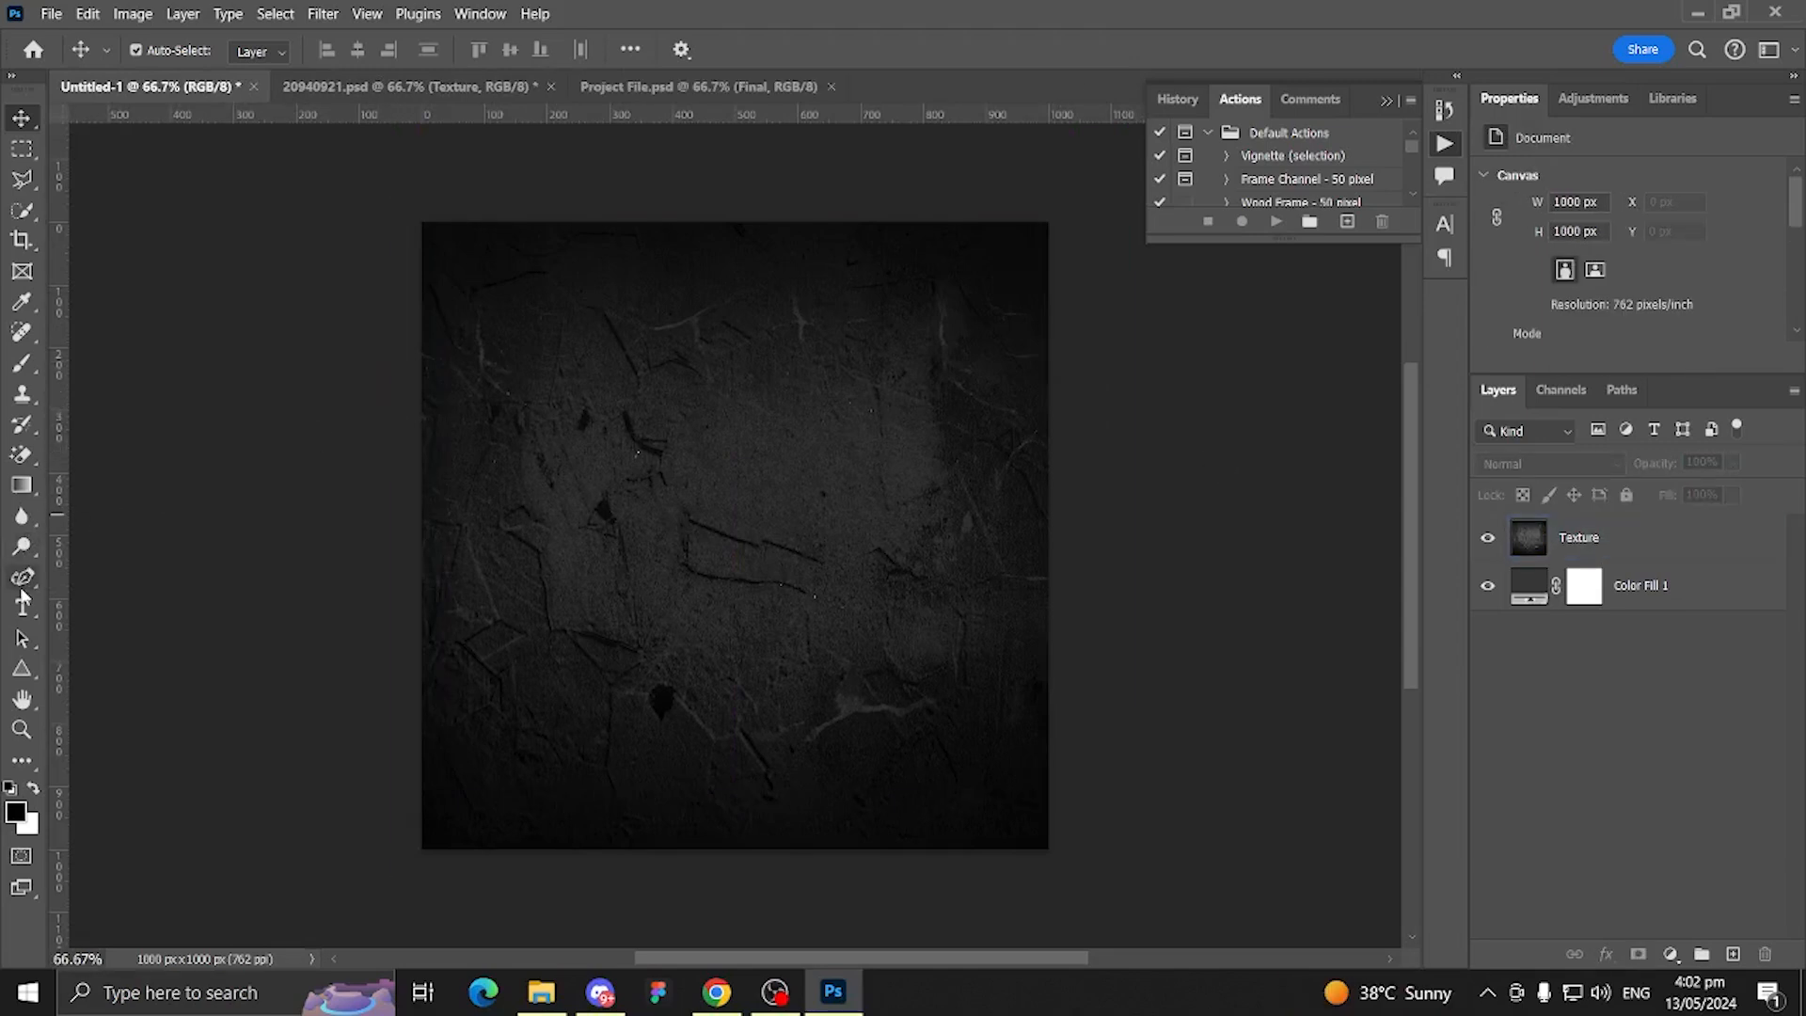
Step: Draw a wavy path with the Curvature Pen from the canvas's upper left edge past its bottom edge, and add a new layer
{"action": "left_click", "coordinate": [21, 581]}
{"action": "left_click", "coordinate": [404, 318]}
{"action": "left_click", "coordinate": [686, 450]}
{"action": "left_click", "coordinate": [855, 446]}
{"action": "left_click", "coordinate": [875, 655]}
{"action": "mouse_move", "coordinate": [940, 865]}
{"action": "left_mouse_down"}
{"action": "mouse_move", "coordinate": [963, 869]}
{"action": "mouse_move", "coordinate": [929, 872]}
{"action": "left_mouse_up"}
{"action": "left_click", "coordinate": [1047, 886]}
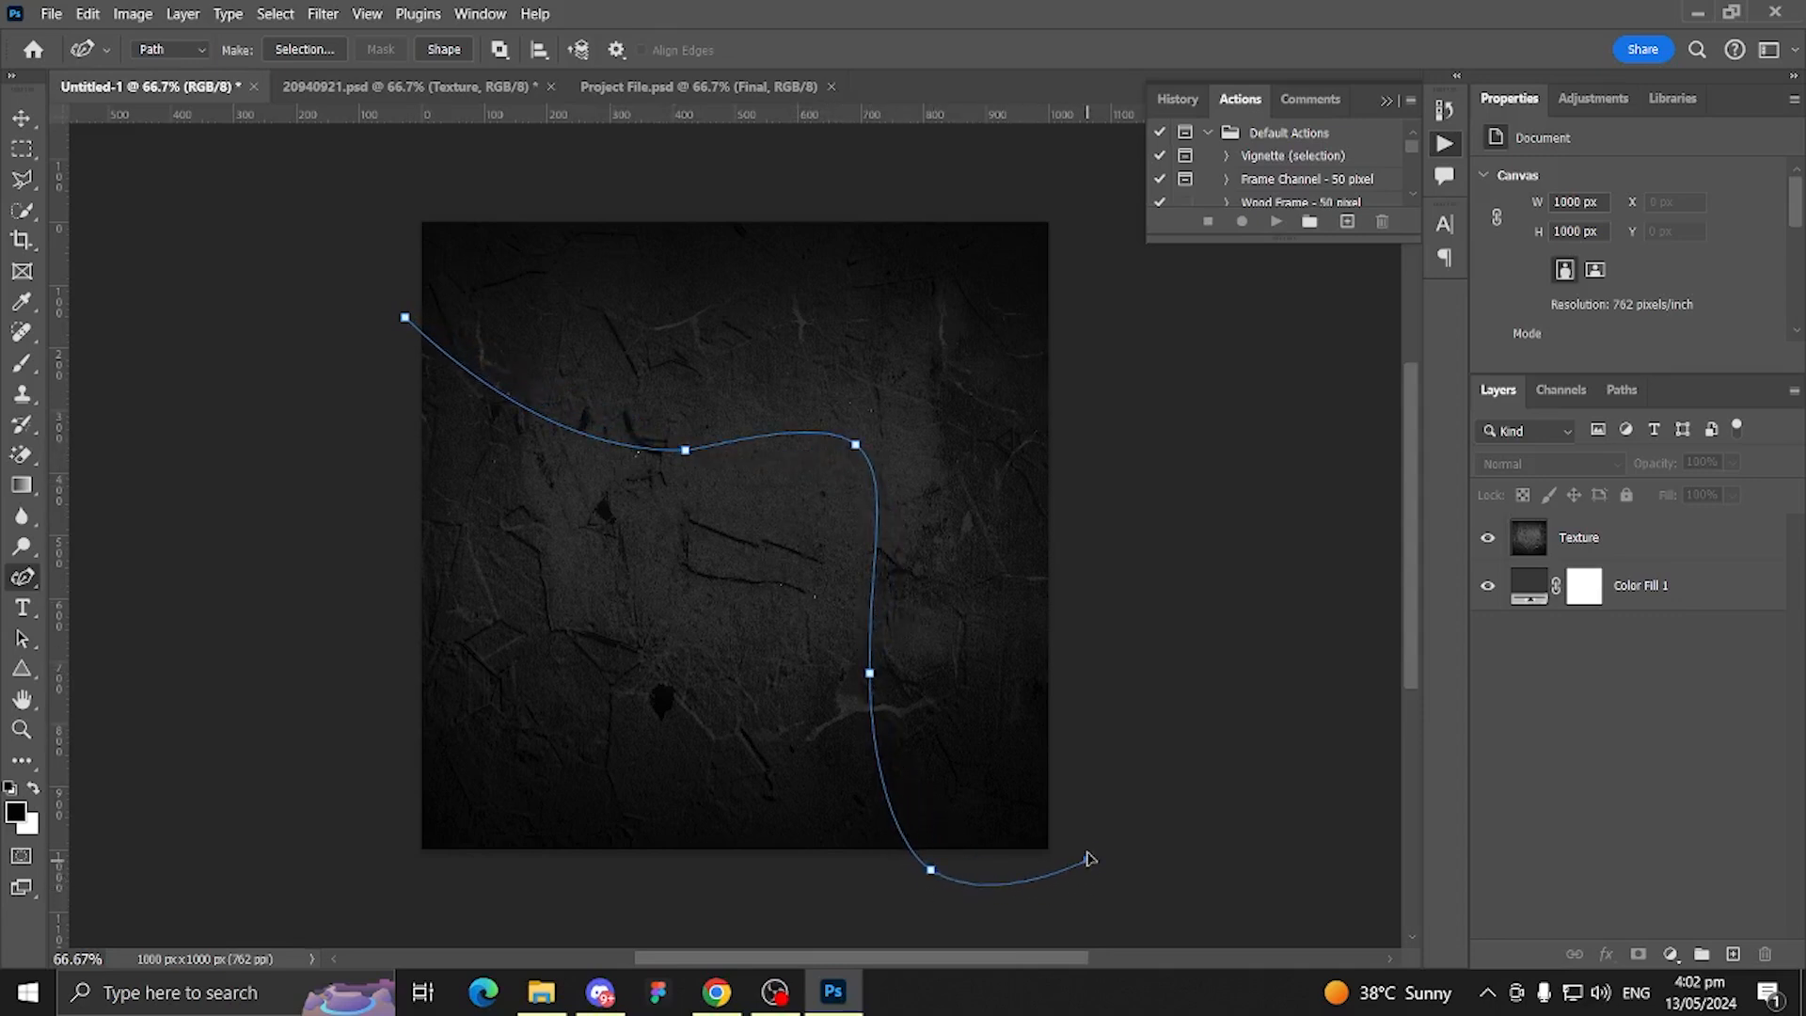
{"action": "left_click_drag", "start_coordinate": [1129, 811], "coordinate": [1104, 896]}
{"action": "left_click", "coordinate": [1733, 954]}
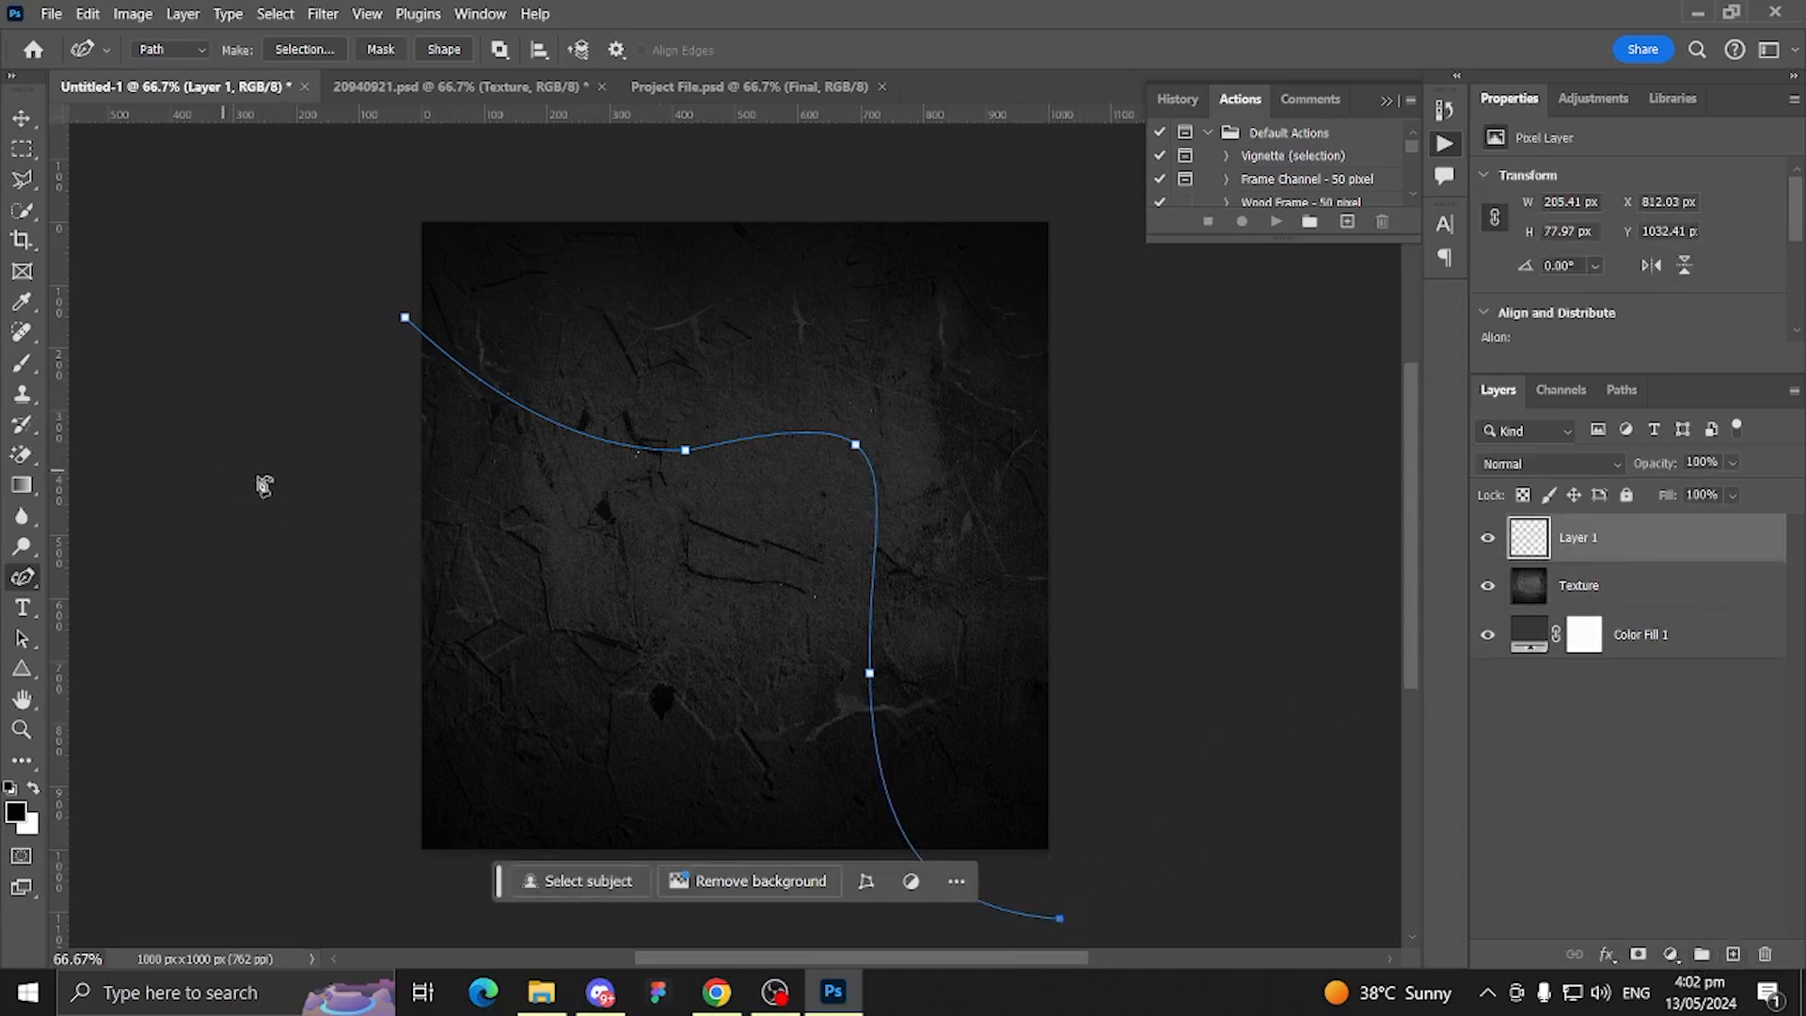
{"action": "left_click", "coordinate": [358, 526]}
{"action": "key", "text": "ctrl+z"}
{"action": "right_click", "coordinate": [1614, 530]}
{"action": "right_click", "coordinate": [752, 521]}
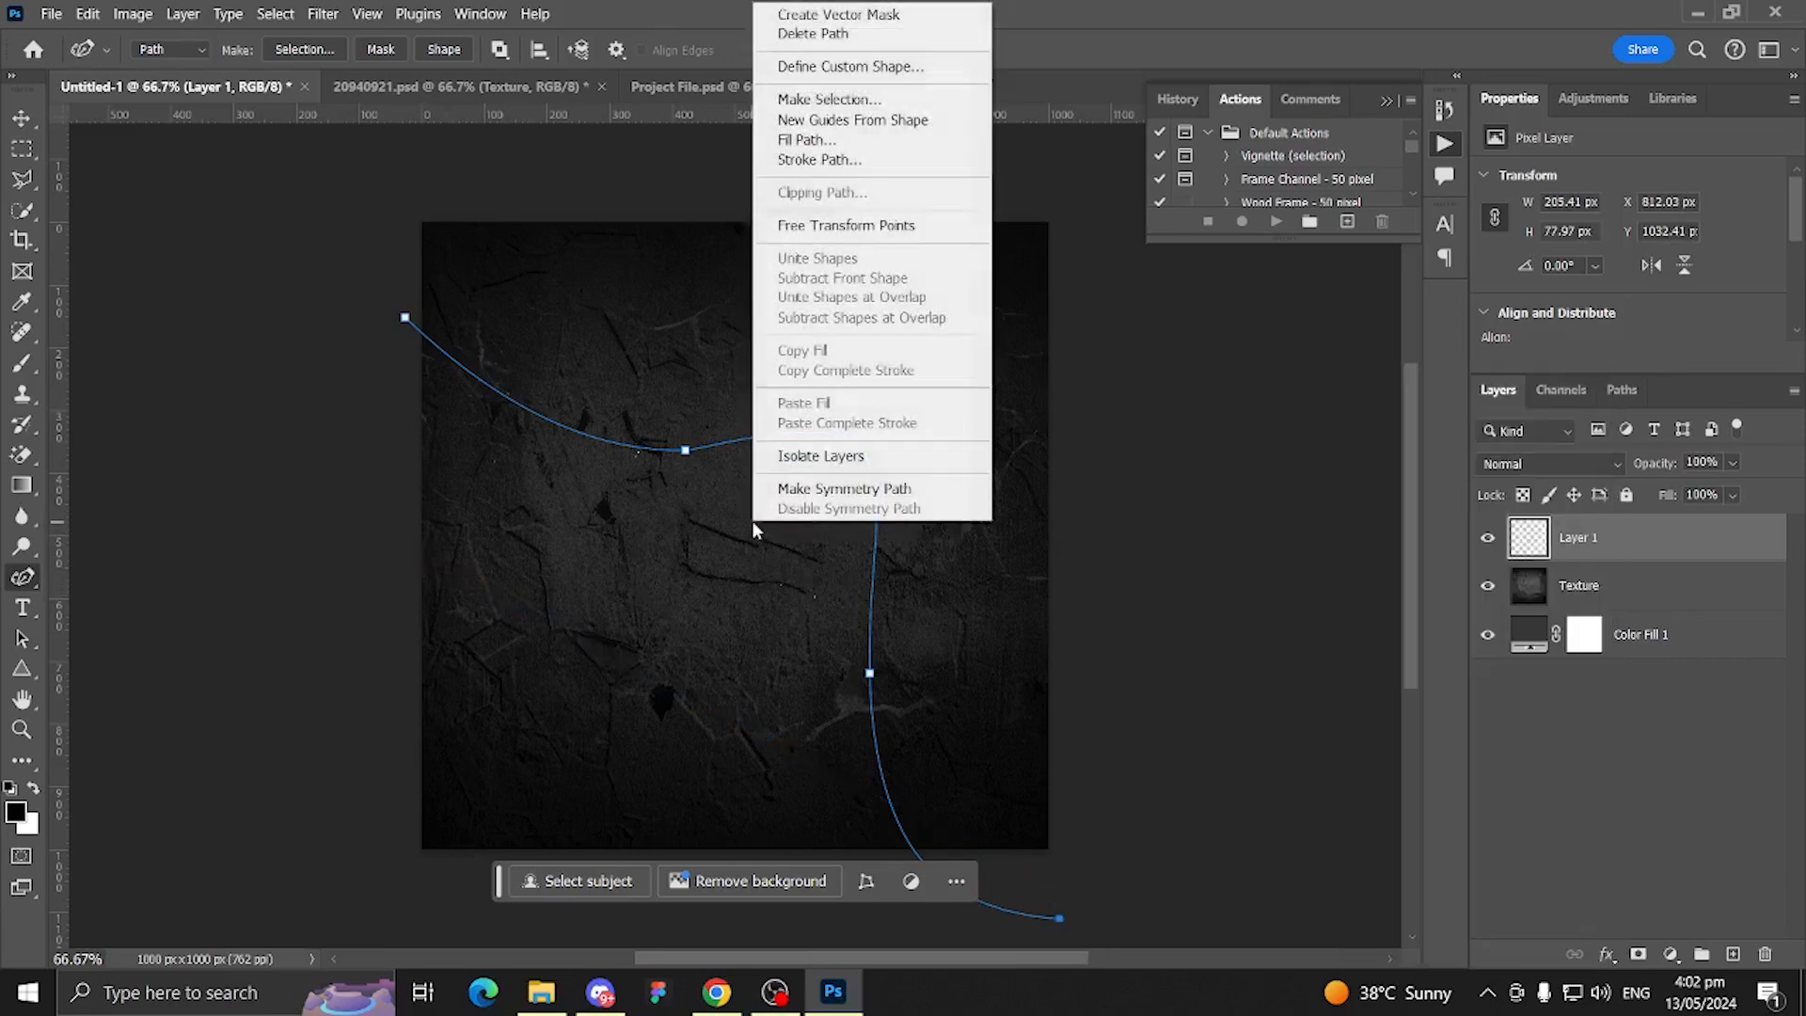
{"action": "left_click", "coordinate": [823, 141]}
{"action": "left_click", "coordinate": [1053, 261]}
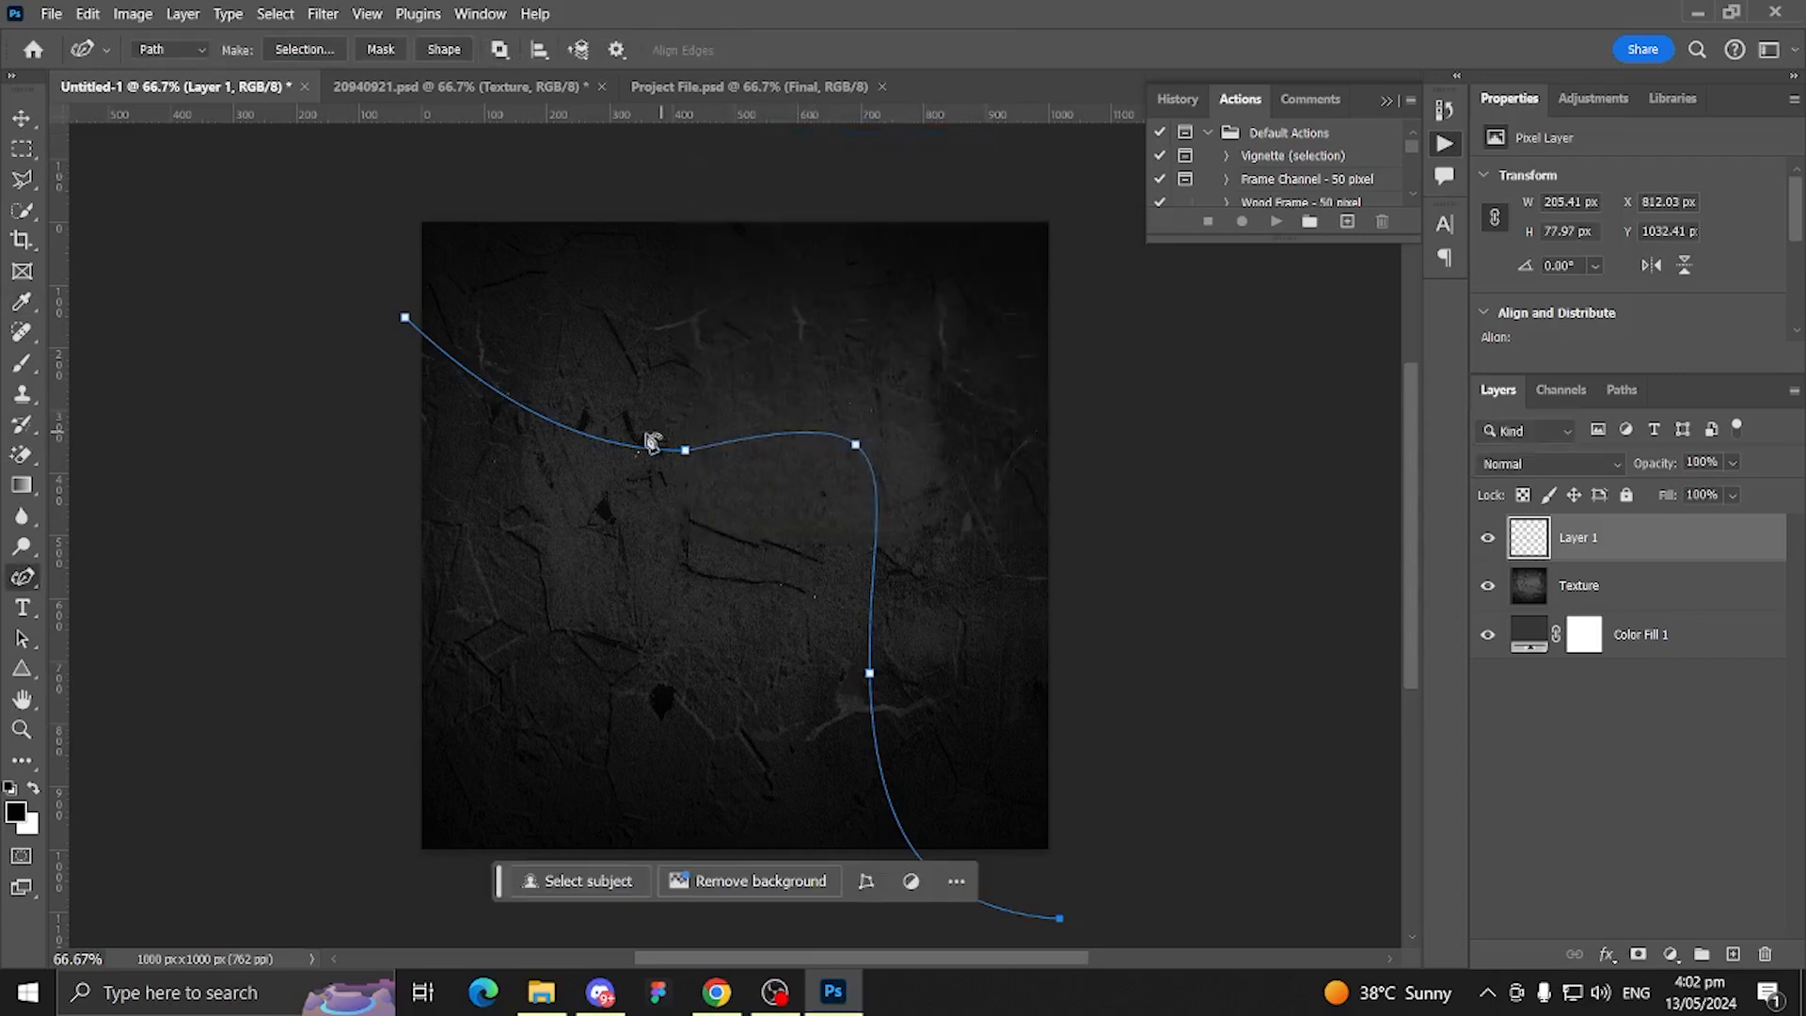
{"action": "right_click", "coordinate": [640, 438]}
{"action": "left_click", "coordinate": [693, 593]}
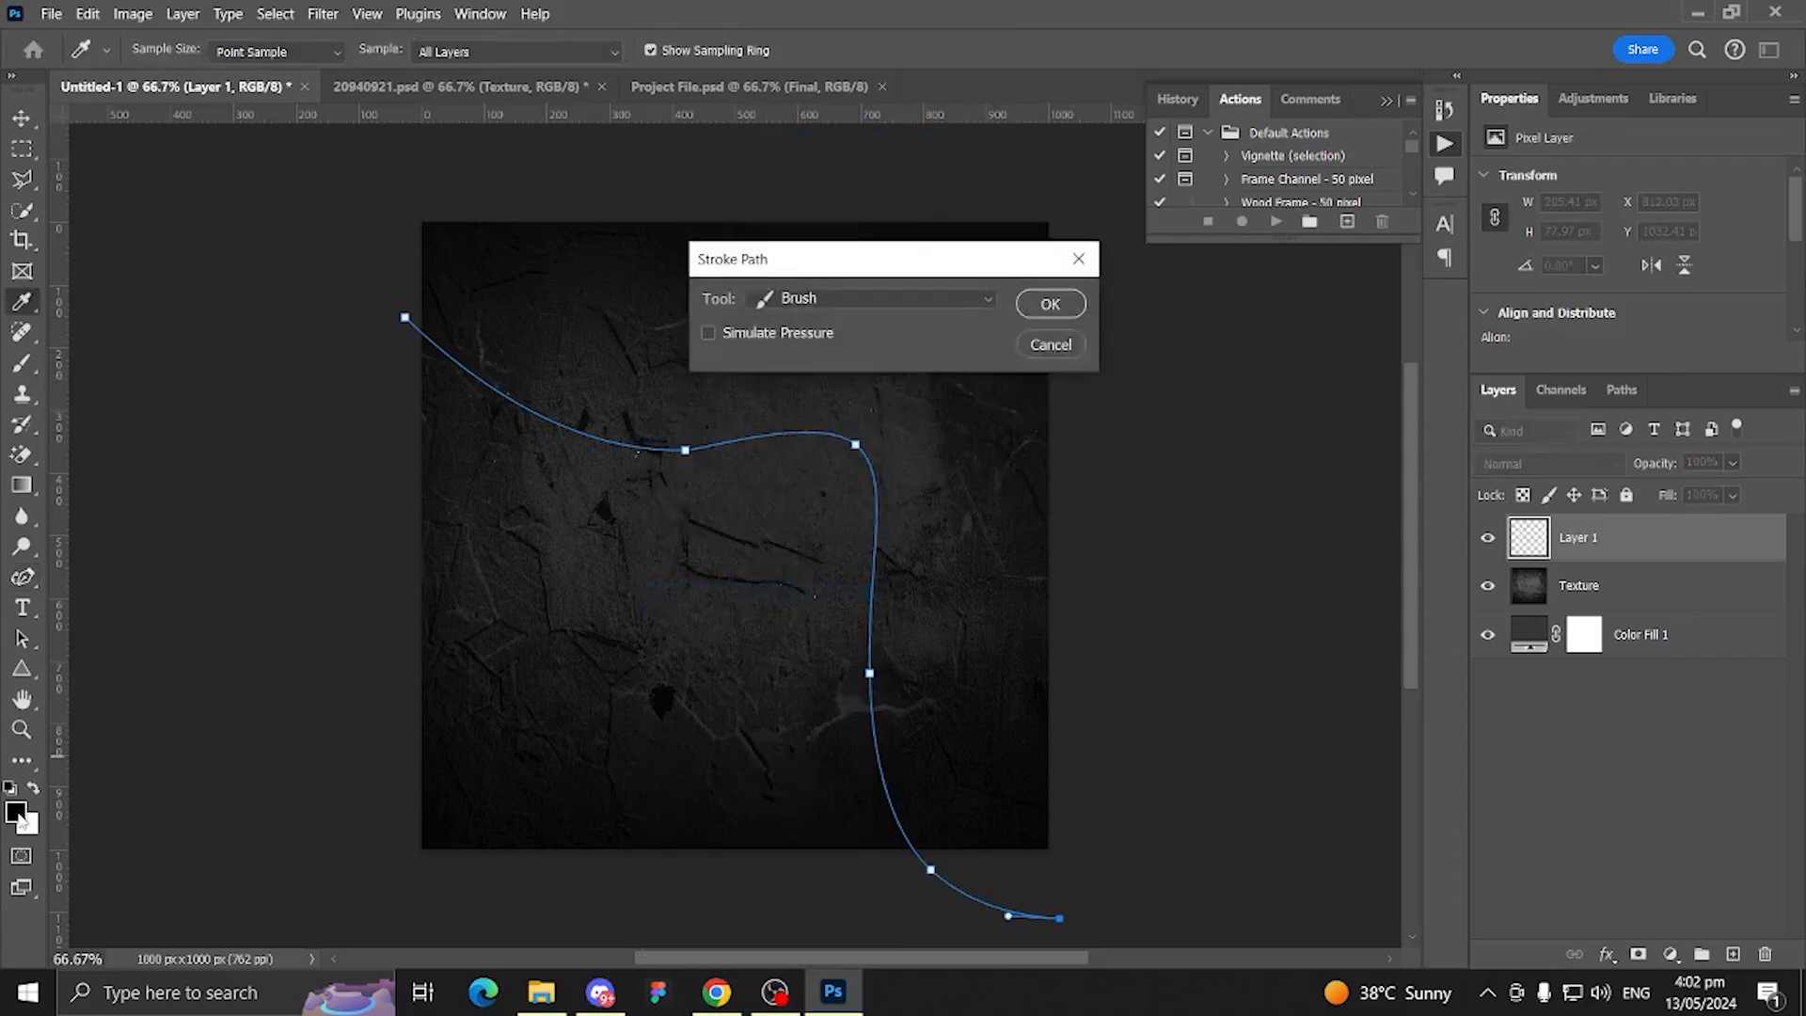
{"action": "left_click", "coordinate": [1049, 345]}
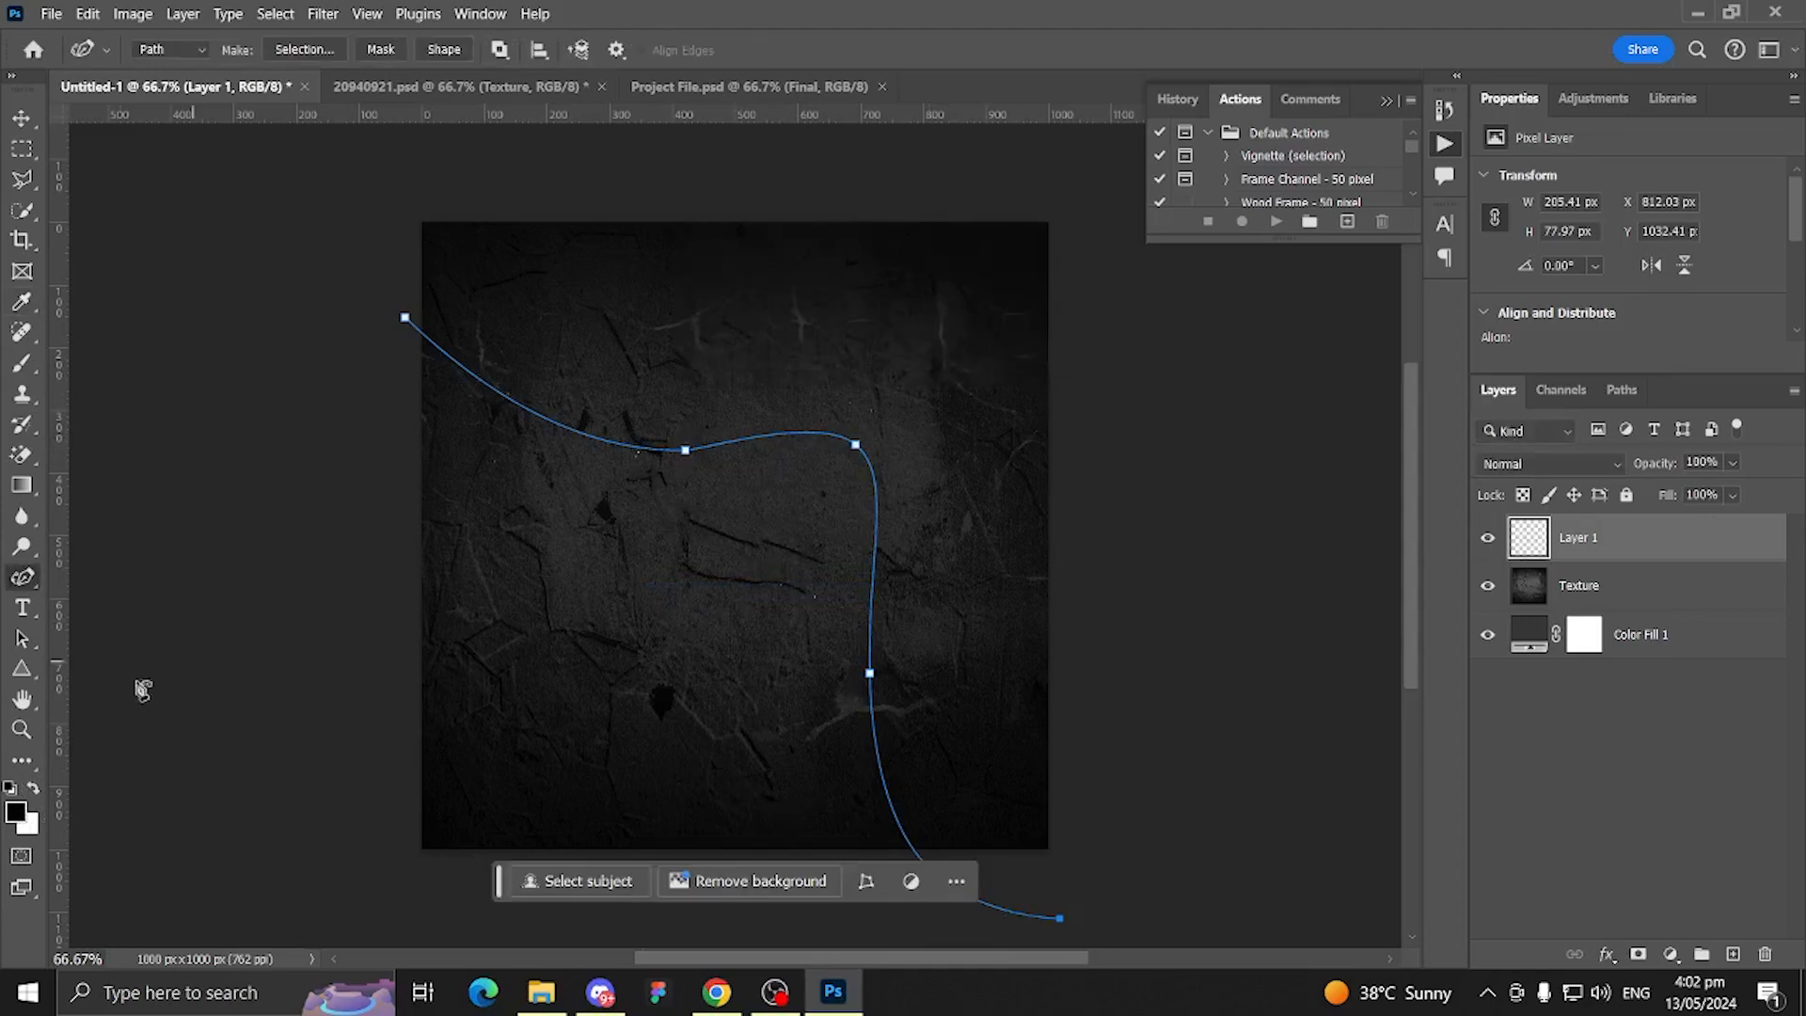
Step: Set the foreground color to a bright orange
{"action": "left_click", "coordinate": [21, 812]}
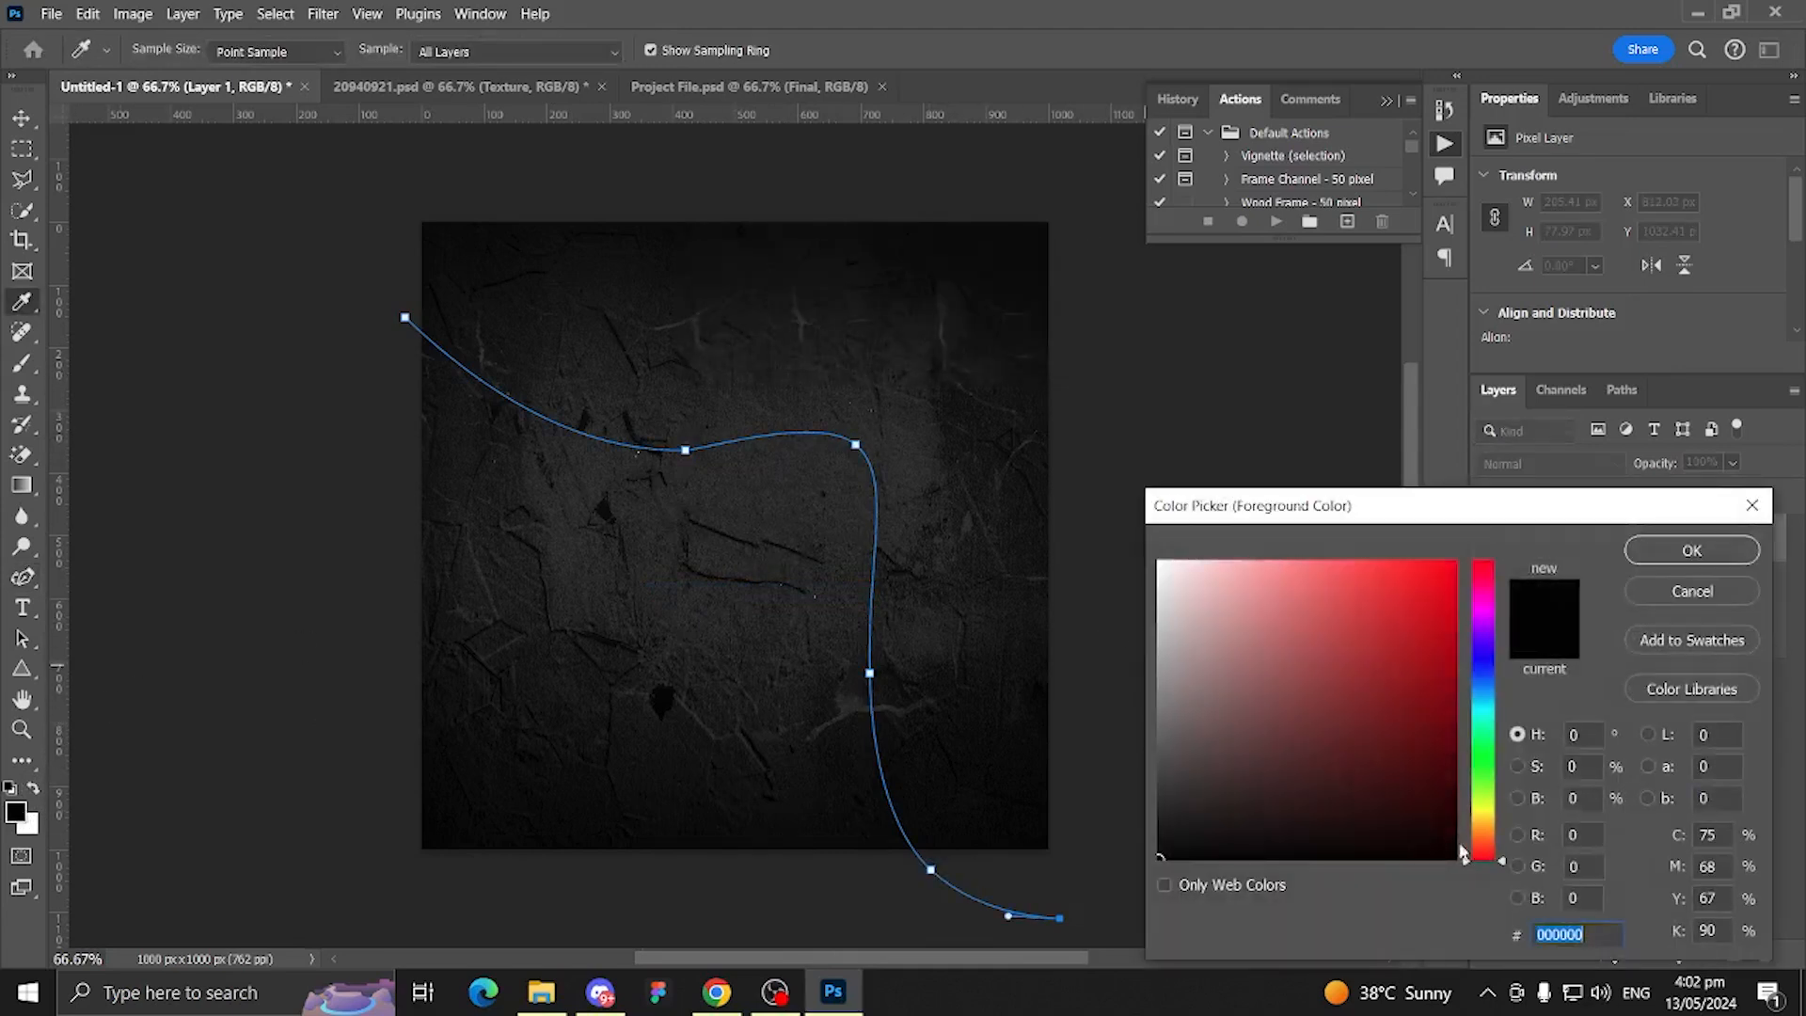
{"action": "left_click", "coordinate": [1482, 819]}
{"action": "left_click_drag", "start_coordinate": [1414, 724], "coordinate": [1553, 525]}
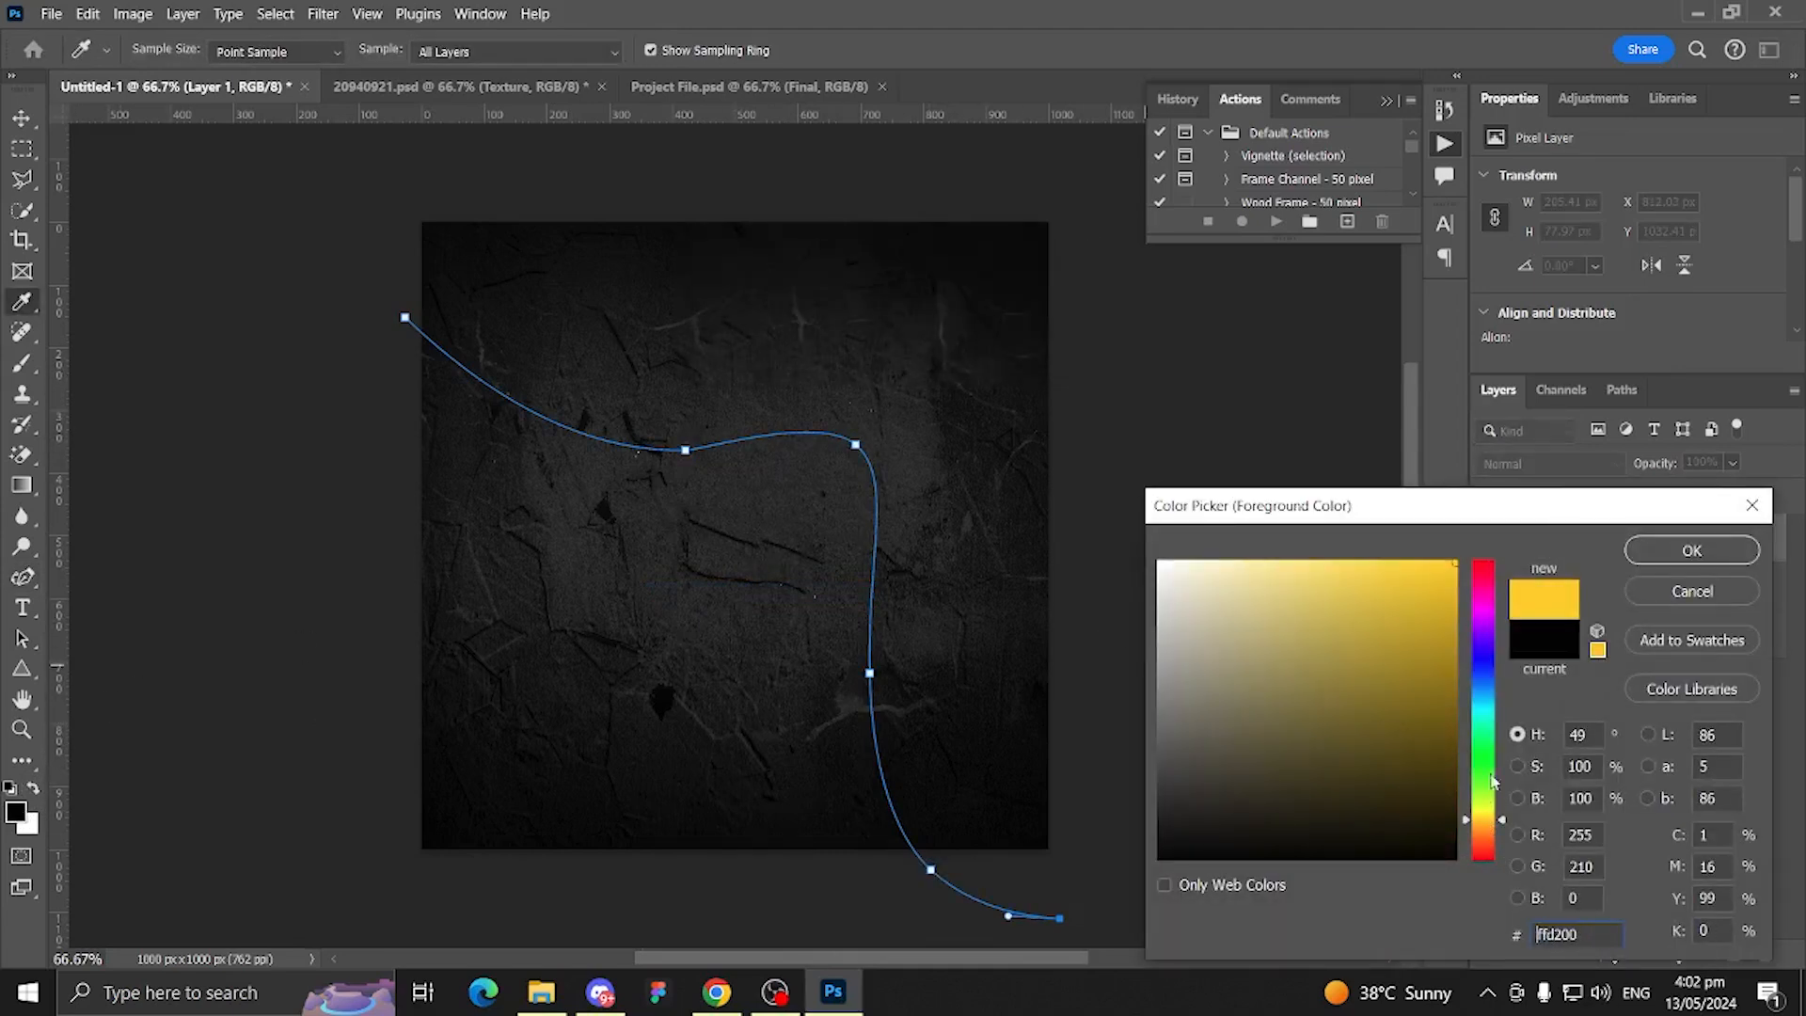
{"action": "left_click", "coordinate": [1480, 833]}
{"action": "left_click", "coordinate": [1663, 559]}
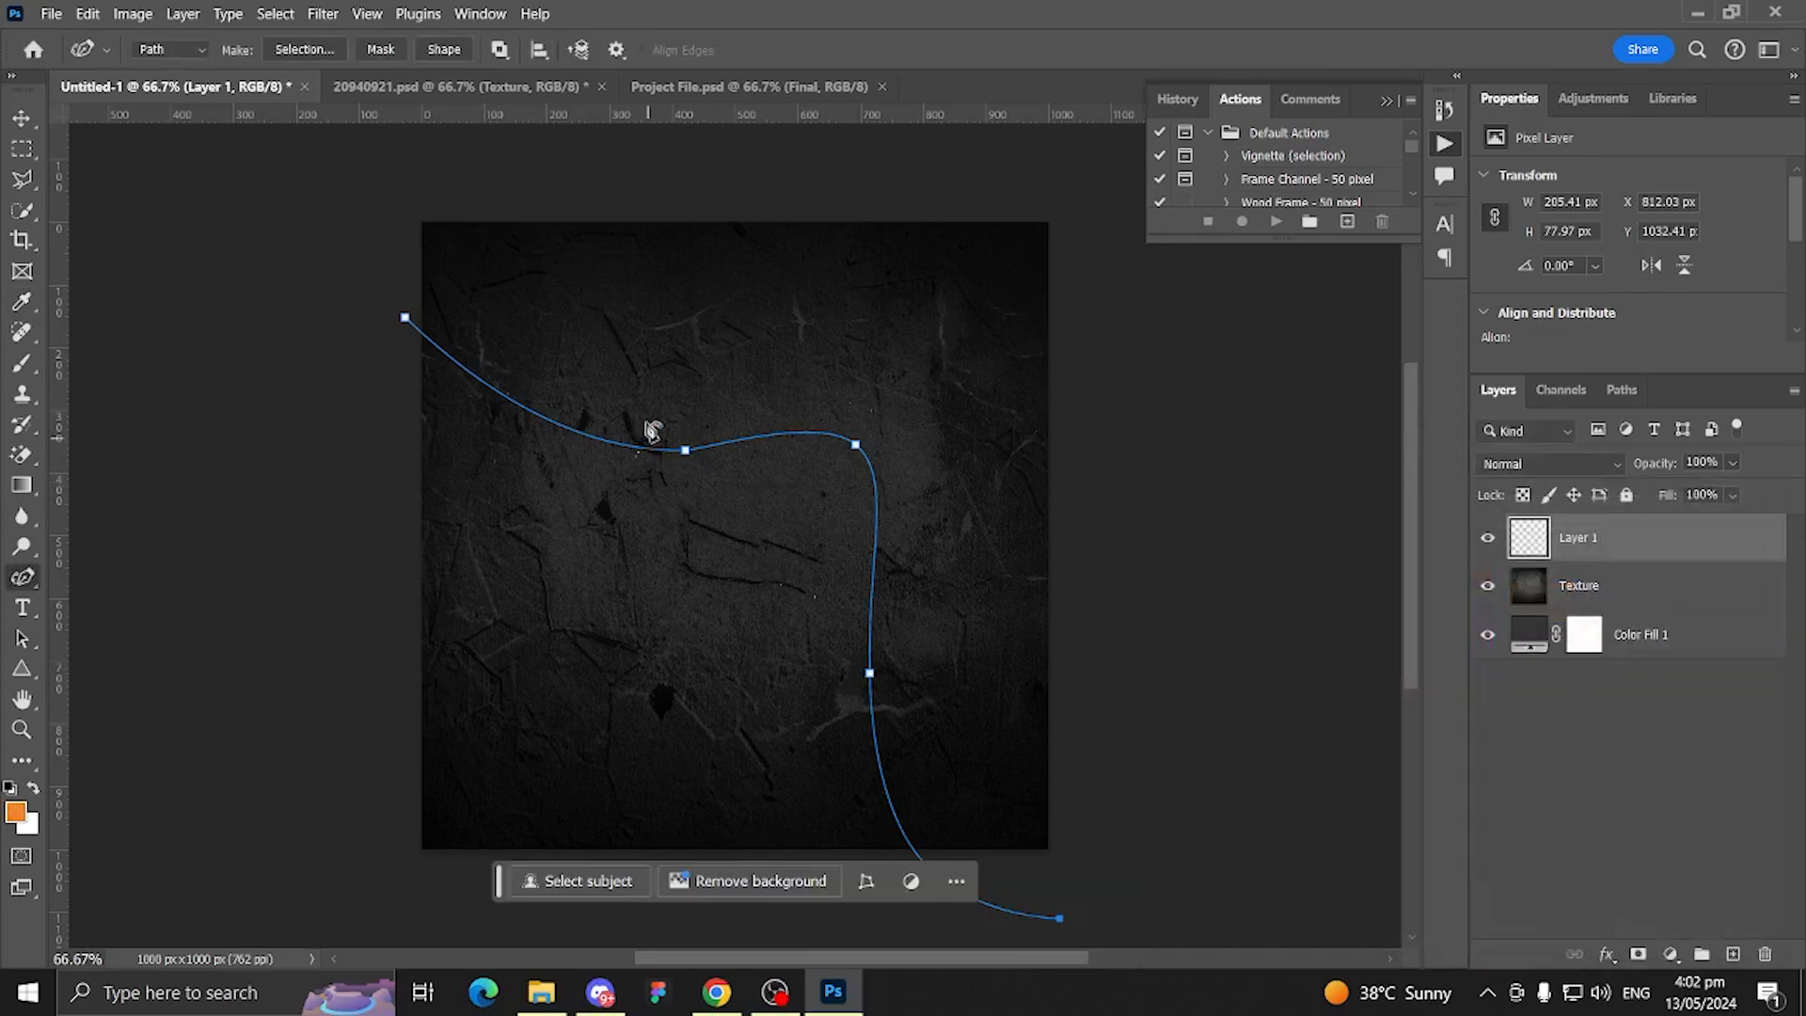
Step: Try to stroke the path with the large soft orange brush, and undo the stroke
{"action": "right_click", "coordinate": [691, 433]}
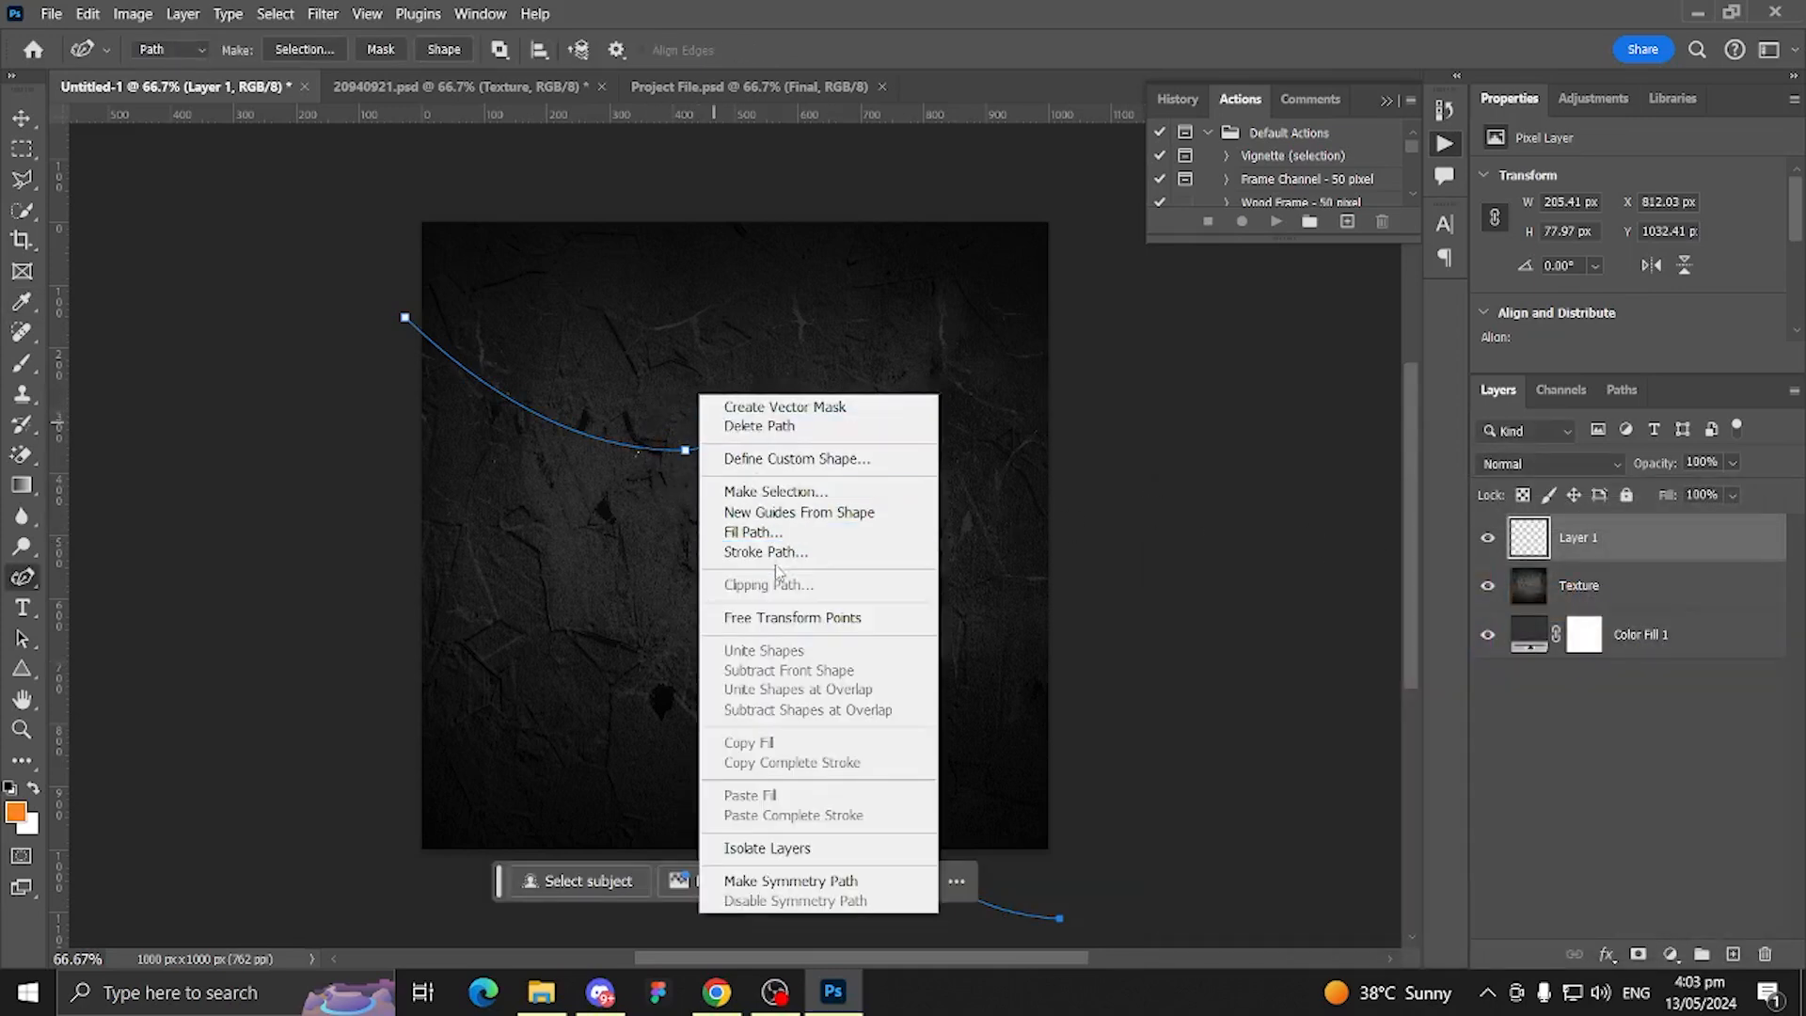
{"action": "left_click", "coordinate": [835, 562]}
{"action": "left_click", "coordinate": [1049, 305]}
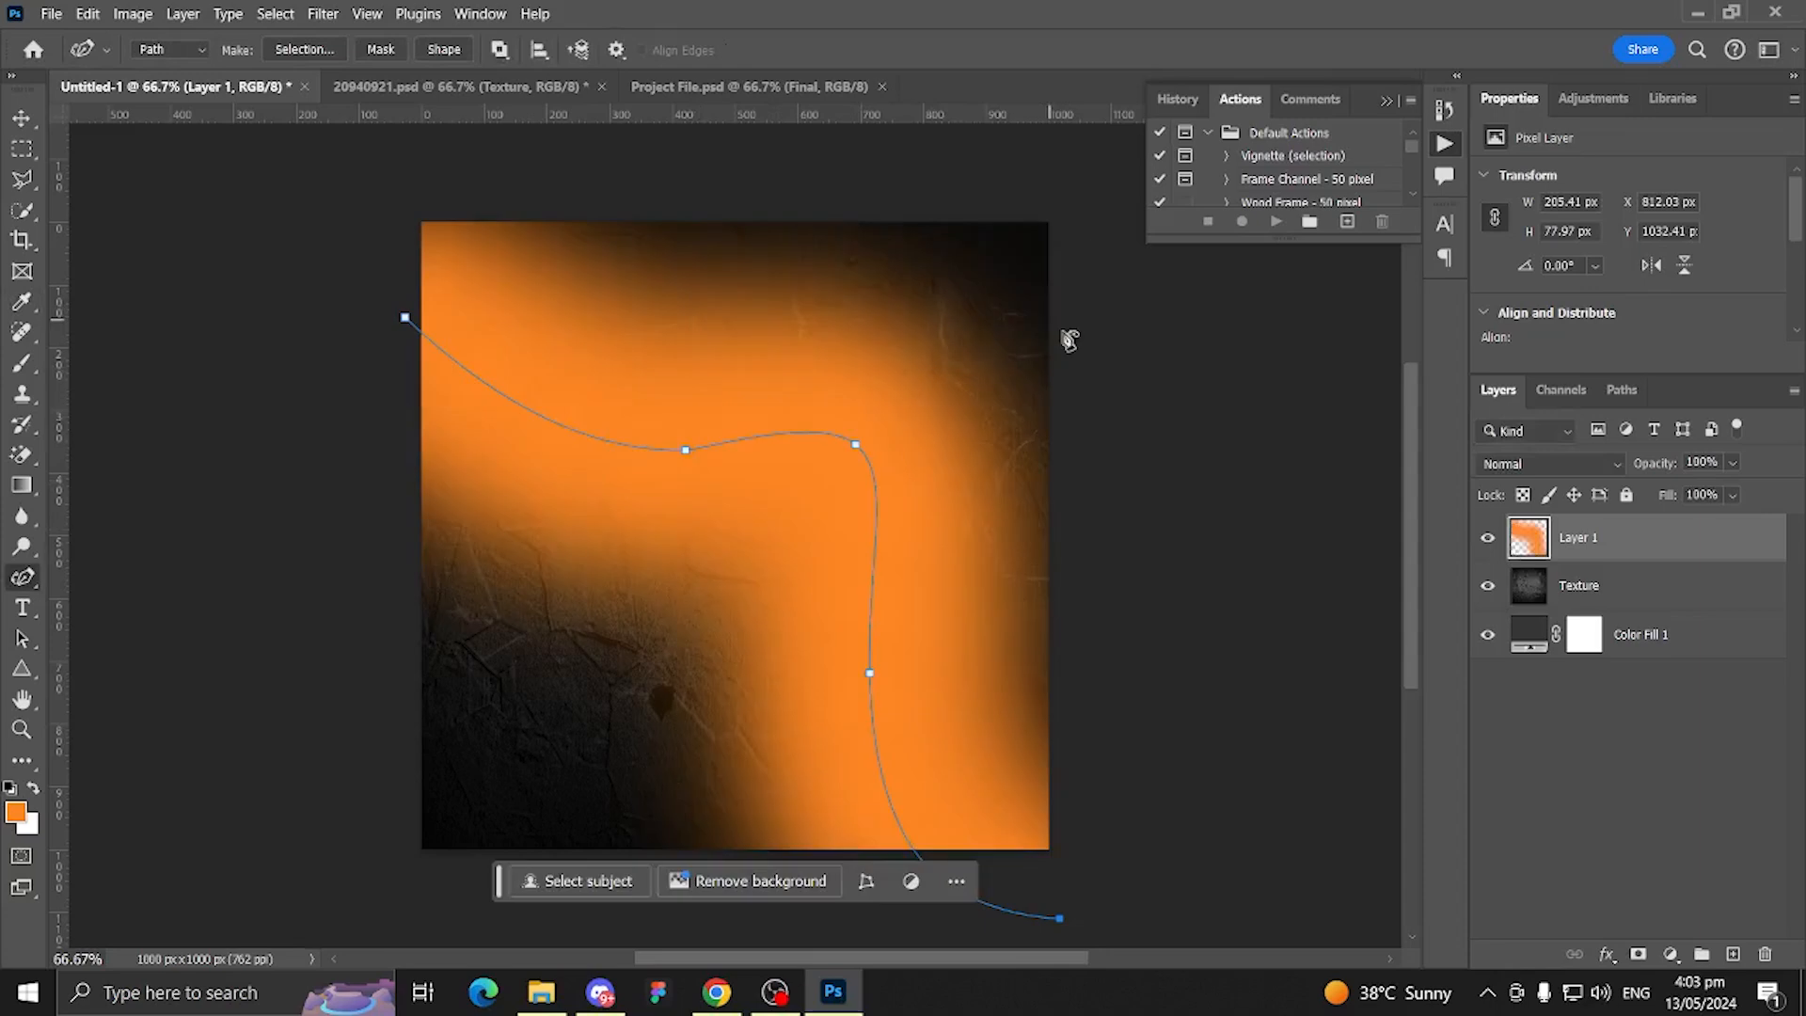
{"action": "key", "text": "ctrl+z"}
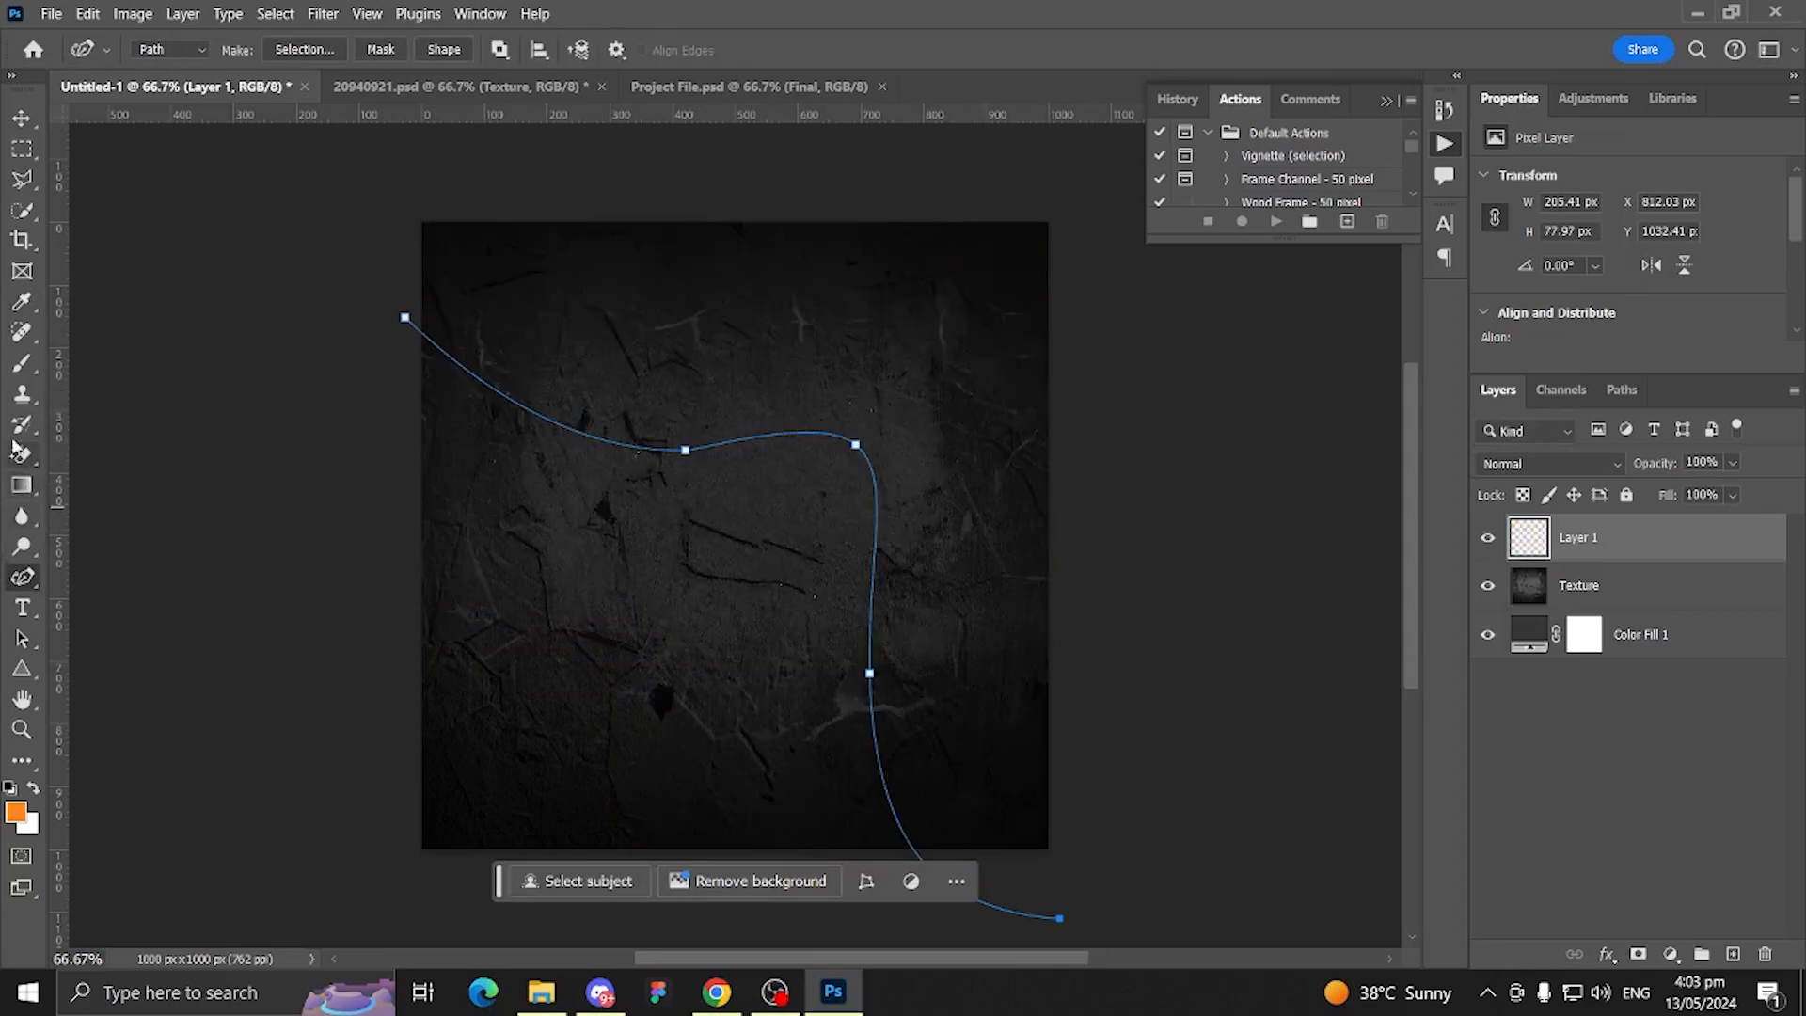
Step: Set the brush to Hard Round with a size of 3 px and 100% hardness
{"action": "left_click", "coordinate": [22, 363]}
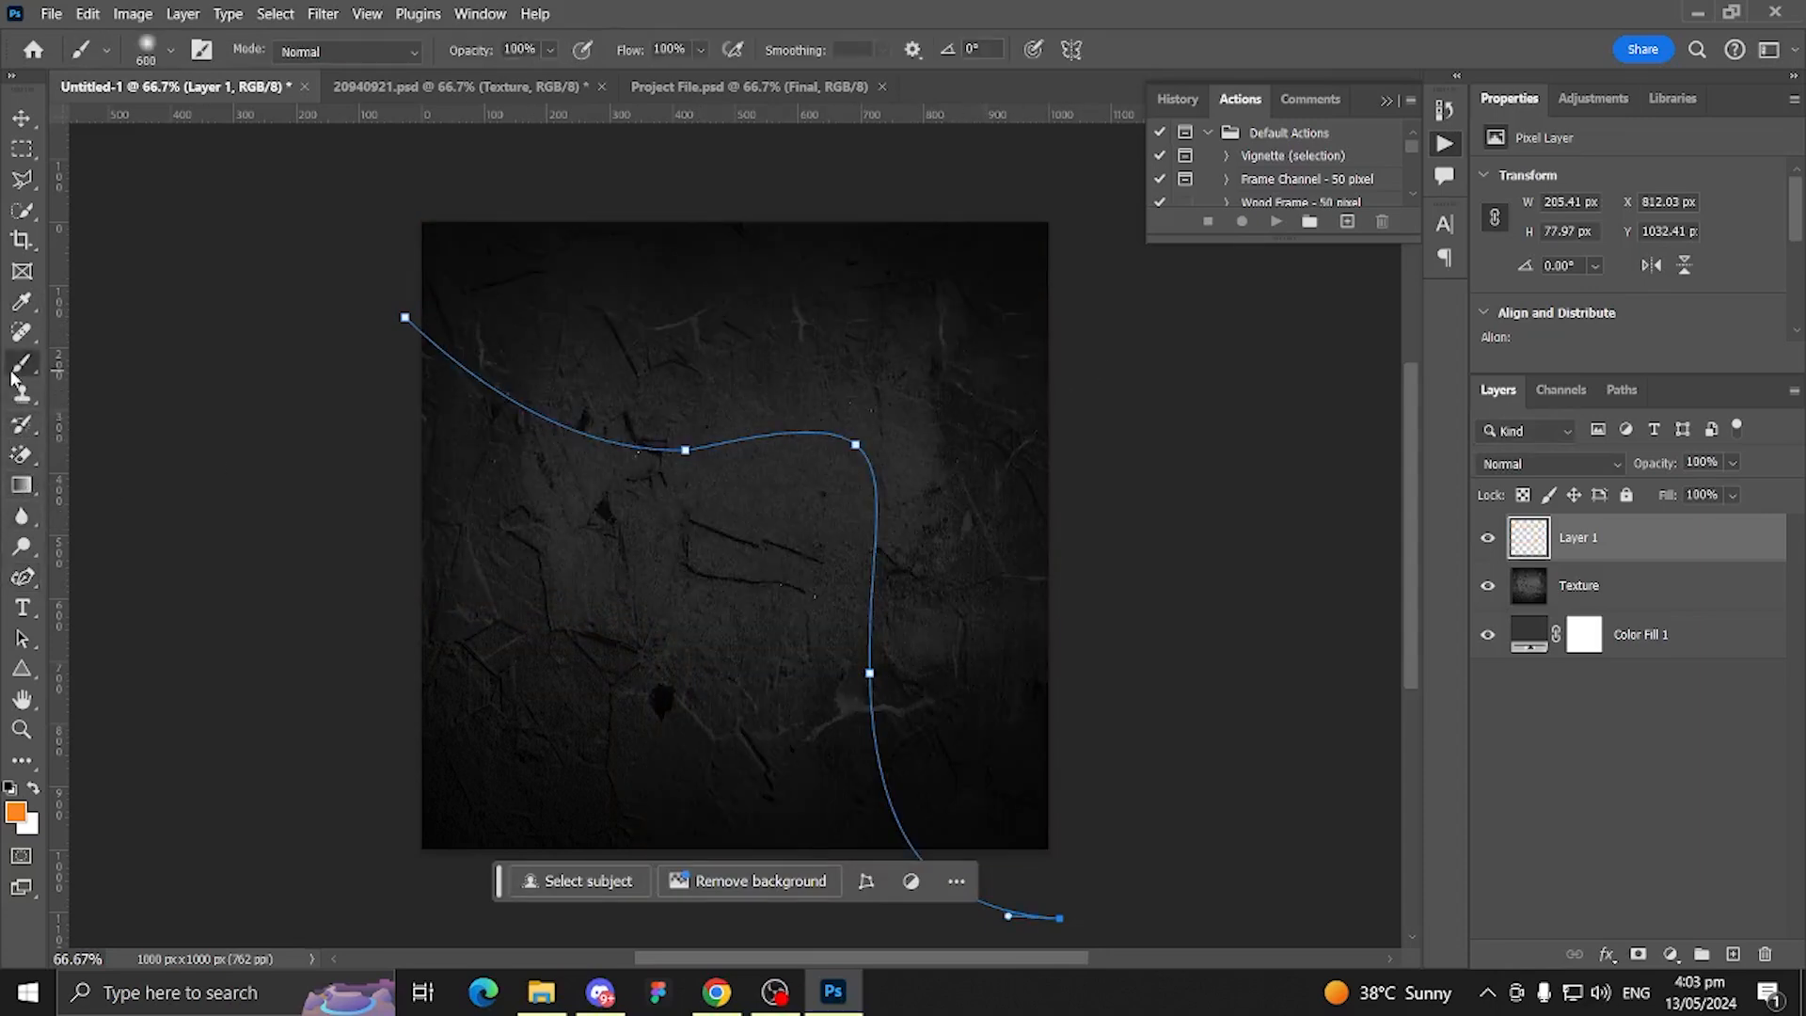
{"action": "right_click", "coordinate": [785, 436]}
{"action": "double_click", "coordinate": [891, 783]}
{"action": "right_click", "coordinate": [681, 436]}
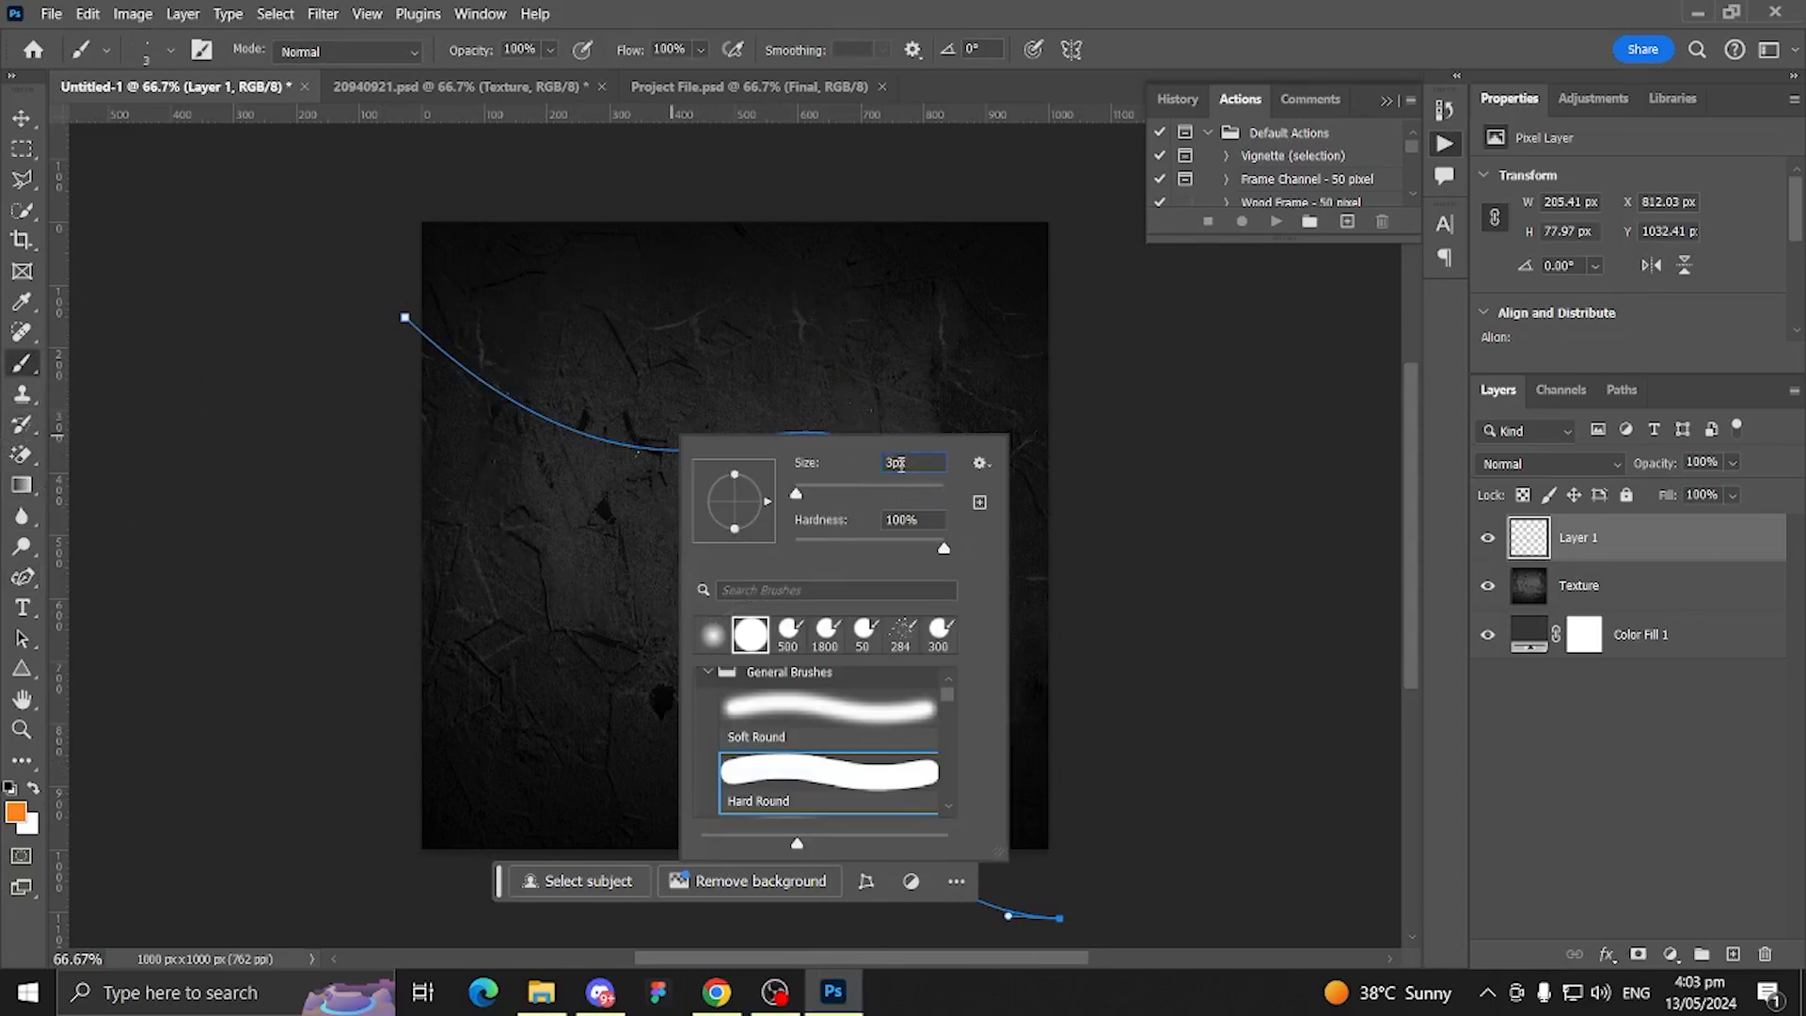
{"action": "key", "text": "Return"}
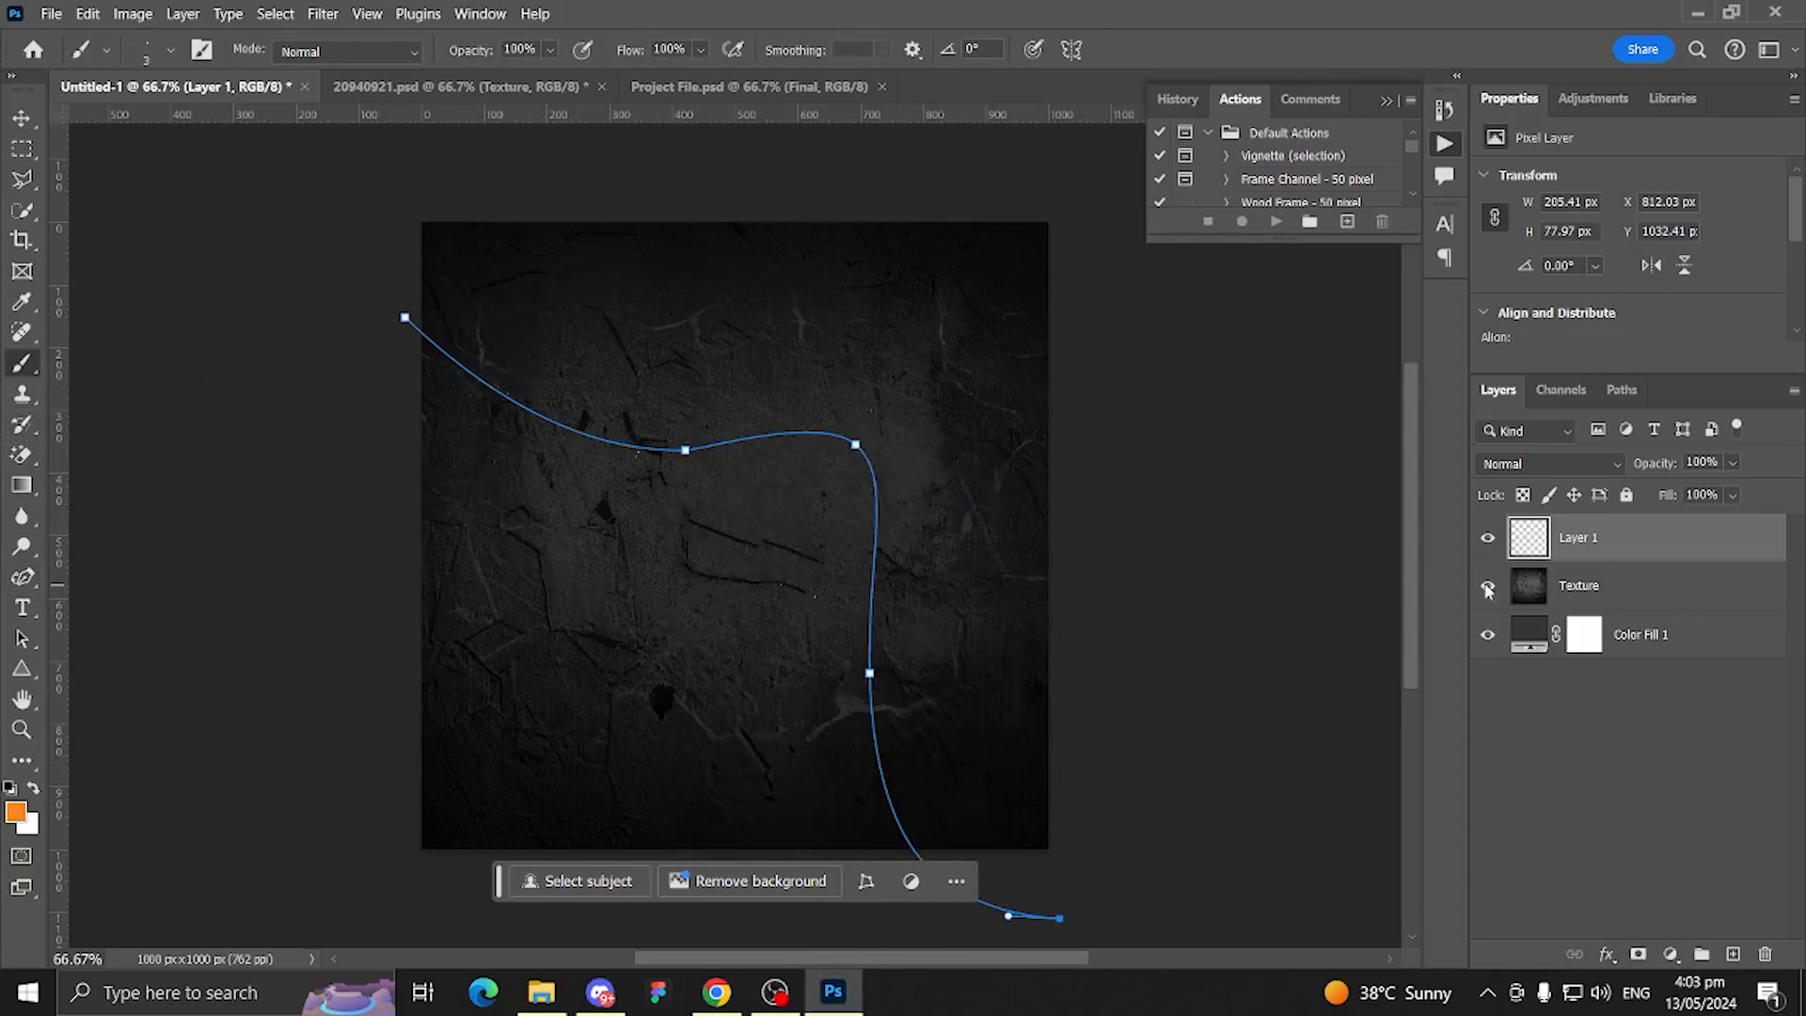
Step: Stroke the wavy path with the brush without simulated pressure, and delete the path
{"action": "left_click", "coordinate": [23, 577]}
{"action": "right_click", "coordinate": [645, 516]}
{"action": "left_click", "coordinate": [743, 159]}
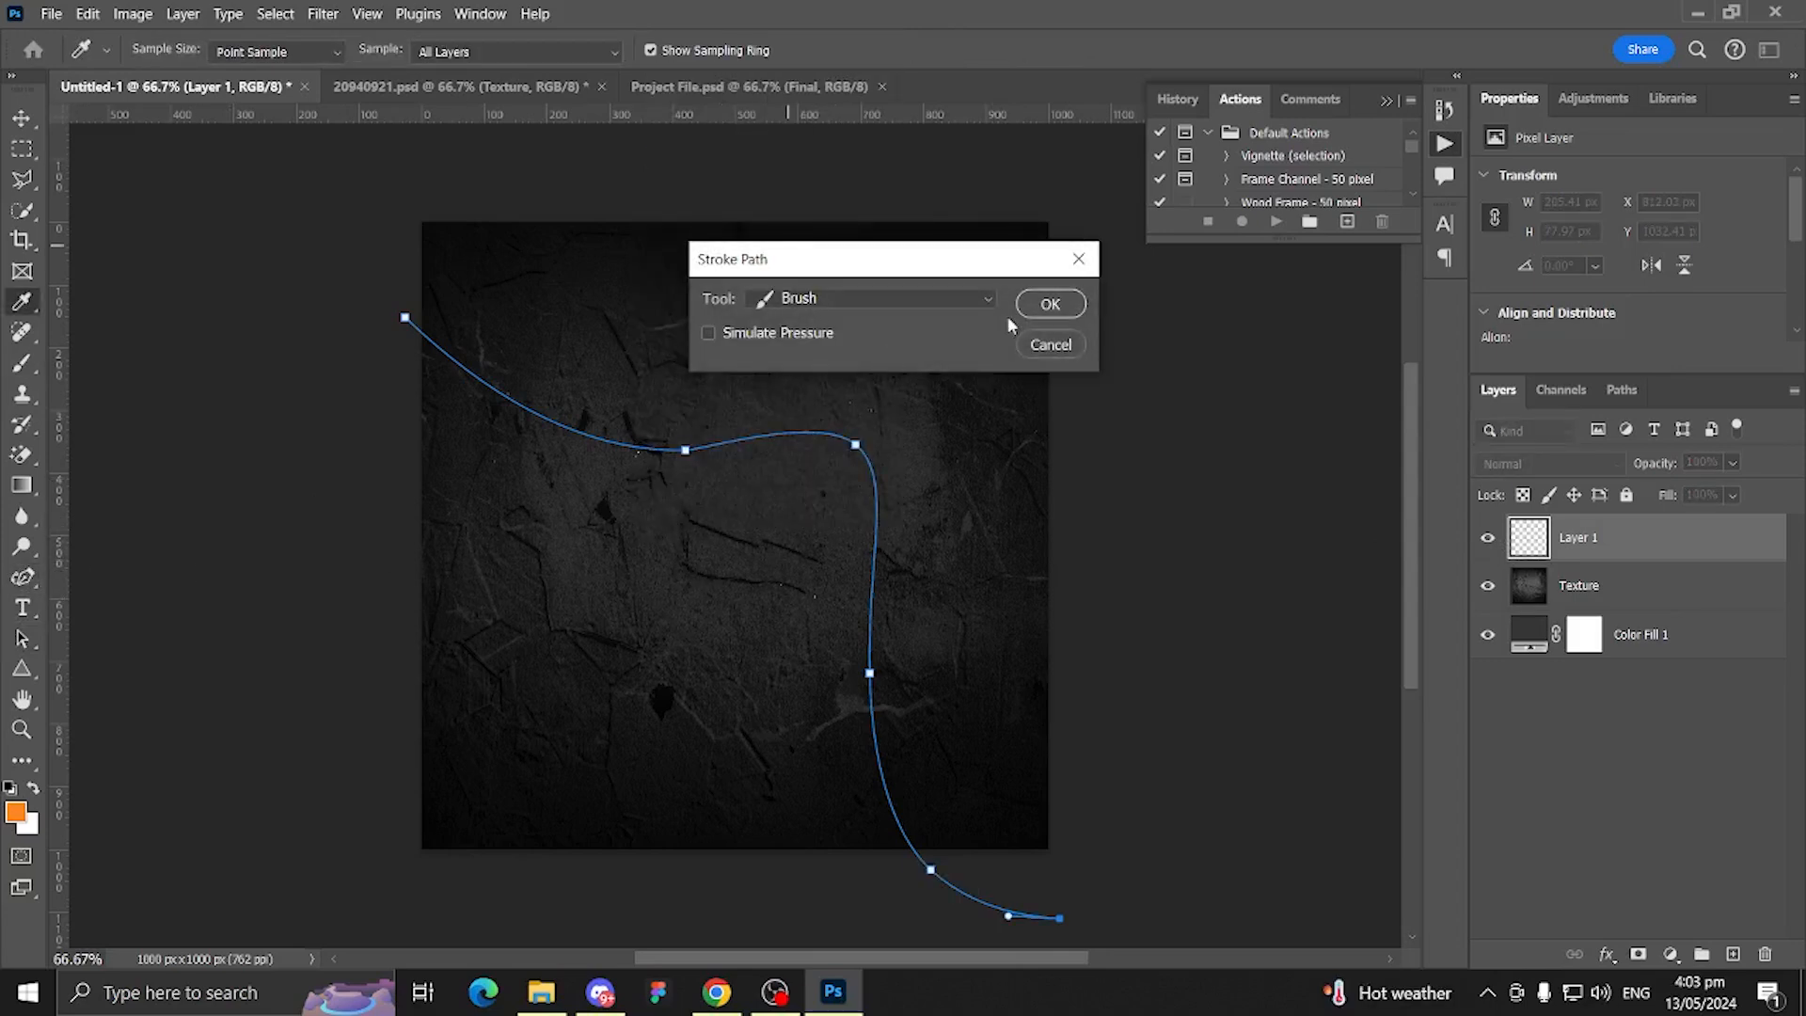
{"action": "left_click", "coordinate": [1051, 305]}
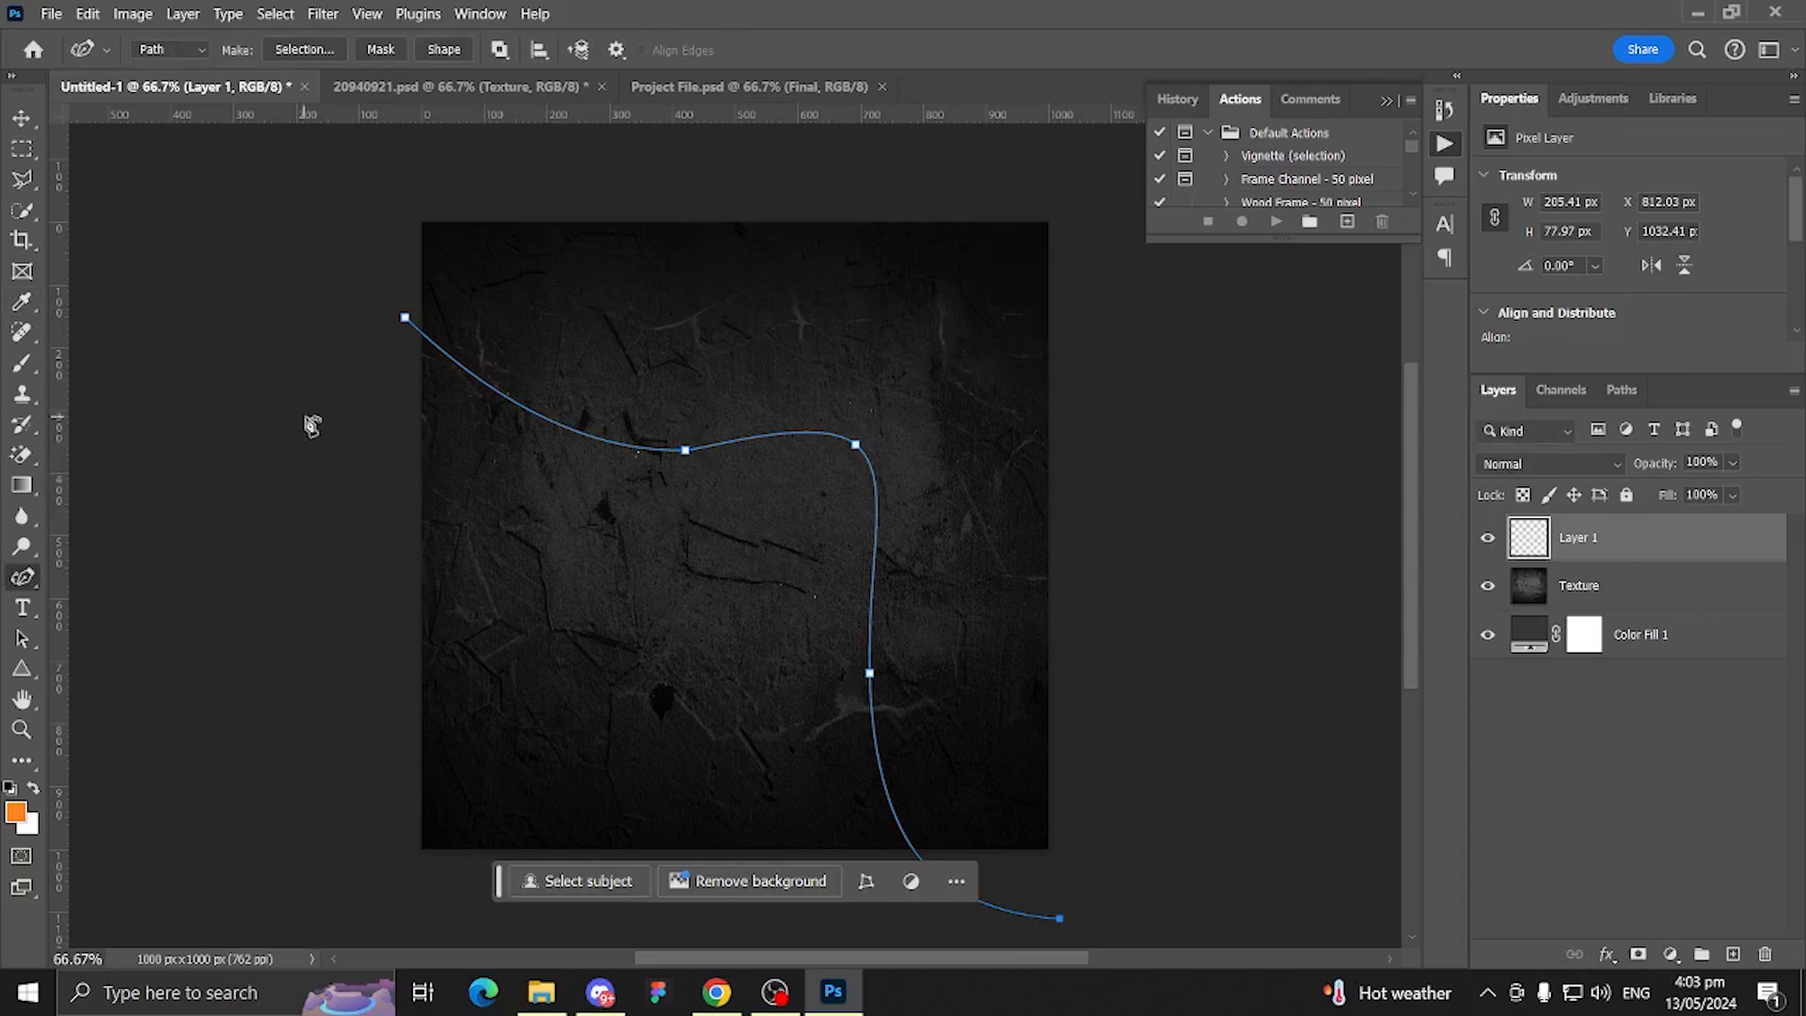
{"action": "right_click", "coordinate": [483, 402]}
{"action": "left_click", "coordinate": [605, 436]}
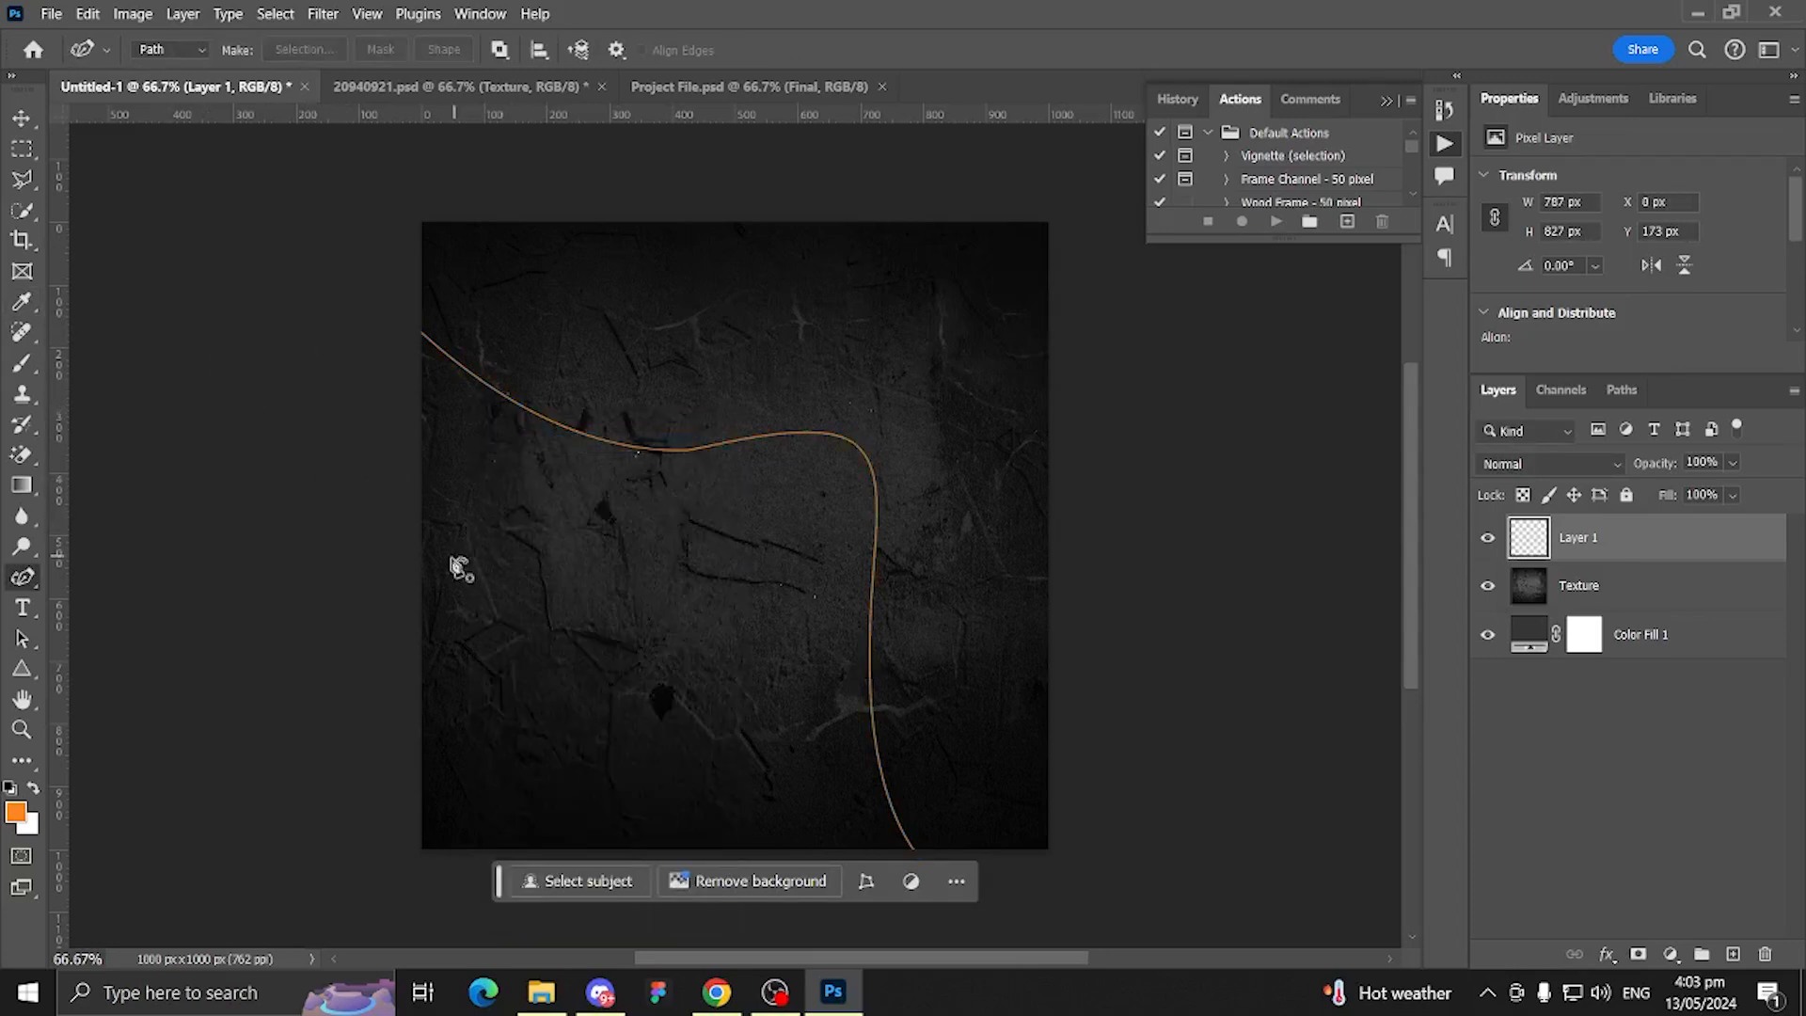
Step: Draw a second curved path below the orange line, from the canvas's left edge past its bottom edge, and smooth its bend
{"action": "scroll", "coordinate": [620, 567], "scroll_direction": "up", "scroll_amount": 3}
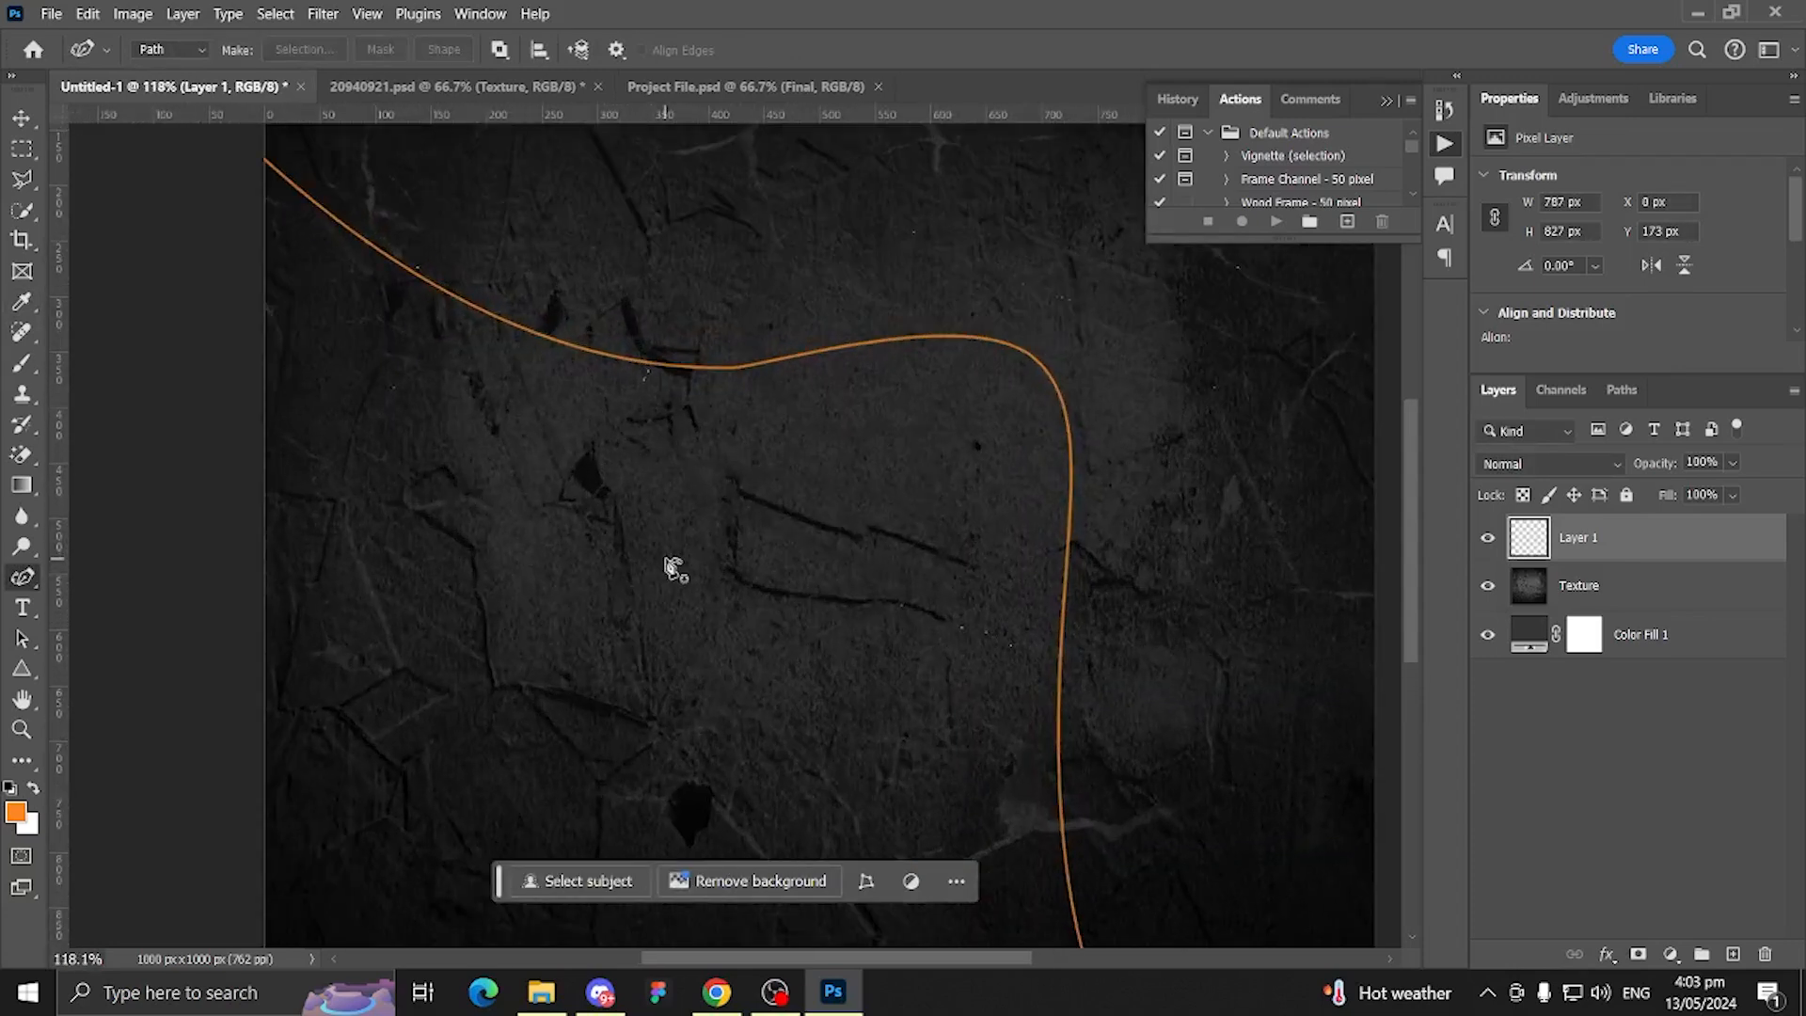
{"action": "scroll", "coordinate": [674, 568], "scroll_direction": "down", "scroll_amount": 3}
{"action": "left_click", "coordinate": [441, 544]}
{"action": "left_click", "coordinate": [590, 620]}
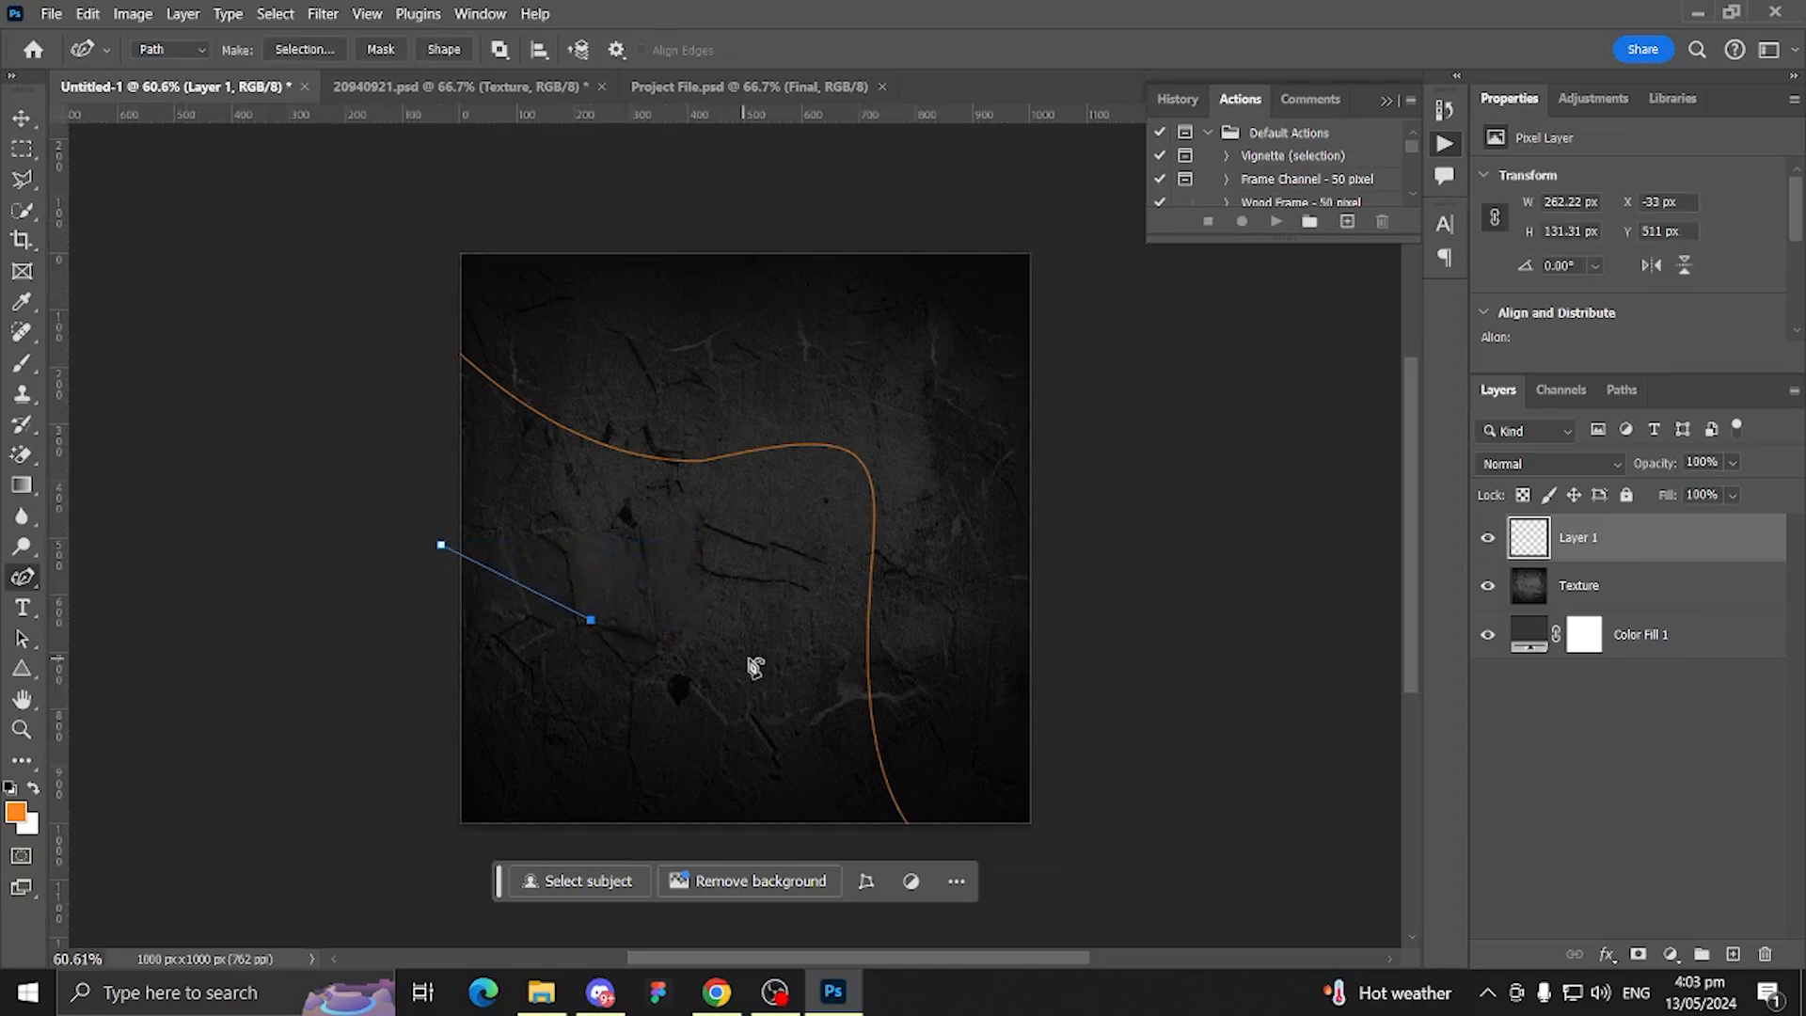
{"action": "left_click", "coordinate": [679, 618]}
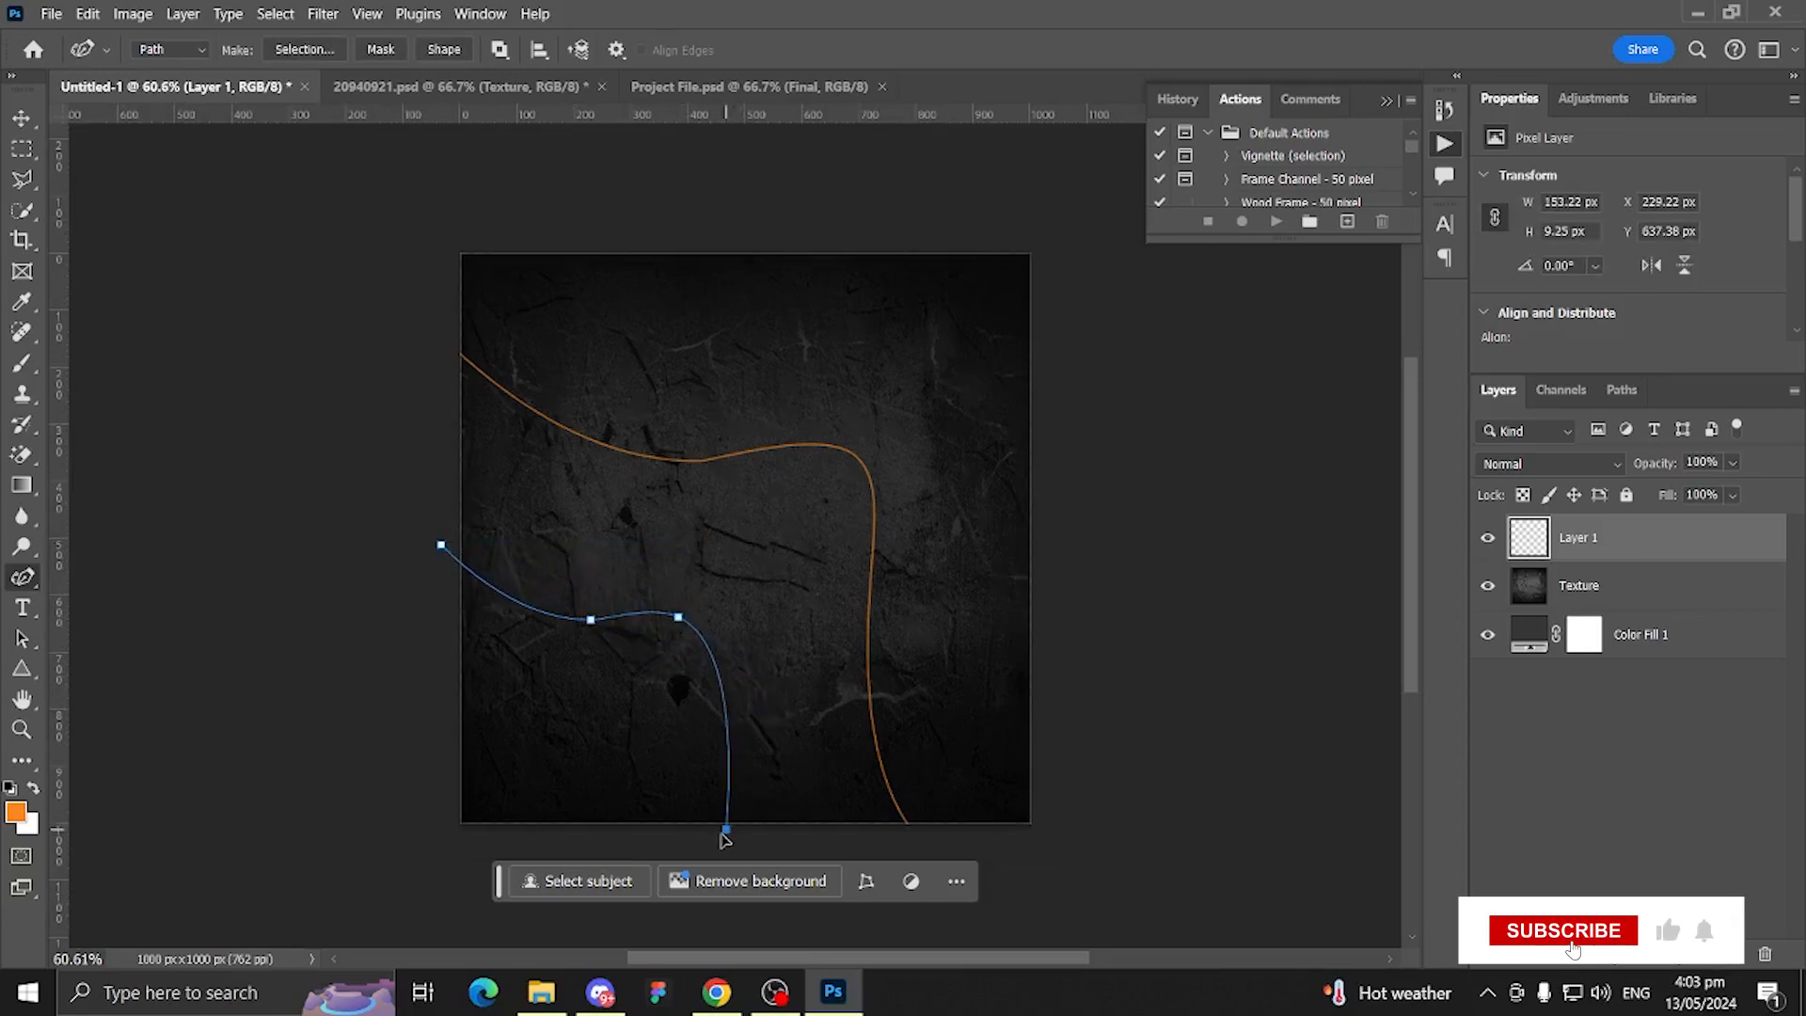
{"action": "left_click", "coordinate": [776, 881]}
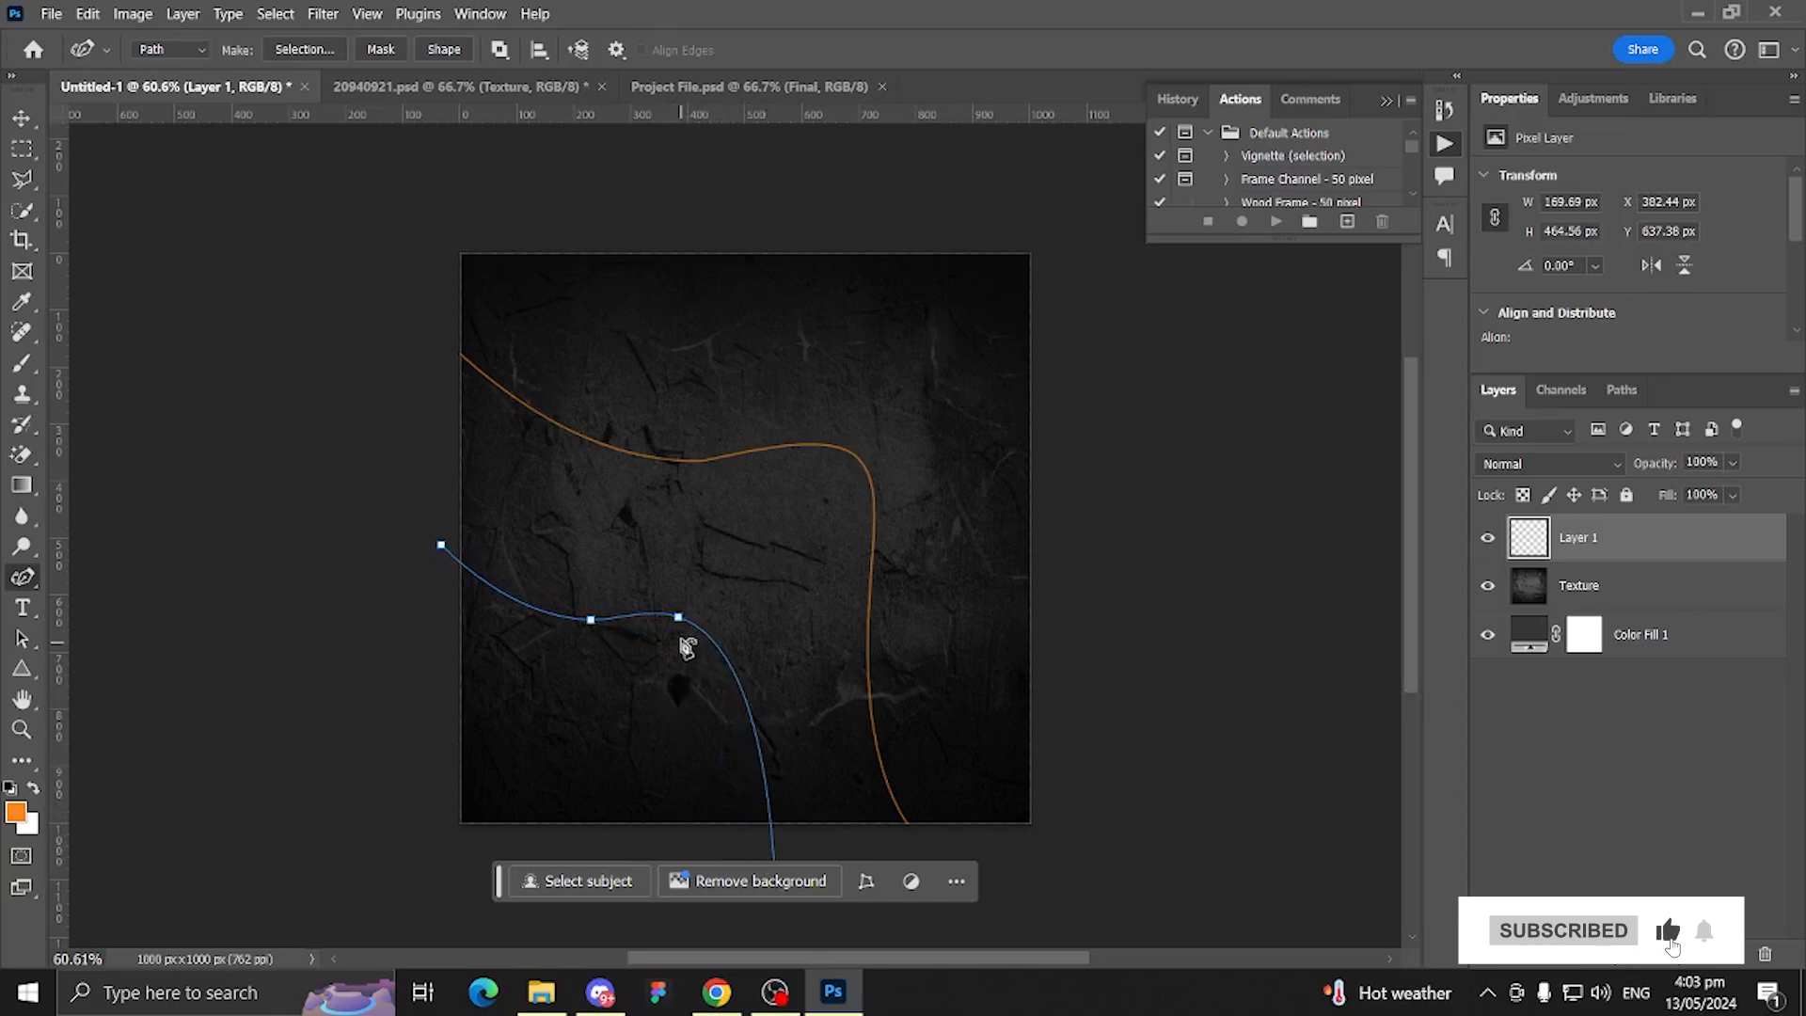
{"action": "left_click_drag", "start_coordinate": [678, 621], "coordinate": [720, 640]}
Step: Stroke the second curved path with the orange brush and delete the path
{"action": "scroll", "coordinate": [739, 520], "scroll_direction": "up", "scroll_amount": 8}
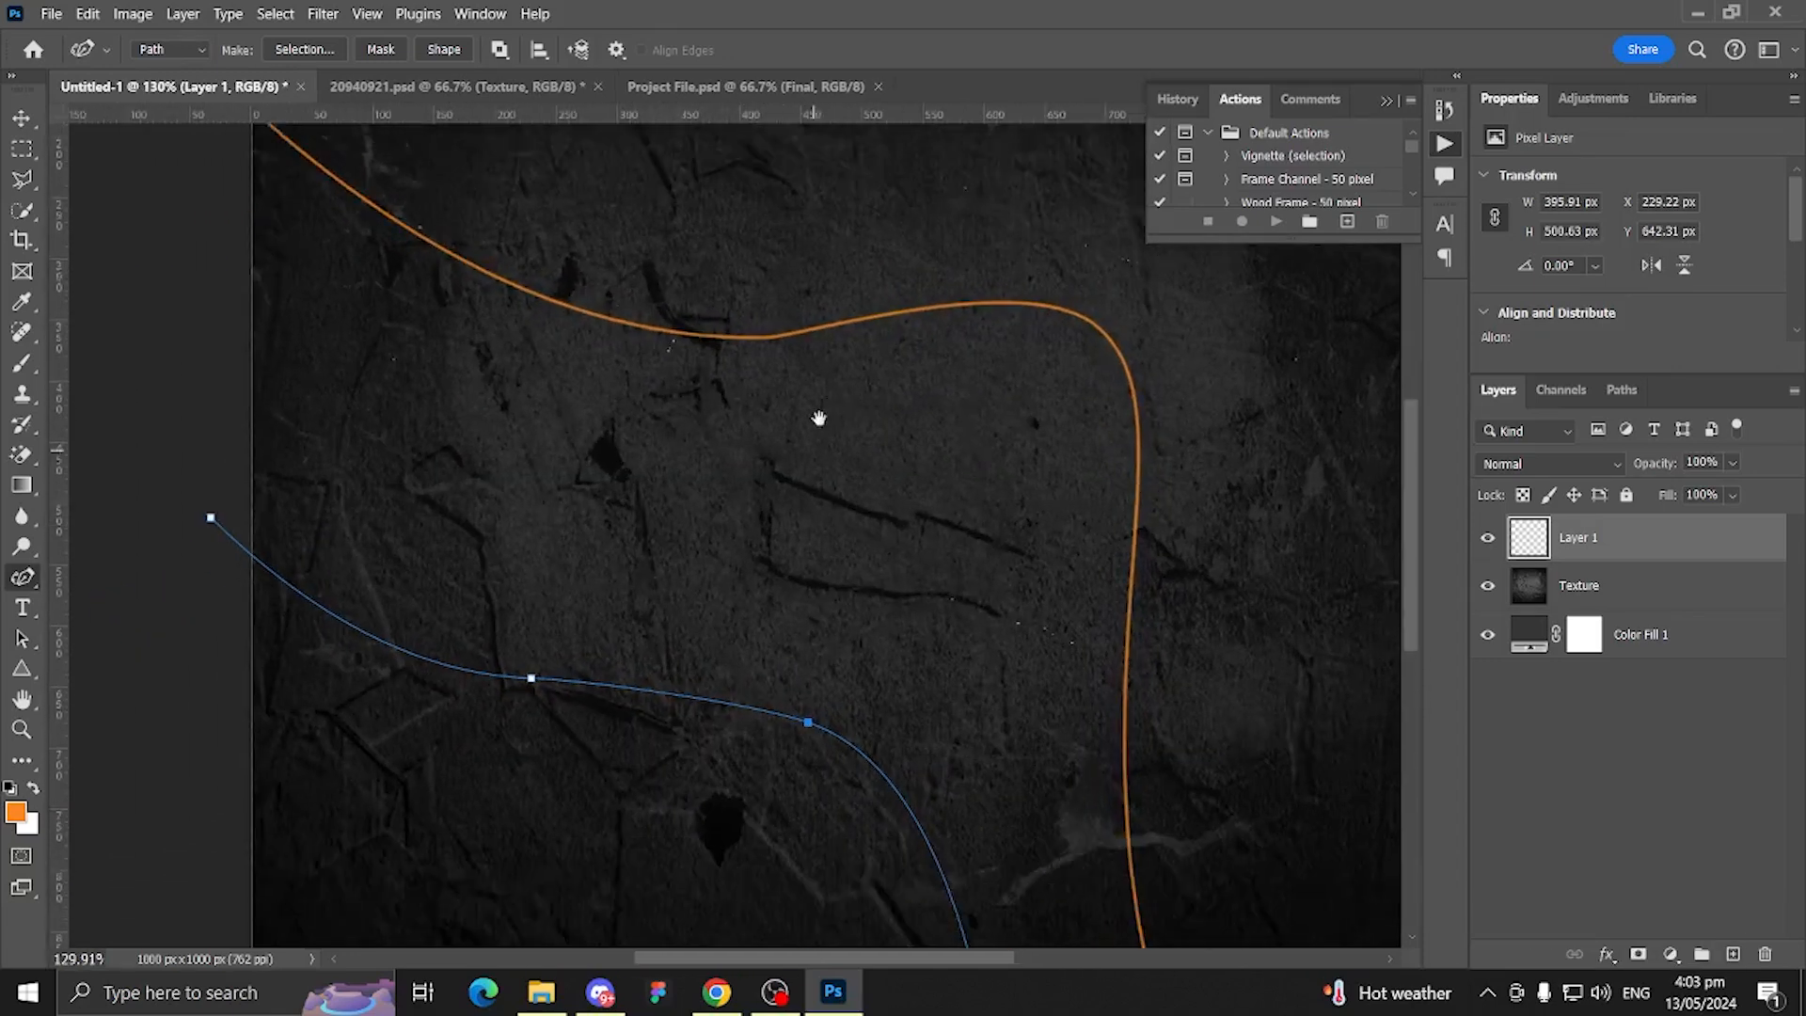
{"action": "scroll", "coordinate": [1119, 609], "scroll_direction": "down", "scroll_amount": 4}
{"action": "right_click", "coordinate": [924, 609]}
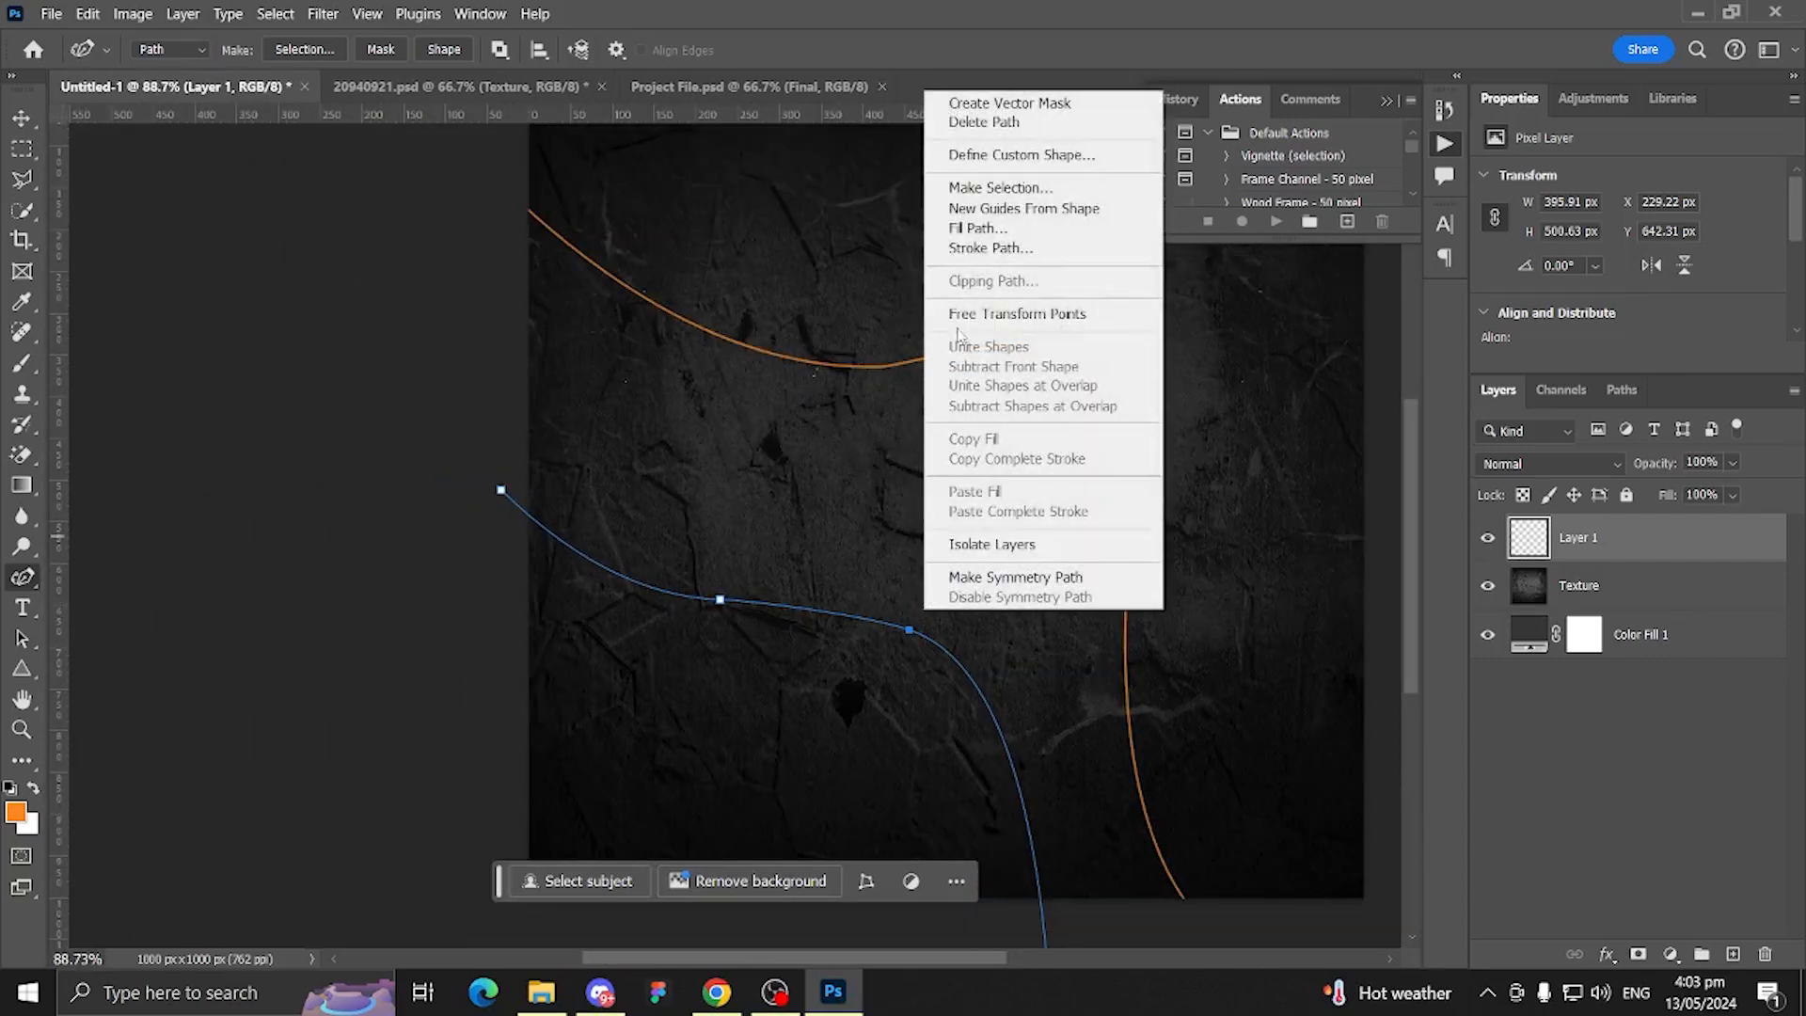
{"action": "left_click", "coordinate": [997, 248]}
{"action": "left_click", "coordinate": [1044, 304]}
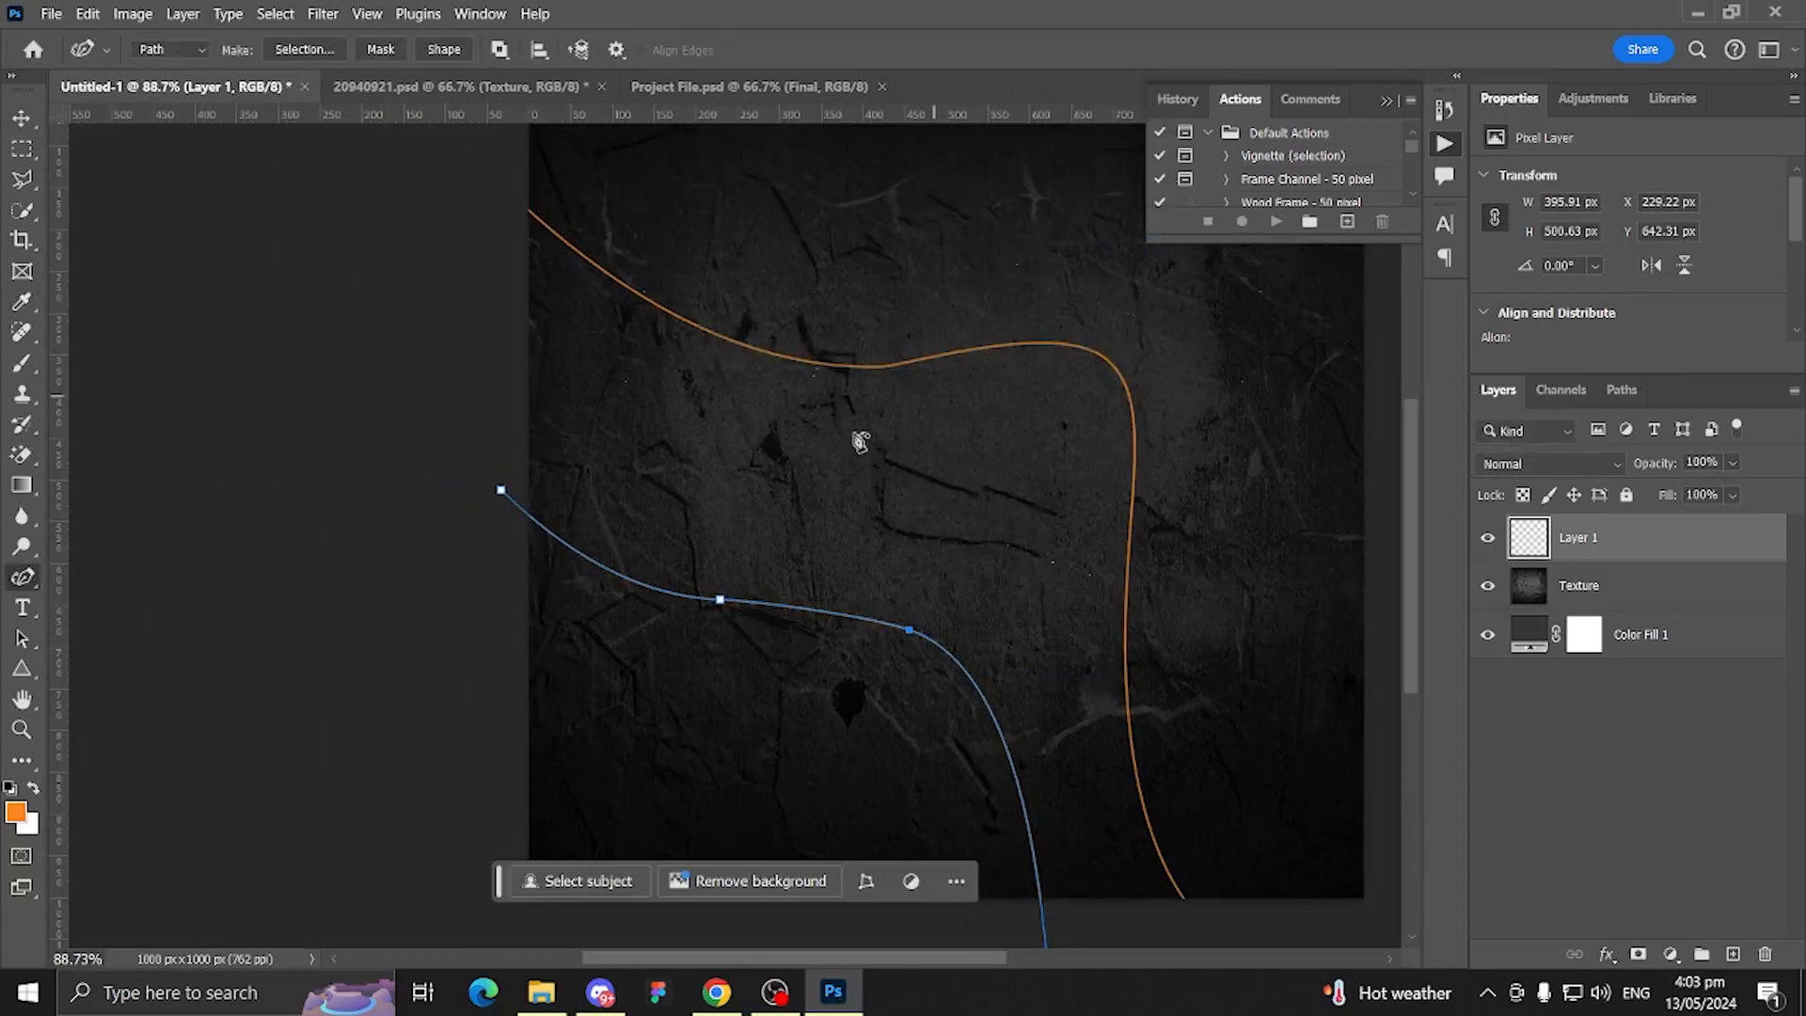
{"action": "right_click", "coordinate": [729, 450]}
{"action": "left_click", "coordinate": [786, 480]}
Step: Draw a third wavy path across the canvas's lower left corner, running past the left and bottom edges
{"action": "left_click_drag", "start_coordinate": [605, 750], "coordinate": [530, 556]}
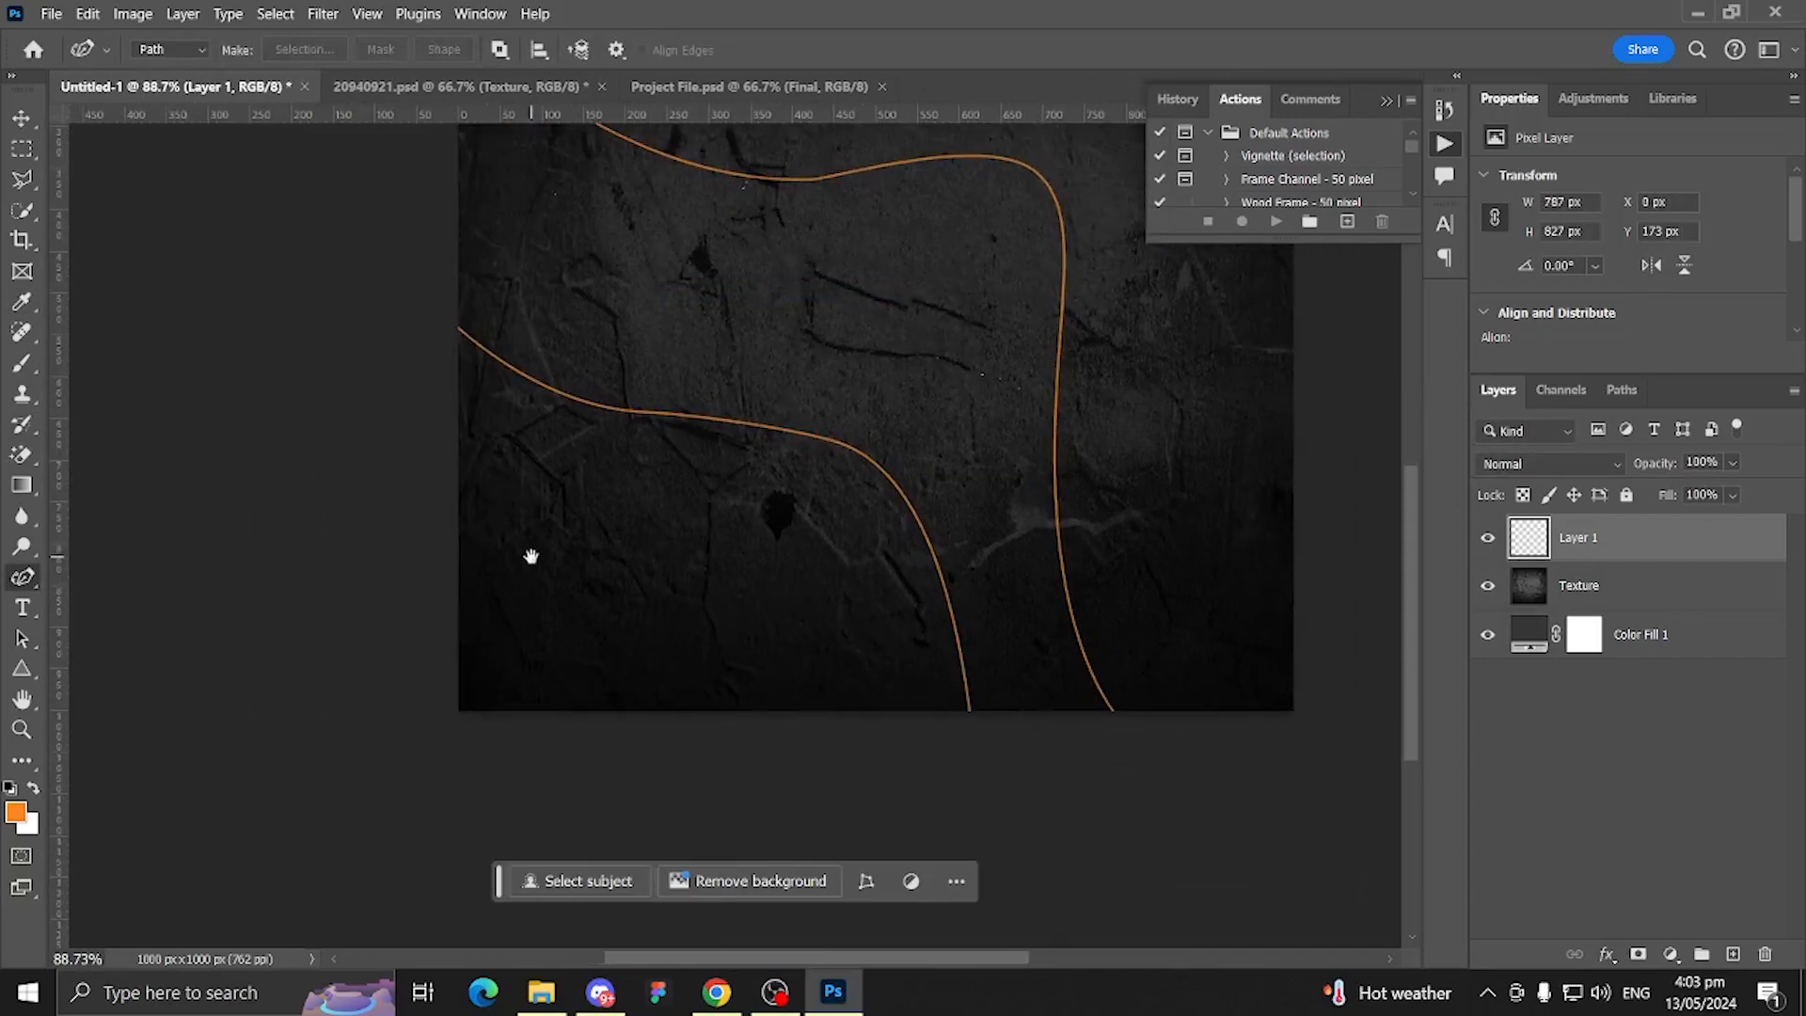
{"action": "left_click", "coordinate": [433, 545]}
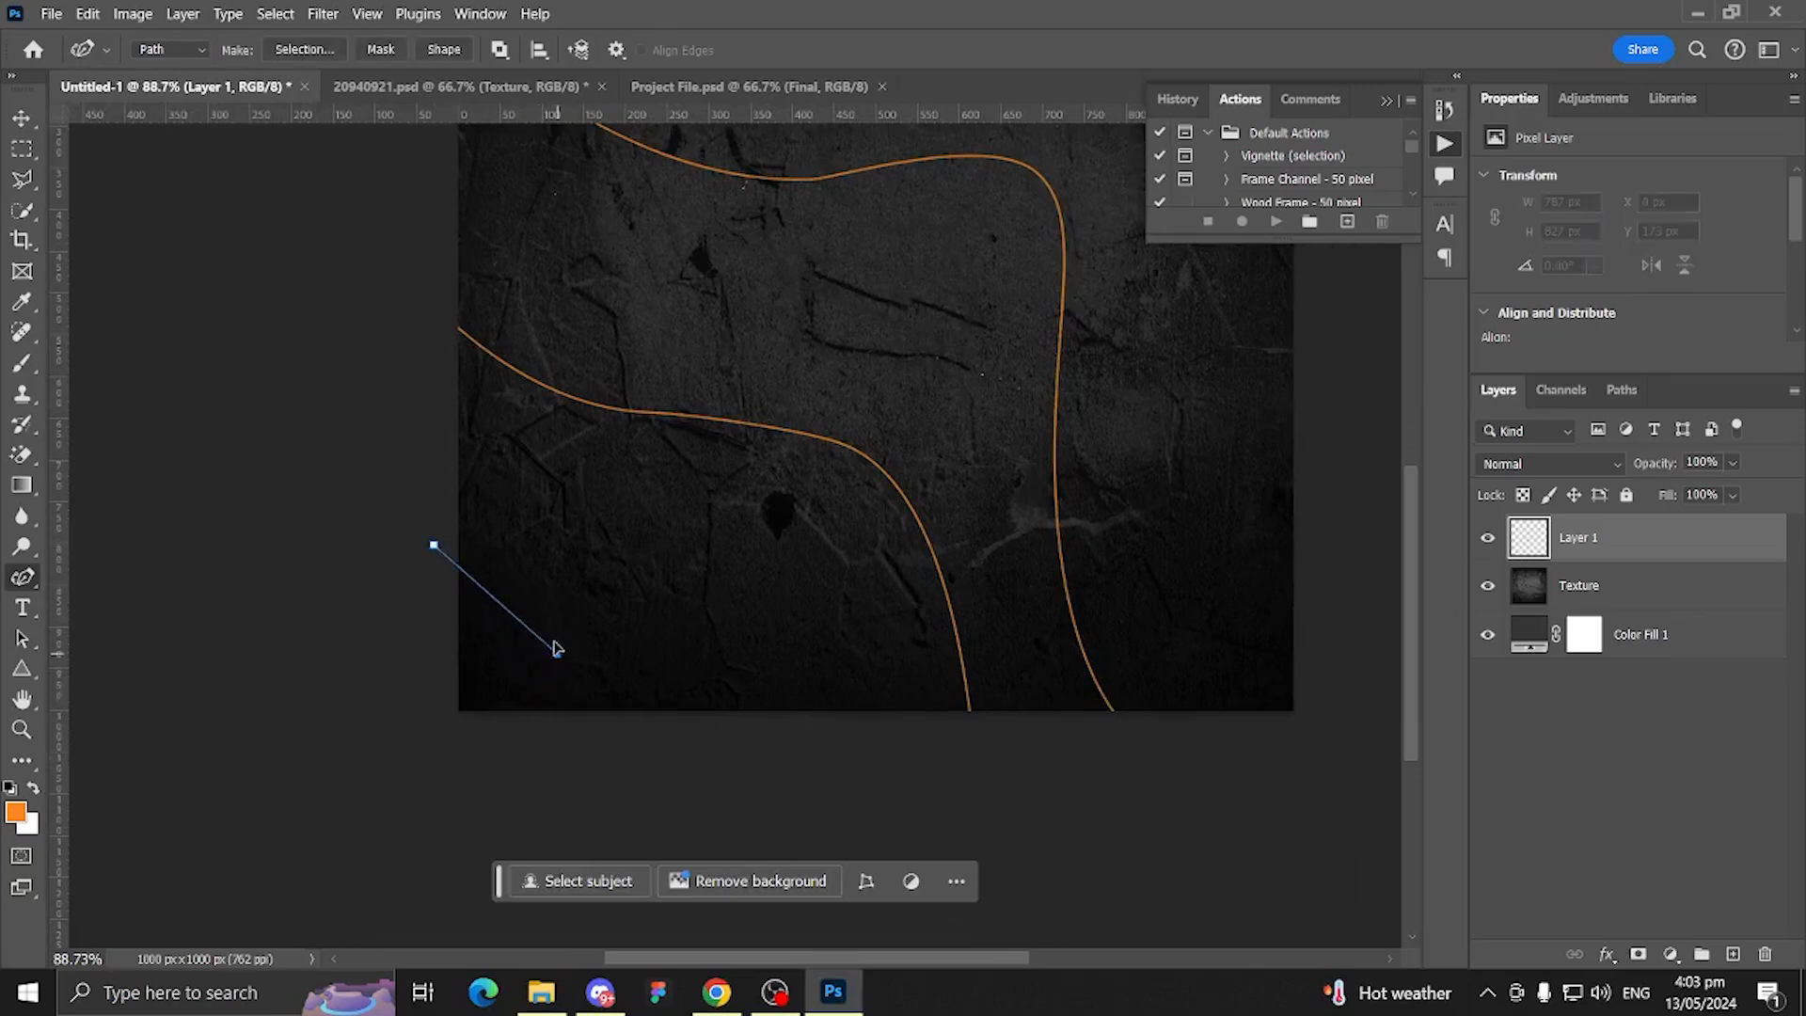
{"action": "left_click", "coordinate": [539, 620]}
{"action": "left_click", "coordinate": [650, 574]}
{"action": "left_click", "coordinate": [636, 775]}
{"action": "left_click_drag", "start_coordinate": [636, 775], "coordinate": [776, 818]}
Step: Stroke the lower left corner path with the orange brush and delete the path
{"action": "right_click", "coordinate": [648, 637]}
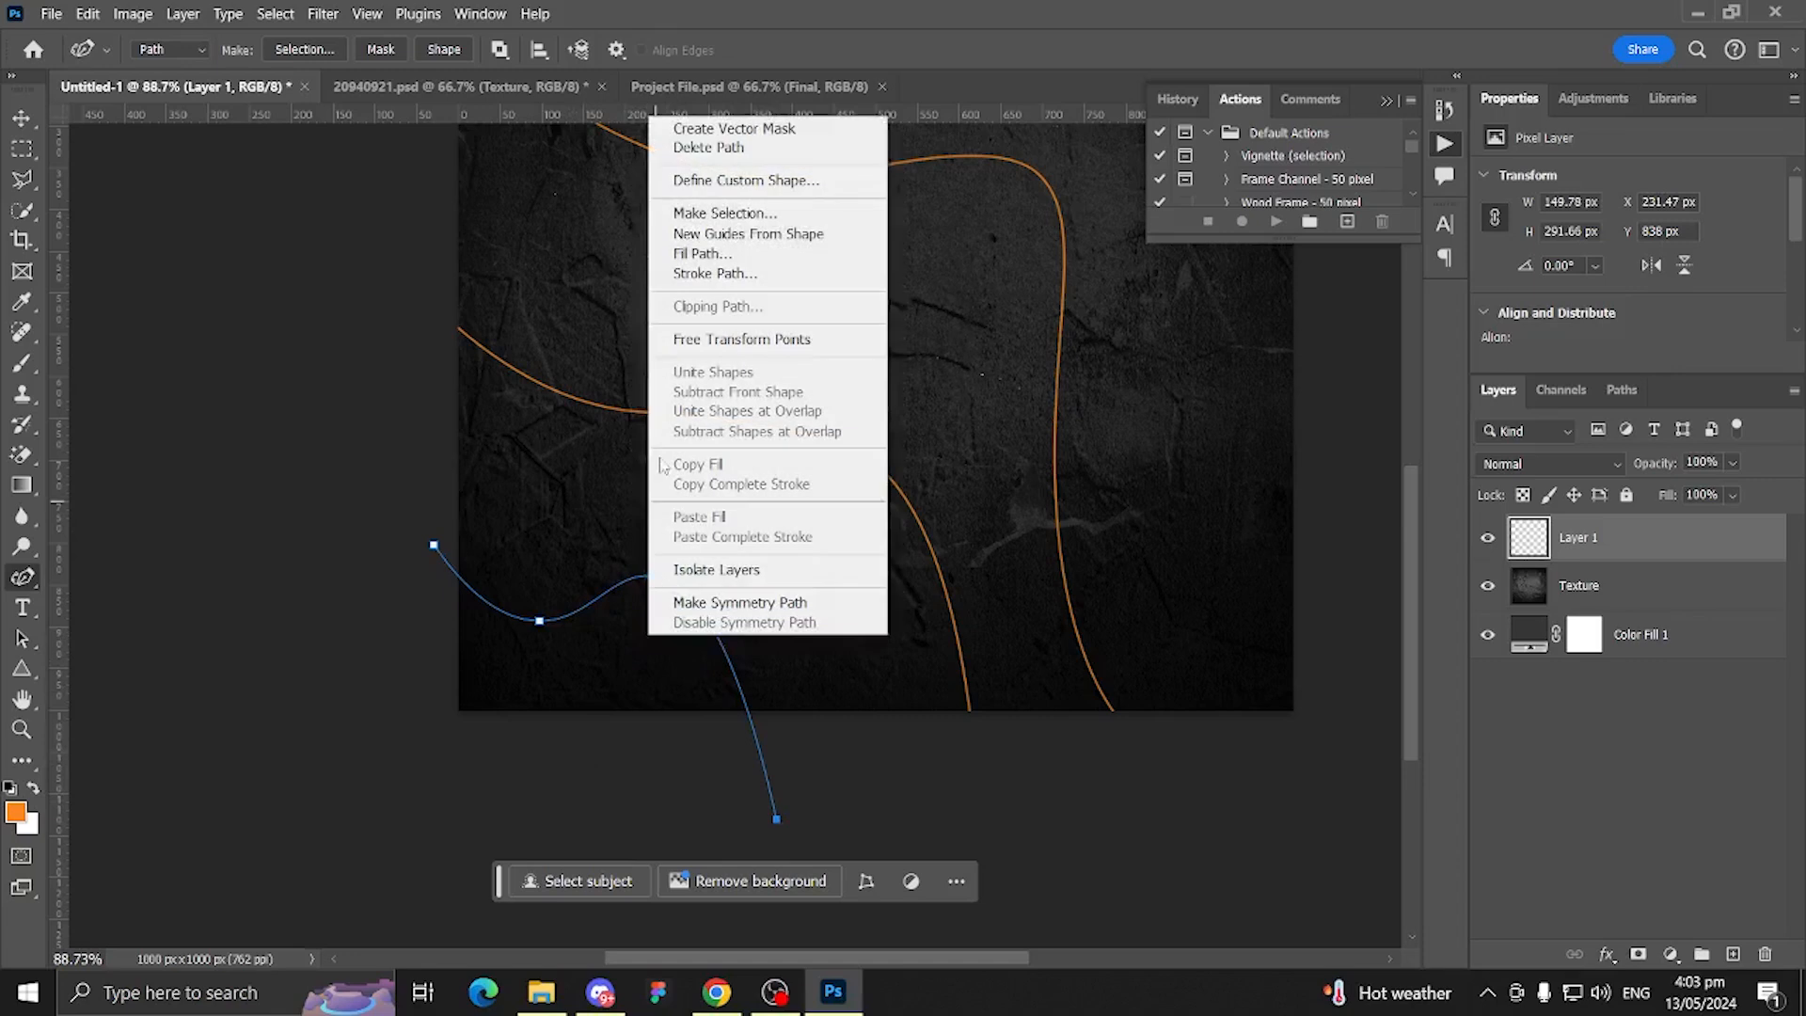
{"action": "left_click", "coordinate": [700, 273]}
{"action": "left_click", "coordinate": [1065, 306]}
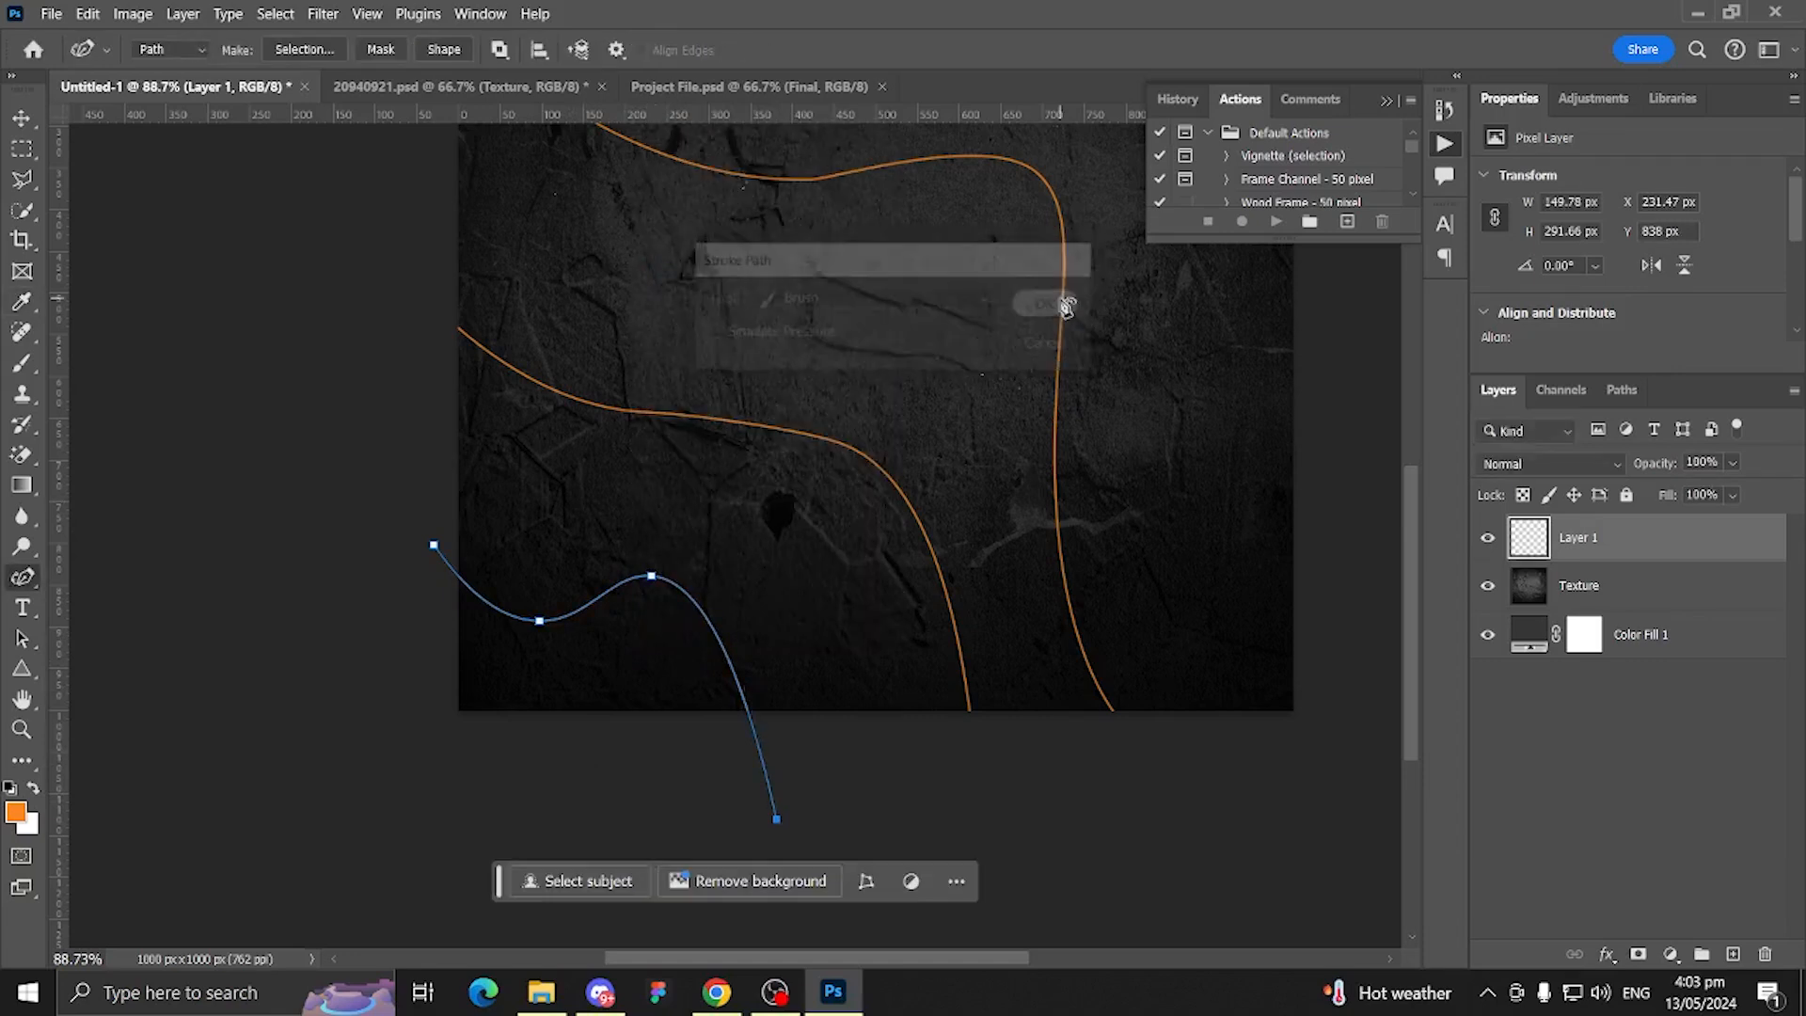
{"action": "right_click", "coordinate": [501, 550]}
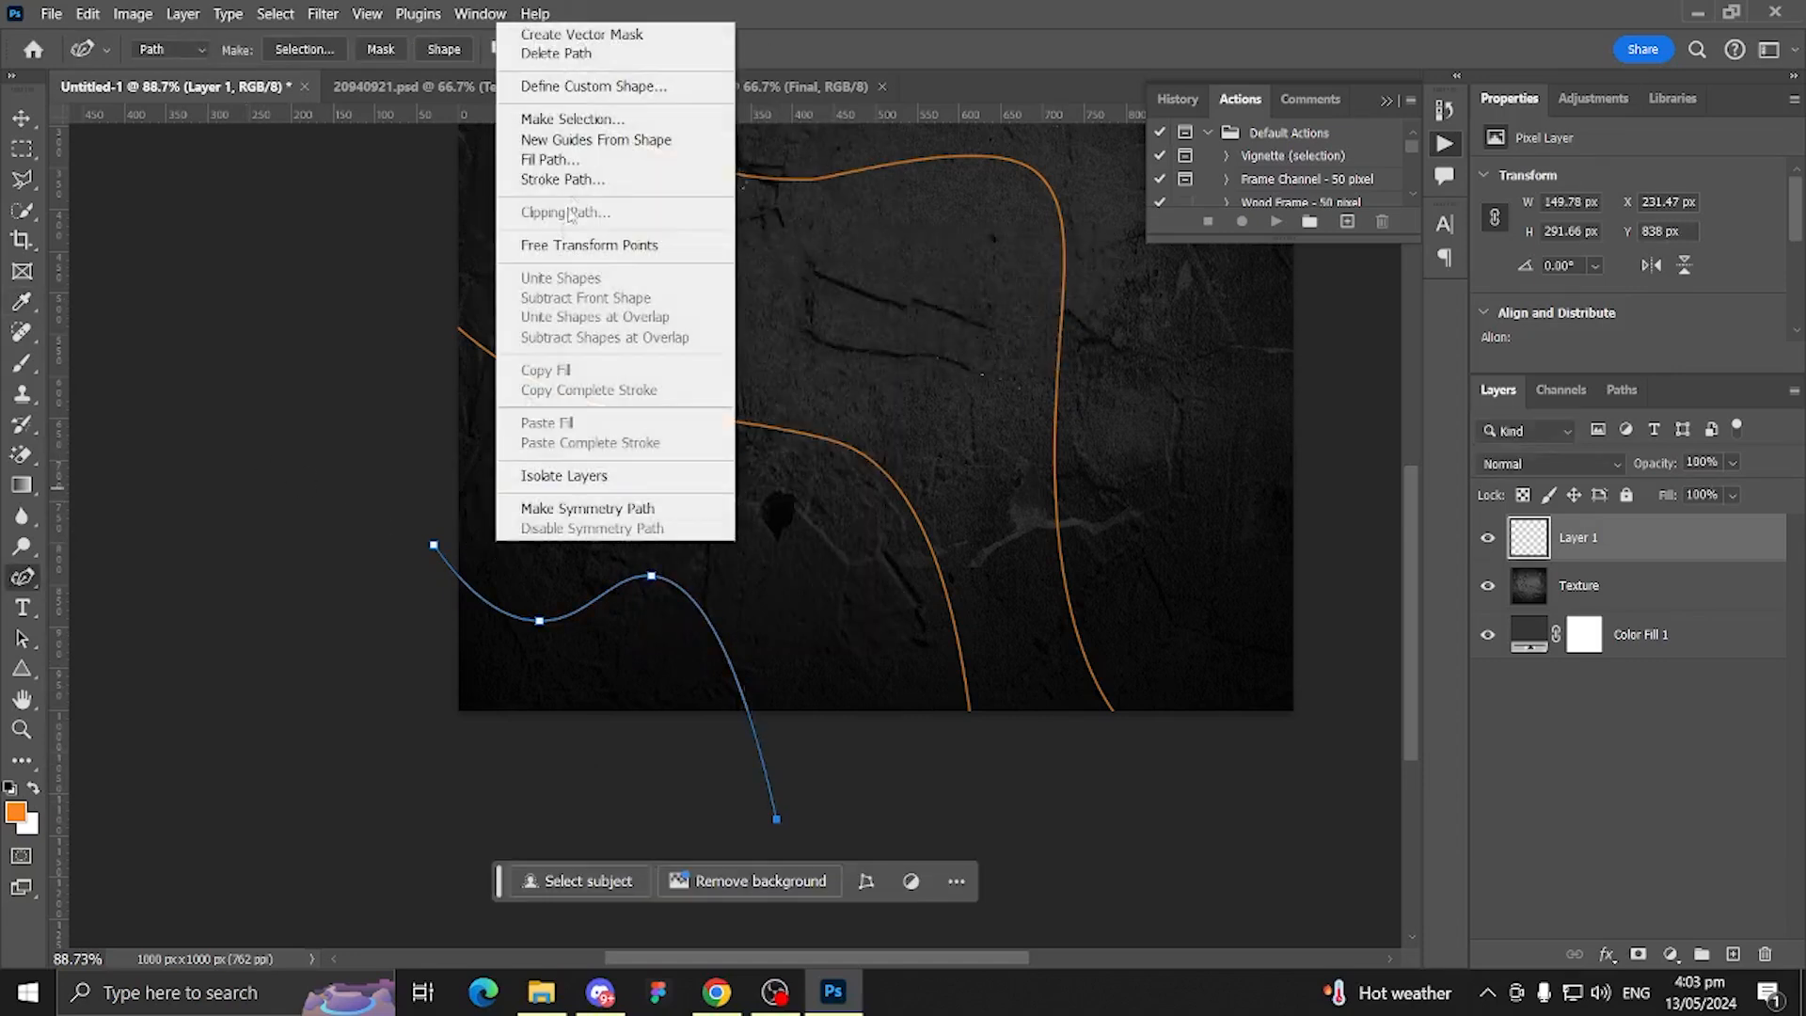
{"action": "left_click", "coordinate": [564, 51]}
Step: Draw a closed wavy path around the canvas's upper right corner, about 379 x 305 px, extending past the top and right edges
{"action": "scroll", "coordinate": [714, 433], "scroll_direction": "down", "scroll_amount": 3}
{"action": "scroll", "coordinate": [701, 608], "scroll_direction": "up", "scroll_amount": 3}
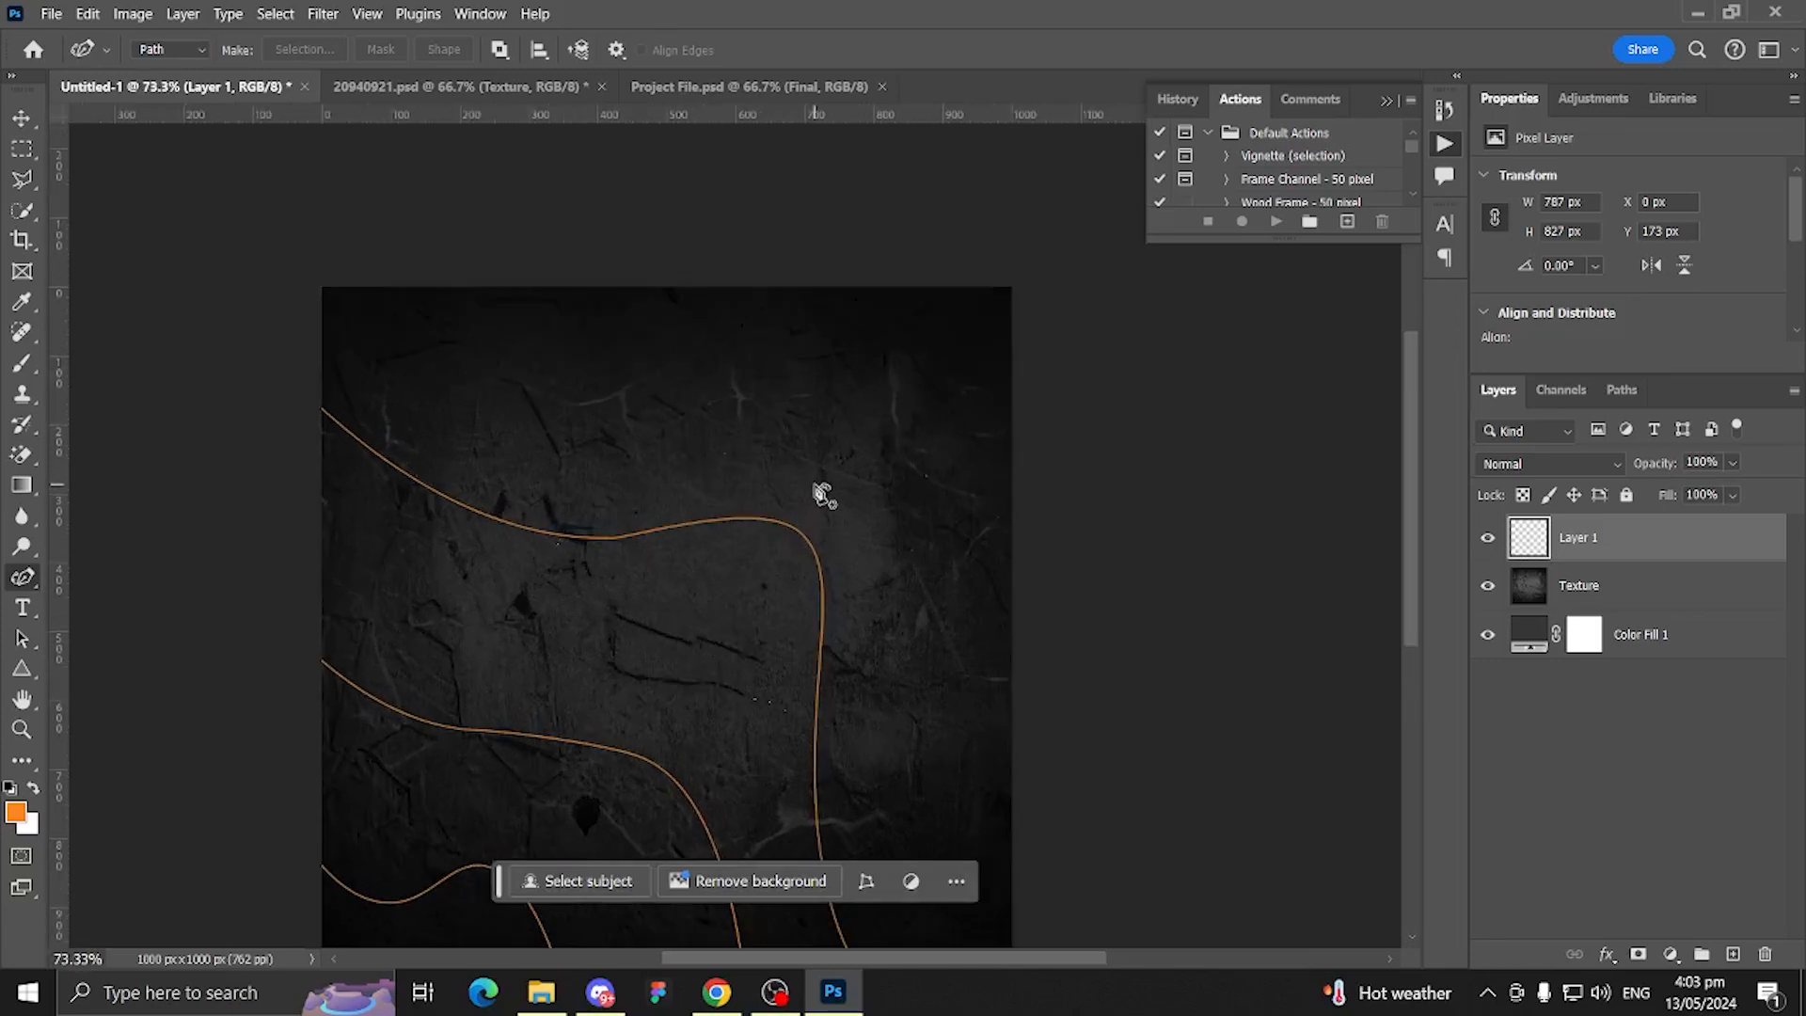
{"action": "scroll", "coordinate": [782, 220], "scroll_direction": "up", "scroll_amount": 1}
{"action": "scroll", "coordinate": [785, 301], "scroll_direction": "up", "scroll_amount": 3}
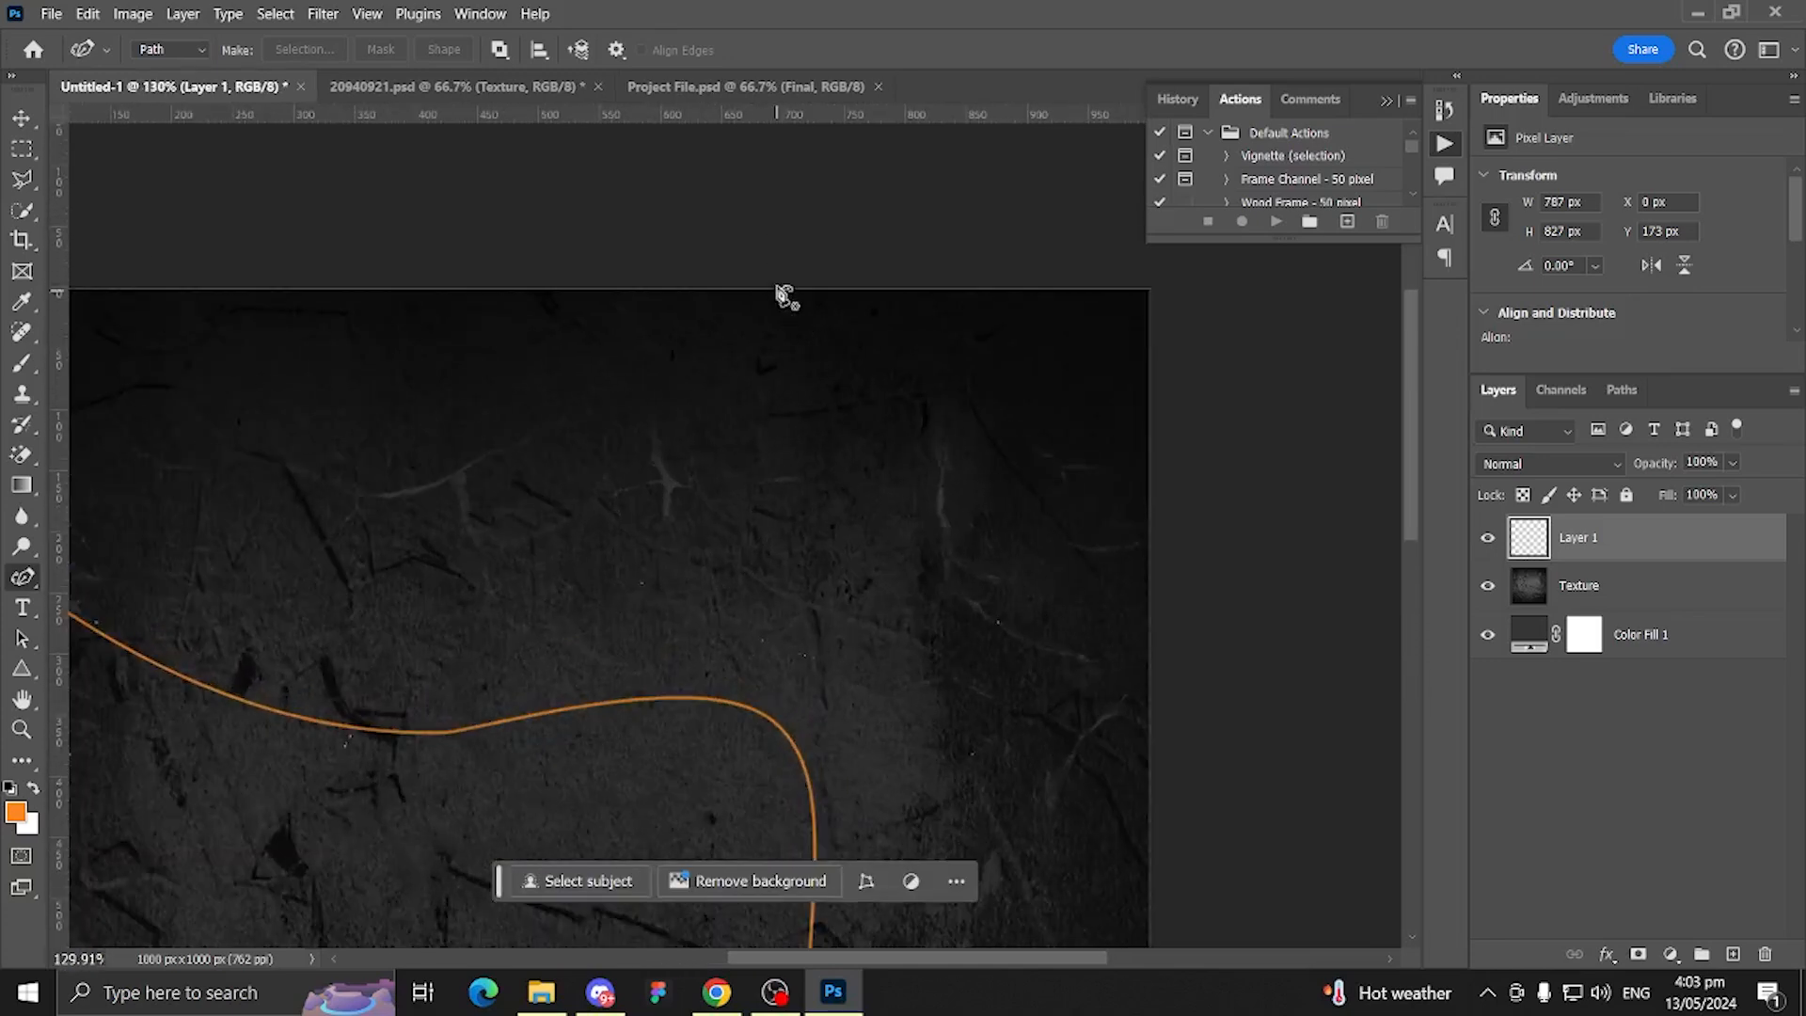
{"action": "left_click", "coordinate": [777, 284]}
{"action": "left_click", "coordinate": [889, 426]}
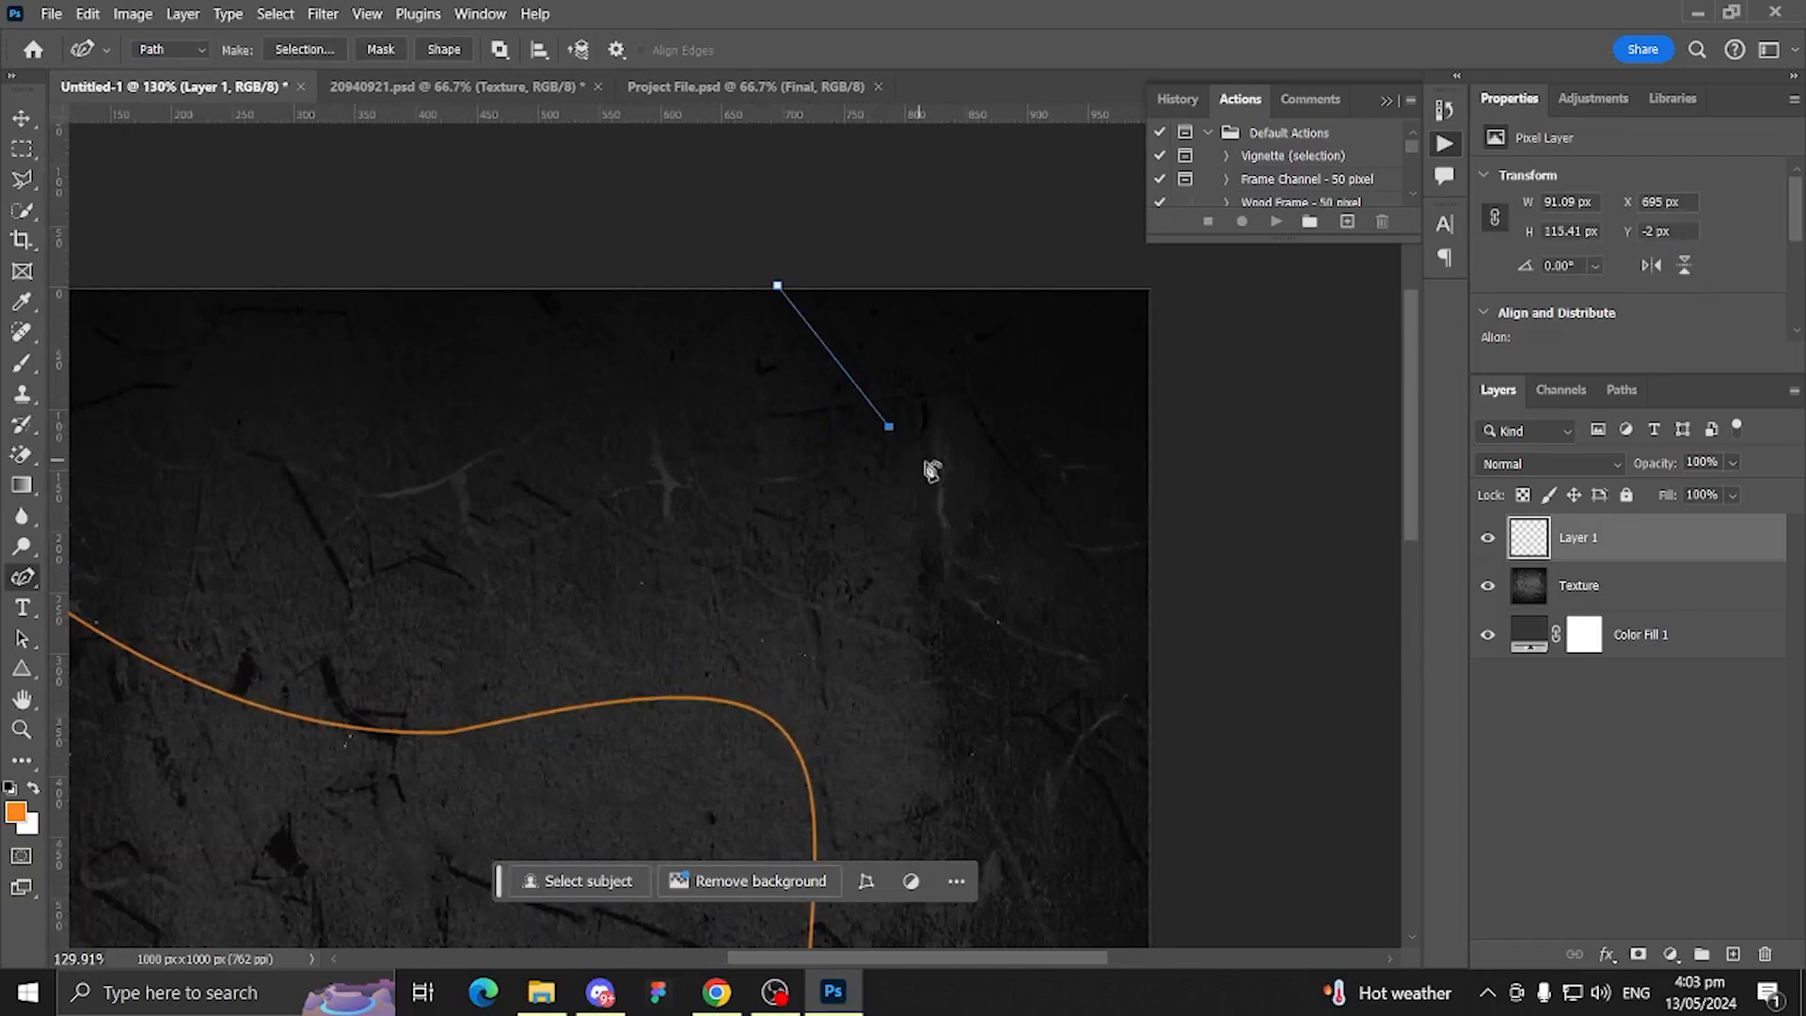
{"action": "left_click", "coordinate": [980, 433]}
{"action": "left_click", "coordinate": [1105, 643]}
{"action": "left_click_drag", "start_coordinate": [1106, 649], "coordinate": [997, 561]}
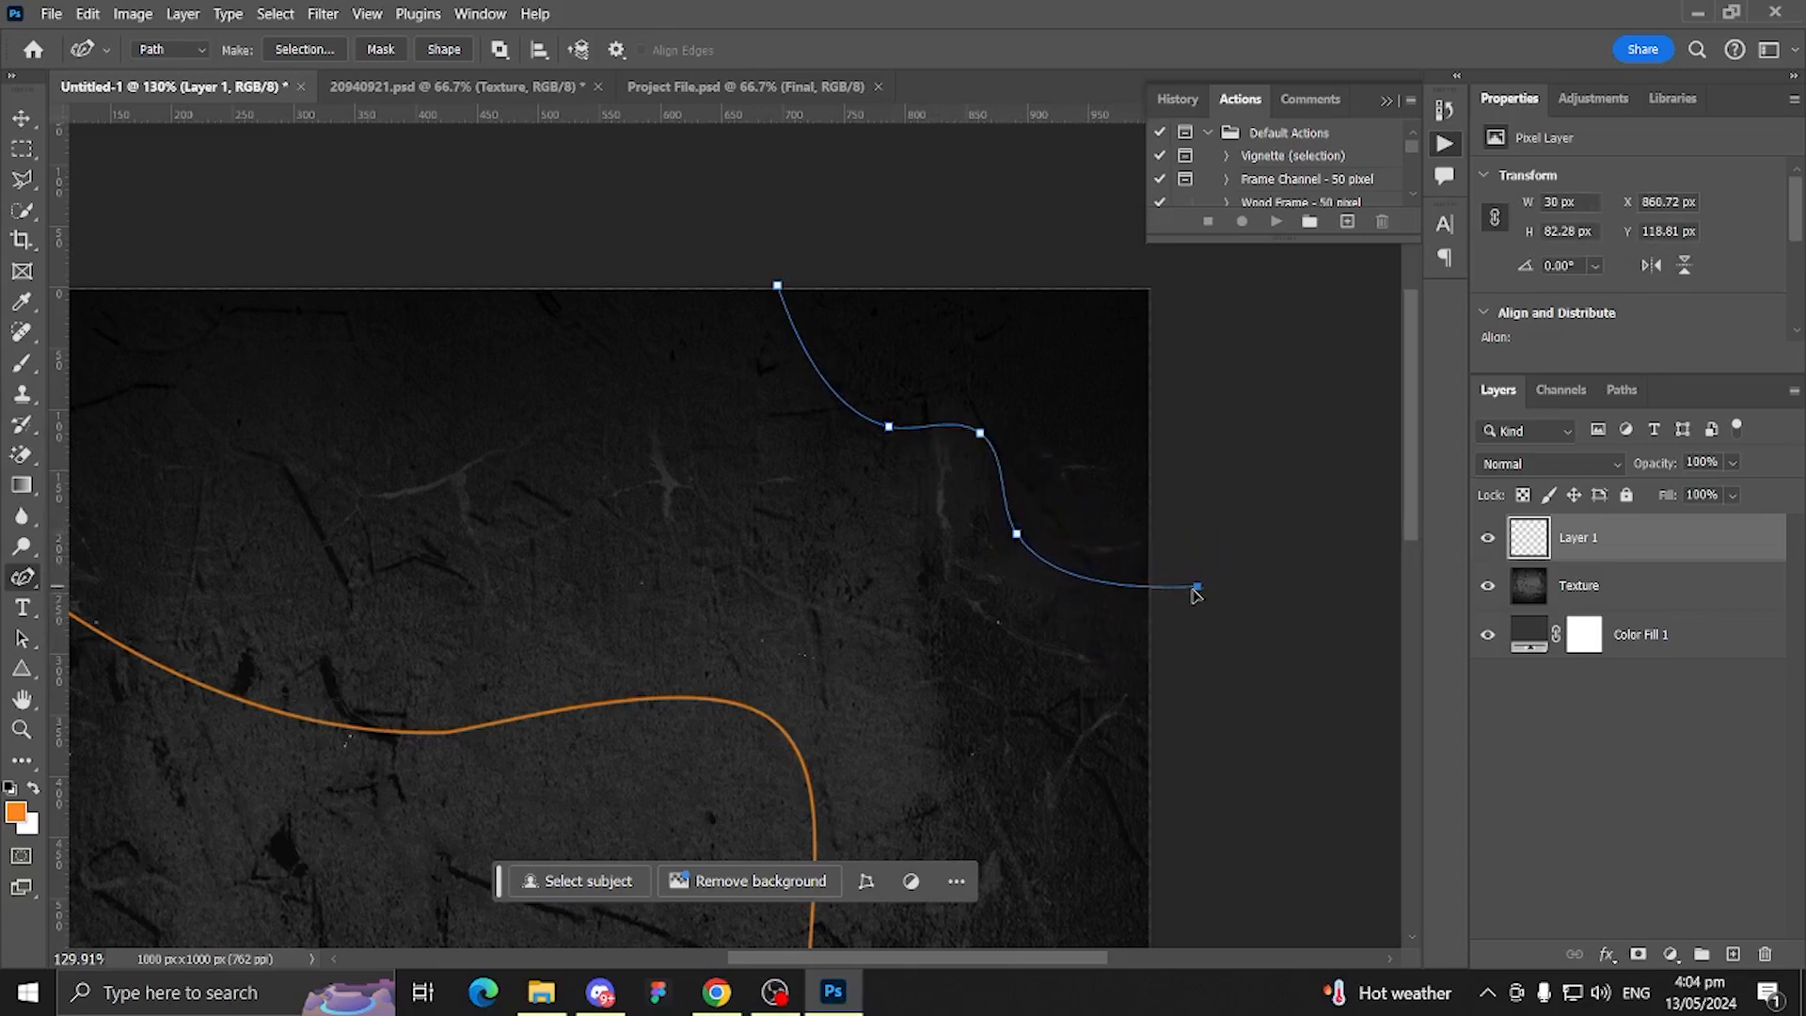
{"action": "left_click", "coordinate": [1172, 273]}
{"action": "left_click", "coordinate": [1013, 239]}
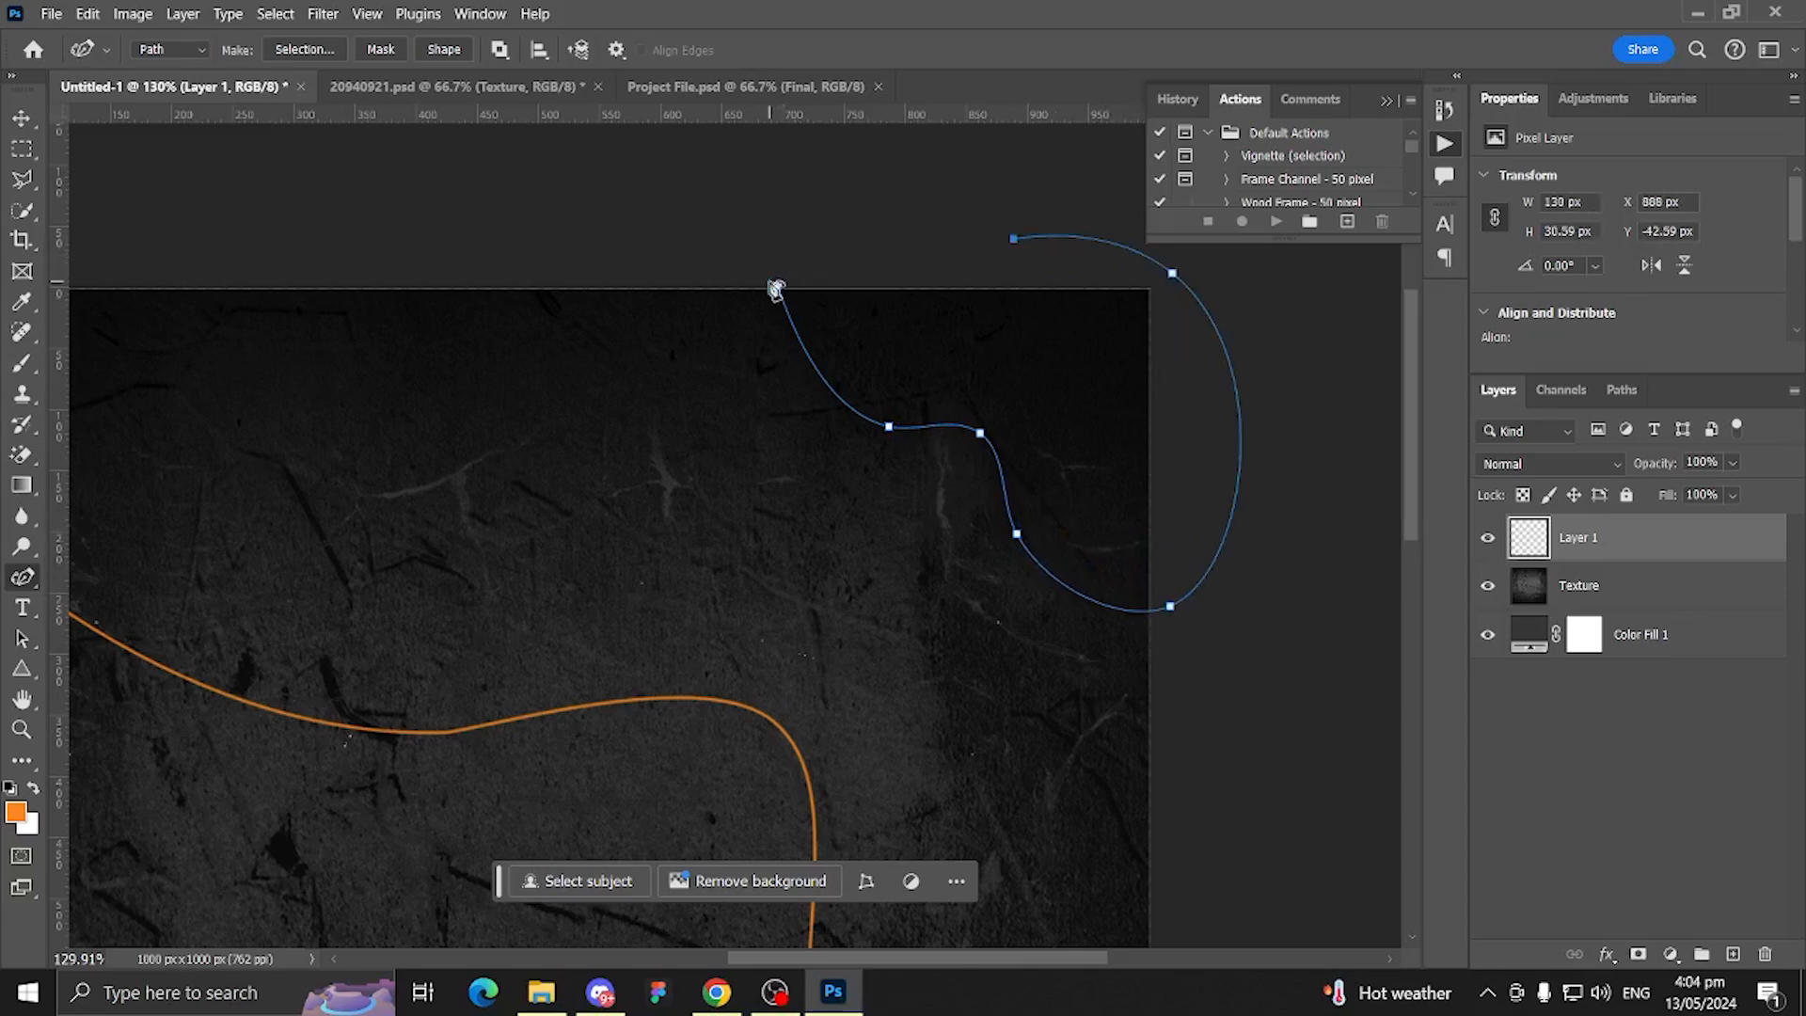
{"action": "left_click", "coordinate": [778, 288]}
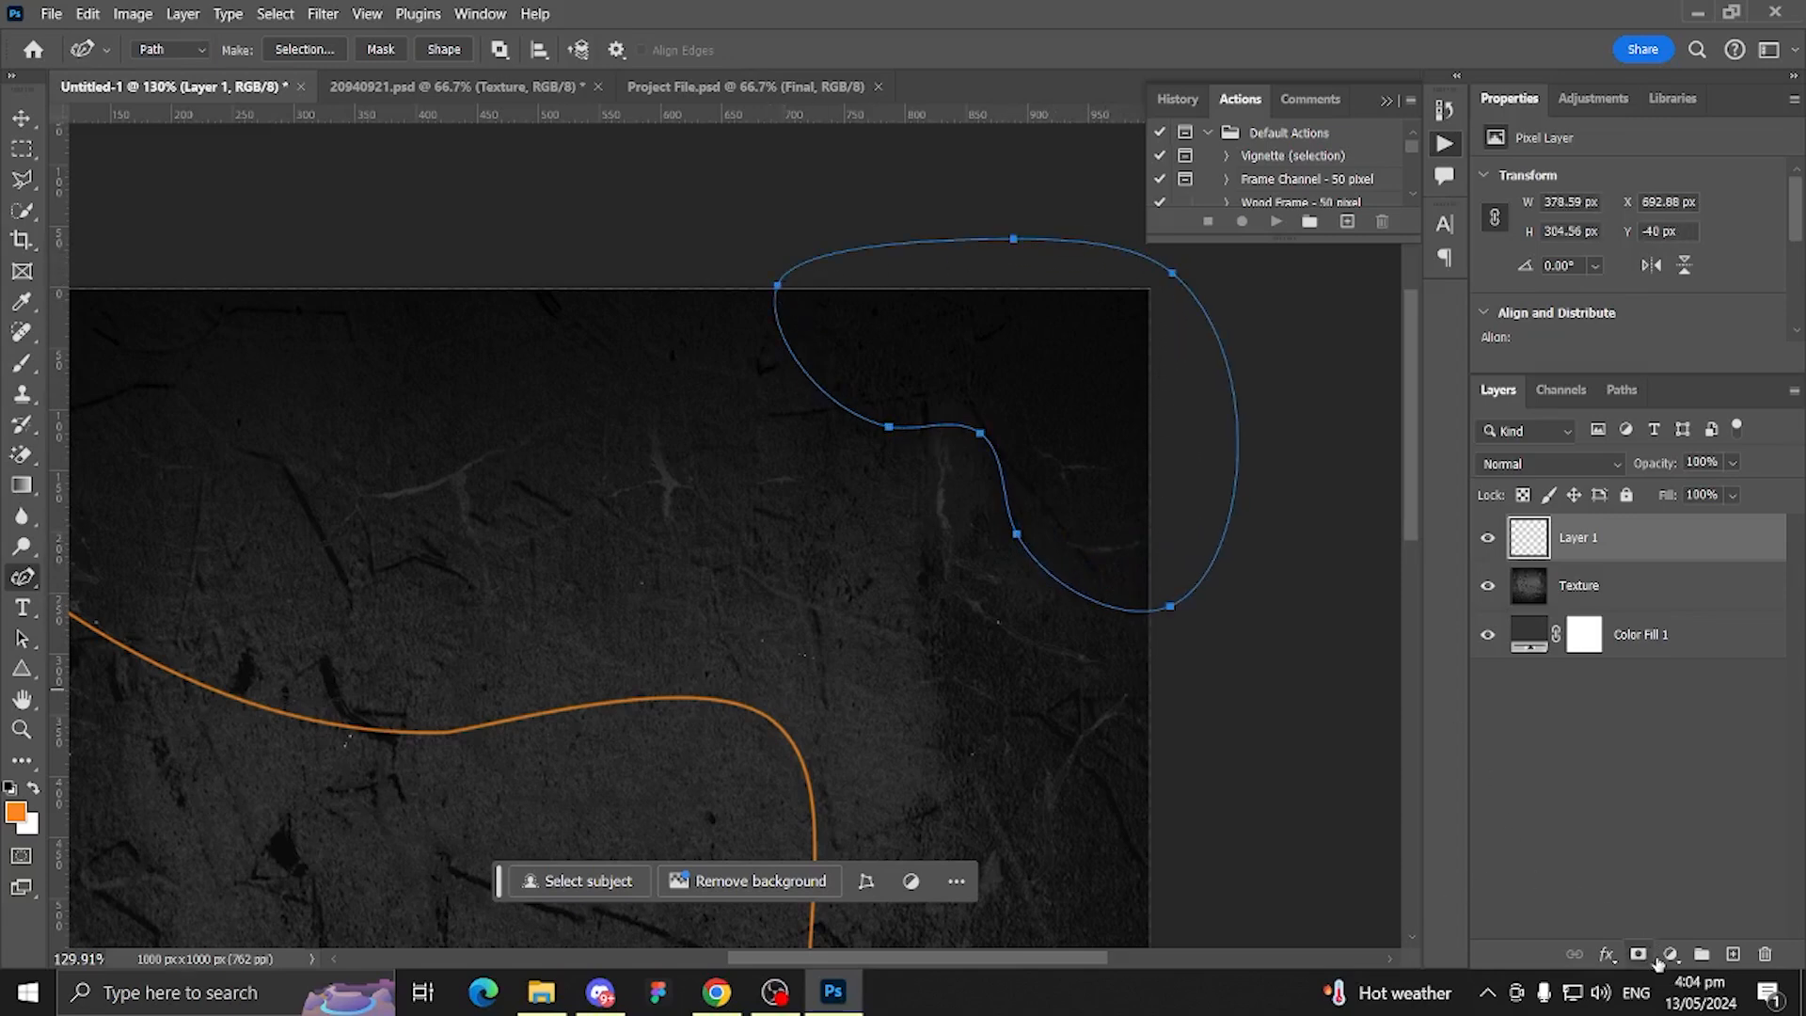
Step: Fill the closed corner path with a new Solid Color layer in orange ff9000
{"action": "left_click", "coordinate": [1669, 953]}
{"action": "left_click", "coordinate": [1657, 556]}
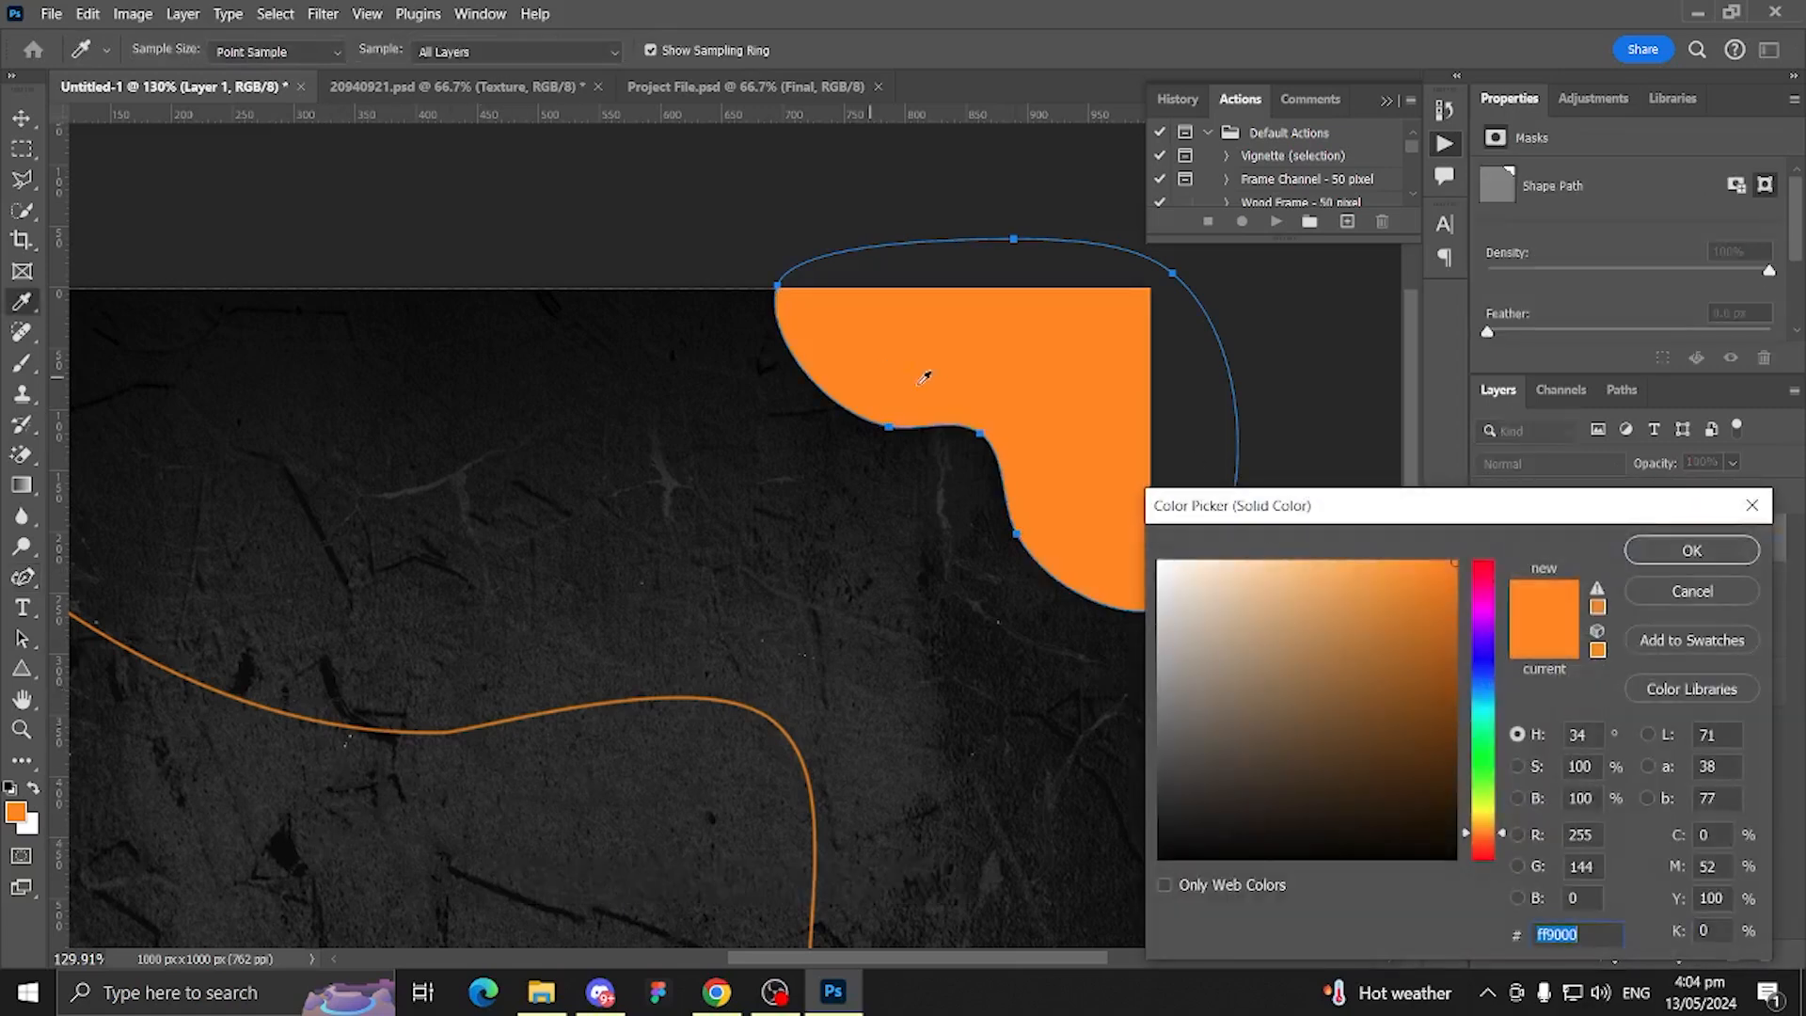
{"action": "left_click", "coordinate": [1678, 564]}
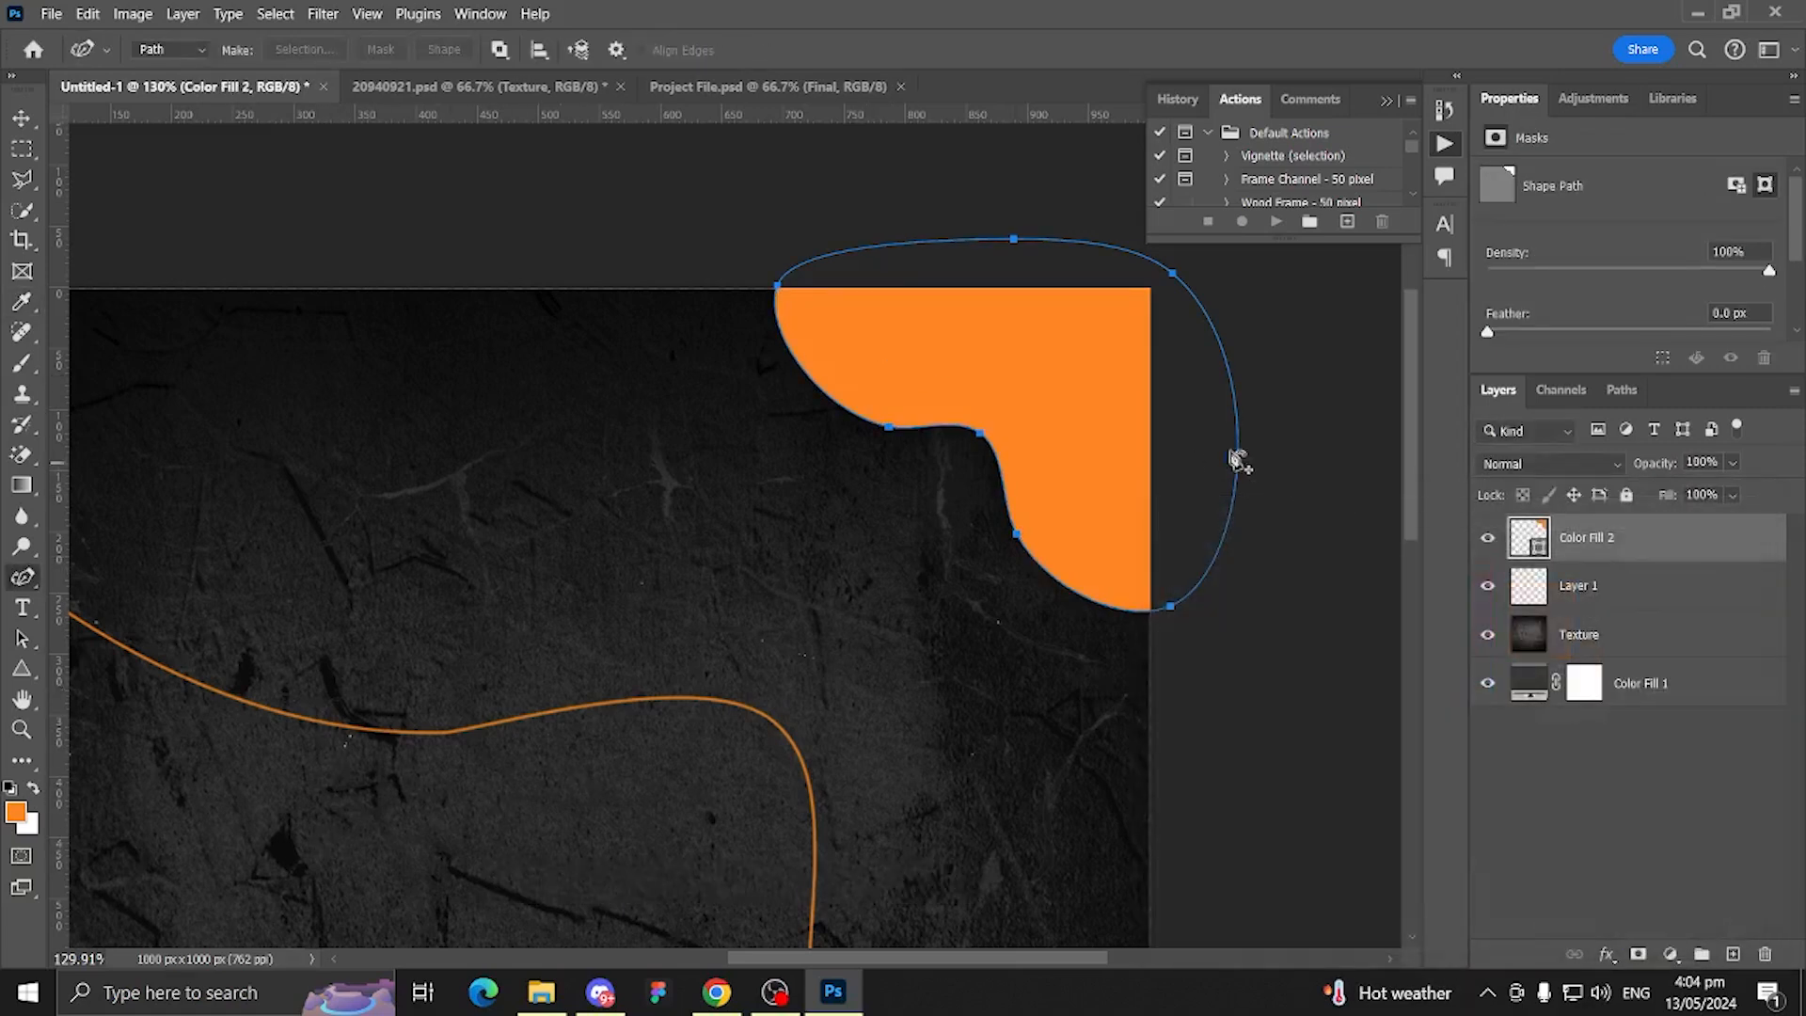
{"action": "right_click", "coordinate": [1051, 391]}
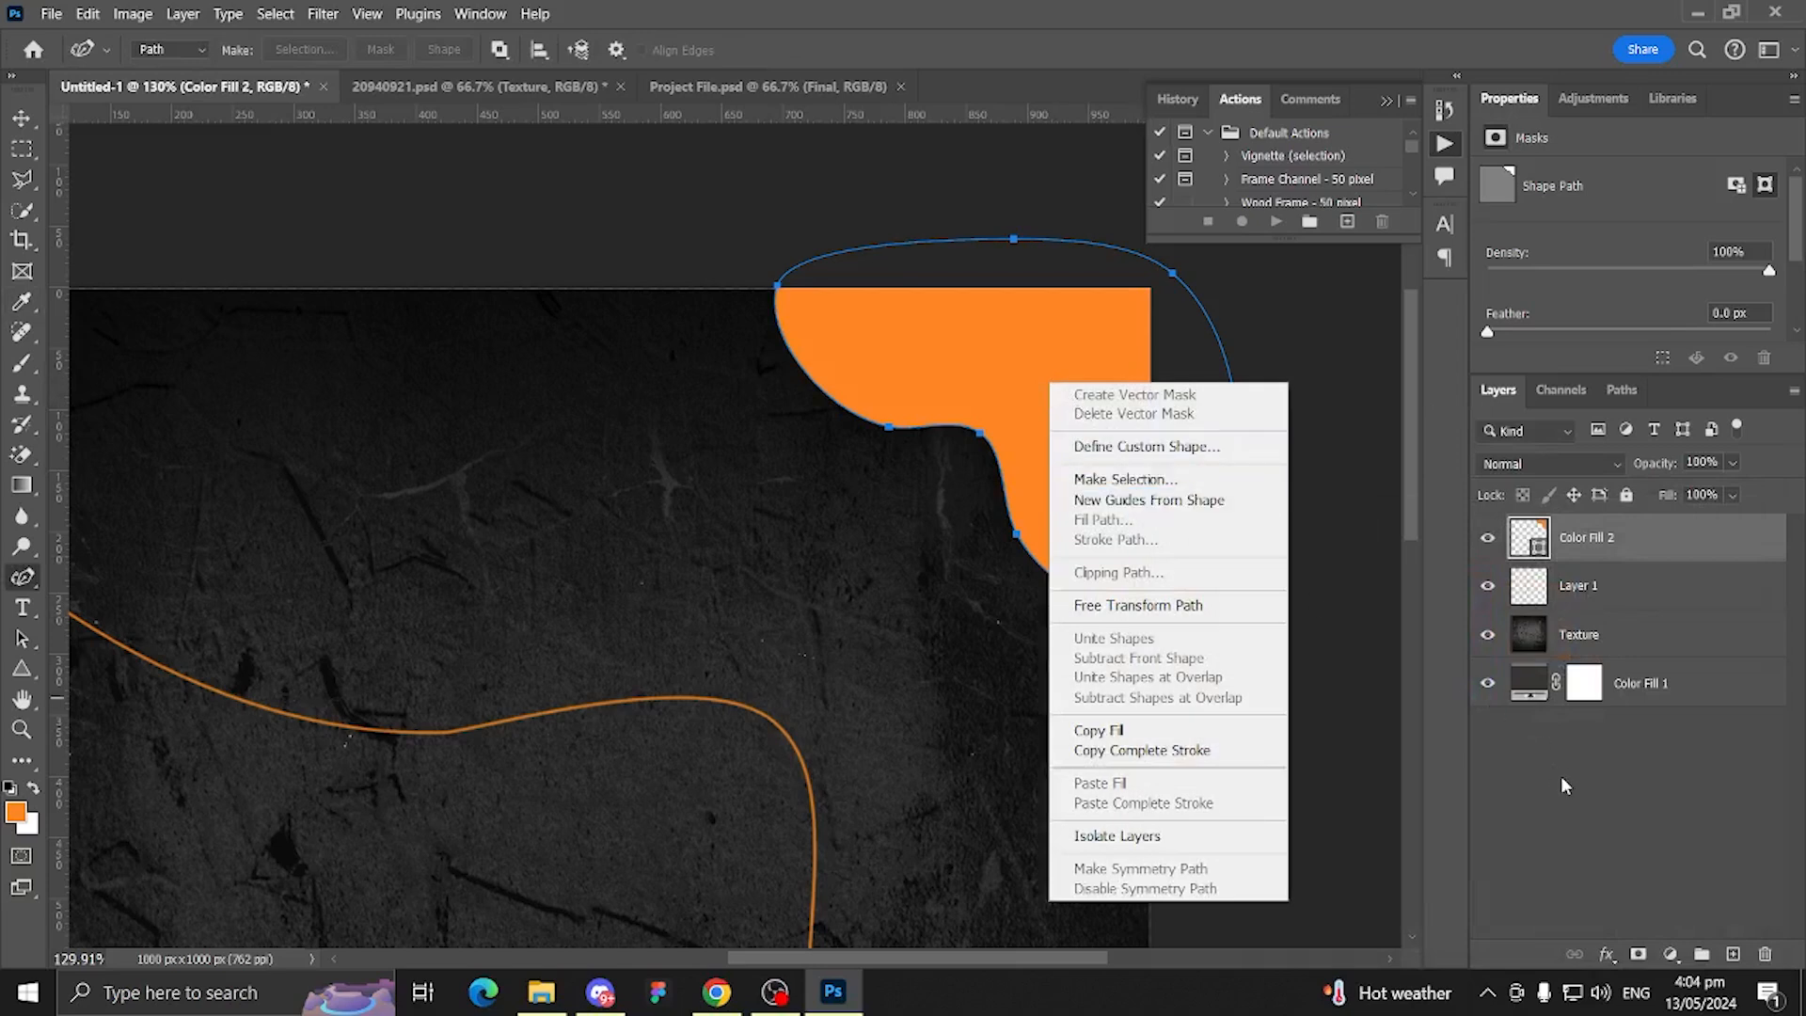
{"action": "left_click", "coordinate": [1662, 839]}
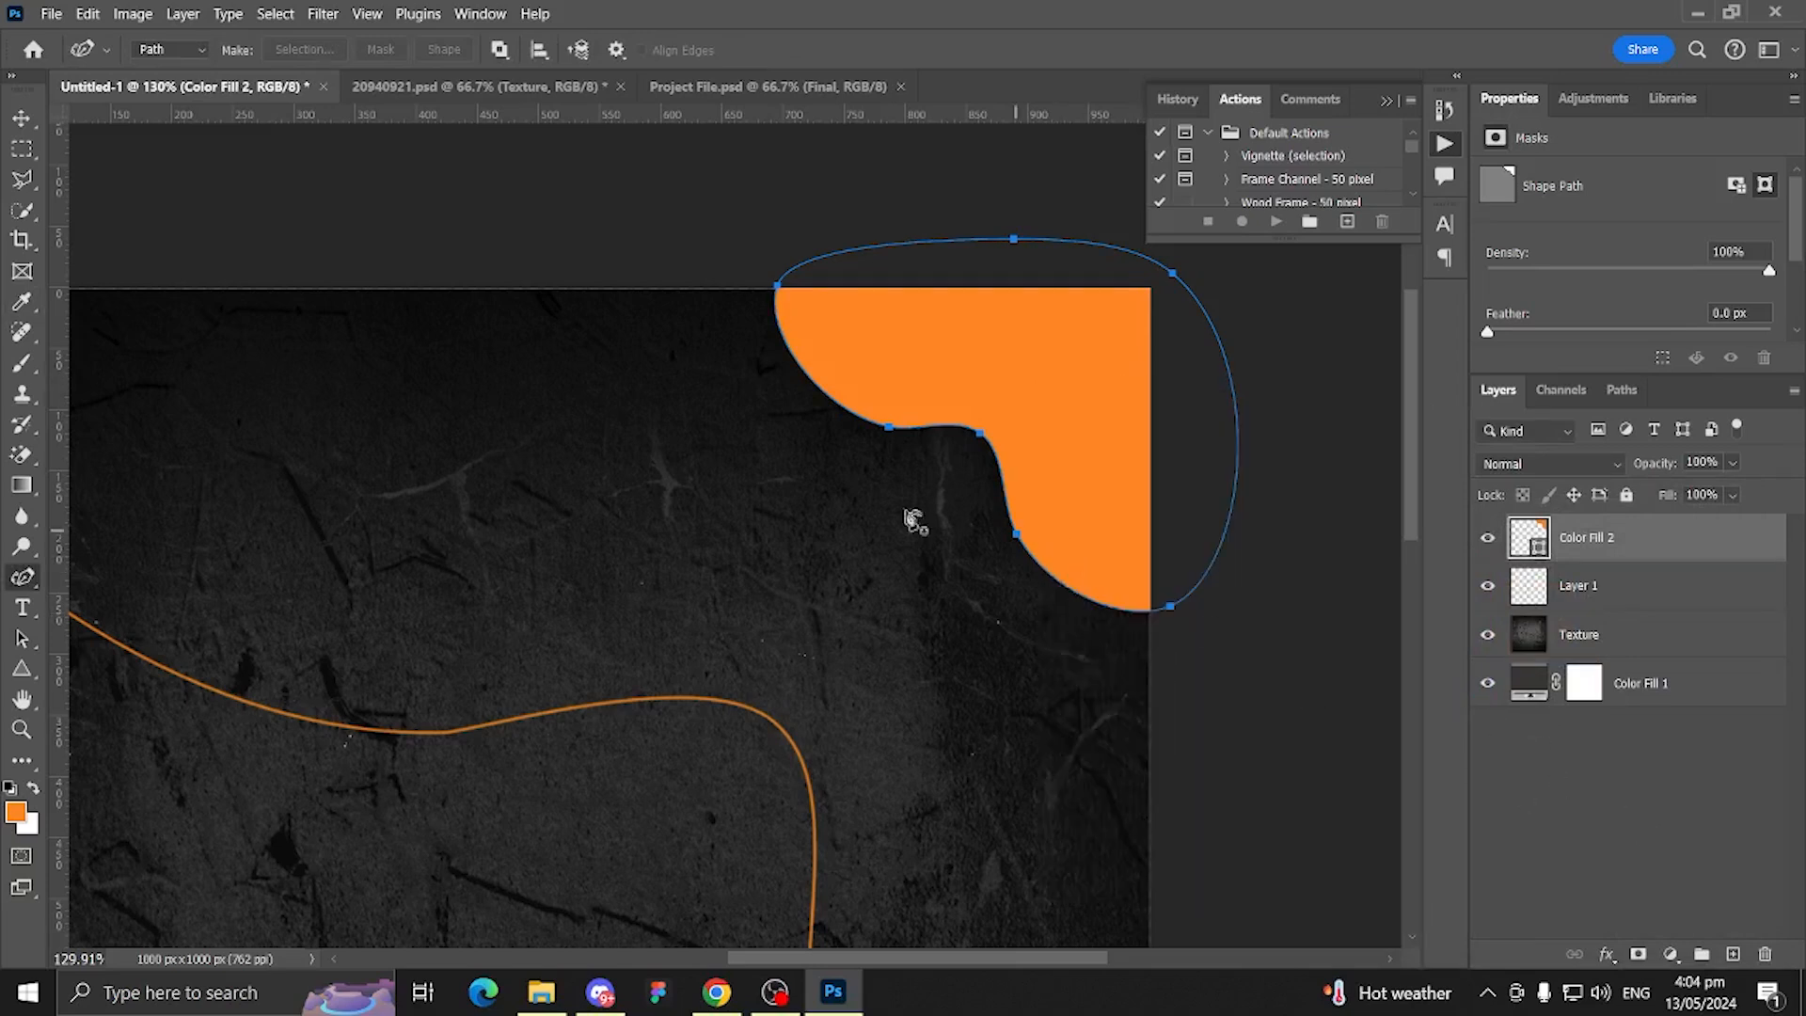
Step: Distort the orange corner shape by pulling its upper left corner outward and its lower left corner inward
{"action": "left_click", "coordinate": [19, 121]}
{"action": "key", "text": "ctrl+t"}
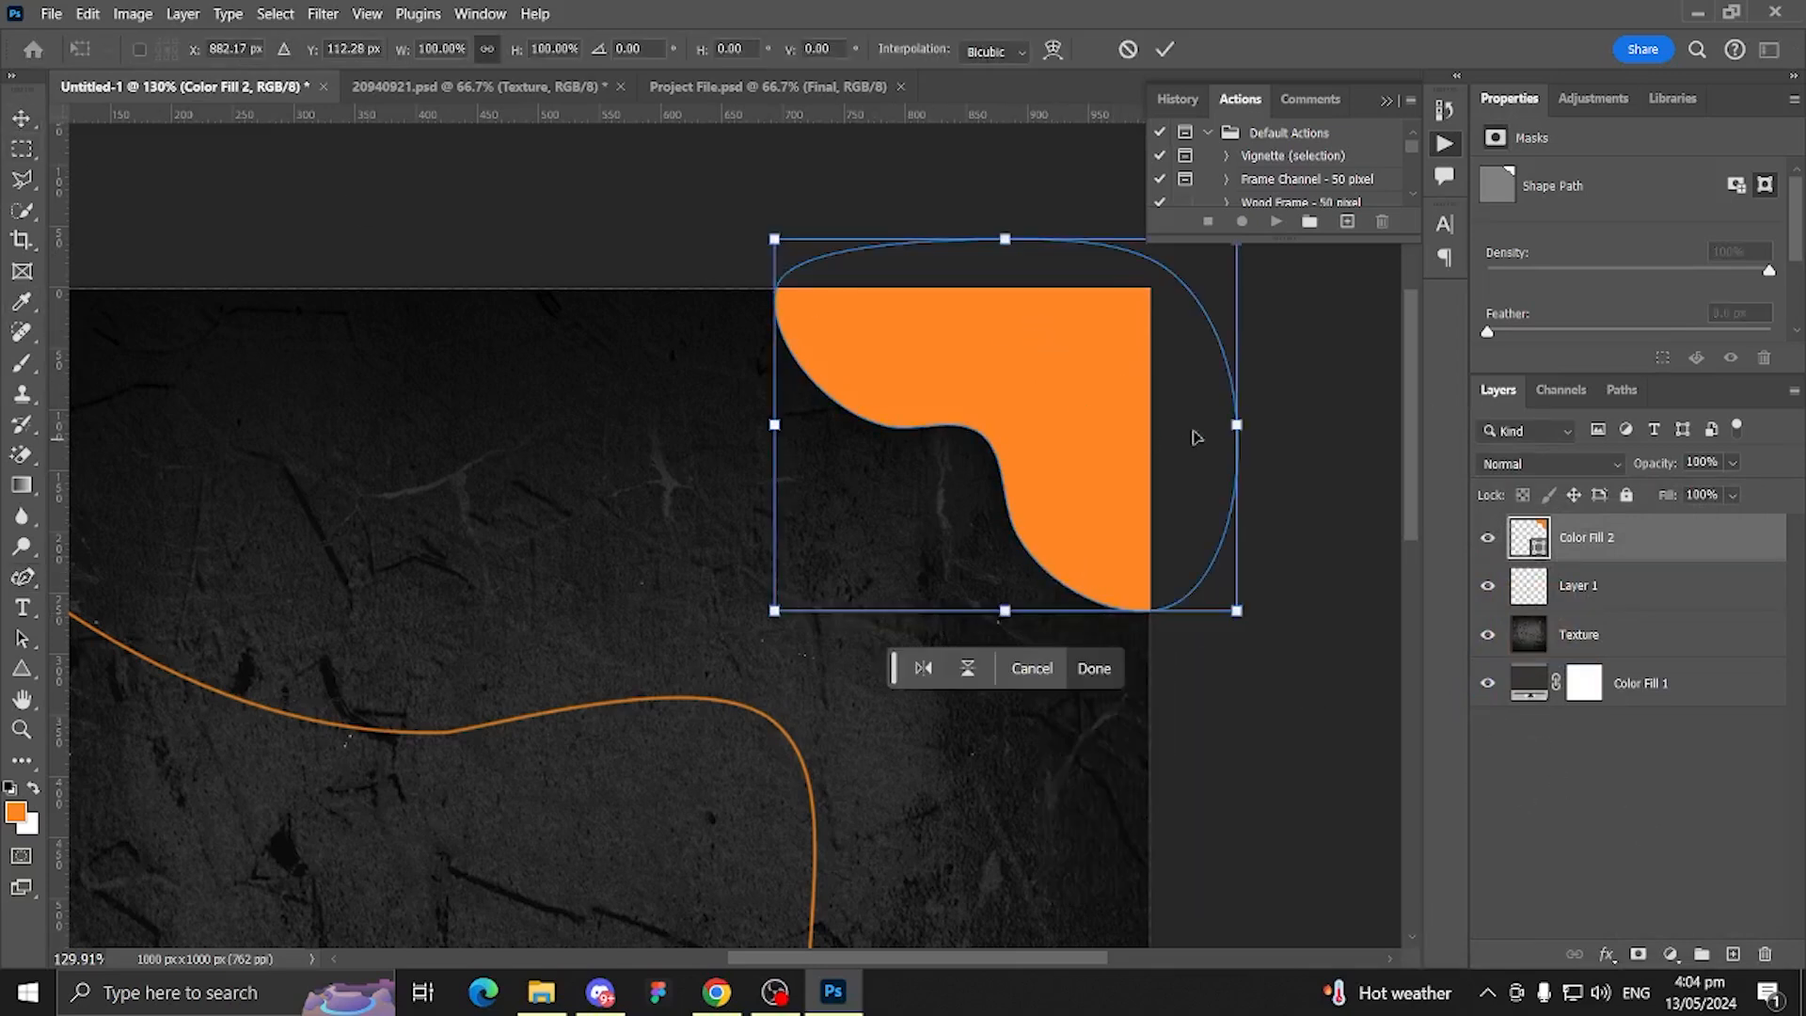
{"action": "mouse_move", "coordinate": [1242, 410]}
{"action": "left_mouse_down"}
{"action": "mouse_move", "coordinate": [1310, 415]}
{"action": "mouse_move", "coordinate": [1213, 420]}
{"action": "mouse_move", "coordinate": [1247, 441]}
{"action": "left_mouse_up"}
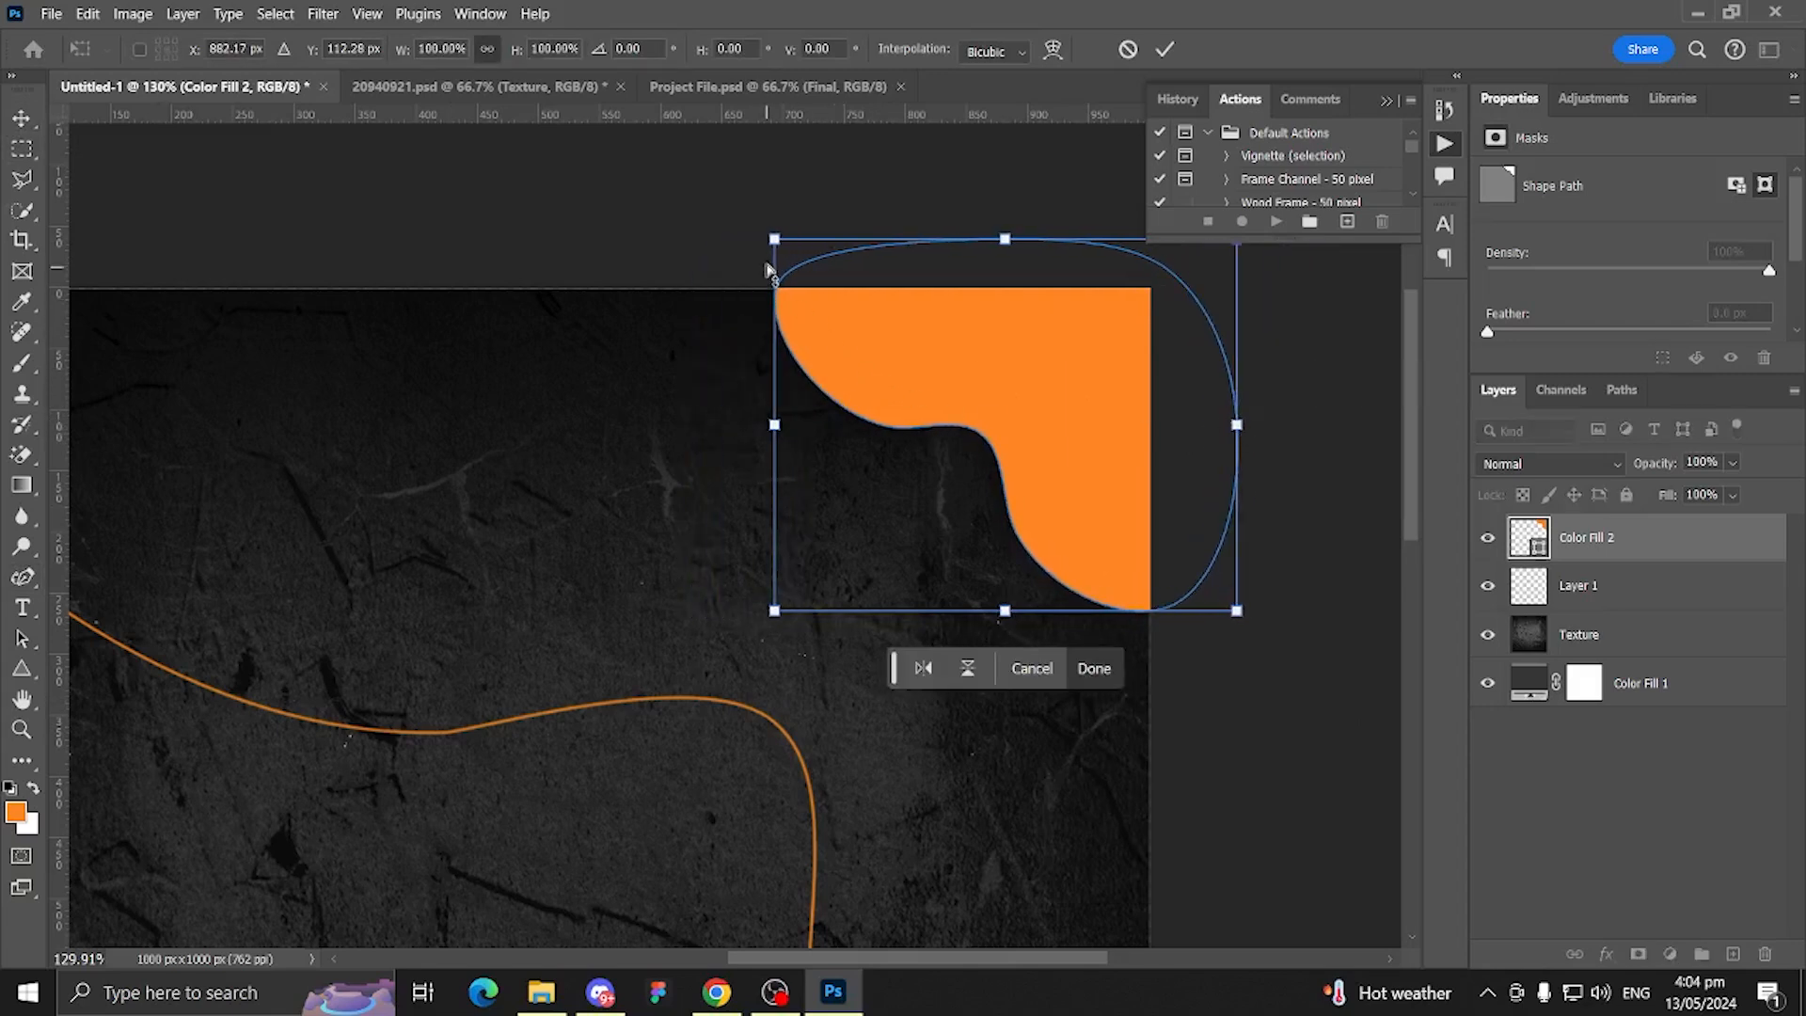
{"action": "left_click_drag", "start_coordinate": [766, 248], "coordinate": [740, 158]}
{"action": "mouse_move", "coordinate": [989, 387]}
{"action": "left_mouse_down"}
{"action": "mouse_move", "coordinate": [936, 423]}
{"action": "mouse_move", "coordinate": [968, 440]}
{"action": "mouse_move", "coordinate": [984, 376]}
{"action": "mouse_move", "coordinate": [973, 388]}
{"action": "left_mouse_up"}
{"action": "left_click_drag", "start_coordinate": [763, 610], "coordinate": [857, 521]}
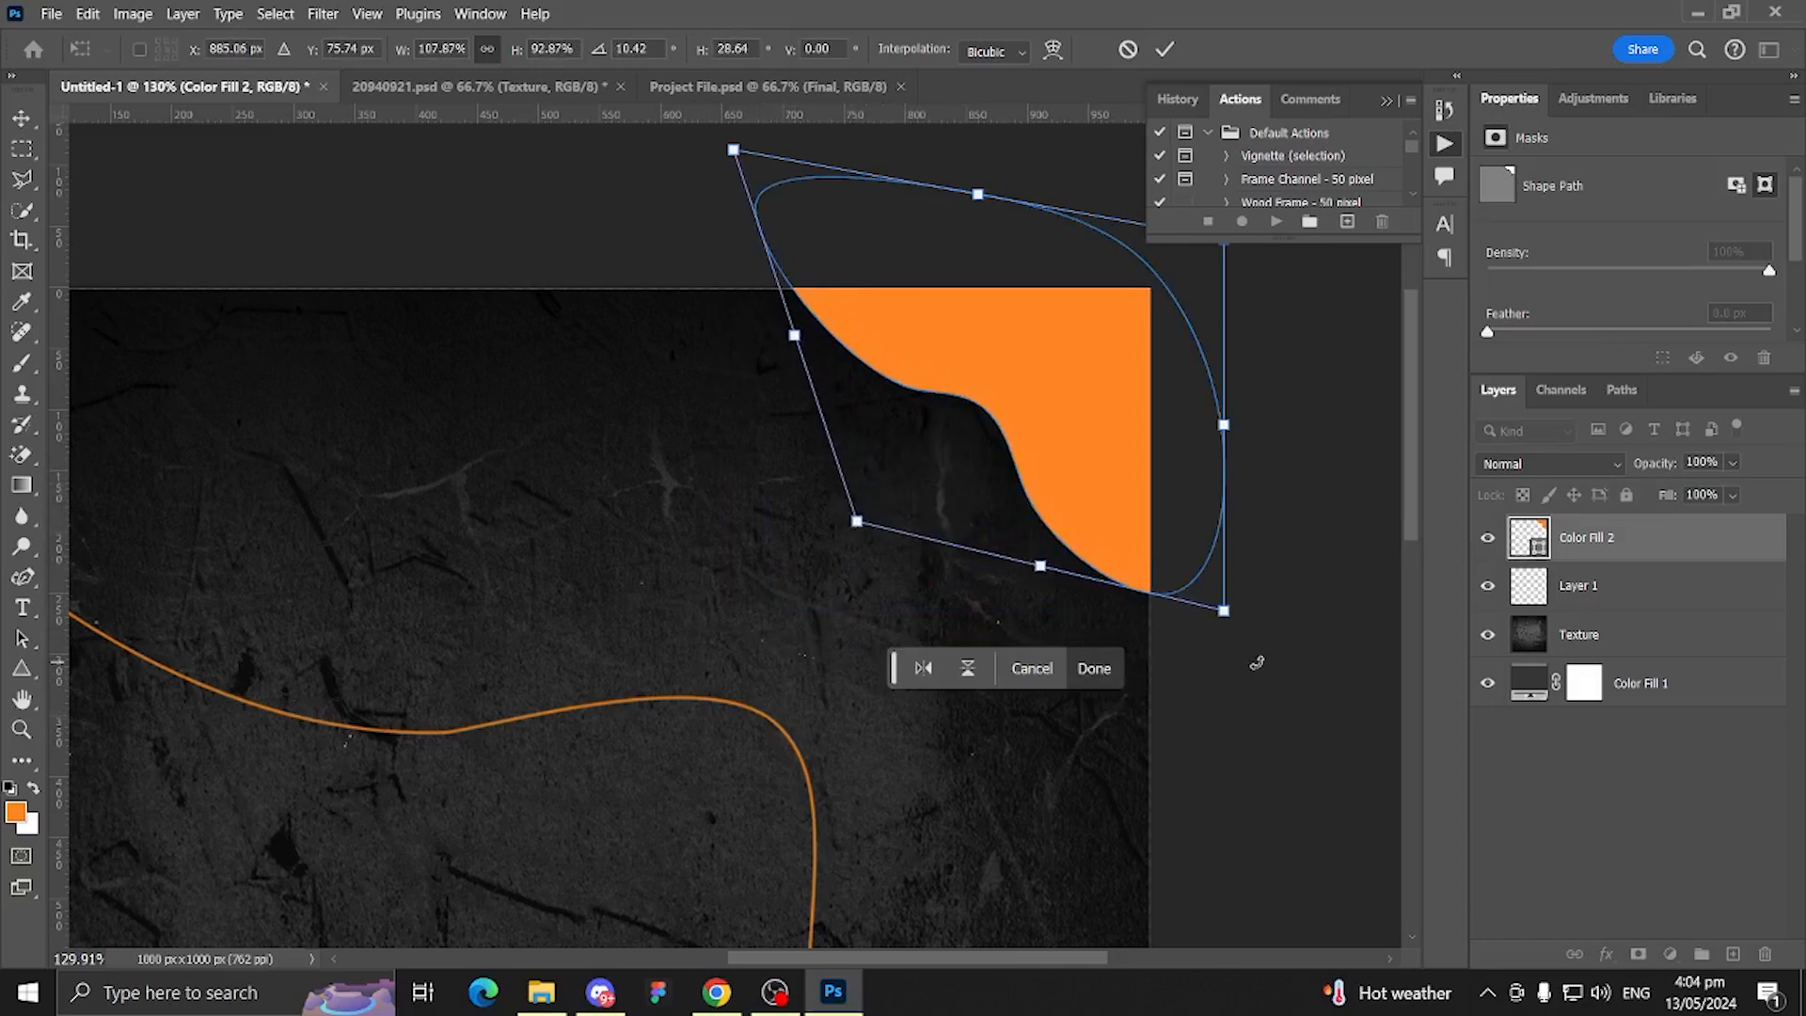
{"action": "key", "text": "Return"}
{"action": "mouse_move", "coordinate": [1145, 476]}
{"action": "left_mouse_down"}
{"action": "mouse_move", "coordinate": [1137, 443]}
{"action": "mouse_move", "coordinate": [1130, 475]}
{"action": "left_mouse_up"}
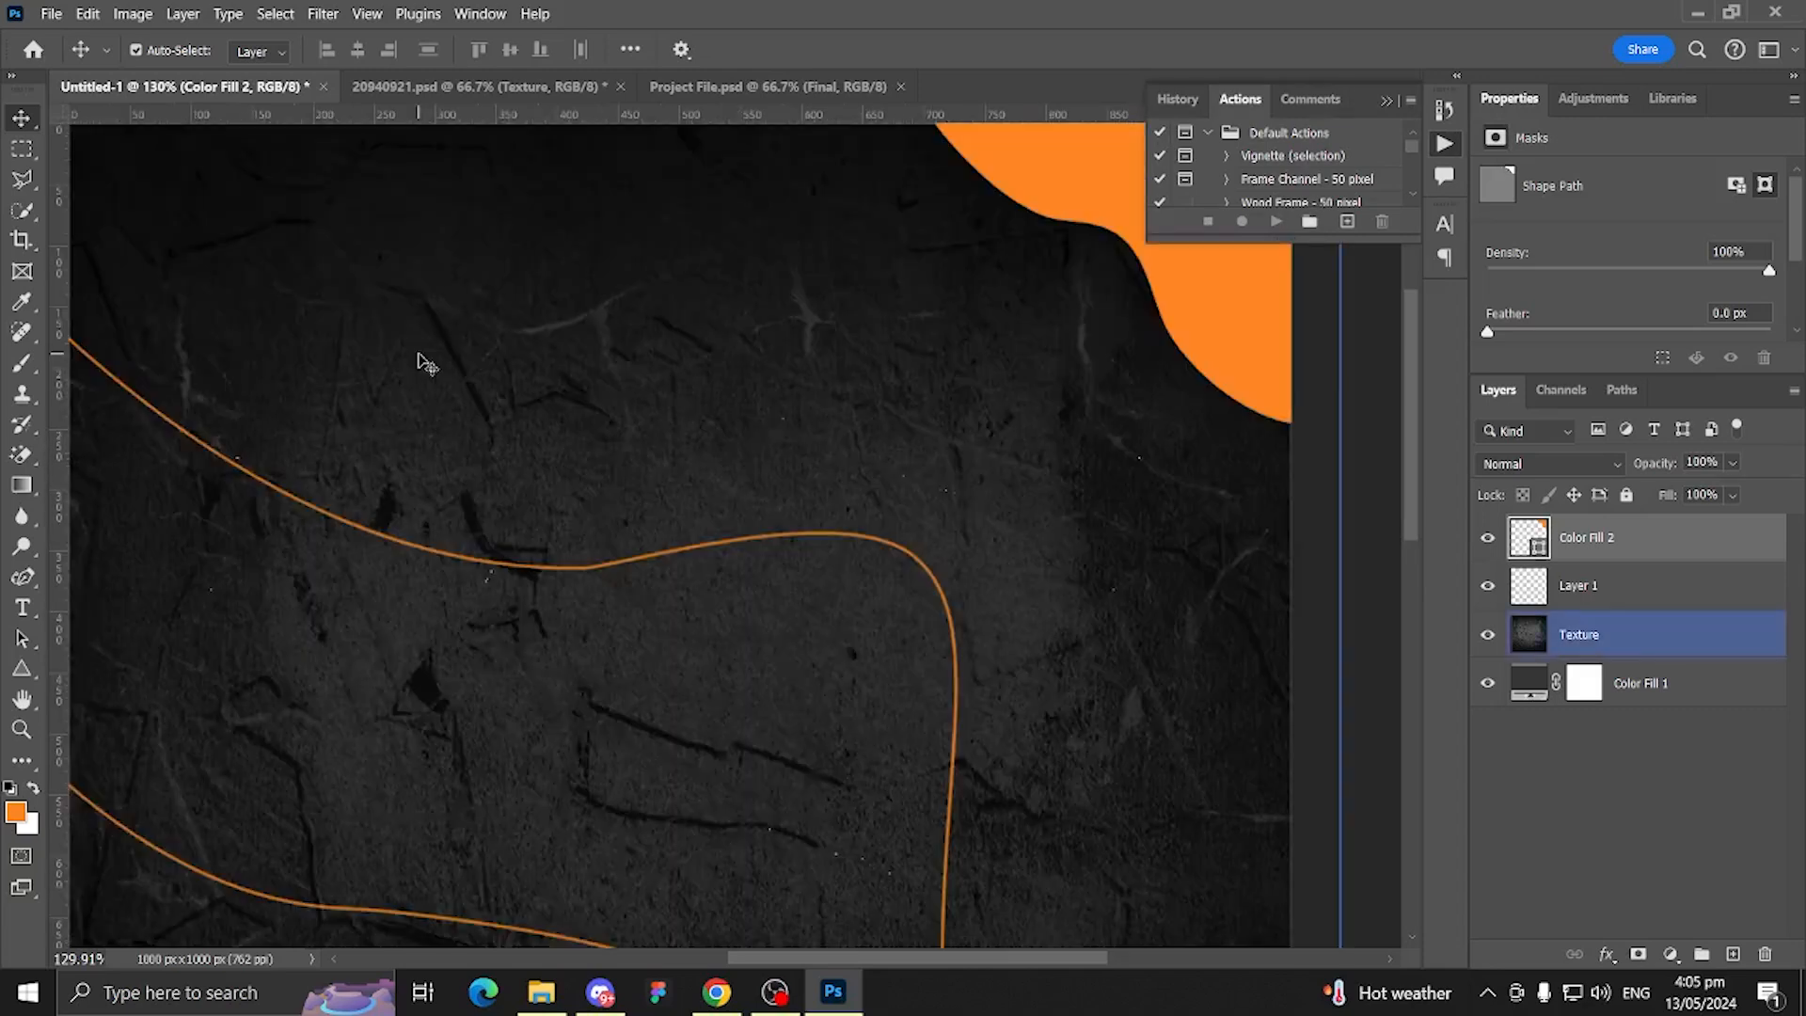
Step: Place the gourmet pizza image from the Downloads folder as an embedded object
{"action": "scroll", "coordinate": [419, 360], "scroll_direction": "down", "scroll_amount": 5}
{"action": "key", "text": "ctrl+0"}
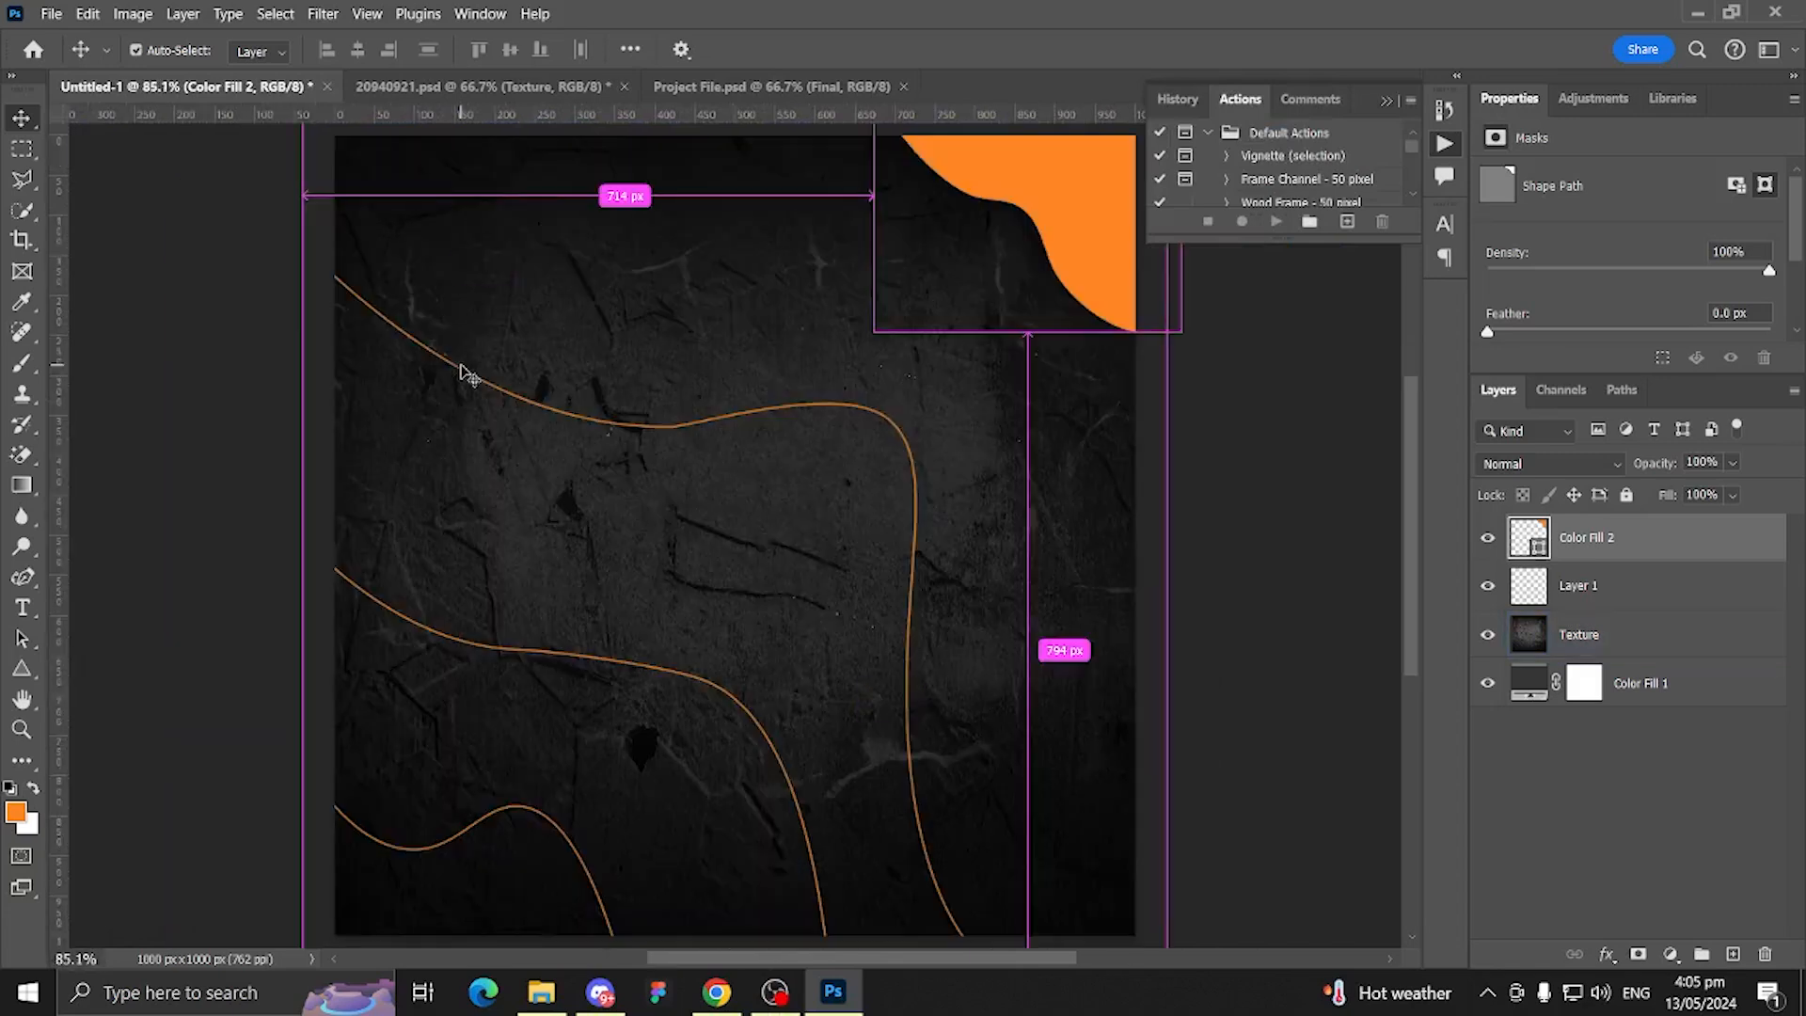
{"action": "scroll", "coordinate": [250, 564], "scroll_direction": "down", "scroll_amount": 2}
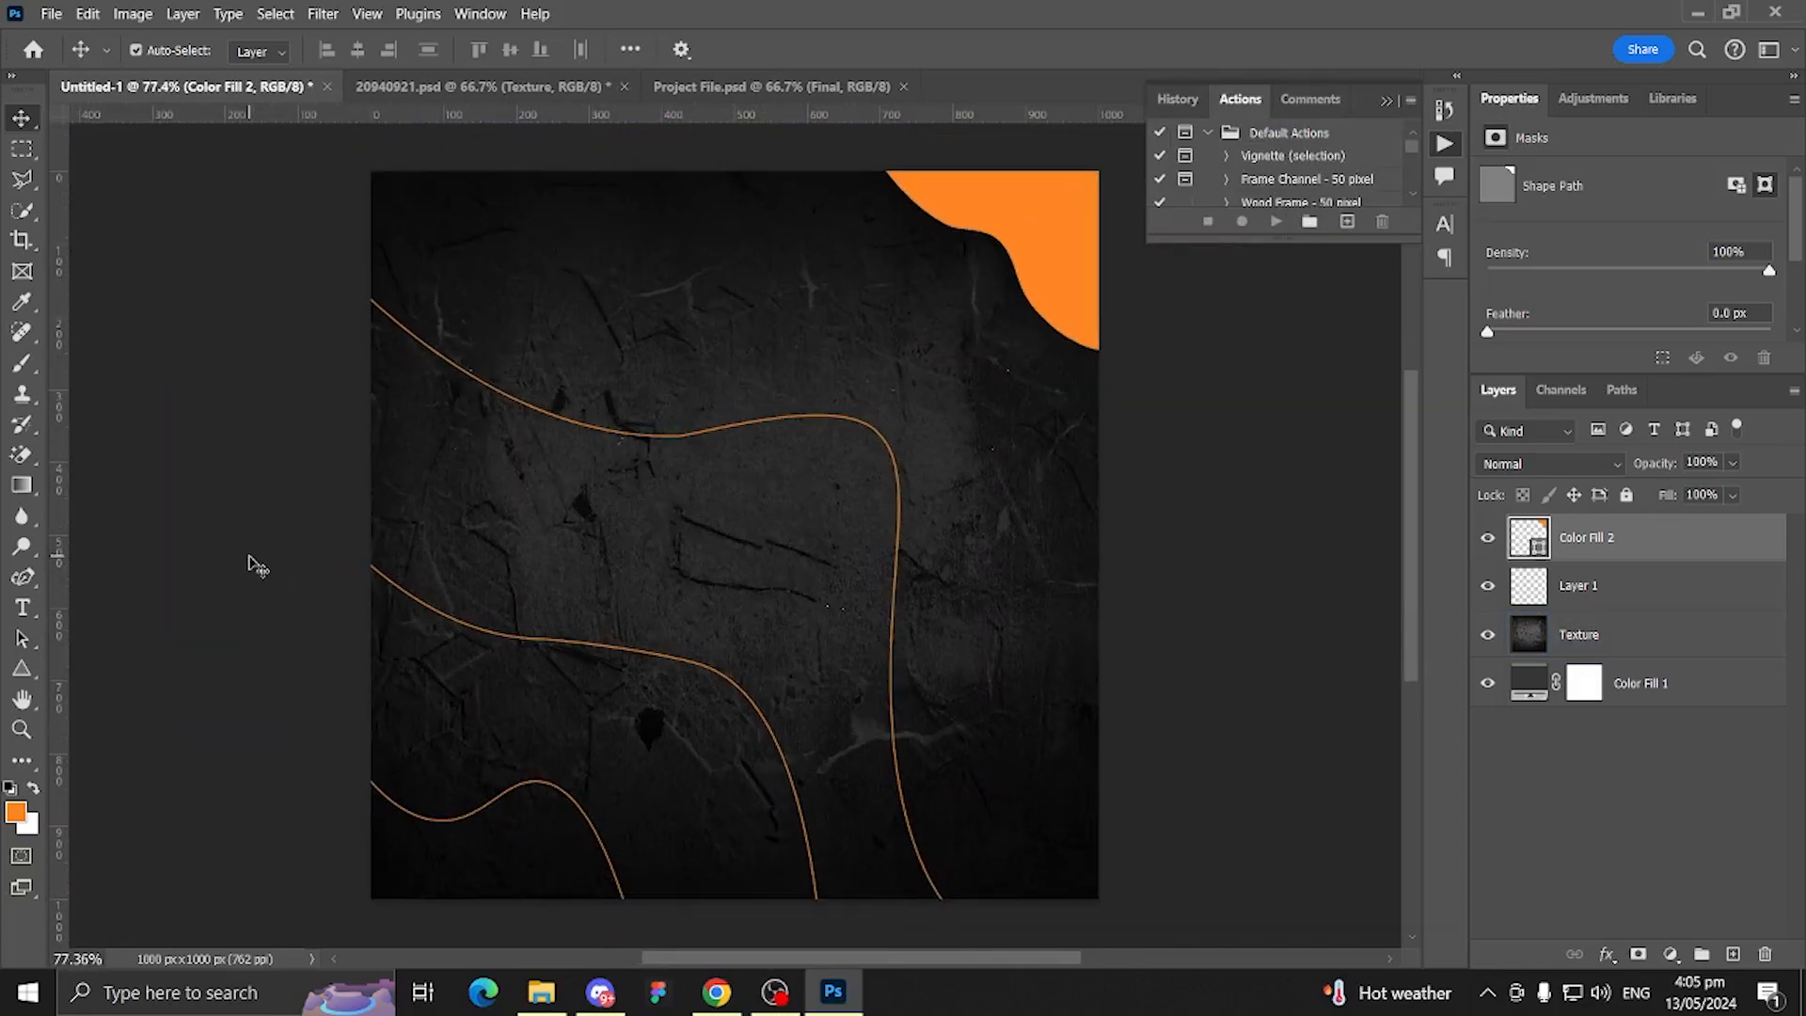
{"action": "left_click", "coordinate": [52, 15]}
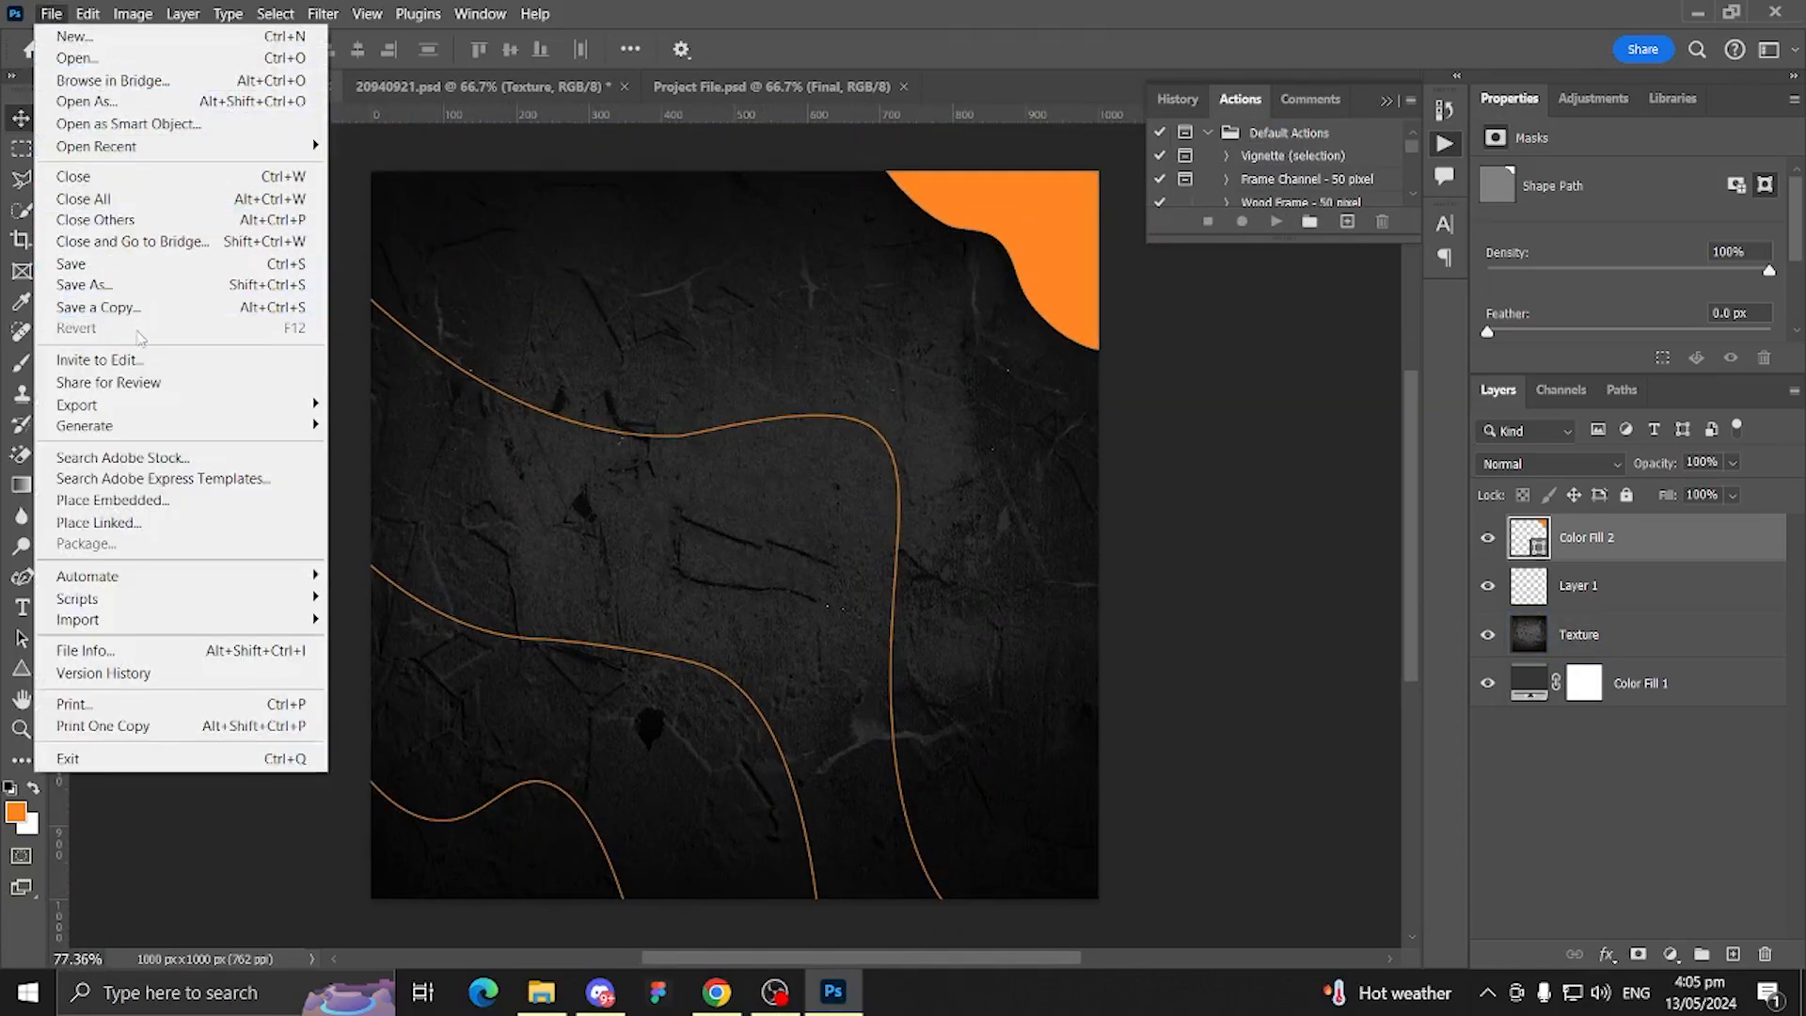
{"action": "left_click", "coordinate": [141, 501]}
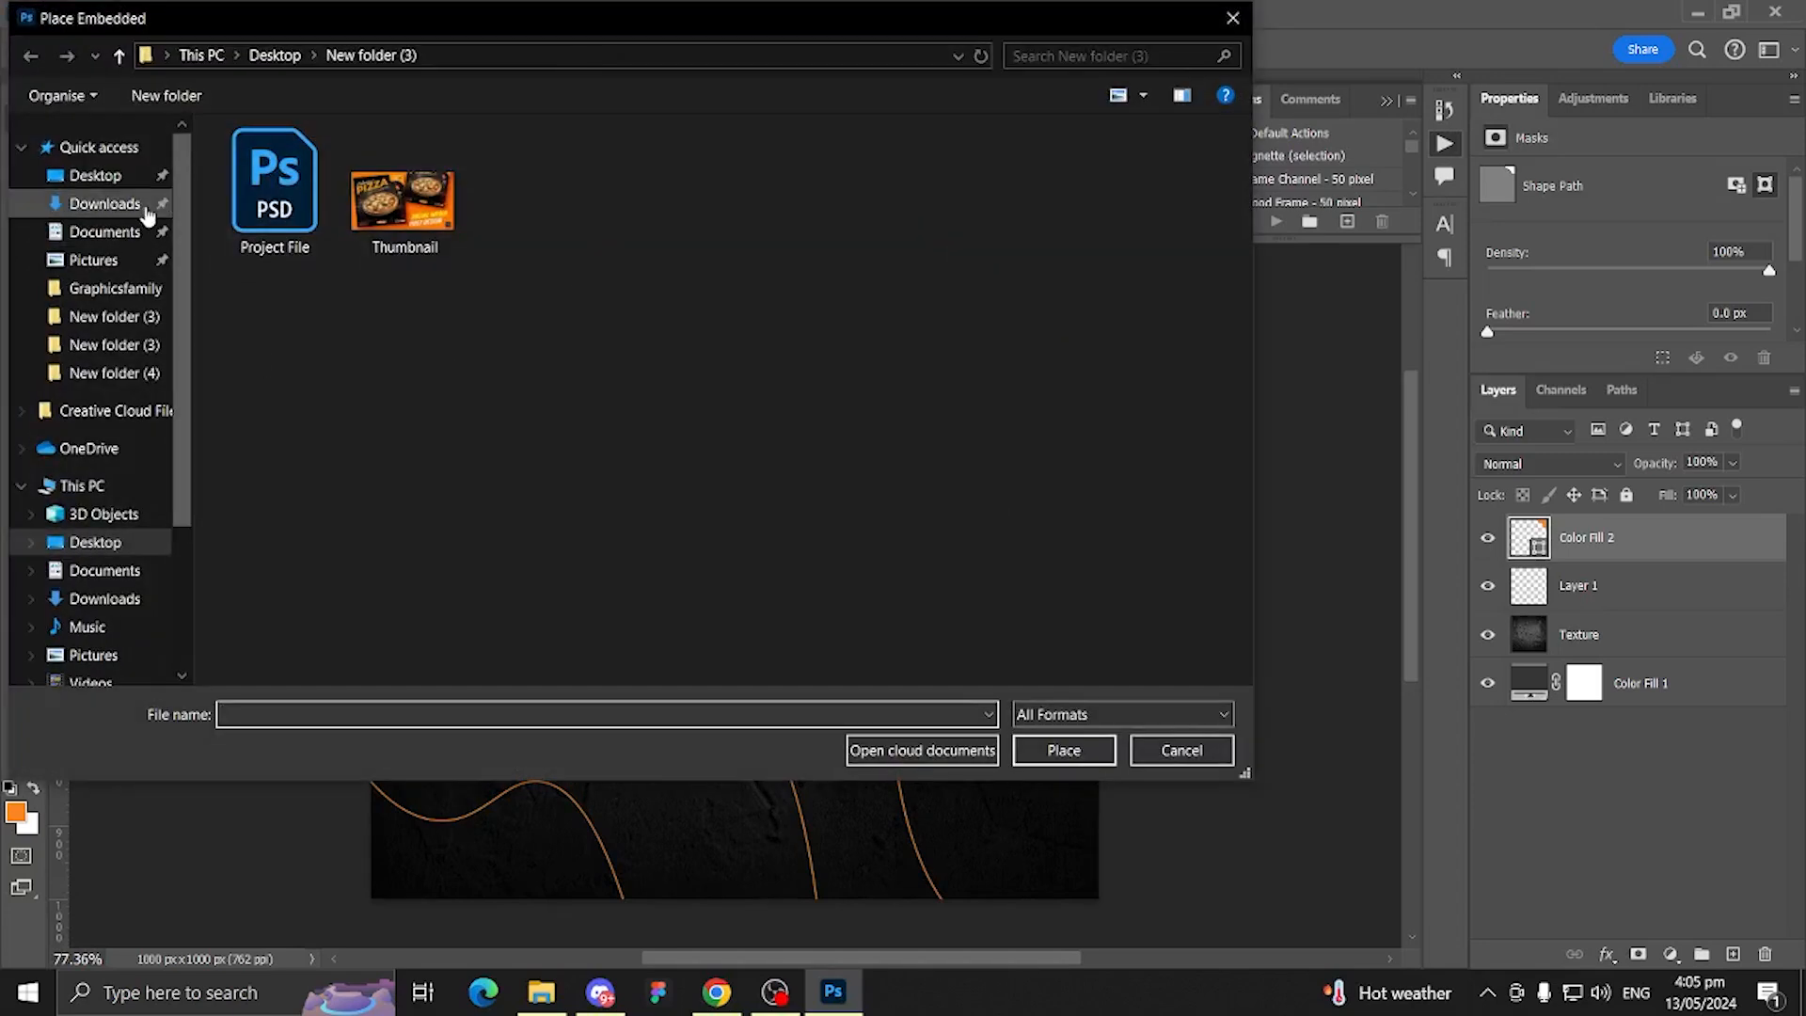
{"action": "left_click", "coordinate": [141, 211]}
{"action": "double_click", "coordinate": [295, 250]}
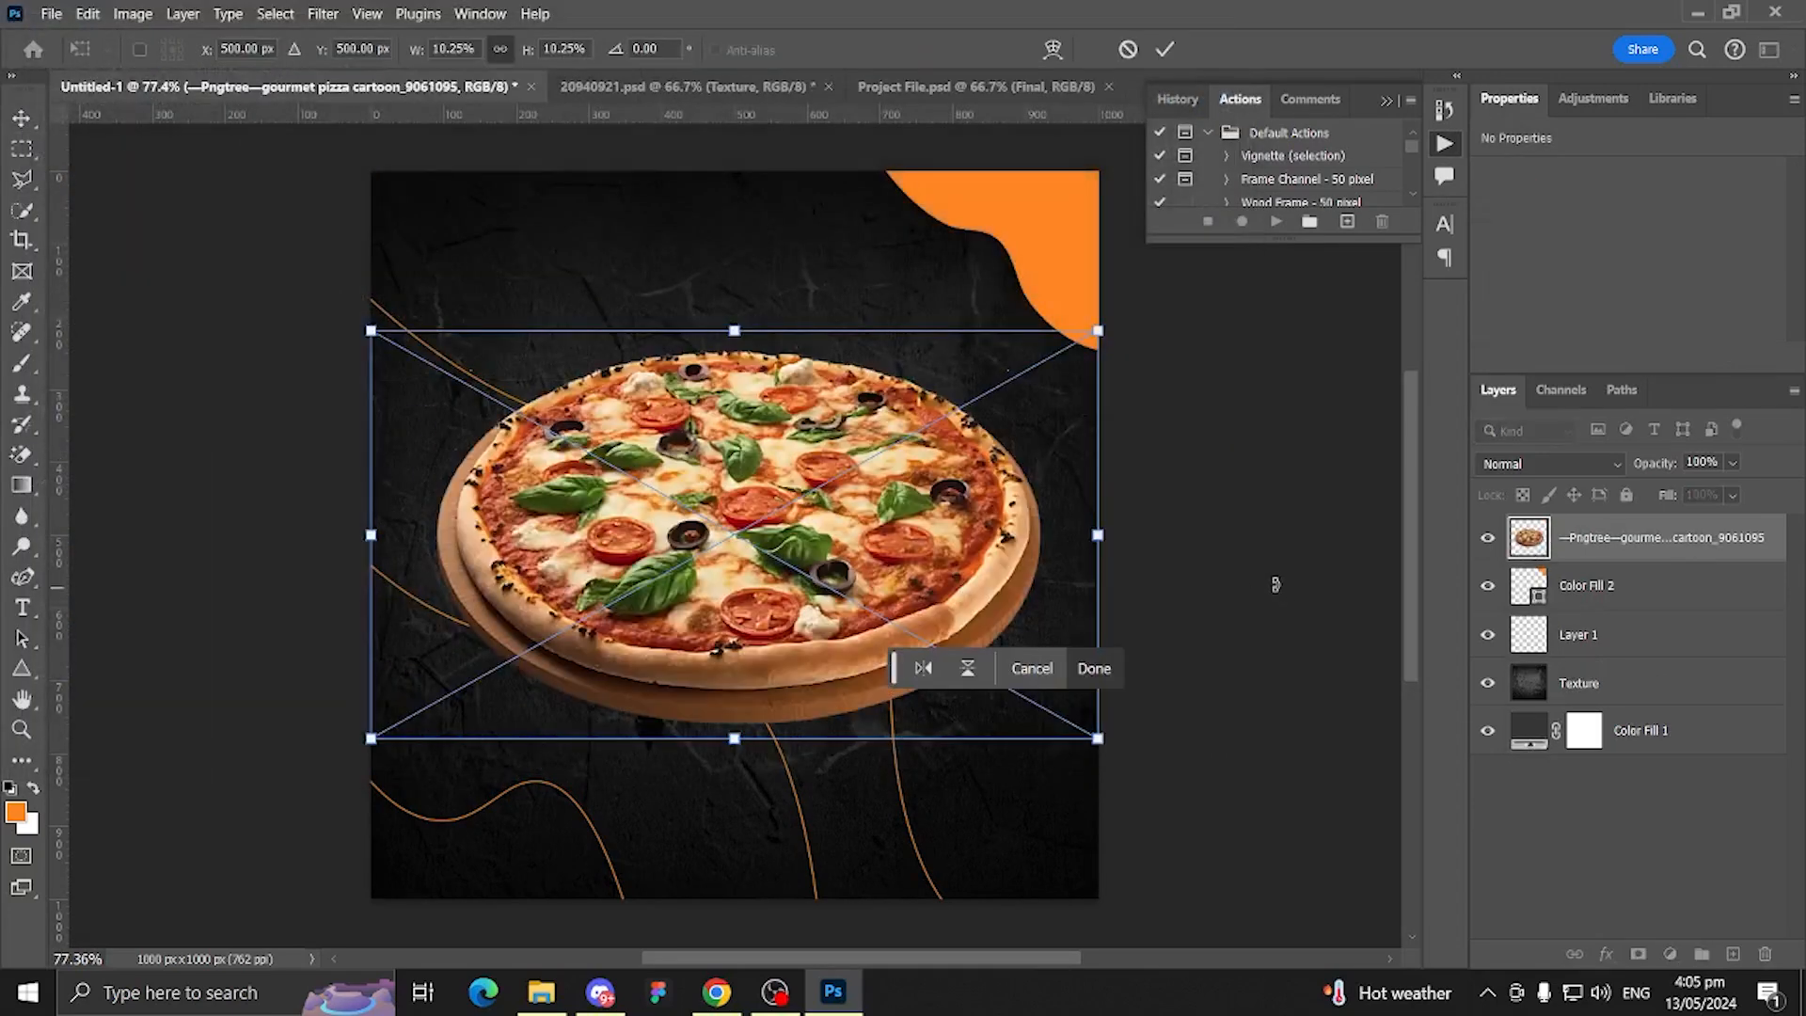
Step: Scale the pizza to about 654 x 421 px, rotate it to -10.50° and position it near the canvas's centre
{"action": "left_click_drag", "start_coordinate": [1097, 537], "coordinate": [1045, 538]}
{"action": "left_click_drag", "start_coordinate": [1181, 566], "coordinate": [1181, 483]}
{"action": "left_click_drag", "start_coordinate": [786, 497], "coordinate": [787, 543]}
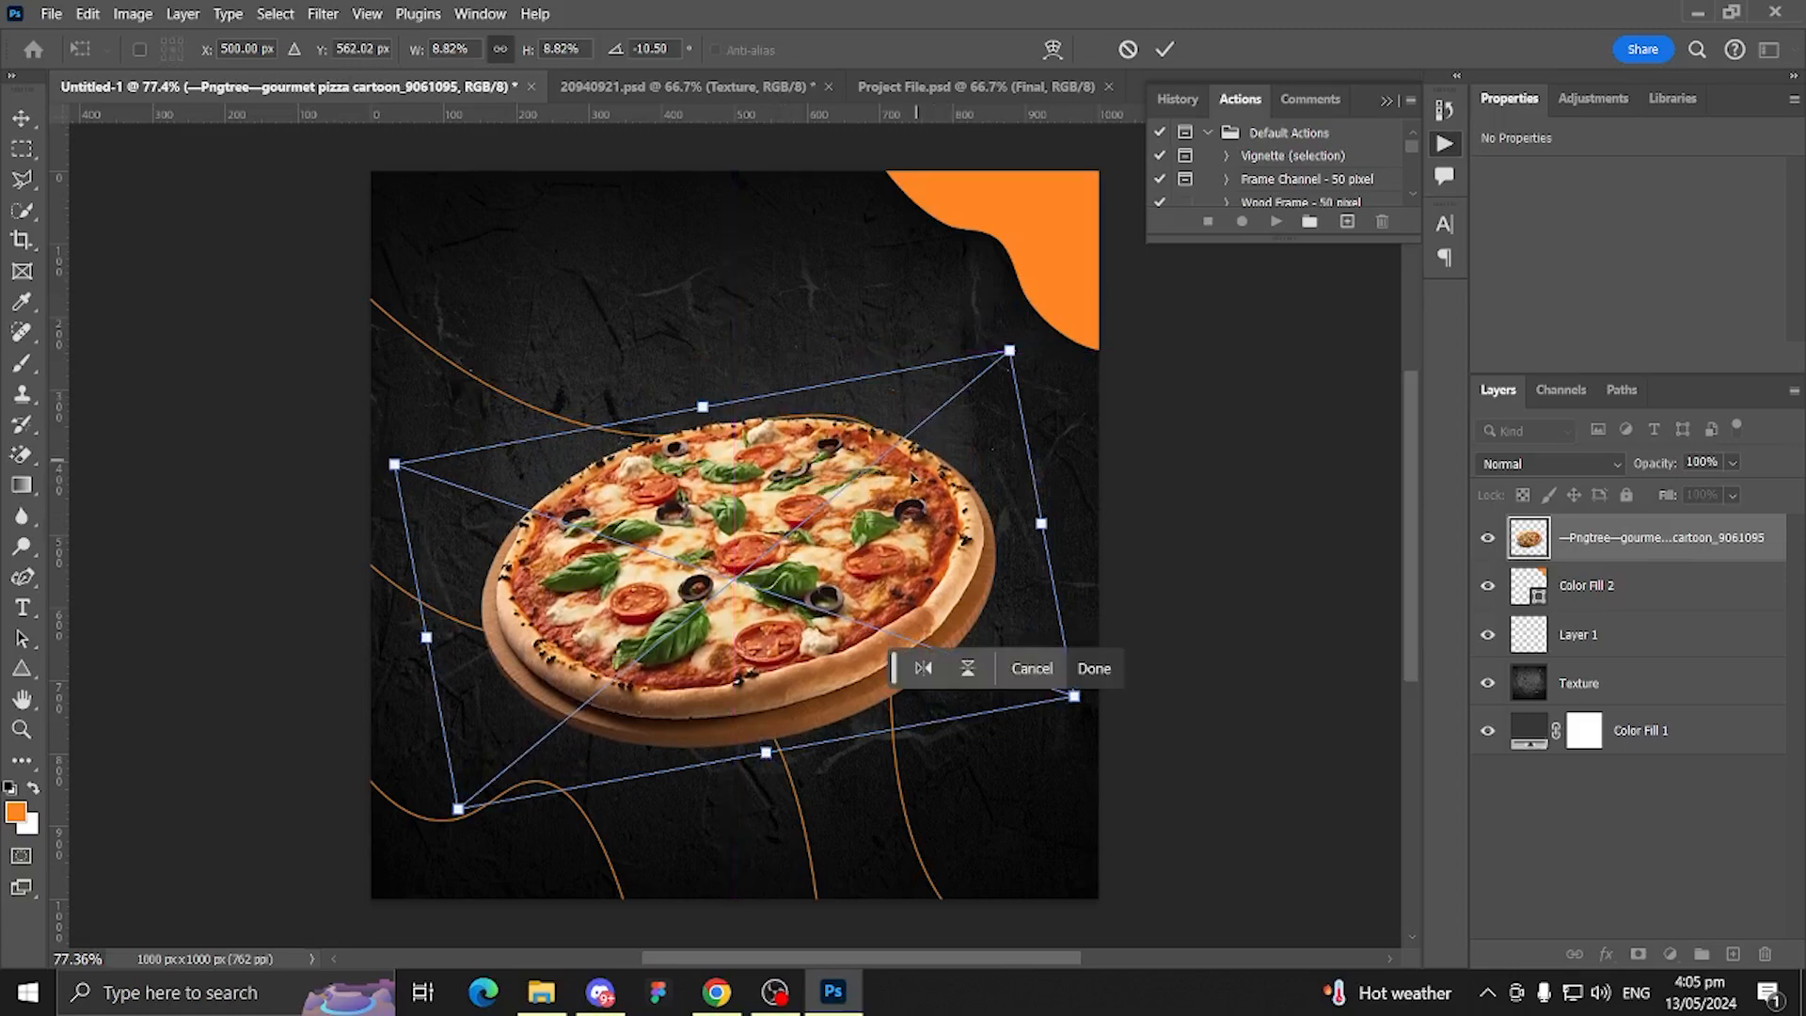
{"action": "left_click_drag", "start_coordinate": [1013, 349], "coordinate": [990, 368]}
{"action": "mouse_move", "coordinate": [849, 557]}
{"action": "left_mouse_down"}
{"action": "mouse_move", "coordinate": [849, 576]}
{"action": "mouse_move", "coordinate": [752, 481]}
{"action": "mouse_move", "coordinate": [764, 508]}
{"action": "left_mouse_up"}
{"action": "key", "text": "Return"}
Step: Add a new layer above the pizza and set up a black brush at 400 px
{"action": "scroll", "coordinate": [769, 530], "scroll_direction": "down", "scroll_amount": 3}
{"action": "key", "text": "b"}
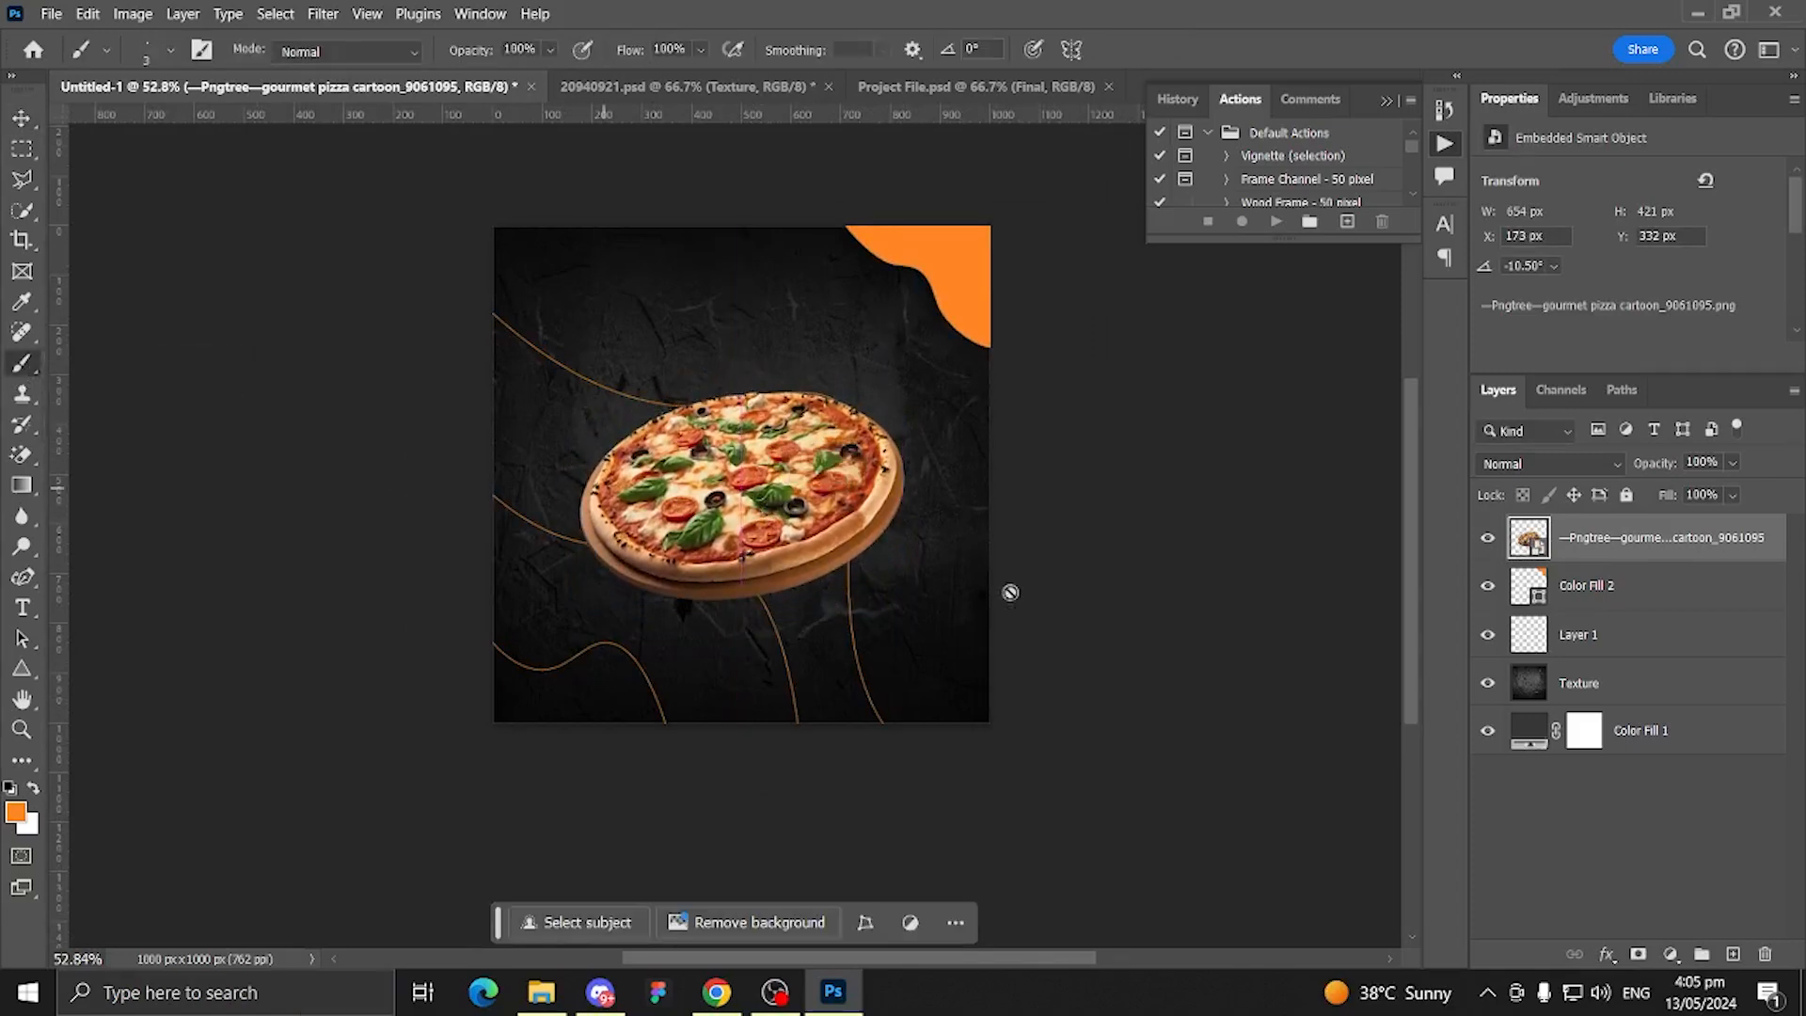
{"action": "left_click", "coordinate": [1731, 954]}
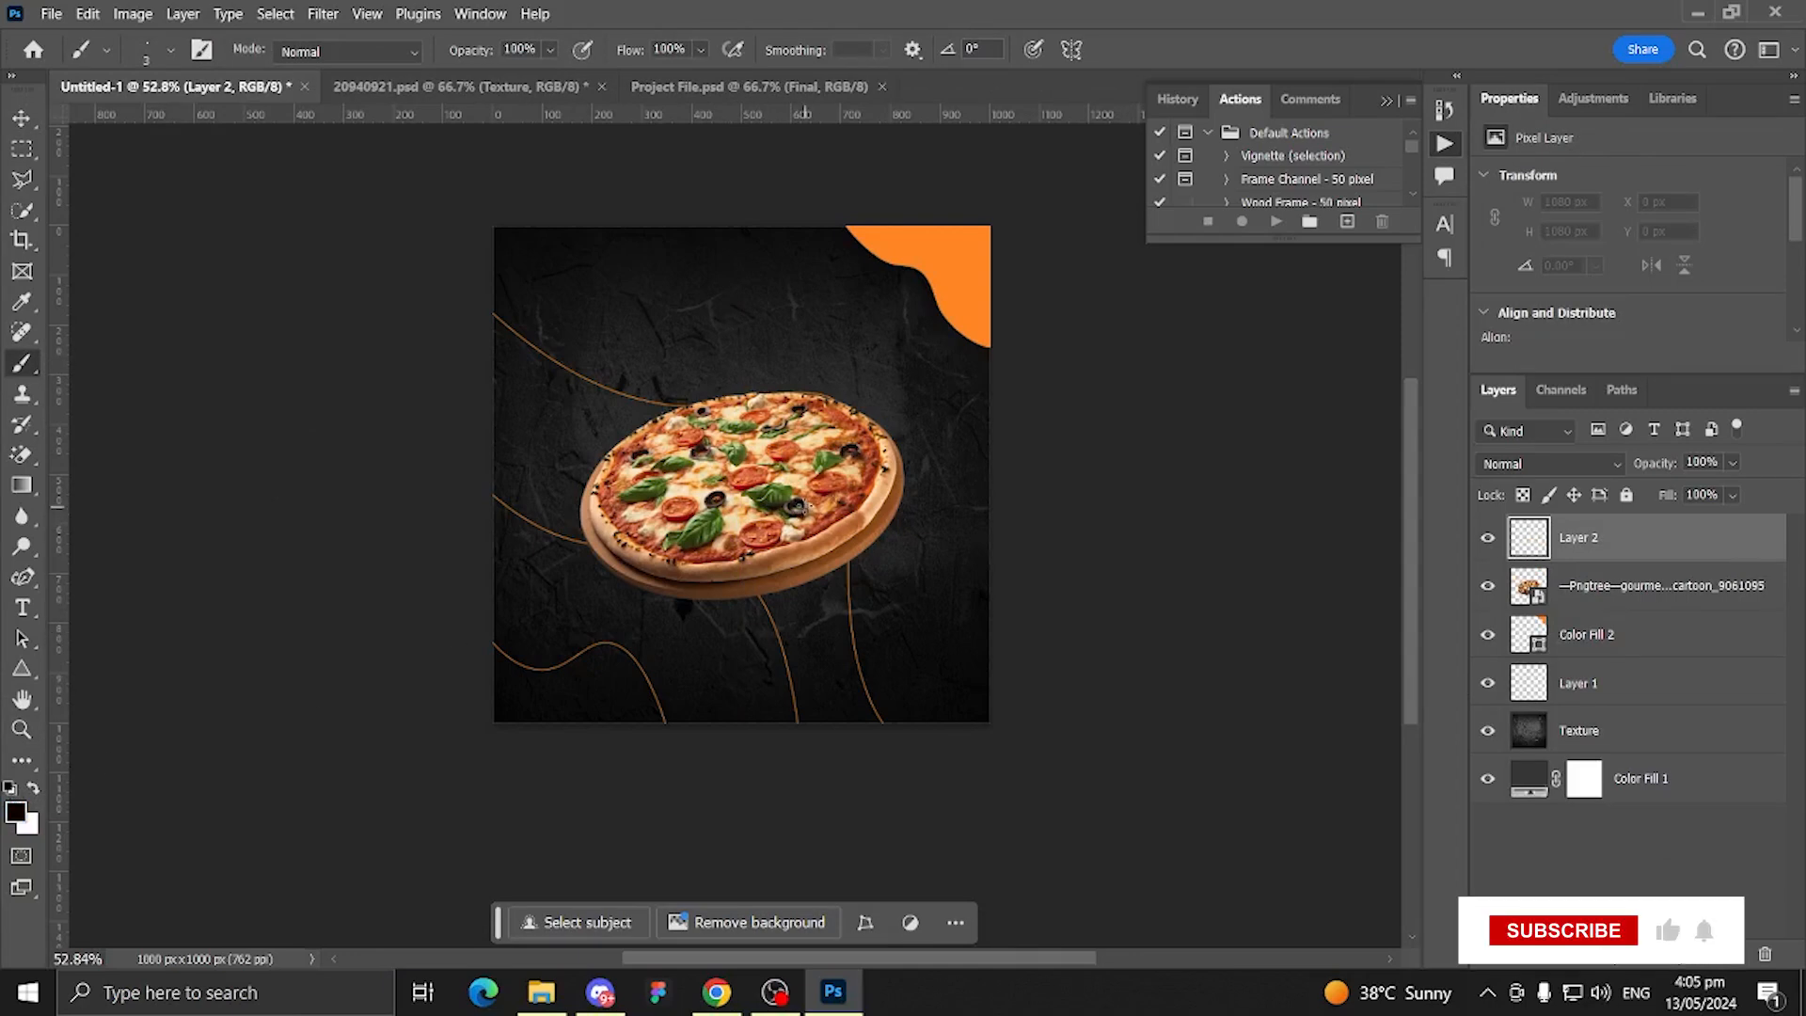
{"action": "key", "text": "bracketright"}
{"action": "key", "text": "bracketright"}
{"action": "key", "text": "bracketright"}
{"action": "key", "text": "bracketright"}
{"action": "key", "text": "bracketright"}
{"action": "key", "text": "bracketright"}
{"action": "key", "text": "bracketright"}
{"action": "key", "text": "bracketright"}
{"action": "key", "text": "bracketright"}
{"action": "key", "text": "bracketright"}
{"action": "key", "text": "bracketright"}
{"action": "key", "text": "bracketright"}
{"action": "key", "text": "bracketright"}
{"action": "key", "text": "bracketright"}
{"action": "key", "text": "bracketright"}
{"action": "key", "text": "bracketright"}
{"action": "key", "text": "bracketright"}
{"action": "scroll", "coordinate": [742, 538], "scroll_direction": "up", "scroll_amount": 6}
{"action": "key", "text": "bracketright"}
{"action": "key", "text": "bracketright"}
{"action": "key", "text": "bracketright"}
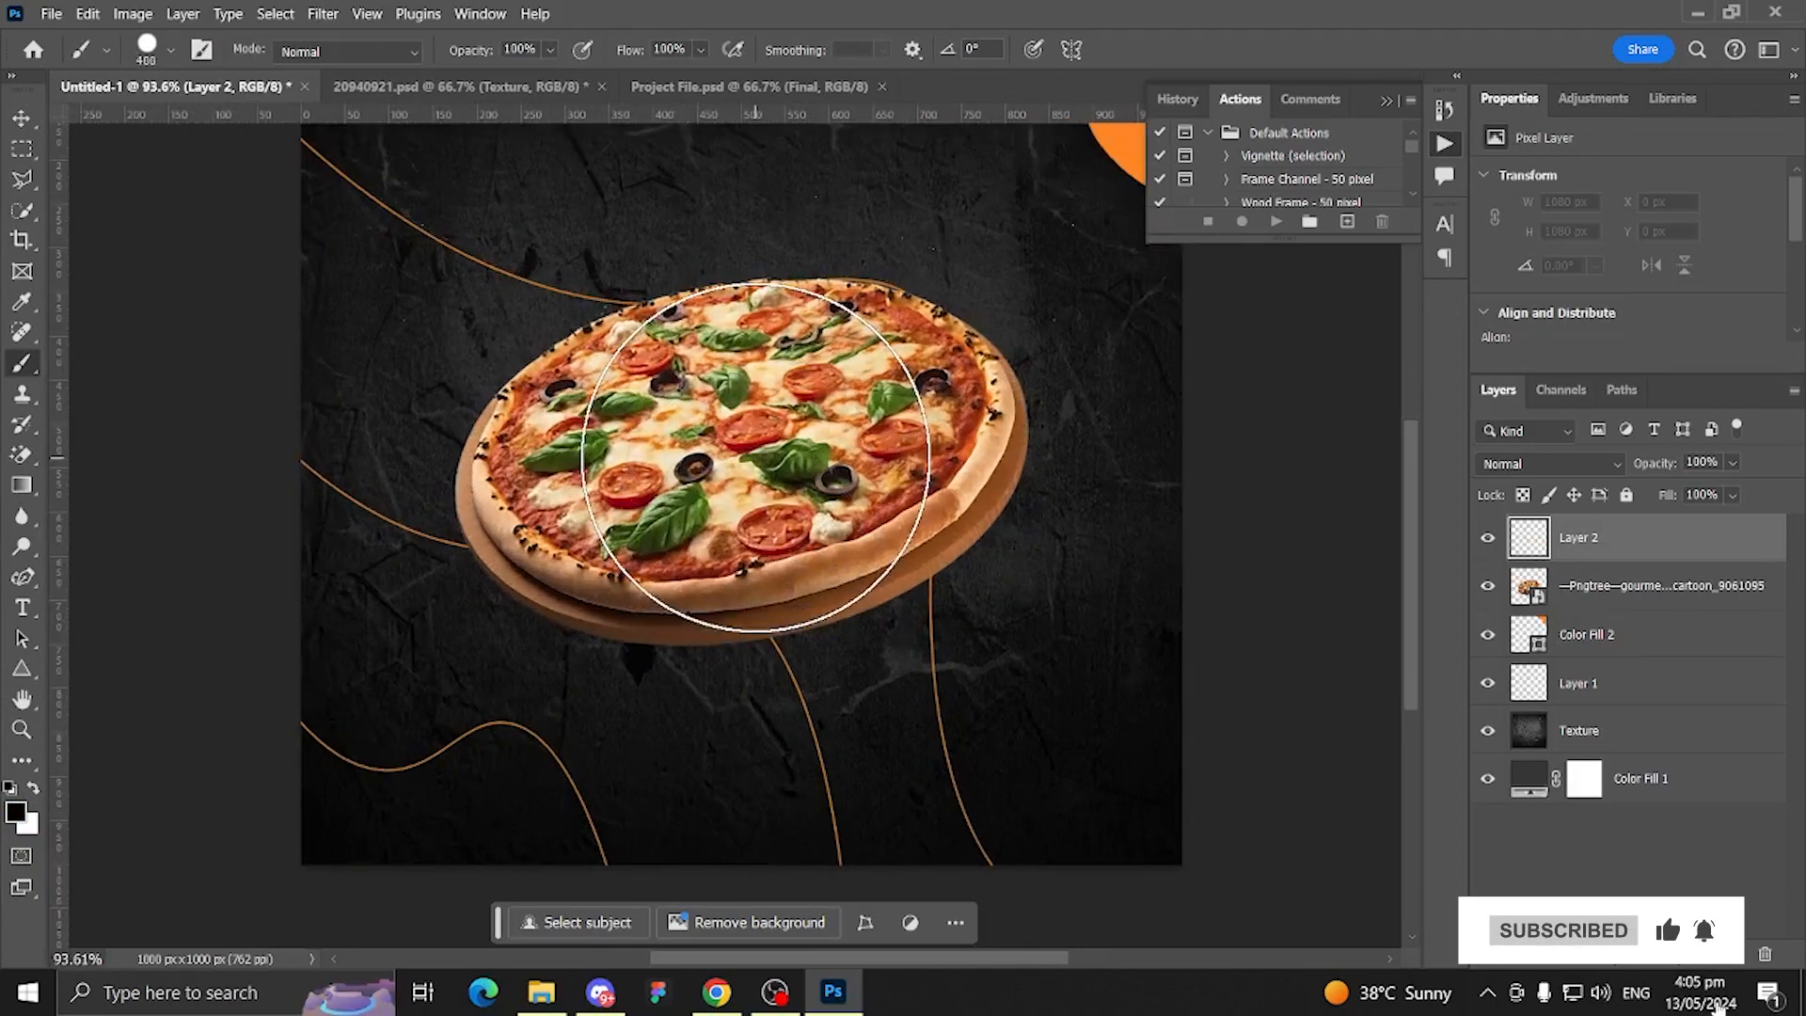
Step: Switch to the Soft Round brush and paint one soft black spot over the middle of the pizza
{"action": "left_click", "coordinate": [755, 456]}
{"action": "key", "text": "ctrl+z"}
{"action": "right_click", "coordinate": [761, 475]}
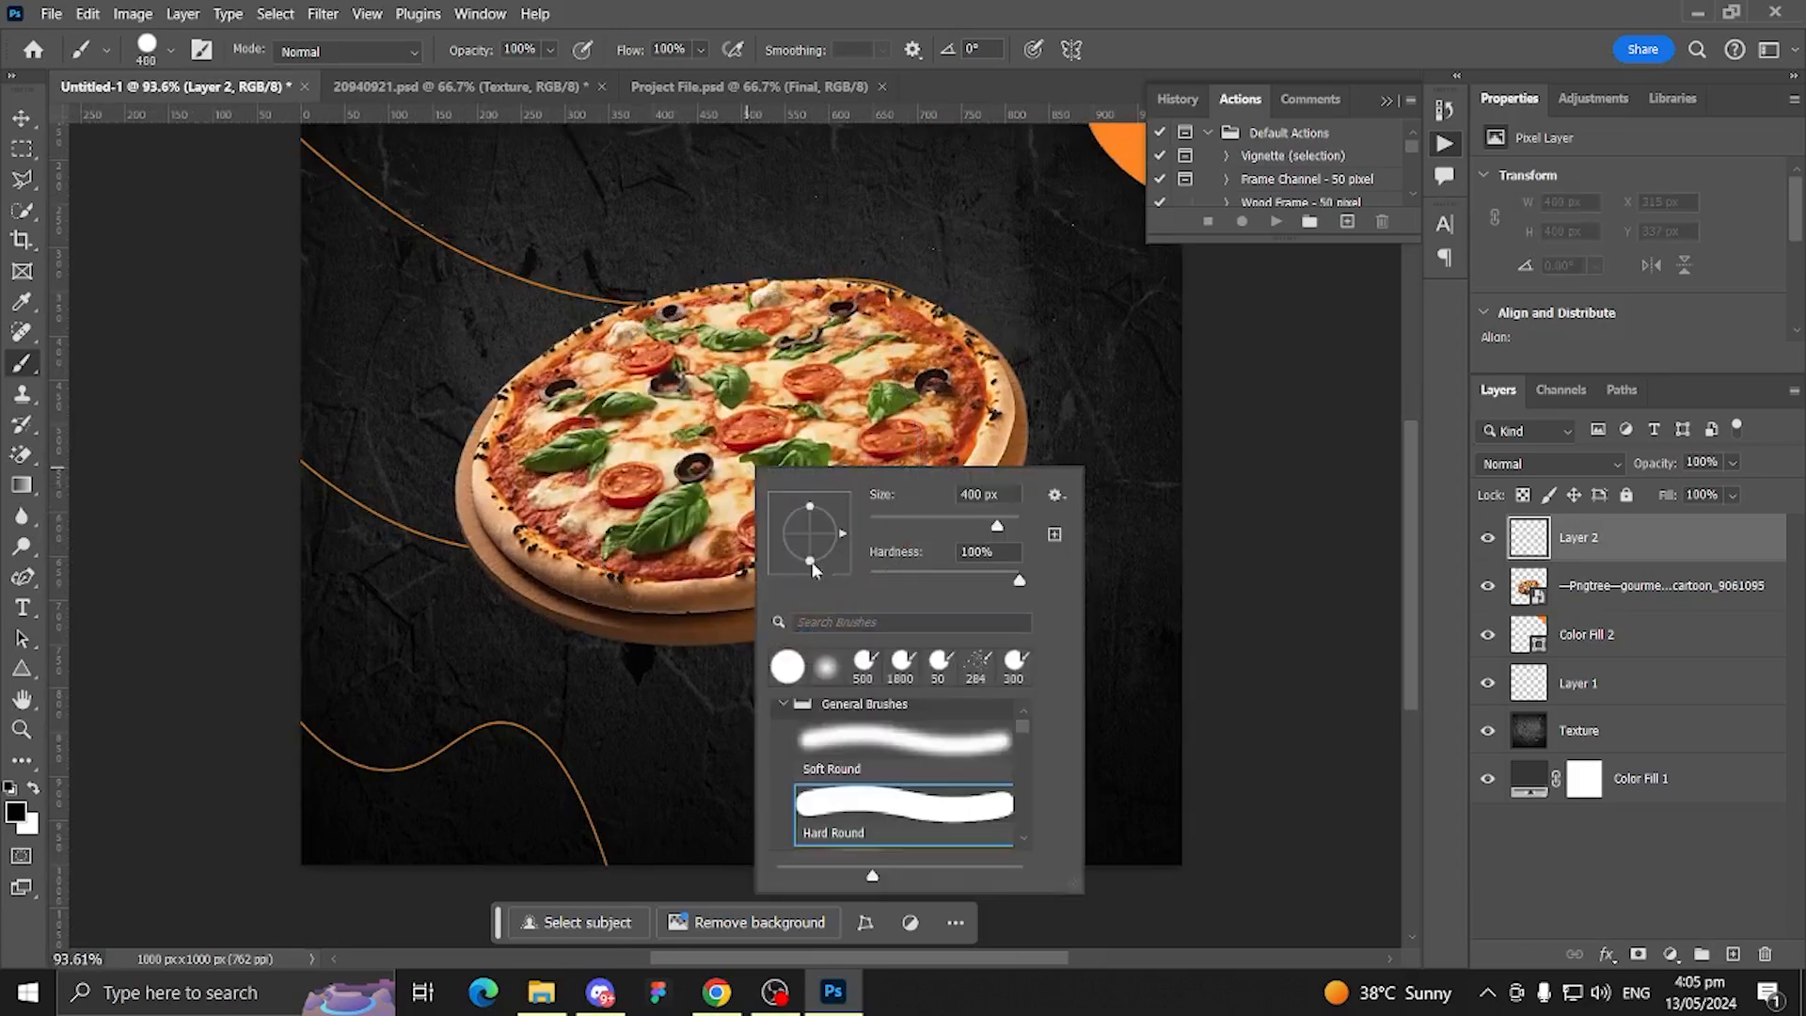
{"action": "double_click", "coordinate": [864, 733]}
{"action": "left_click", "coordinate": [744, 467]}
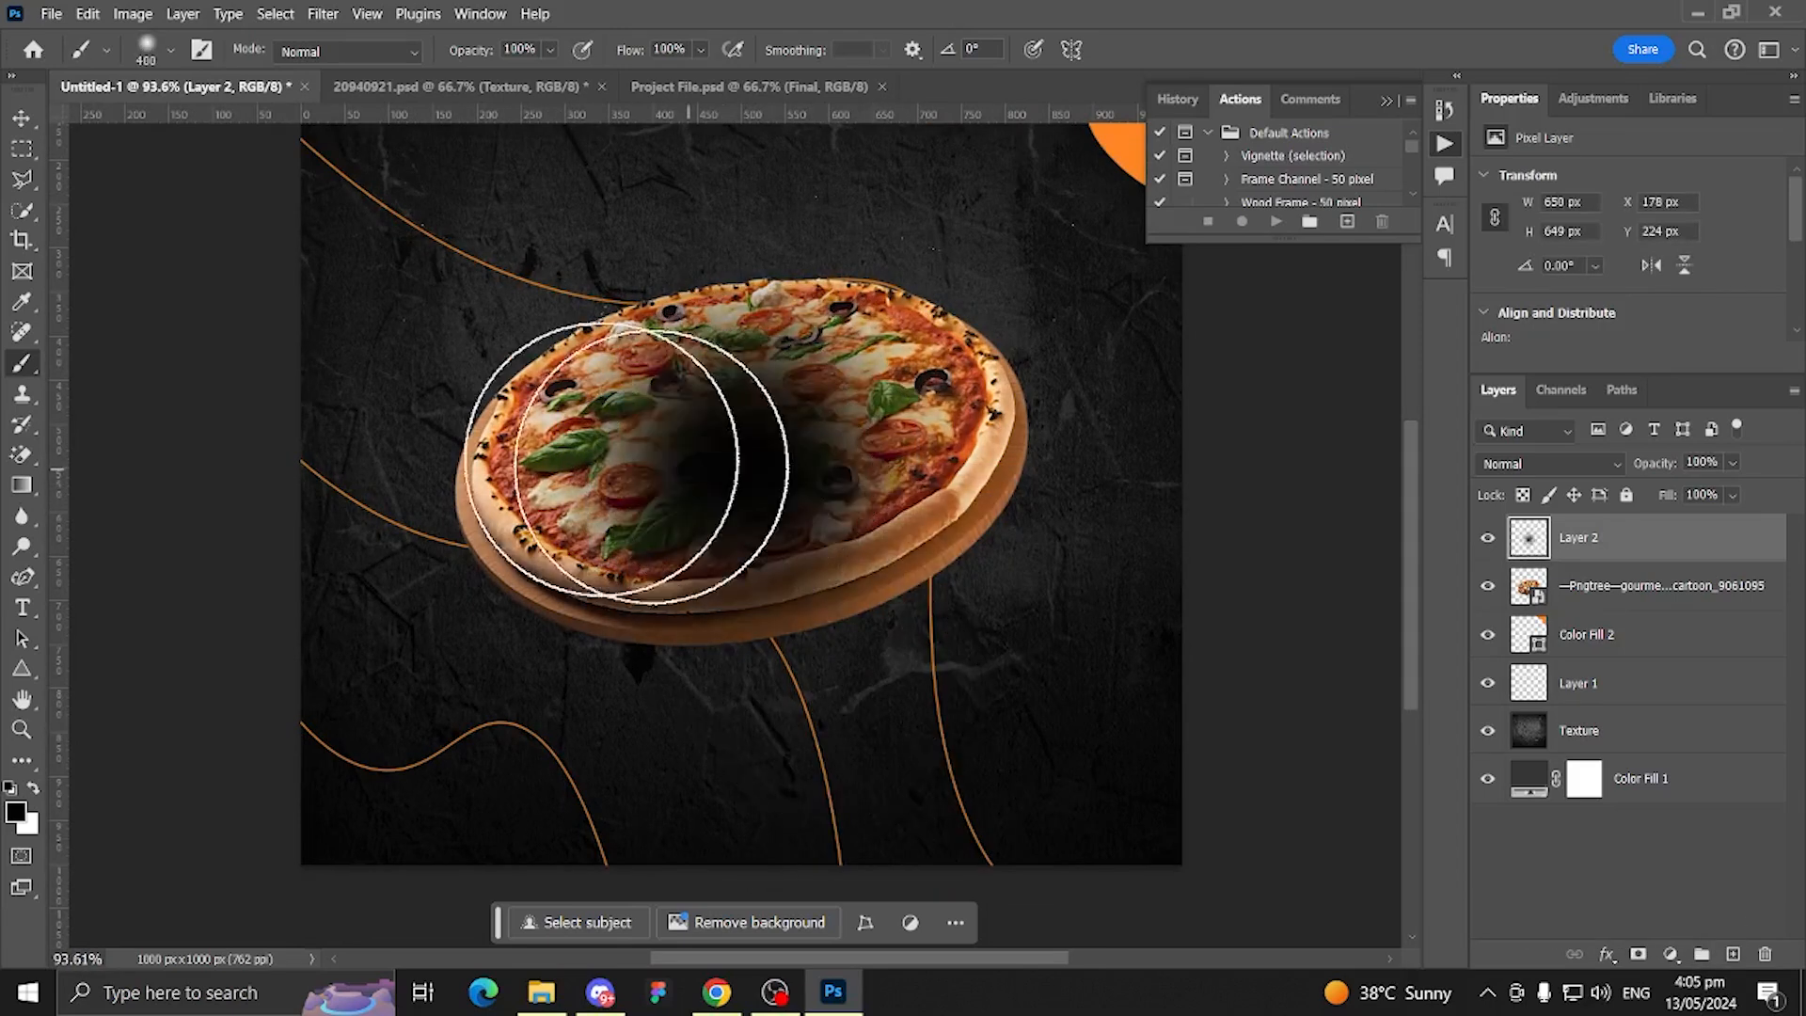
{"action": "key", "text": "ctrl+z"}
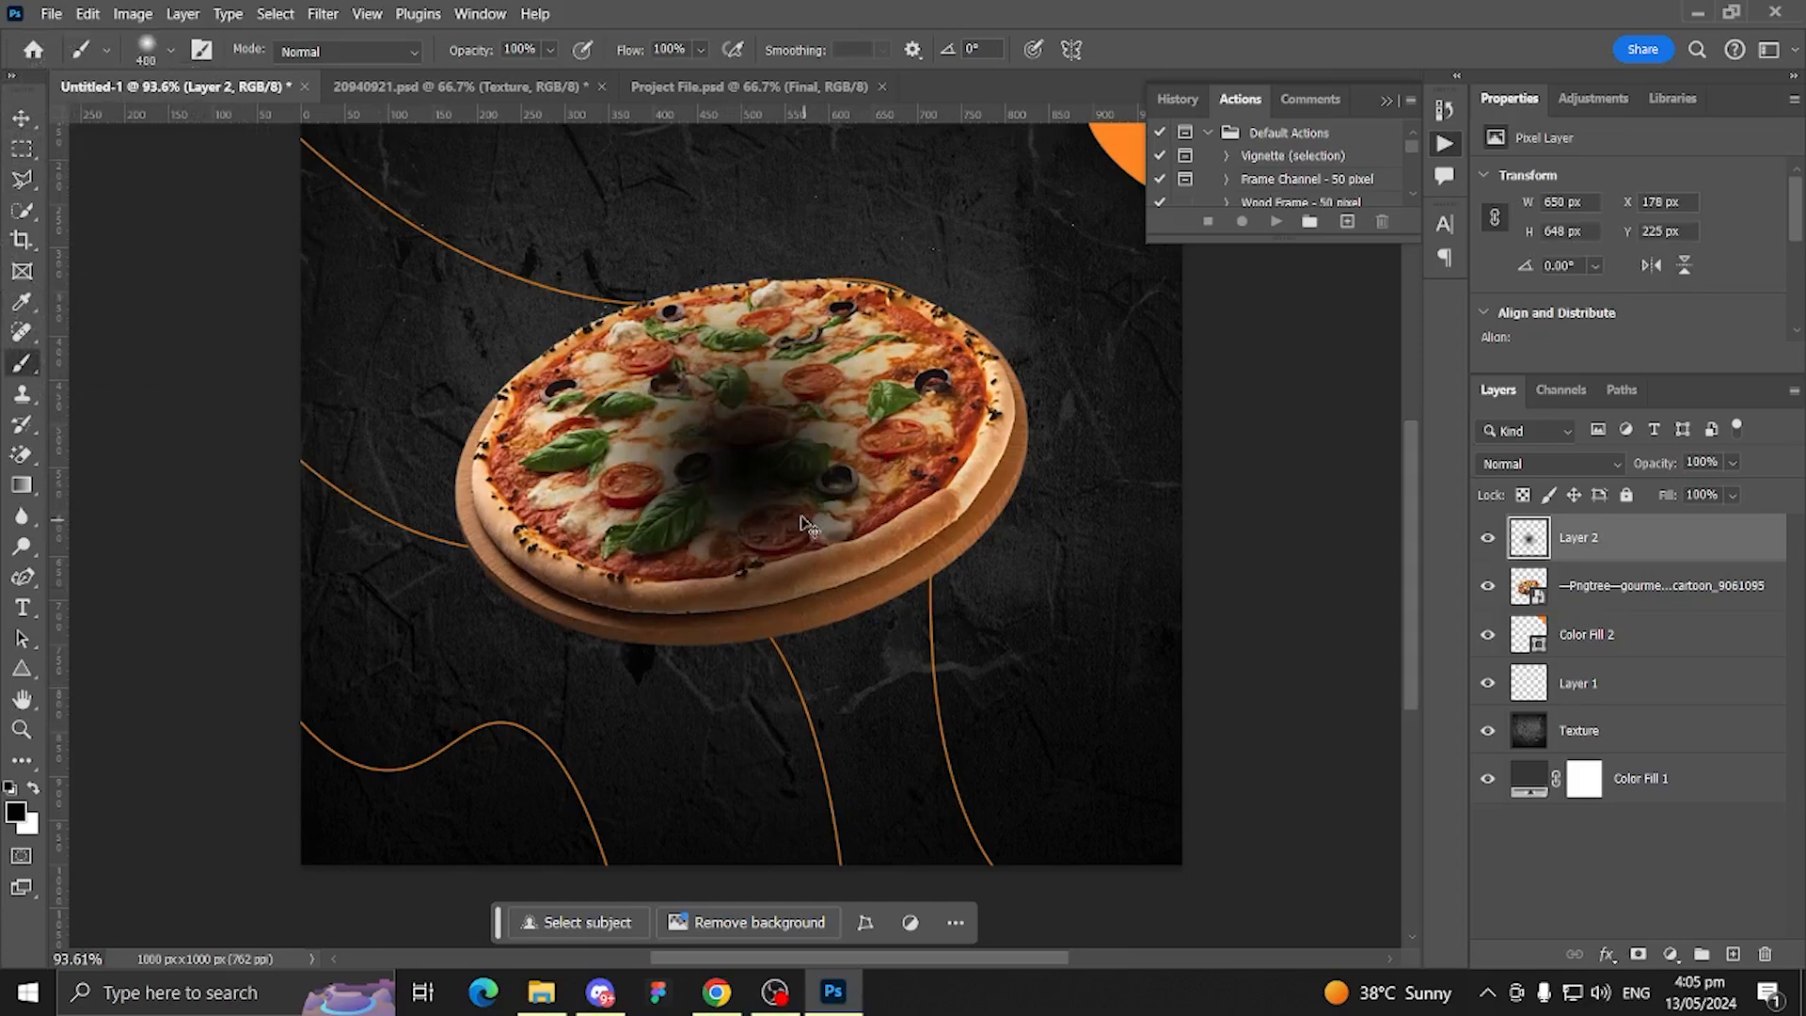
{"action": "left_click", "coordinate": [751, 492]}
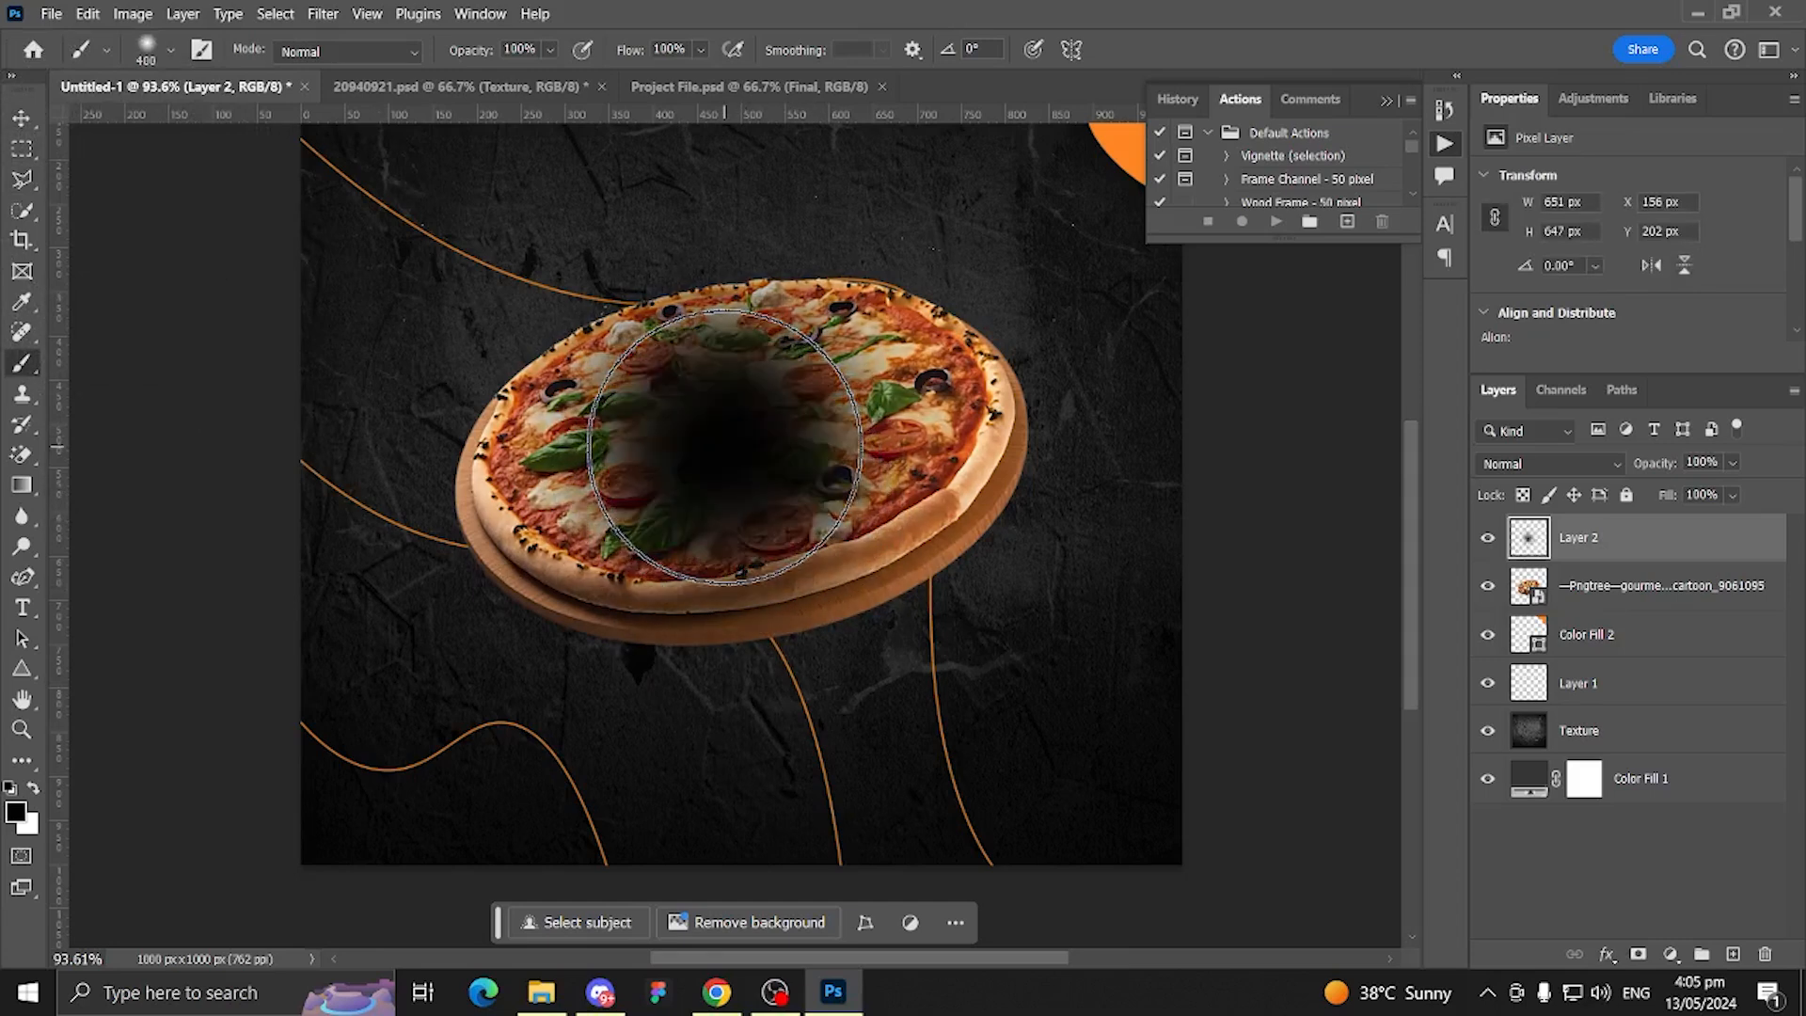
Step: Flatten the black spot vertically into a shadow under the pizza and move its layer below the pizza layer
{"action": "left_click", "coordinate": [21, 118]}
{"action": "scroll", "coordinate": [381, 374], "scroll_direction": "down", "scroll_amount": 4}
{"action": "key", "text": "ctrl+t"}
{"action": "mouse_move", "coordinate": [599, 246]}
{"action": "left_mouse_down"}
{"action": "mouse_move", "coordinate": [682, 293]}
{"action": "mouse_move", "coordinate": [725, 476]}
{"action": "mouse_move", "coordinate": [806, 453]}
{"action": "mouse_move", "coordinate": [780, 413]}
{"action": "mouse_move", "coordinate": [780, 461]}
{"action": "mouse_move", "coordinate": [753, 498]}
{"action": "mouse_move", "coordinate": [718, 492]}
{"action": "mouse_move", "coordinate": [705, 562]}
{"action": "mouse_move", "coordinate": [666, 555]}
{"action": "left_mouse_up"}
{"action": "left_click_drag", "start_coordinate": [1561, 541], "coordinate": [1575, 604]}
Step: Distort the shadow to about 1004 x 242 px by stretching its upper right corner outward, following the pizza's tilt
{"action": "key", "text": "ctrl+t"}
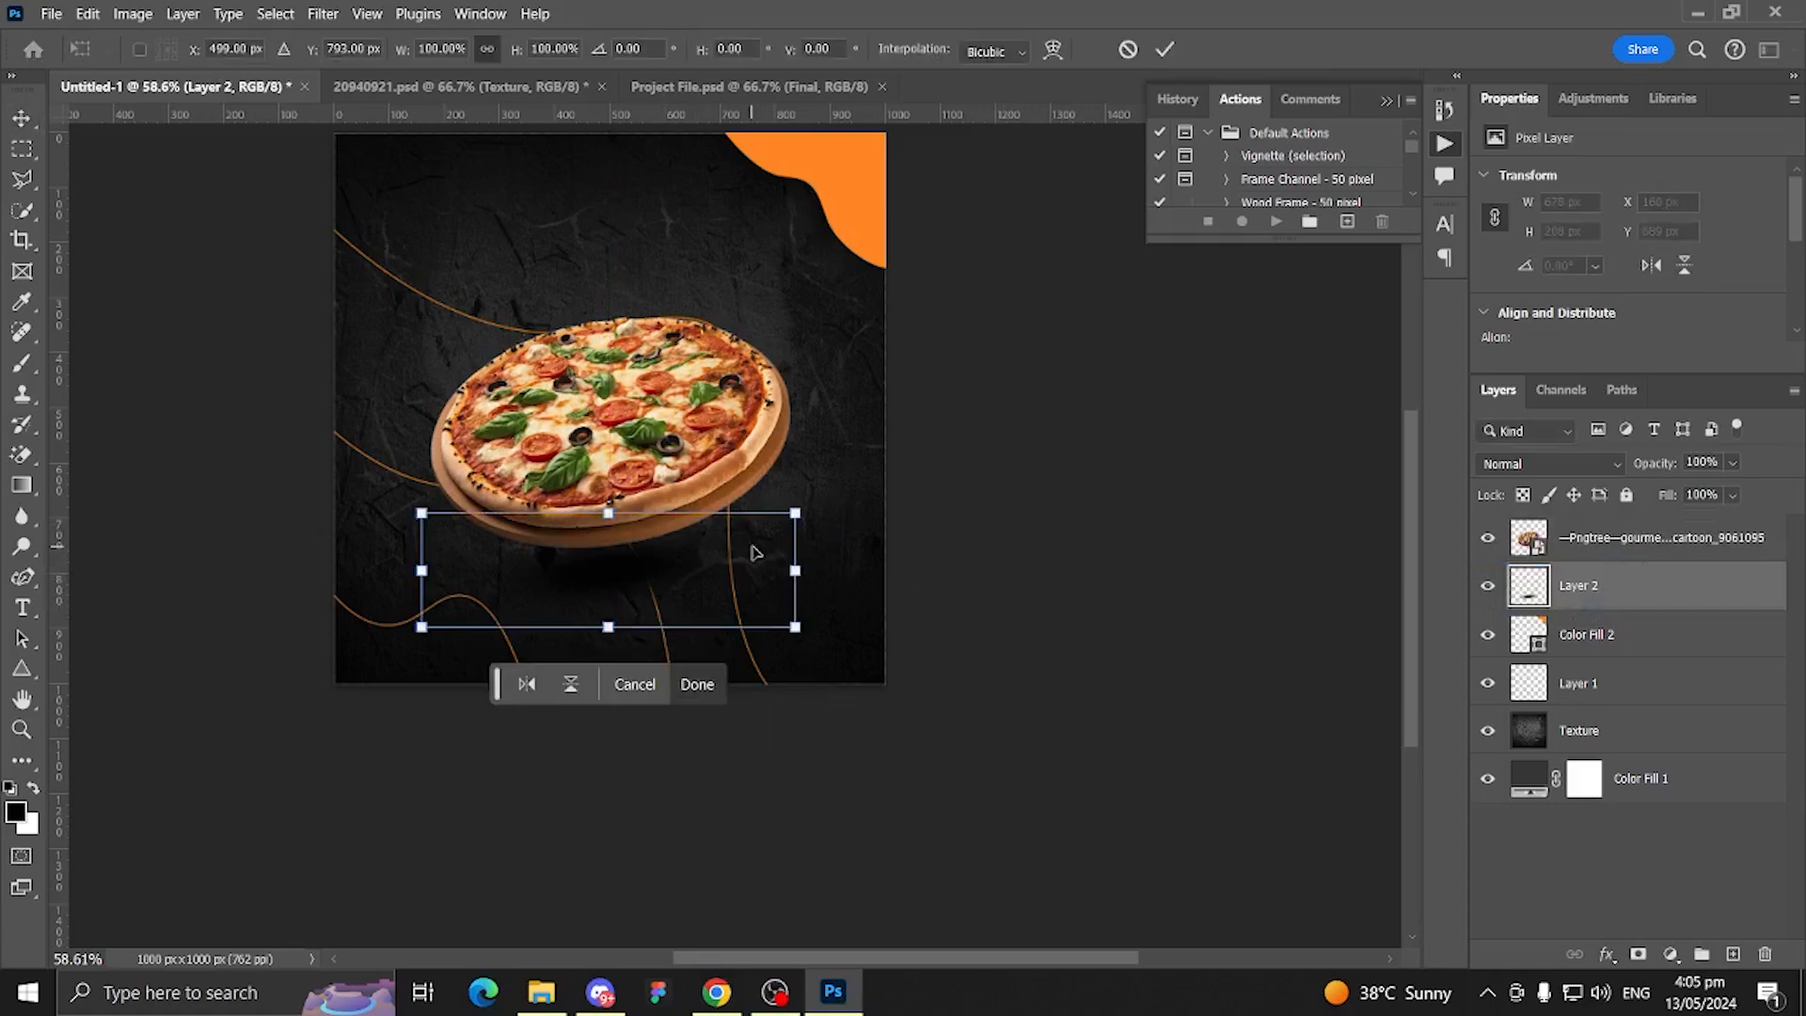
{"action": "left_click_drag", "start_coordinate": [797, 515], "coordinate": [1078, 459]}
{"action": "left_click_drag", "start_coordinate": [846, 583], "coordinate": [844, 575]}
{"action": "left_click_drag", "start_coordinate": [983, 639], "coordinate": [980, 658]}
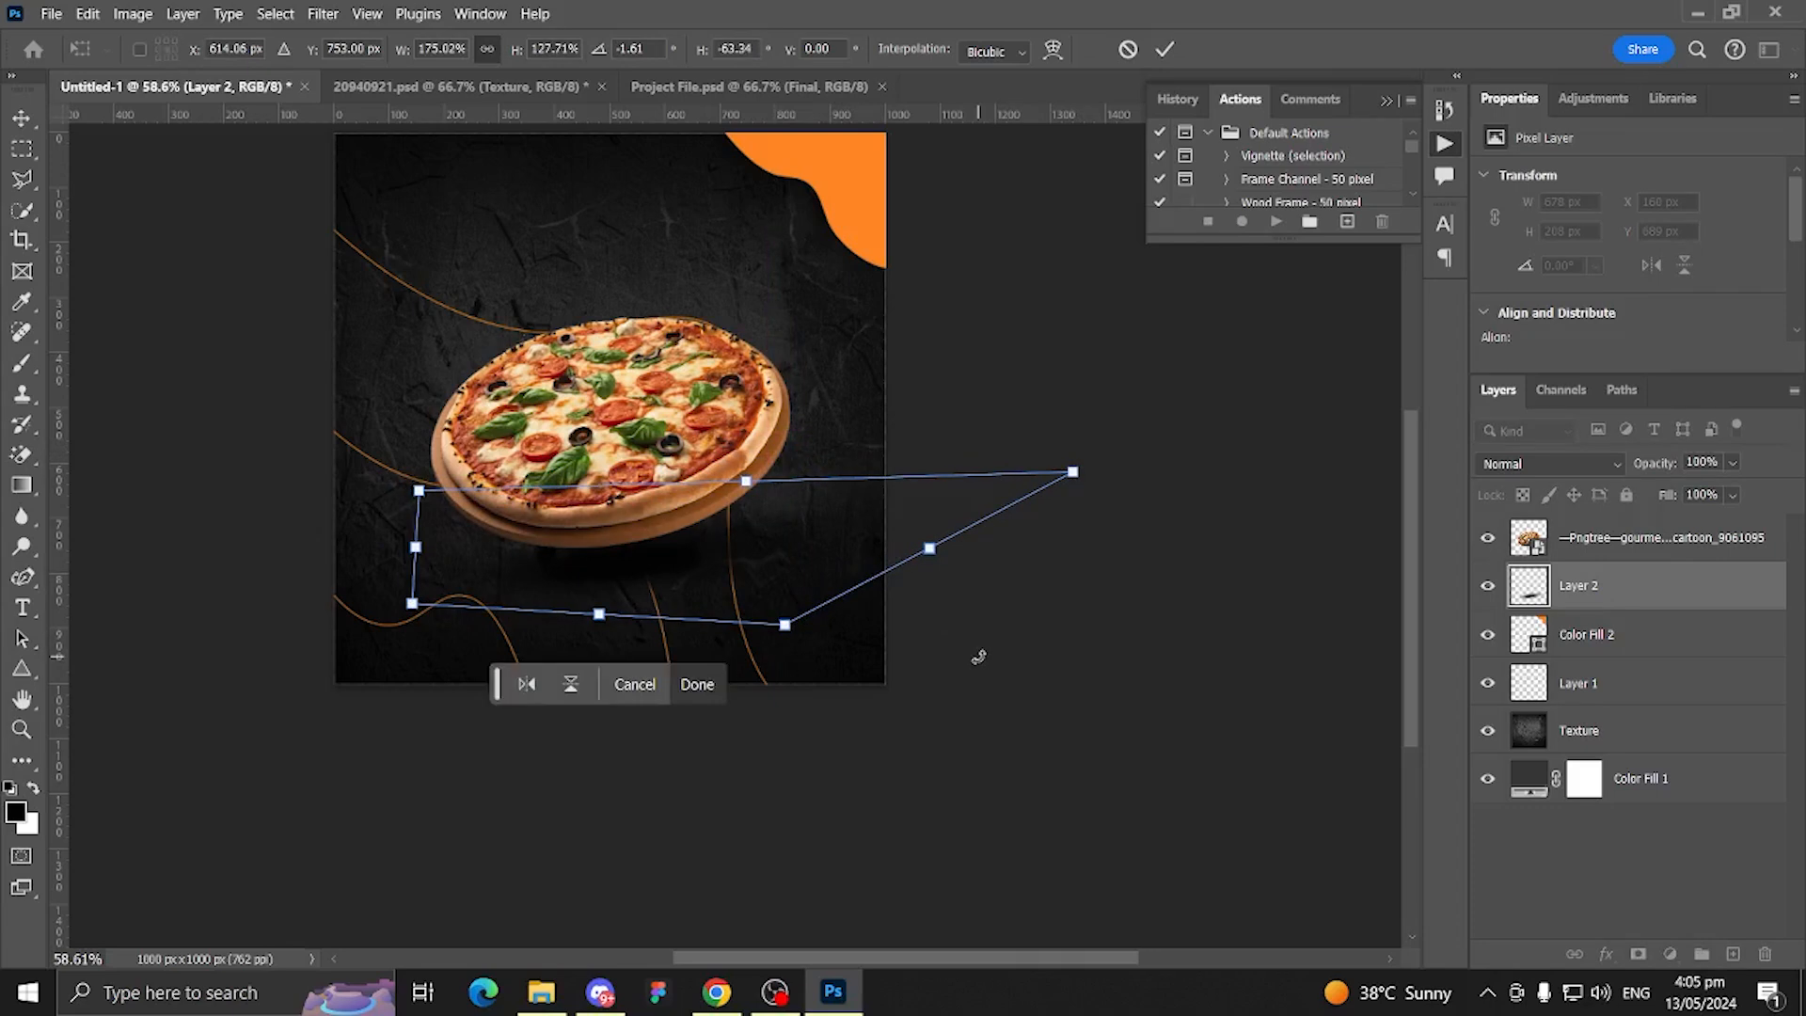
{"action": "key", "text": "Return"}
Step: Select the pizza and shadow layers together and enlarge them slightly
{"action": "key", "text": "ctrl+0"}
{"action": "scroll", "coordinate": [503, 178], "scroll_direction": "down", "scroll_amount": 3}
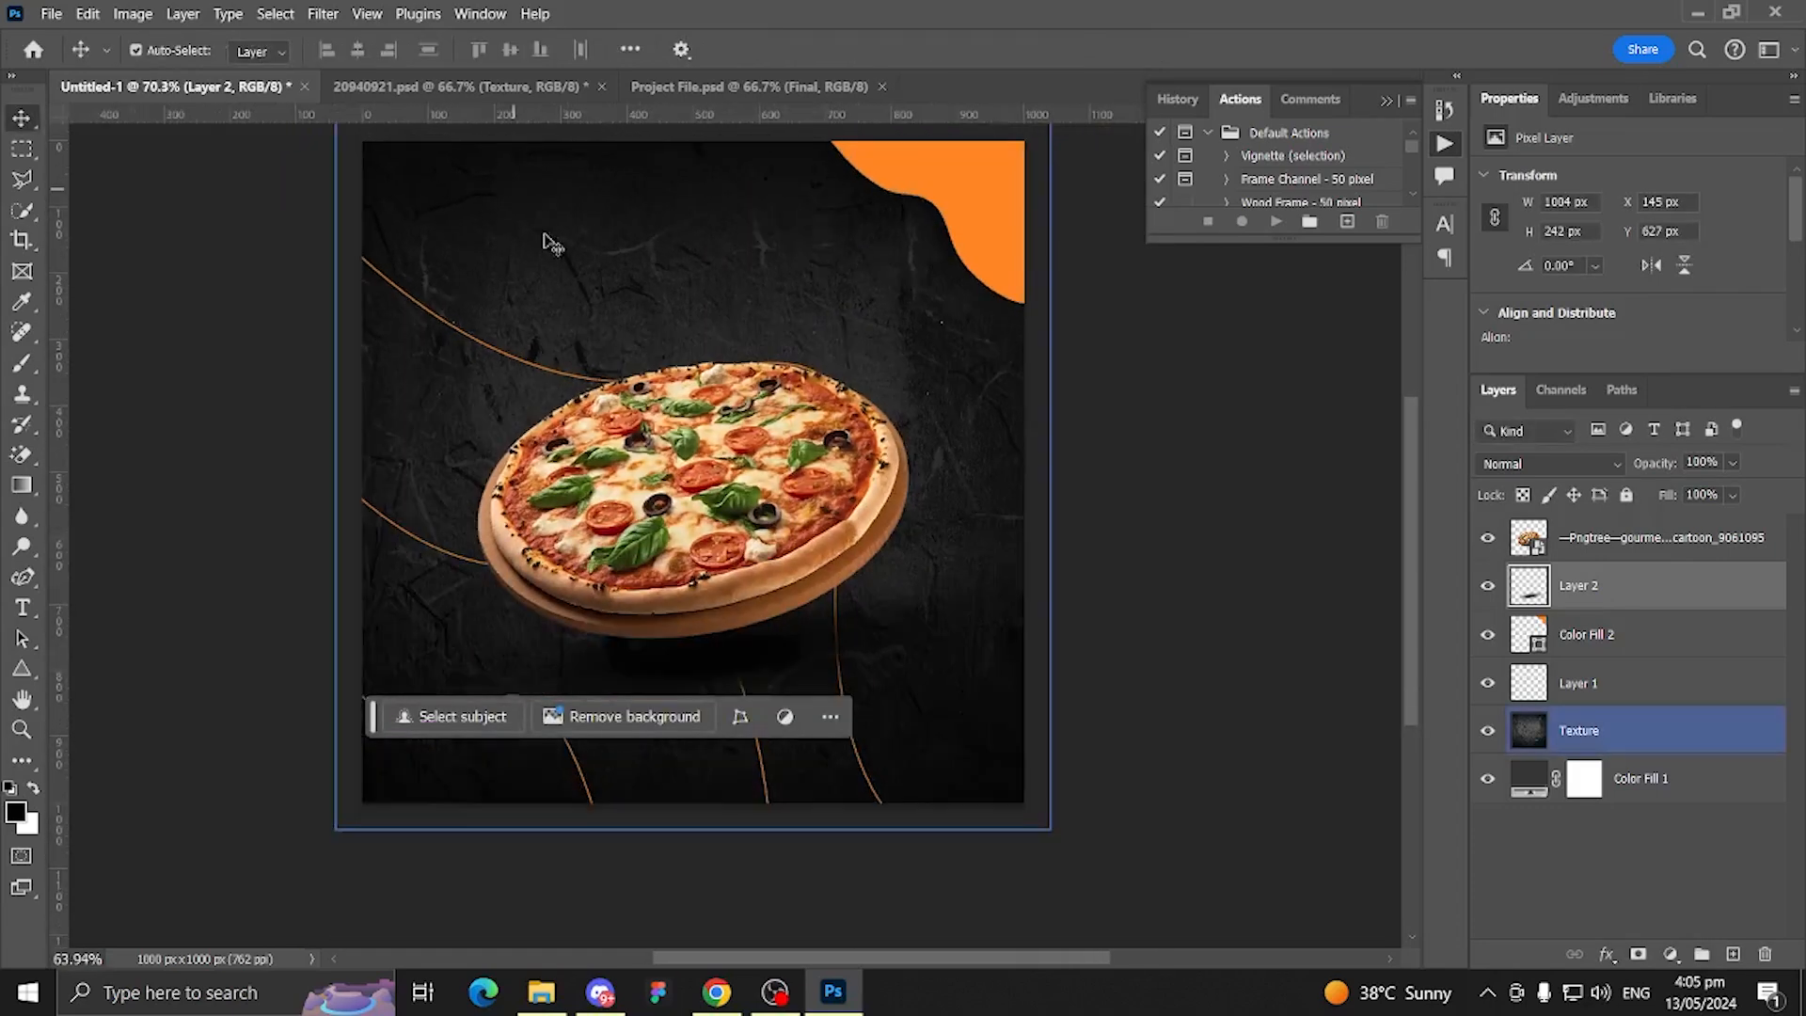
{"action": "left_click", "coordinate": [1612, 550], "text": "ctrl"}
{"action": "key", "text": "ctrl+t"}
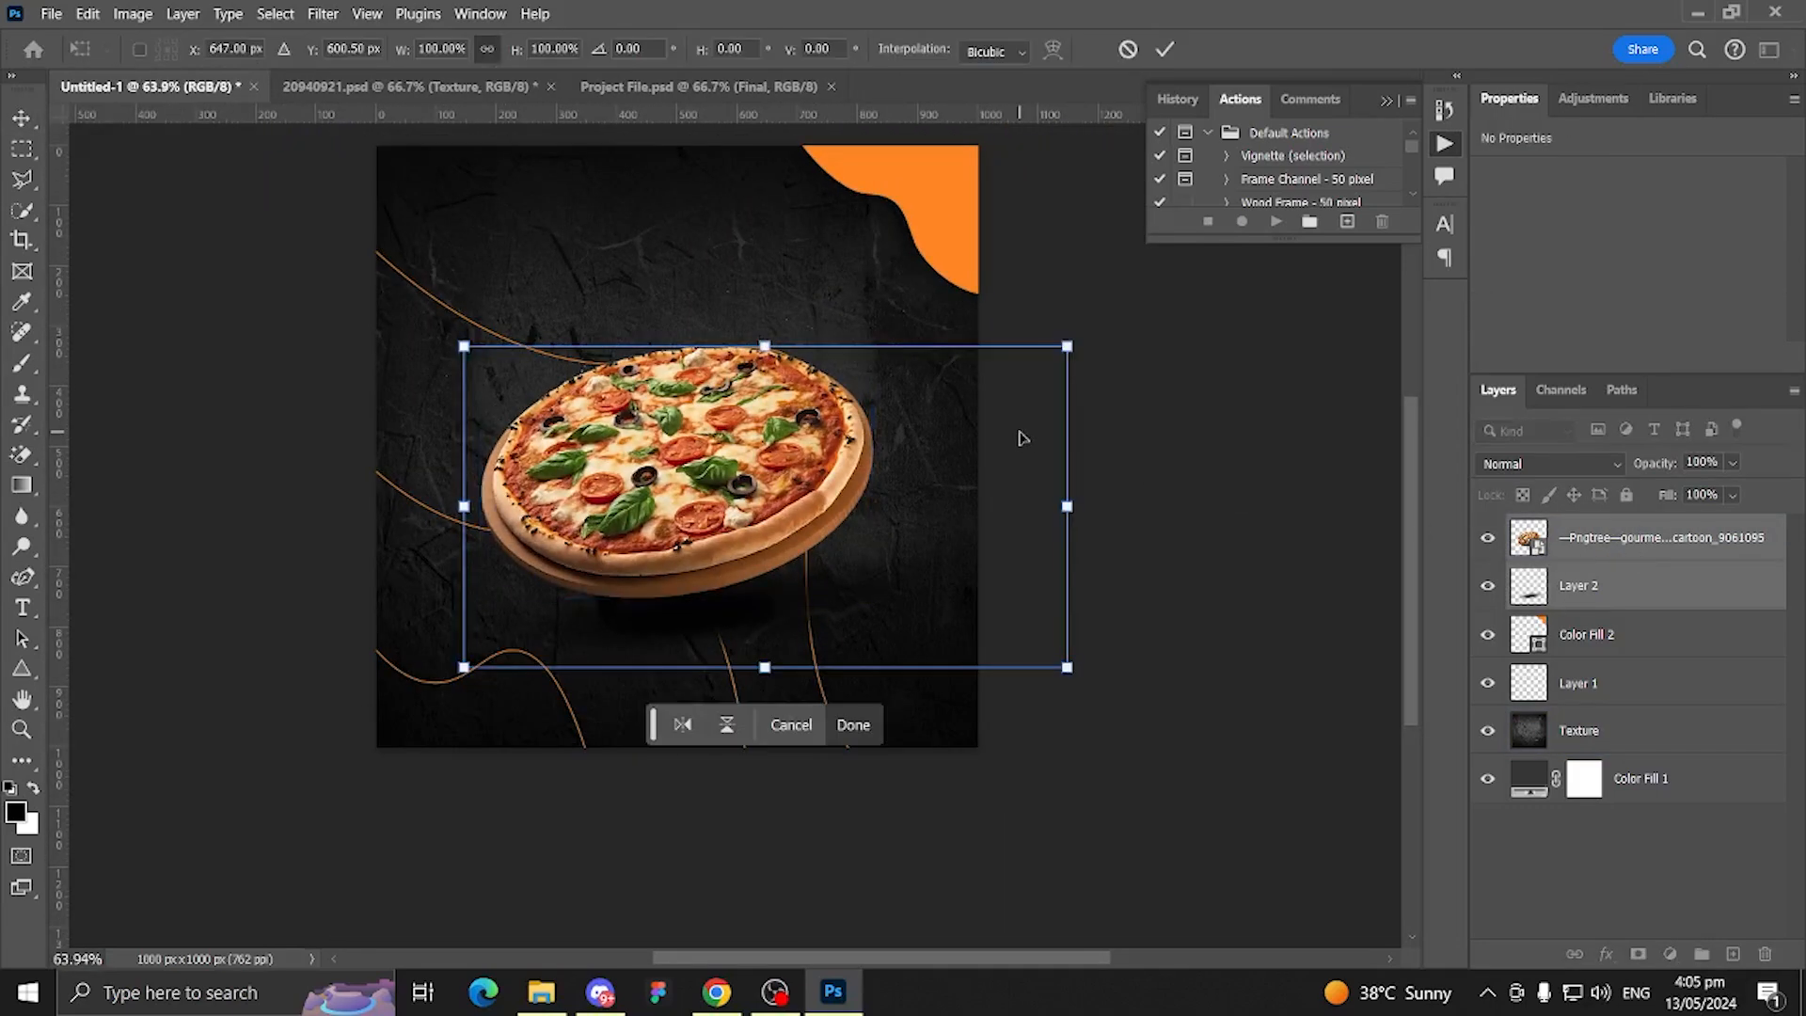
{"action": "left_click_drag", "start_coordinate": [1067, 346], "coordinate": [1093, 332]}
{"action": "key", "text": "Return"}
Step: Move the orange corner shape slightly downward so it covers more of the upper right corner
{"action": "key", "text": "ctrl+0"}
{"action": "scroll", "coordinate": [993, 271], "scroll_direction": "down", "scroll_amount": 2}
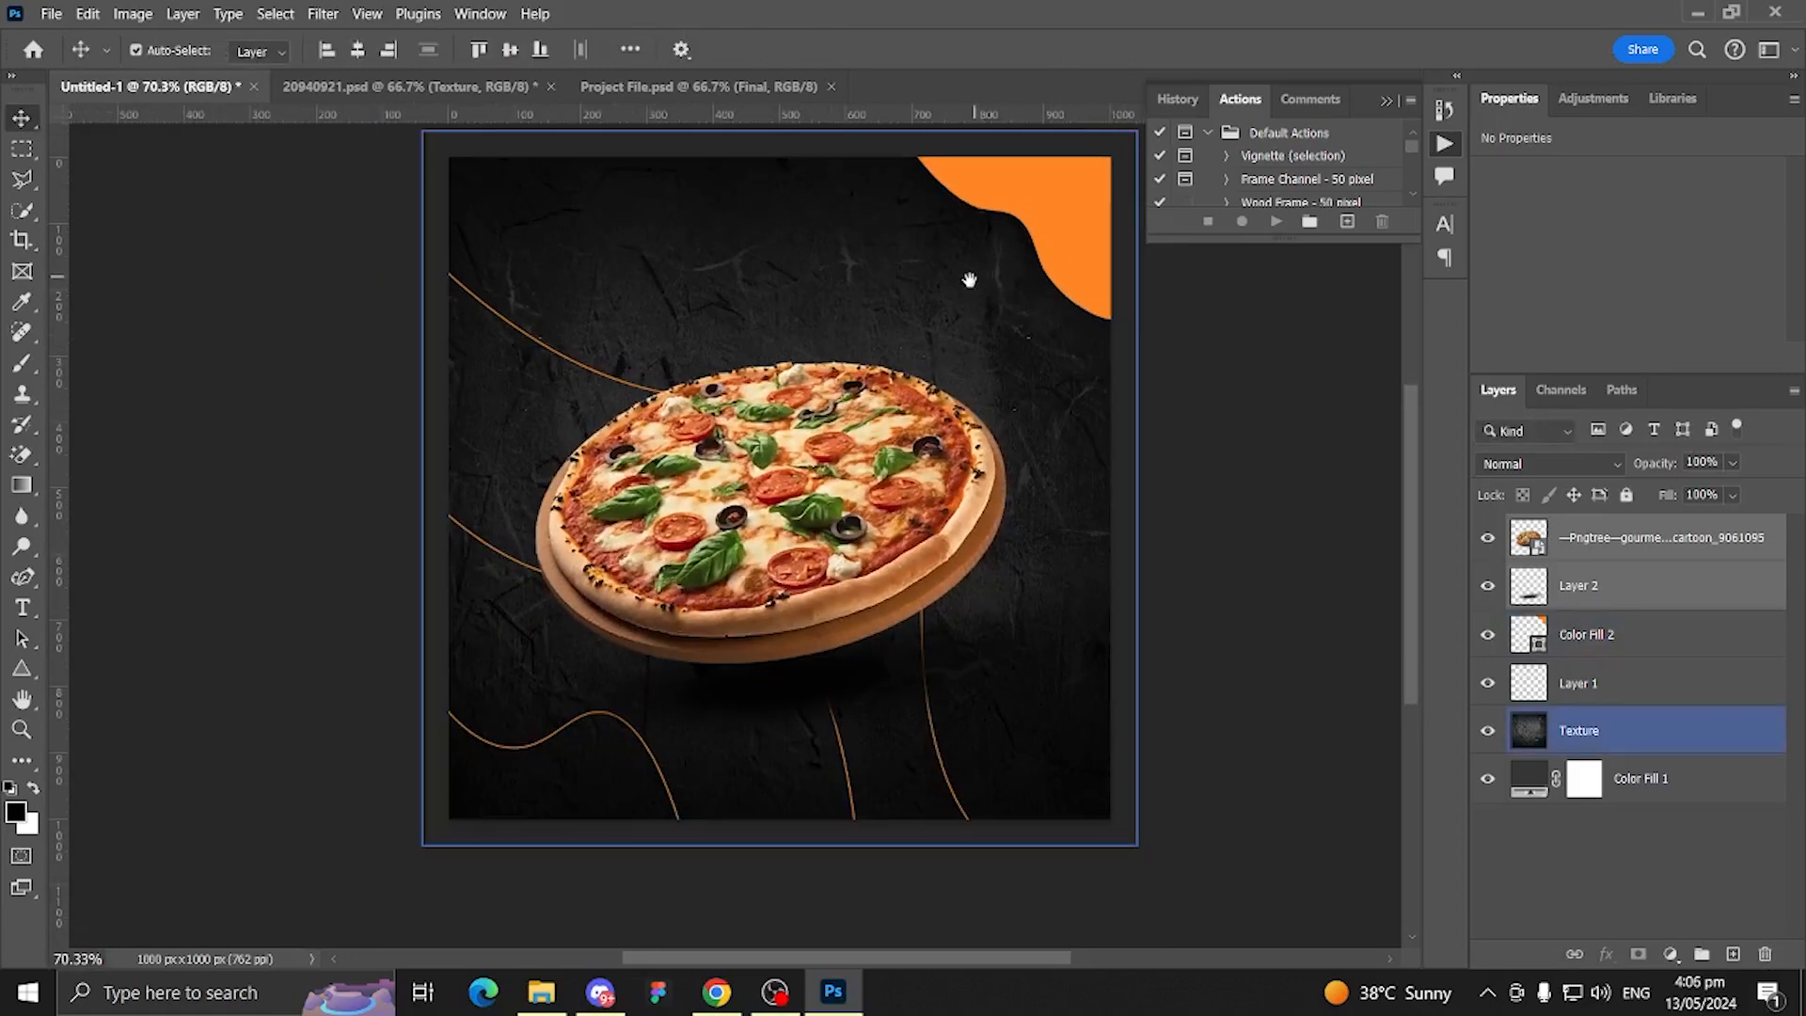
{"action": "left_click_drag", "start_coordinate": [966, 284], "coordinate": [908, 345]}
{"action": "left_click", "coordinate": [1160, 374]}
{"action": "left_click_drag", "start_coordinate": [1035, 297], "coordinate": [1045, 325]}
Step: Distort the orange corner shape by pulling its bounding corners outward, and reposition it over the upper right corner
{"action": "key", "text": "ctrl+t"}
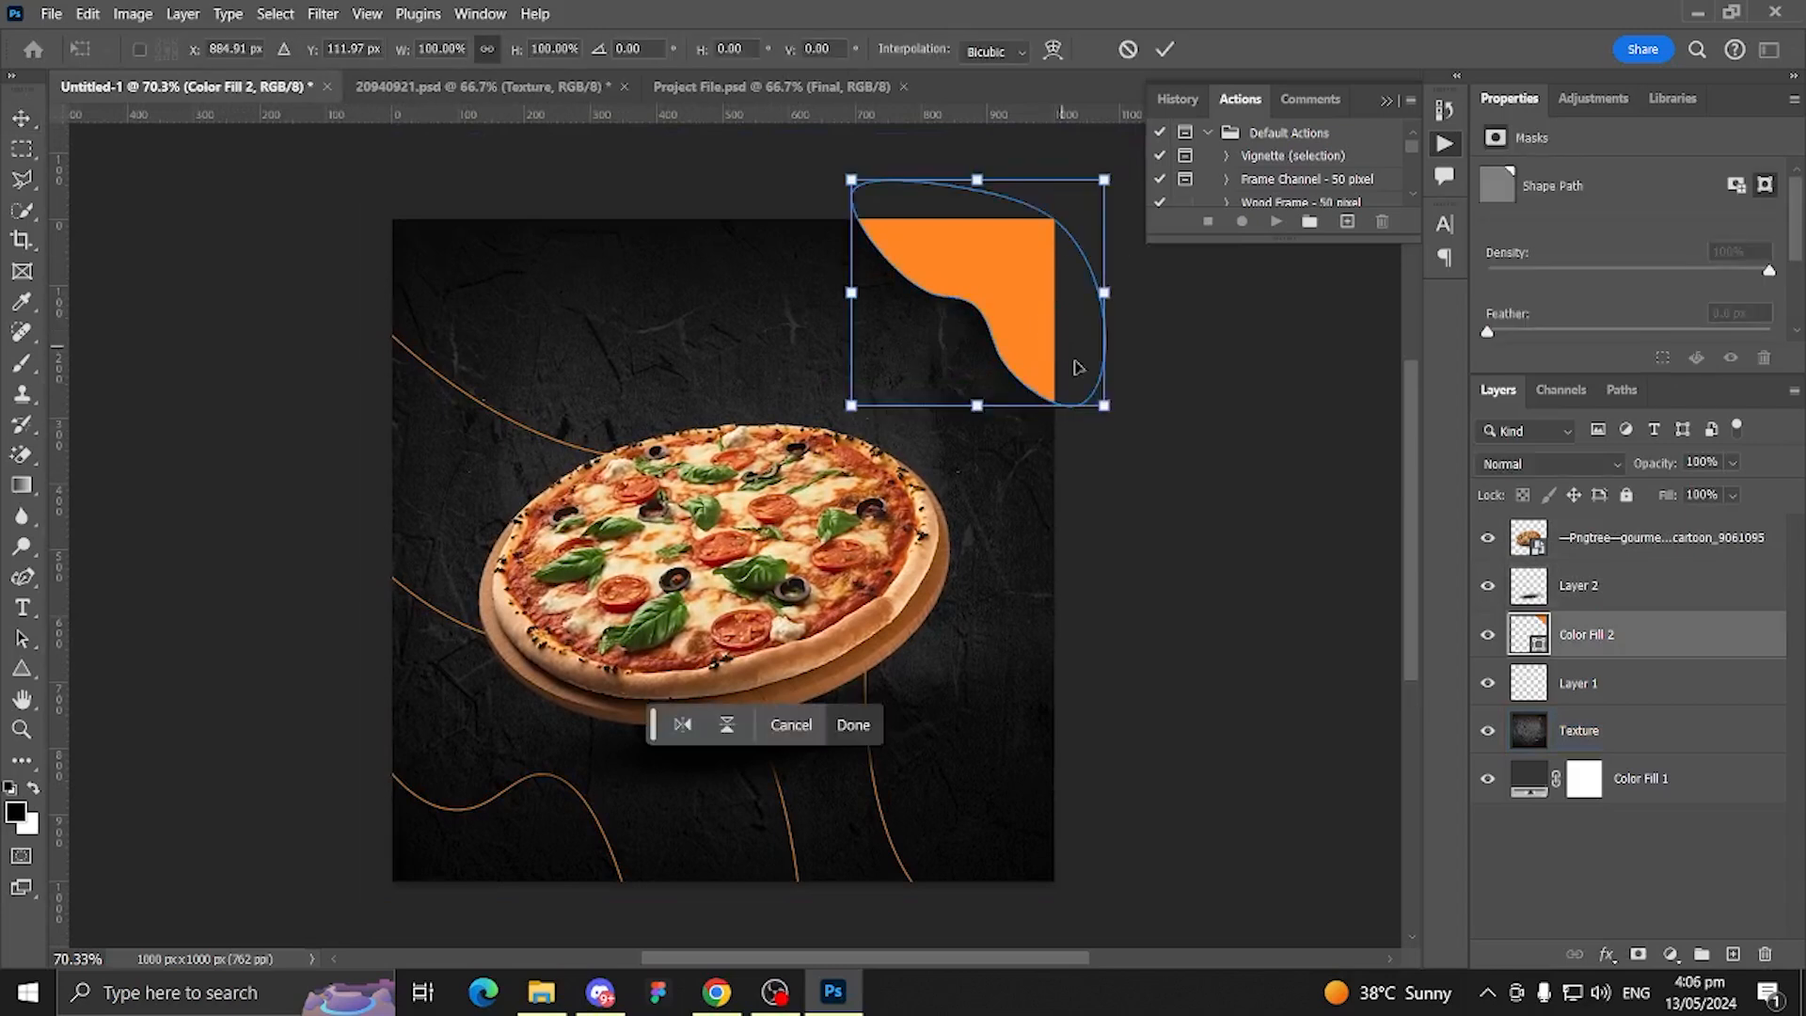
{"action": "left_click_drag", "start_coordinate": [850, 411], "coordinate": [666, 414]}
{"action": "left_click_drag", "start_coordinate": [1007, 355], "coordinate": [1003, 349]}
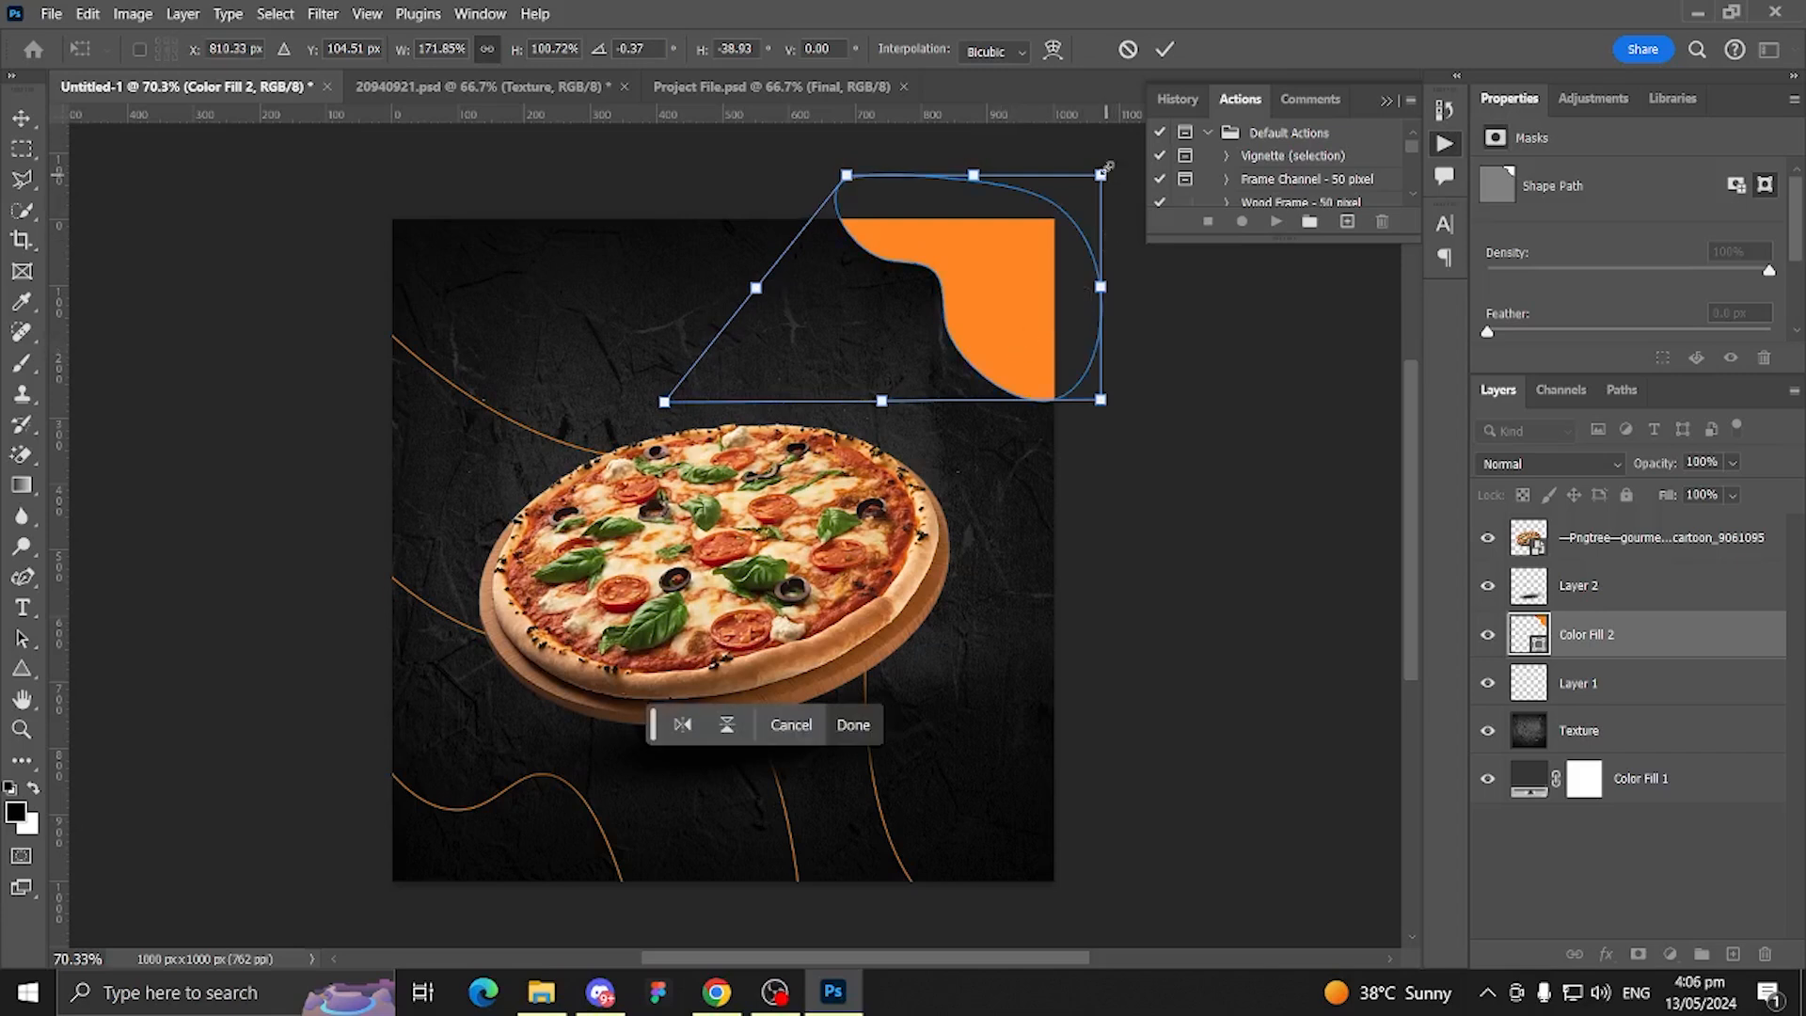
{"action": "left_click_drag", "start_coordinate": [1101, 176], "coordinate": [1171, 141]}
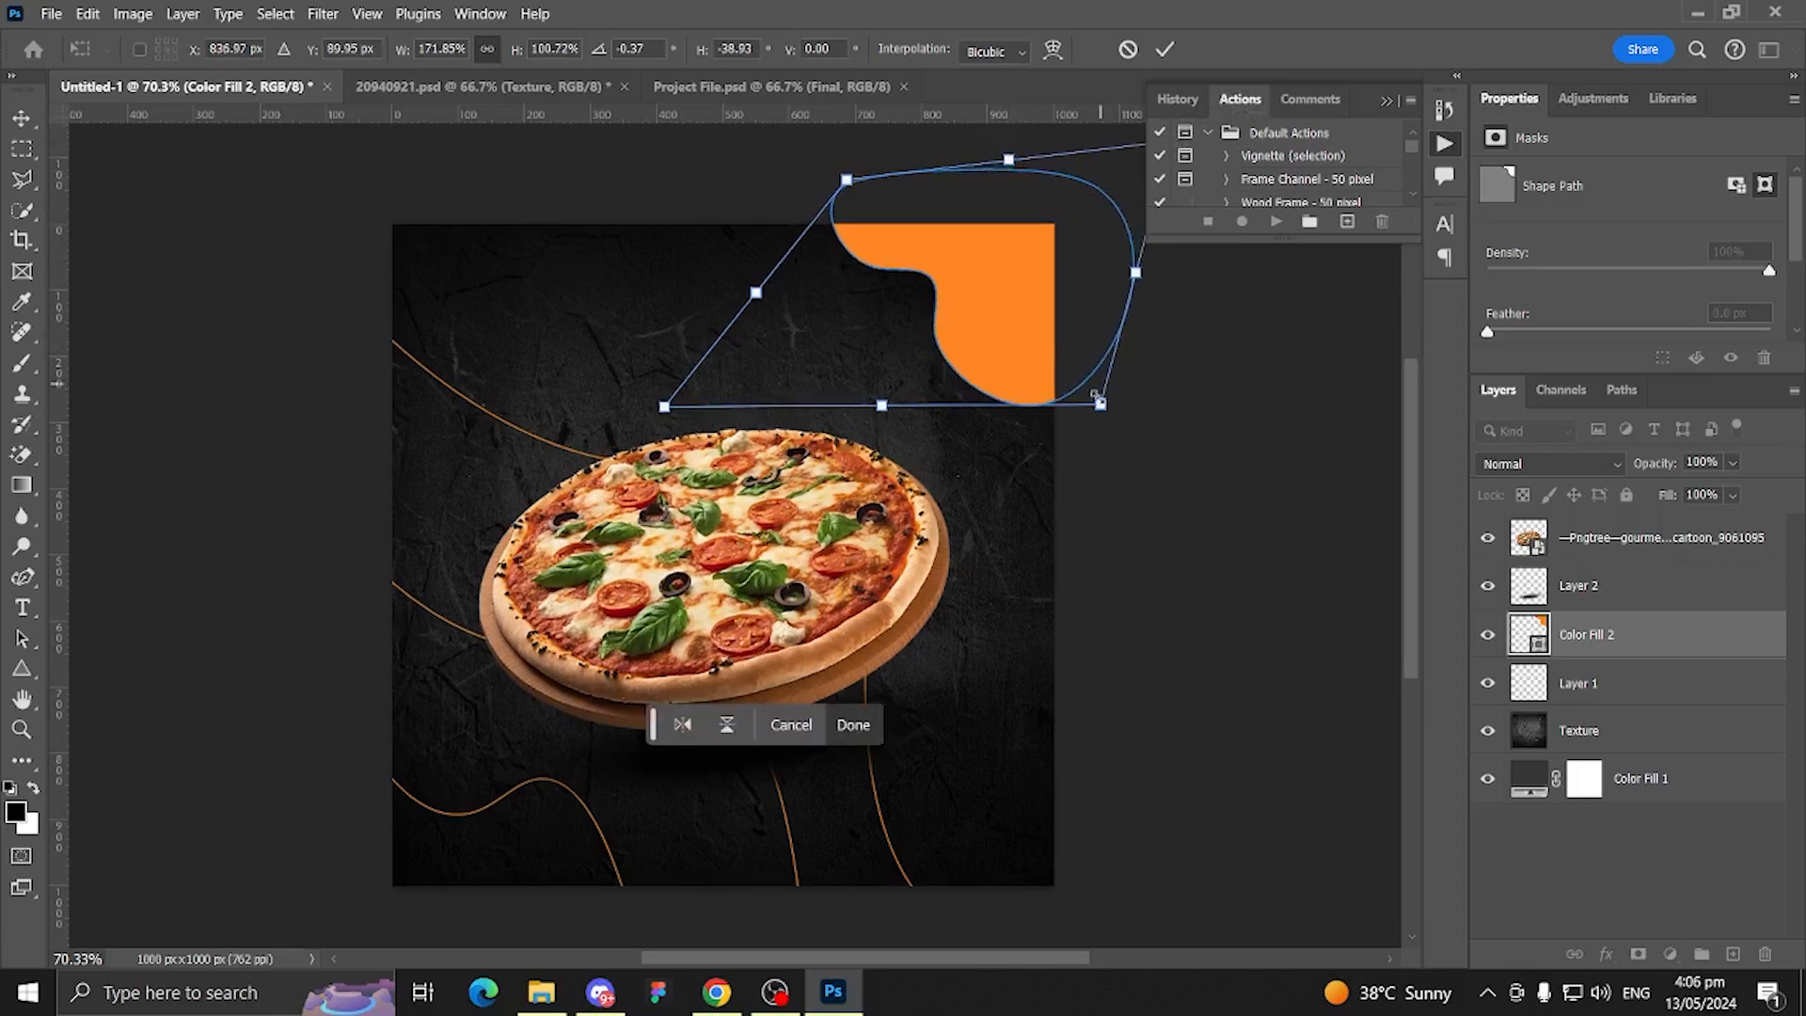
{"action": "left_click_drag", "start_coordinate": [1098, 408], "coordinate": [1210, 483]}
{"action": "left_click_drag", "start_coordinate": [965, 361], "coordinate": [954, 363]}
{"action": "left_click_drag", "start_coordinate": [1277, 458], "coordinate": [1286, 407]}
{"action": "left_click_drag", "start_coordinate": [1001, 331], "coordinate": [956, 269]}
{"action": "key", "text": "Return"}
{"action": "left_click", "coordinate": [1162, 367]}
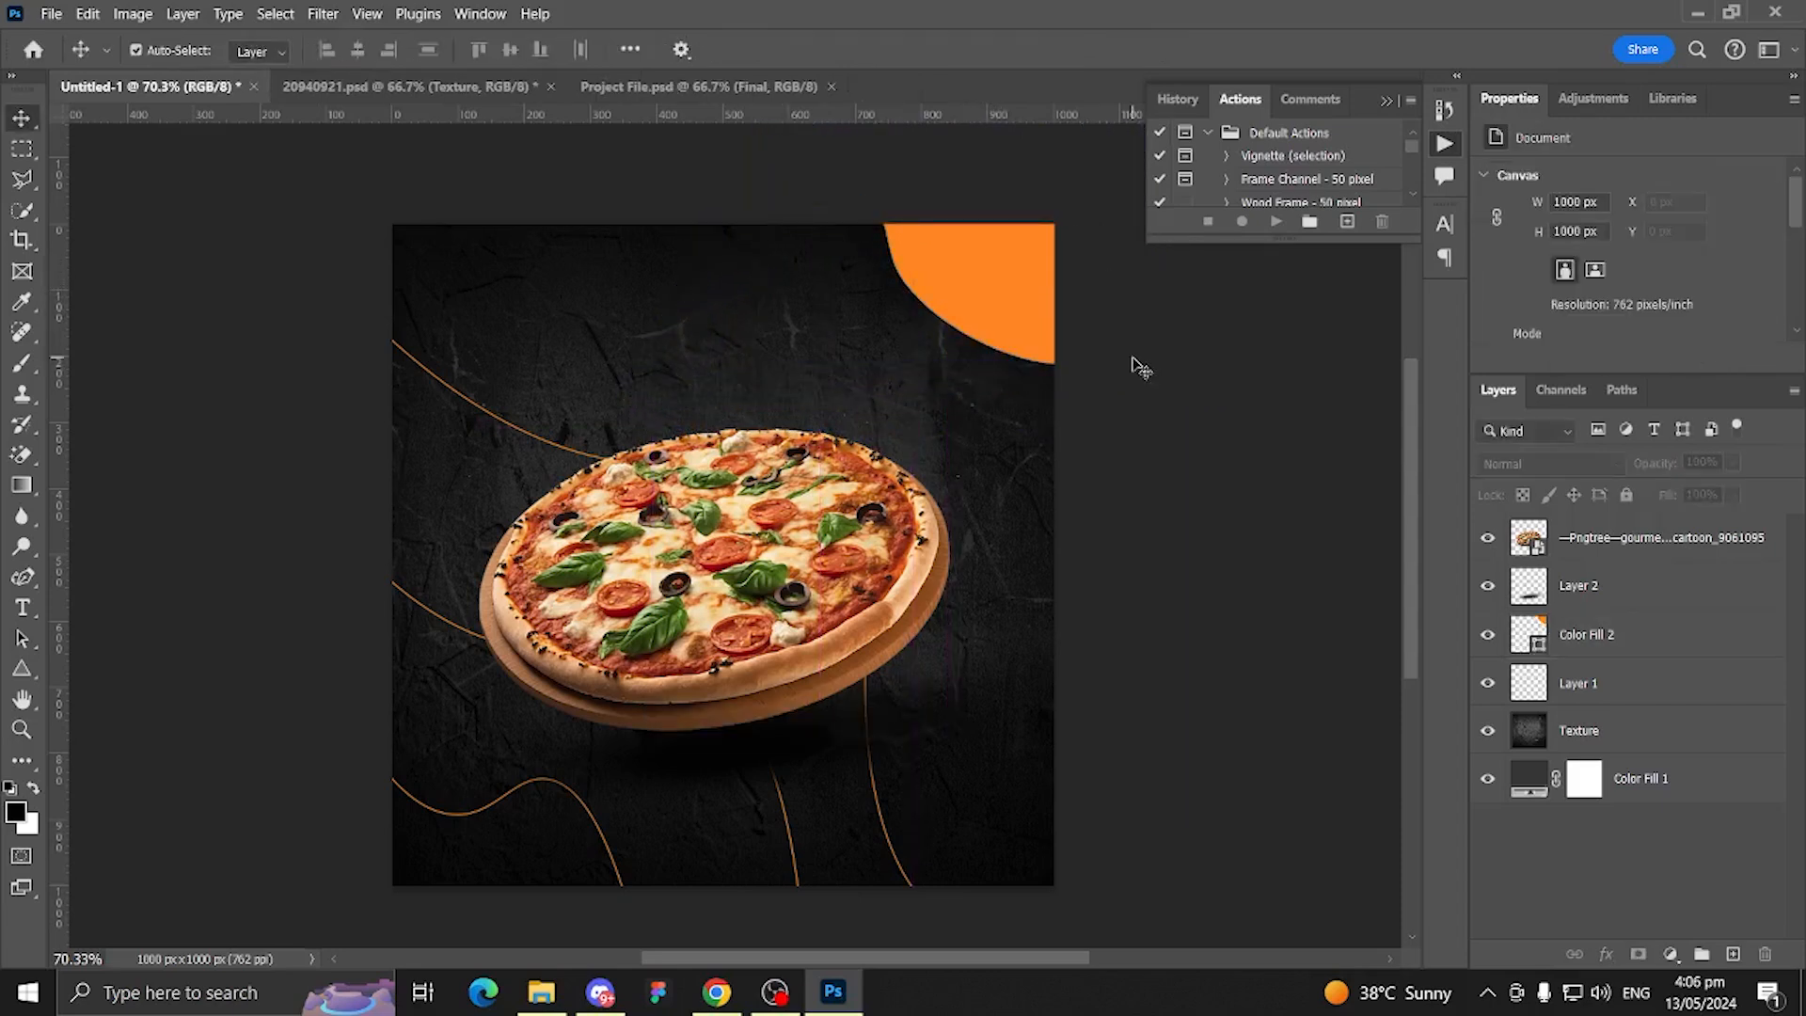
Step: Replace the orange corner shape with the wavy one from Project File.psd and position it over the canvas's upper right corner
{"action": "key", "text": "ctrl+0"}
{"action": "scroll", "coordinate": [975, 393], "scroll_direction": "up", "scroll_amount": 2}
{"action": "left_click_drag", "start_coordinate": [945, 369], "coordinate": [952, 577]}
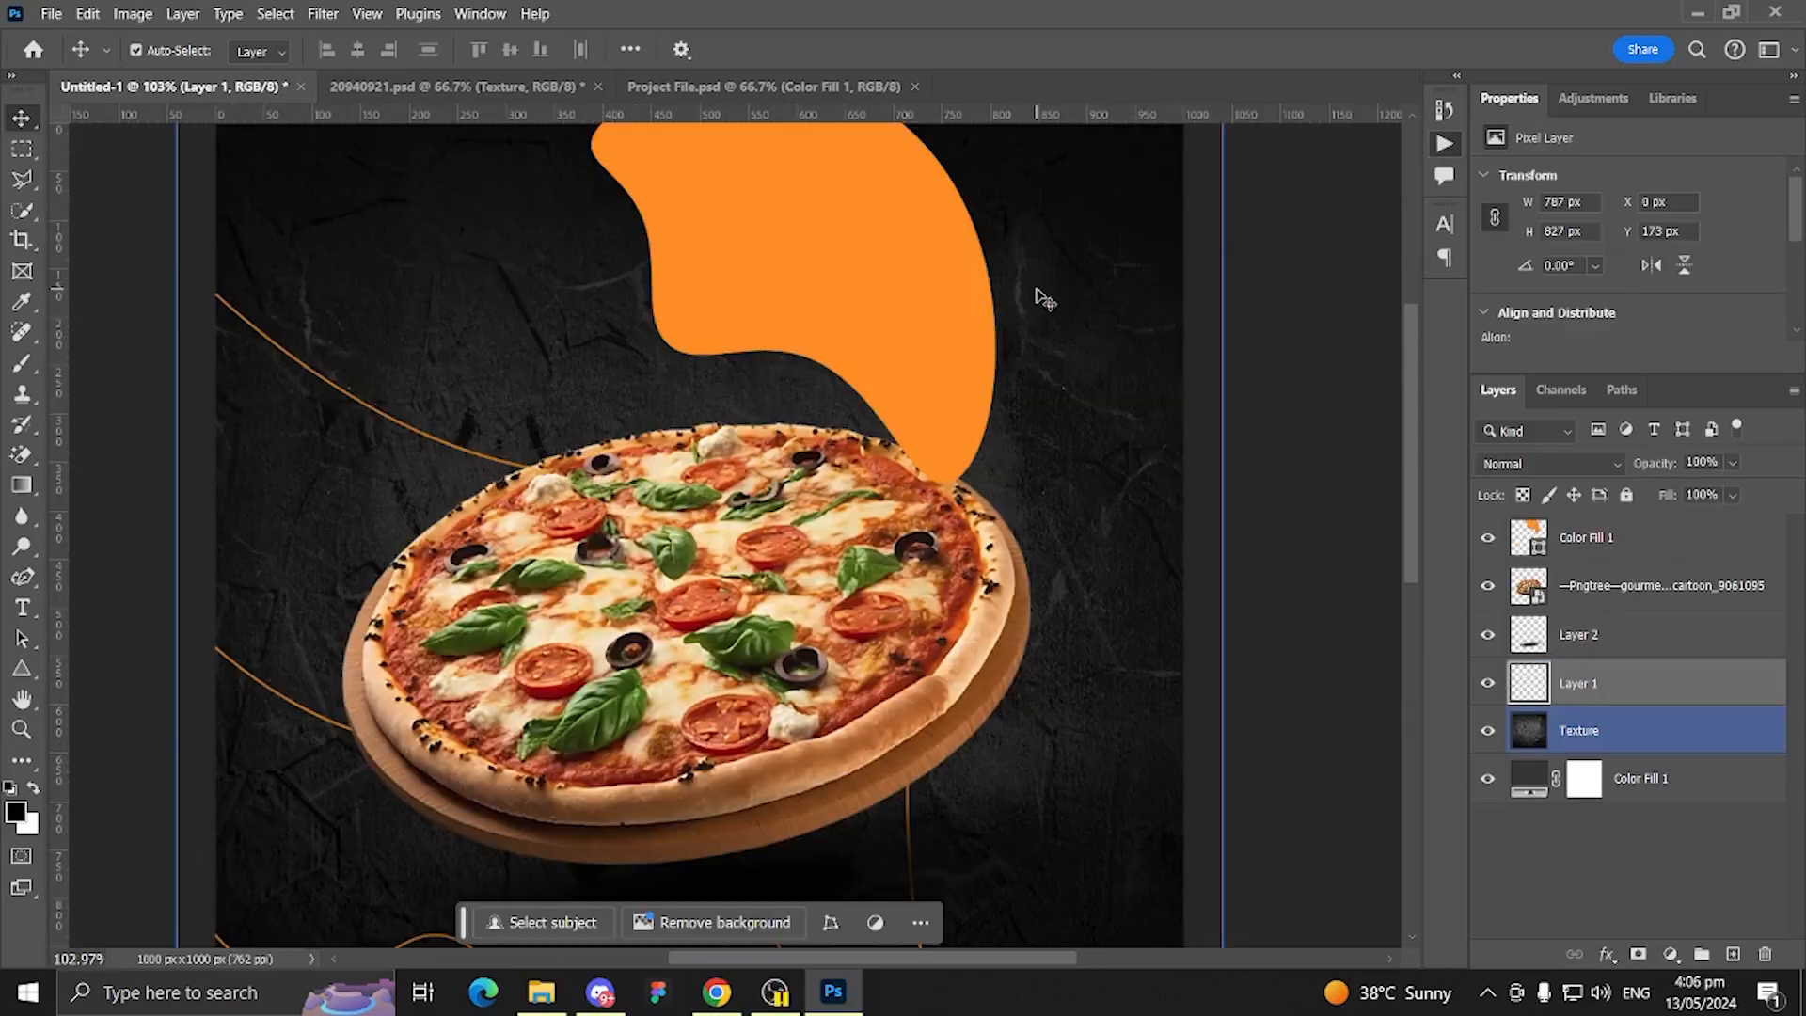
{"action": "scroll", "coordinate": [1040, 295], "scroll_direction": "down", "scroll_amount": 5}
{"action": "left_click_drag", "start_coordinate": [950, 307], "coordinate": [1100, 291]}
{"action": "left_click", "coordinate": [1256, 455]}
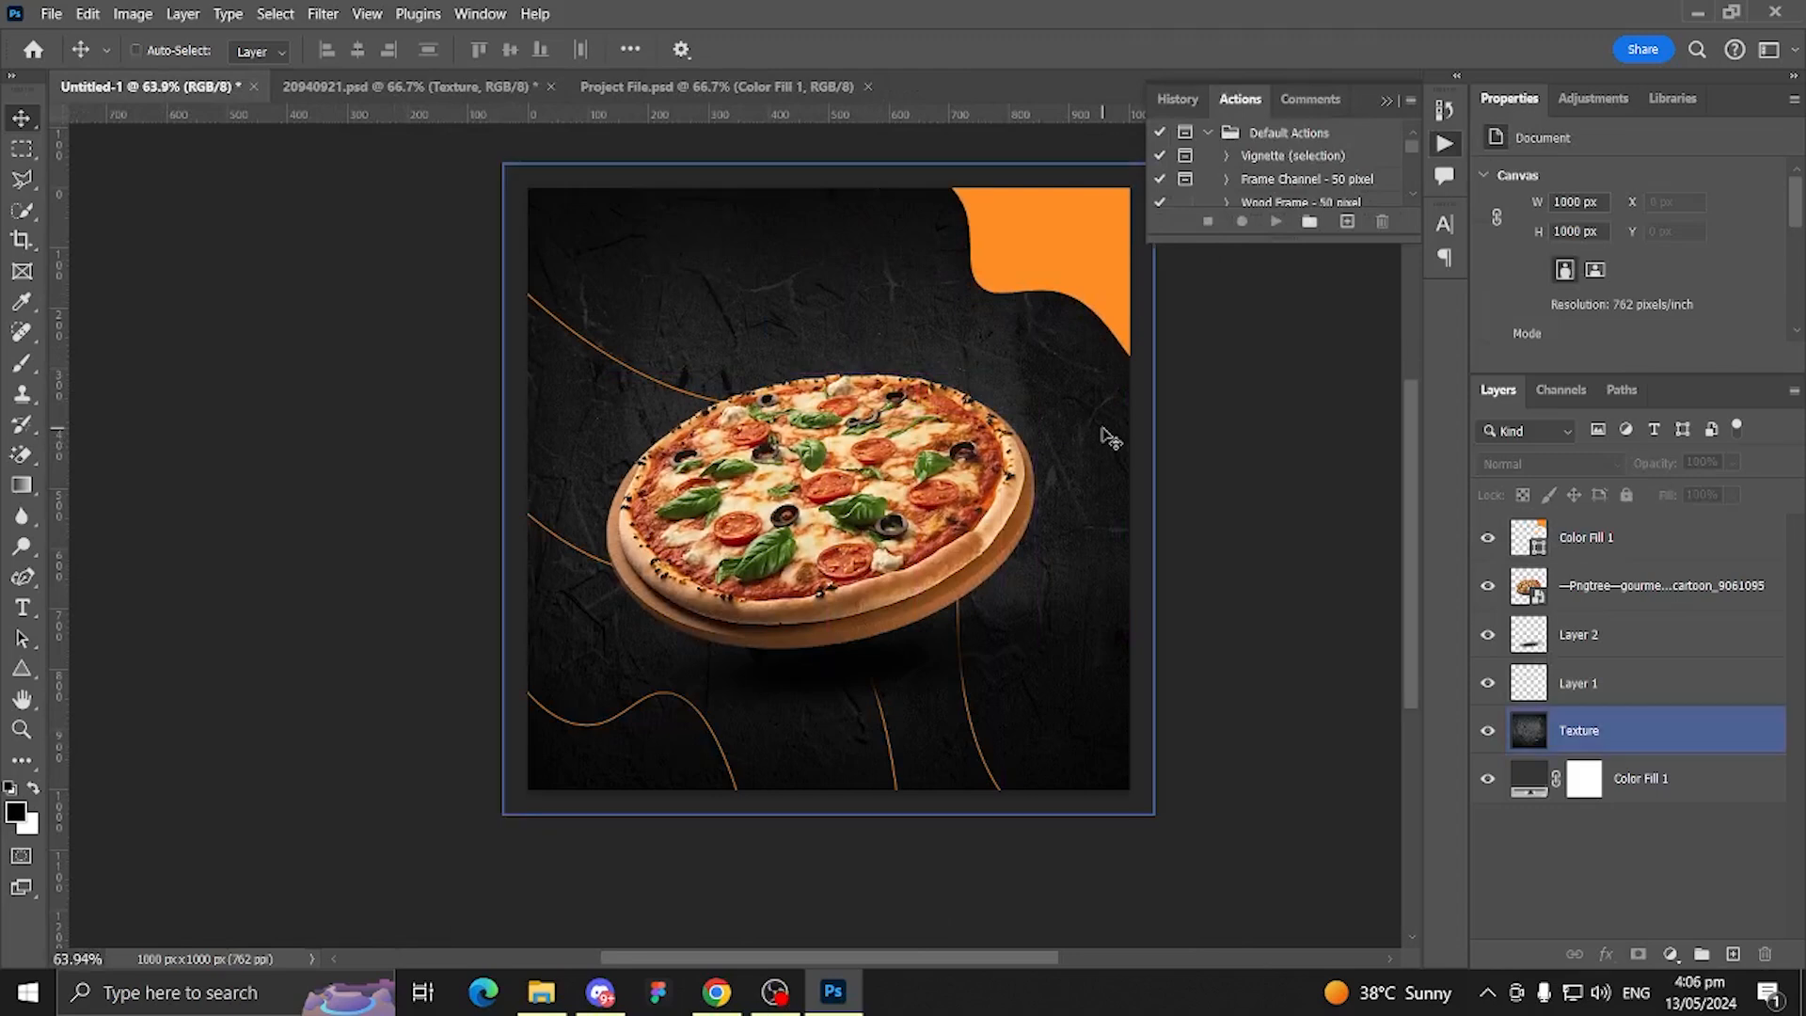
Step: Add the text "Delicious" in 5.01 pt Gobold on the dark background above the pizza
{"action": "scroll", "coordinate": [1103, 429], "scroll_direction": "up", "scroll_amount": 3}
{"action": "scroll", "coordinate": [1103, 428], "scroll_direction": "down", "scroll_amount": 2}
{"action": "scroll", "coordinate": [745, 356], "scroll_direction": "up", "scroll_amount": 3}
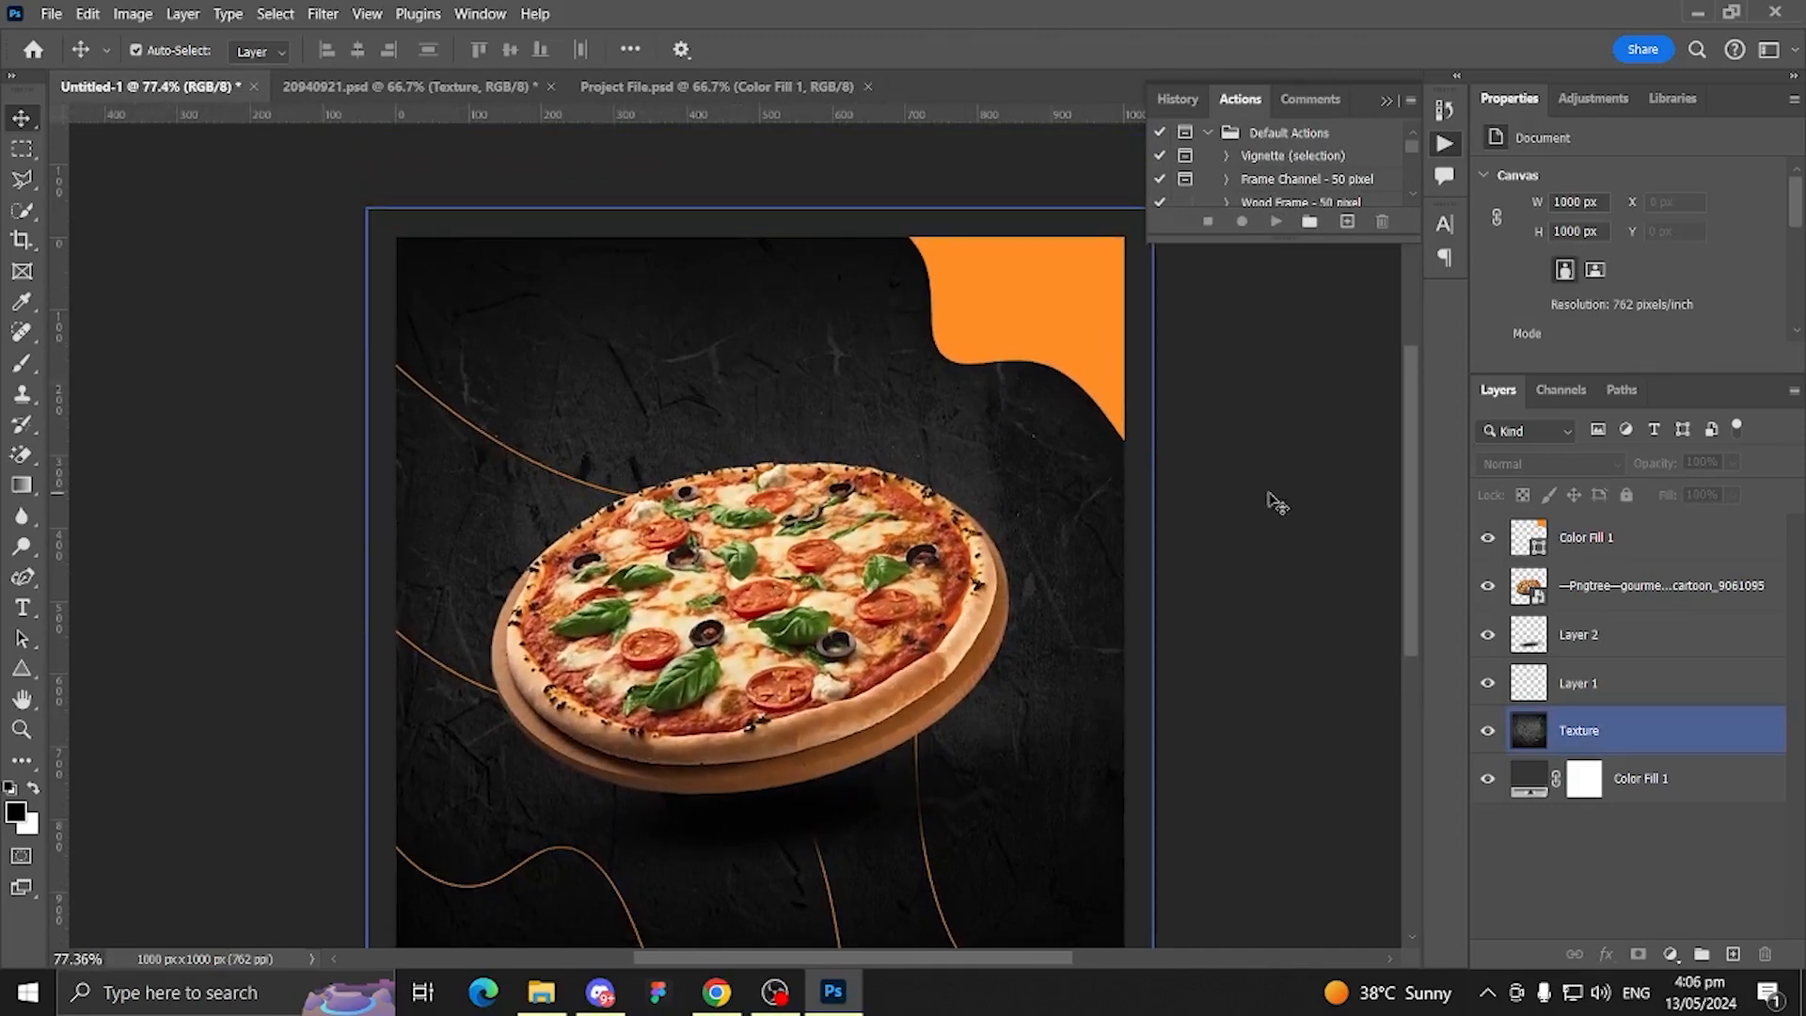
{"action": "scroll", "coordinate": [532, 366], "scroll_direction": "up", "scroll_amount": 3}
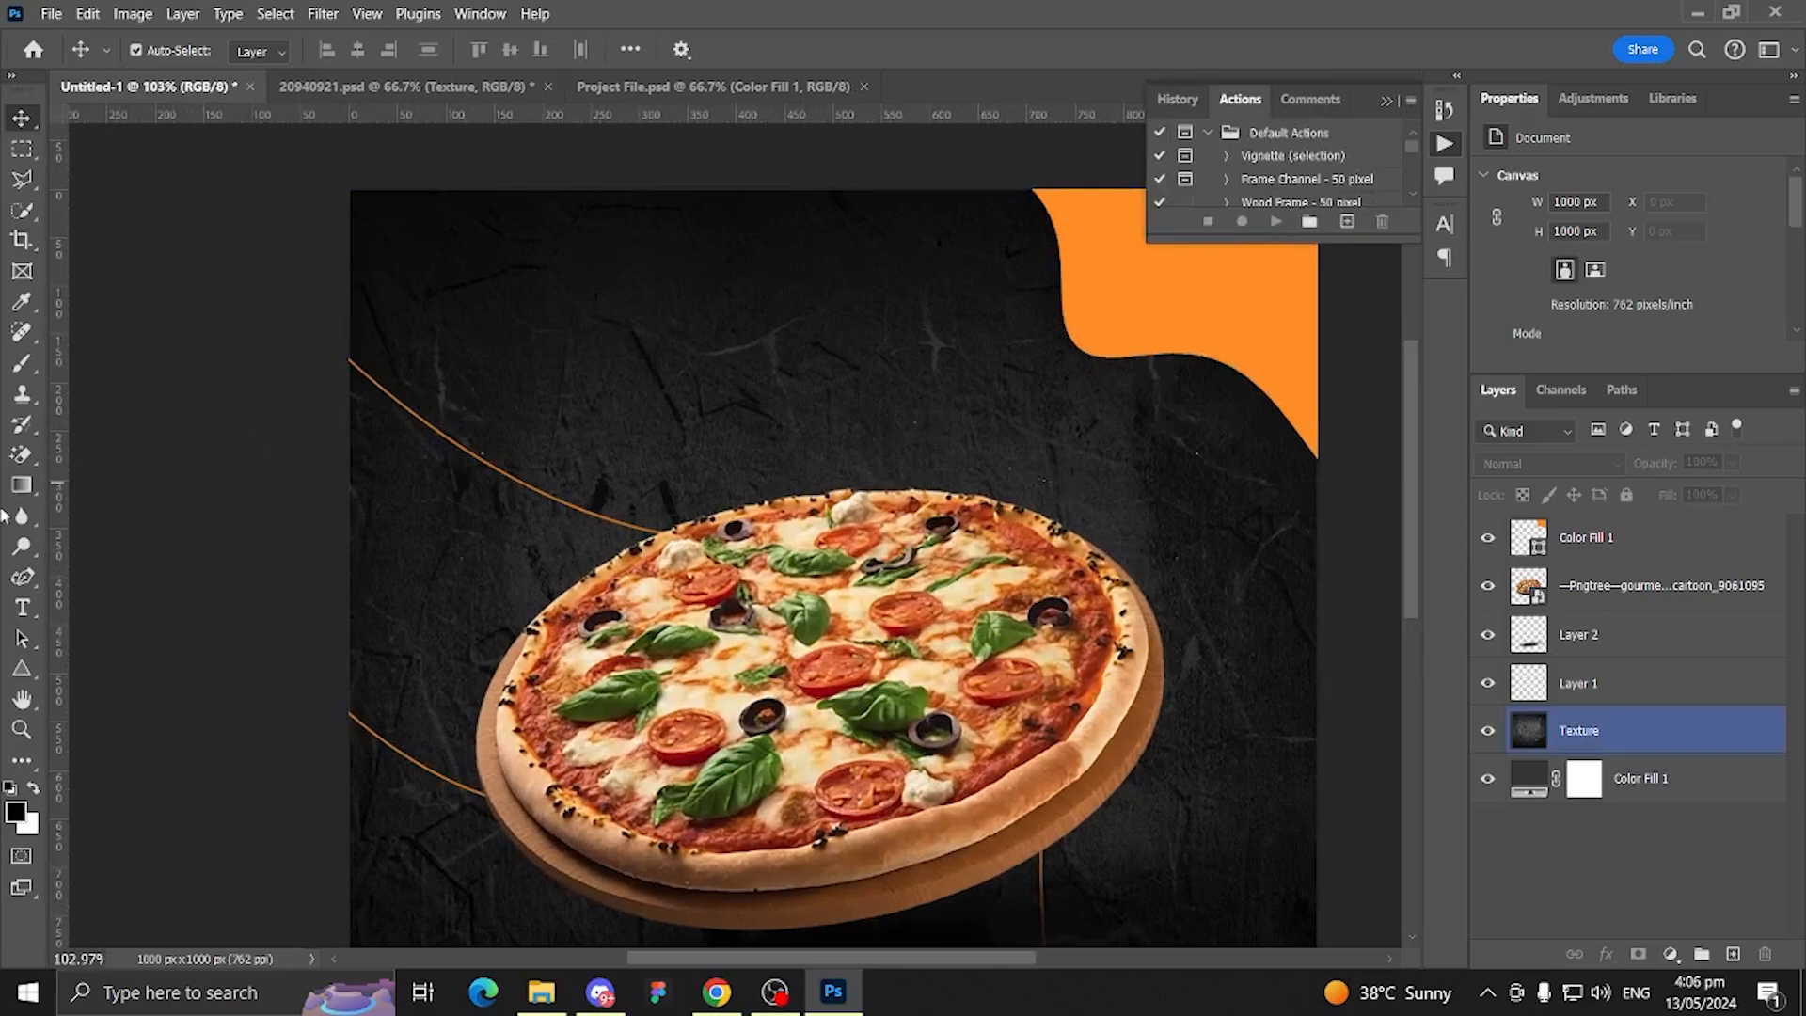
{"action": "left_click", "coordinate": [23, 609]}
{"action": "left_click", "coordinate": [516, 336]}
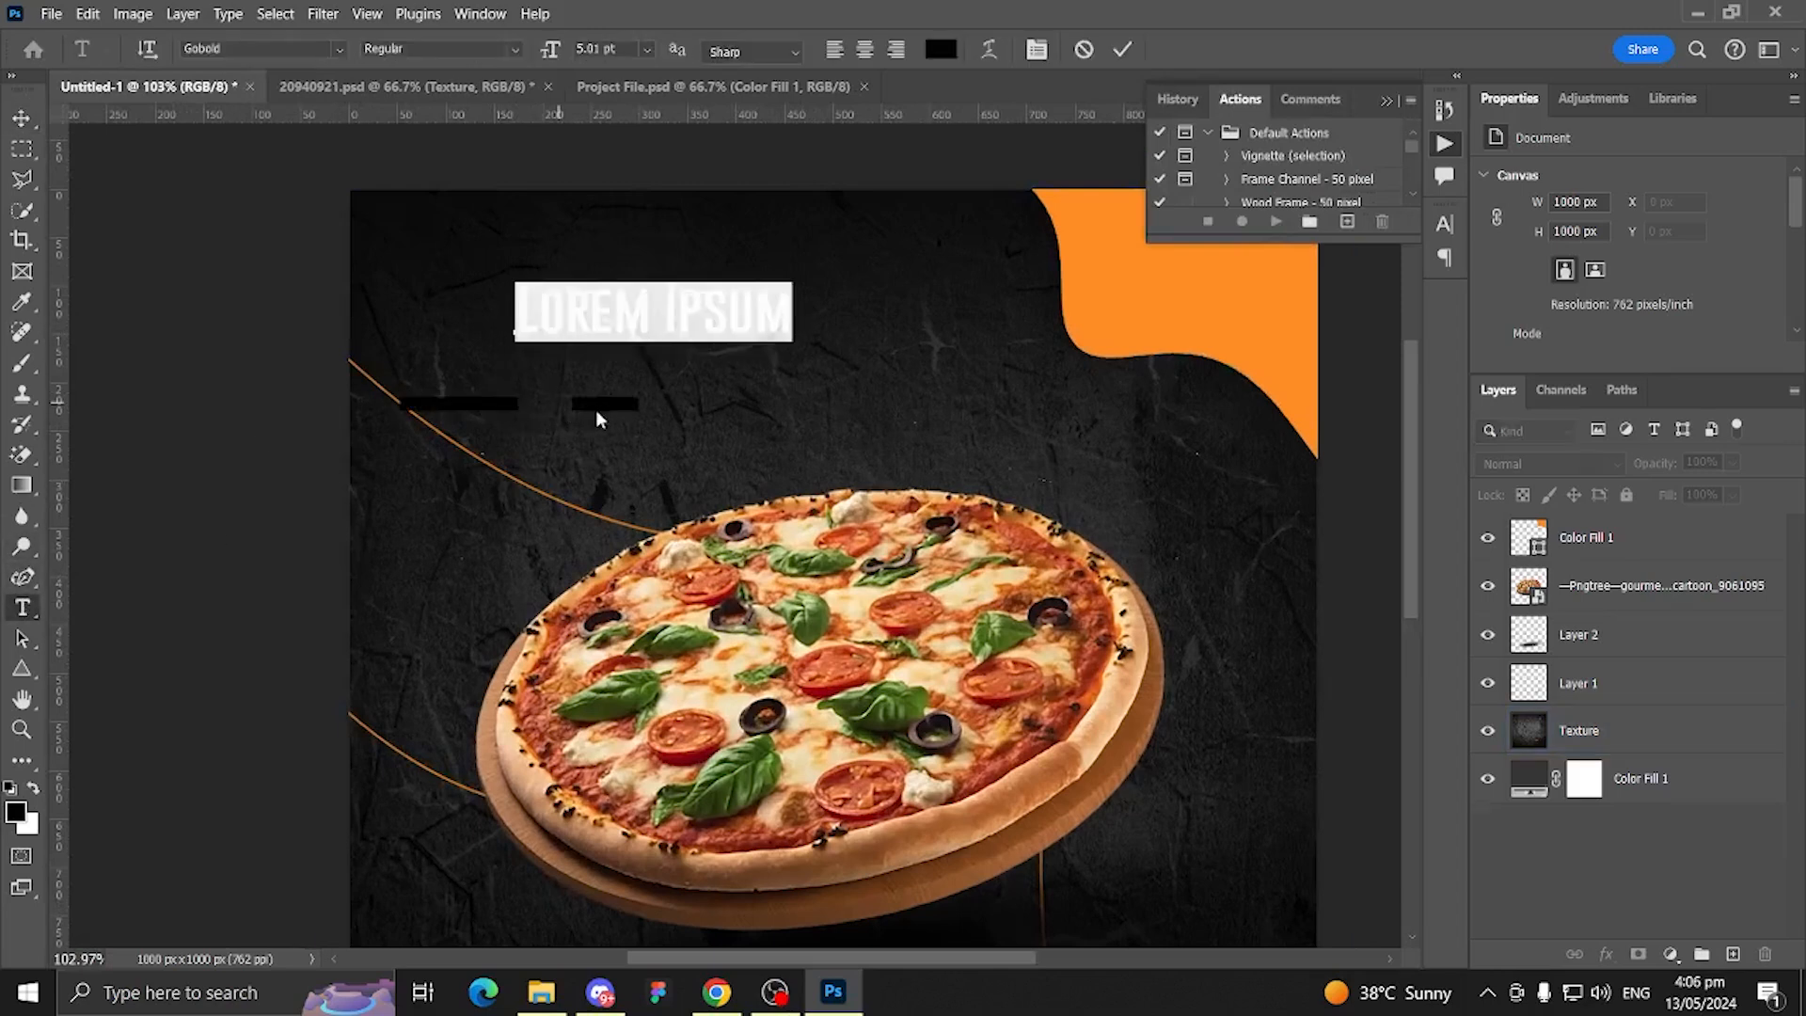
{"action": "type", "text": "DE"}
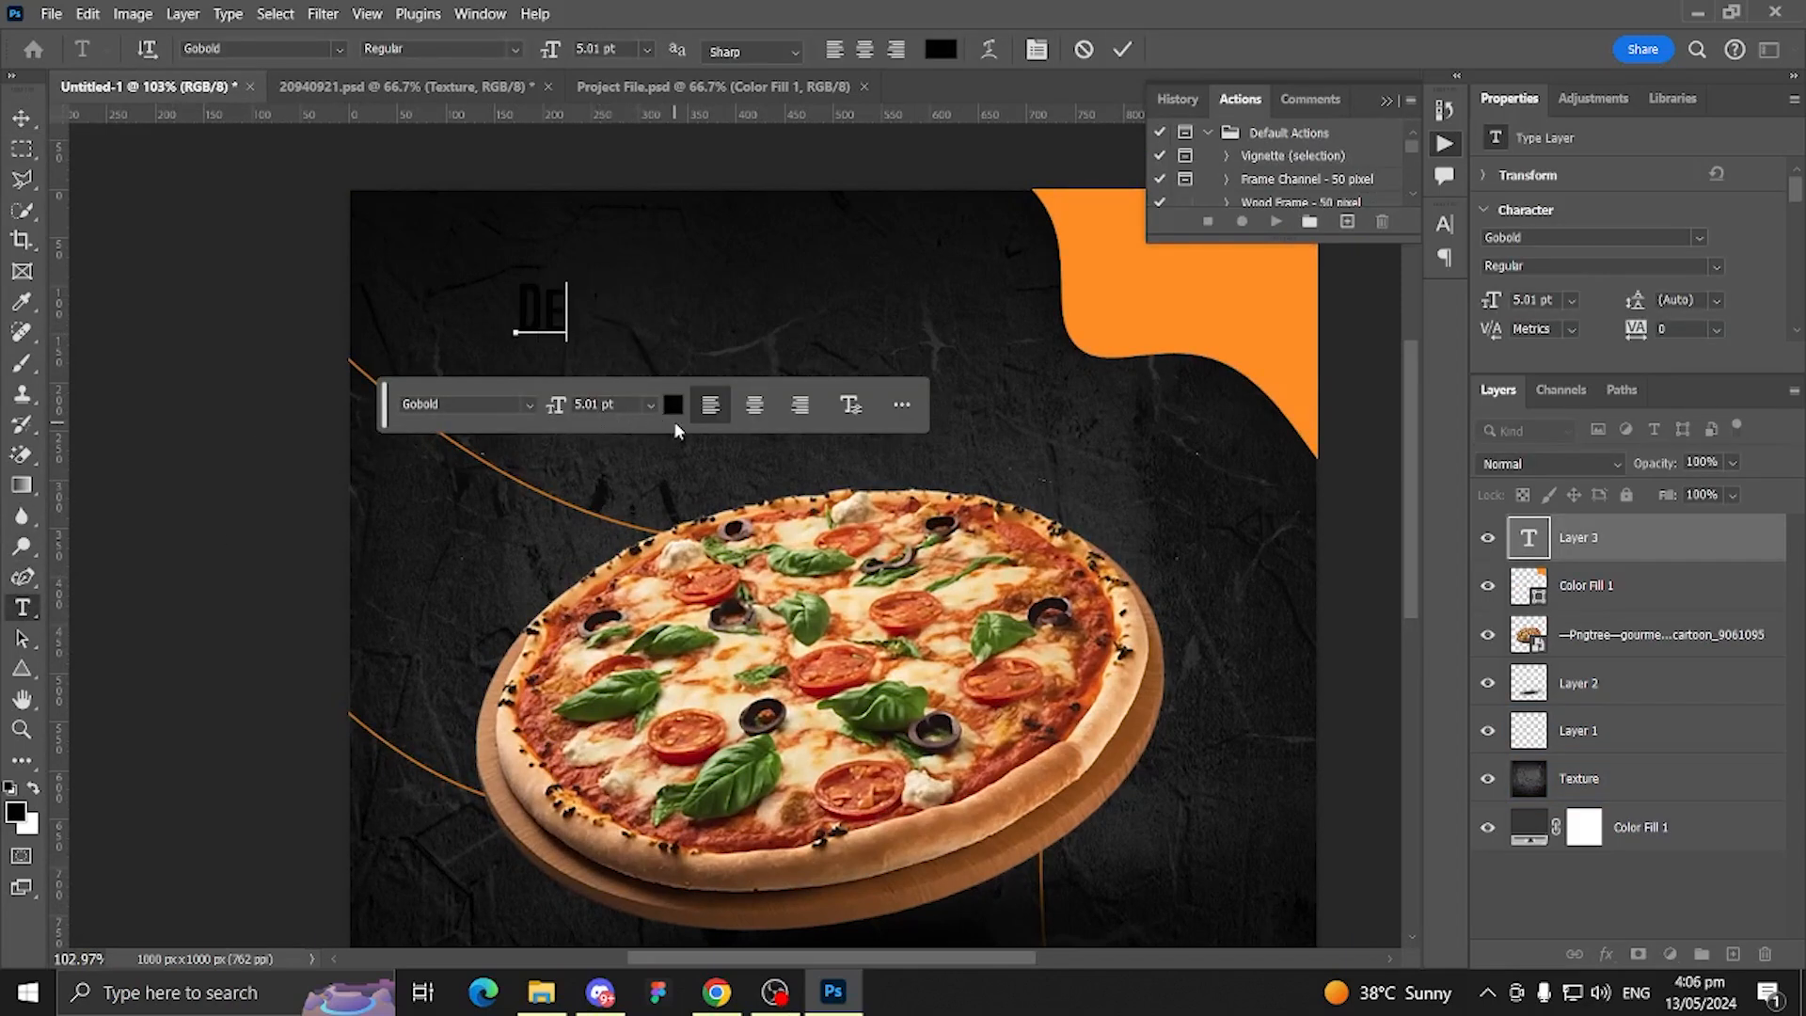
{"action": "type", "text": "licious"}
{"action": "left_click", "coordinate": [21, 117]}
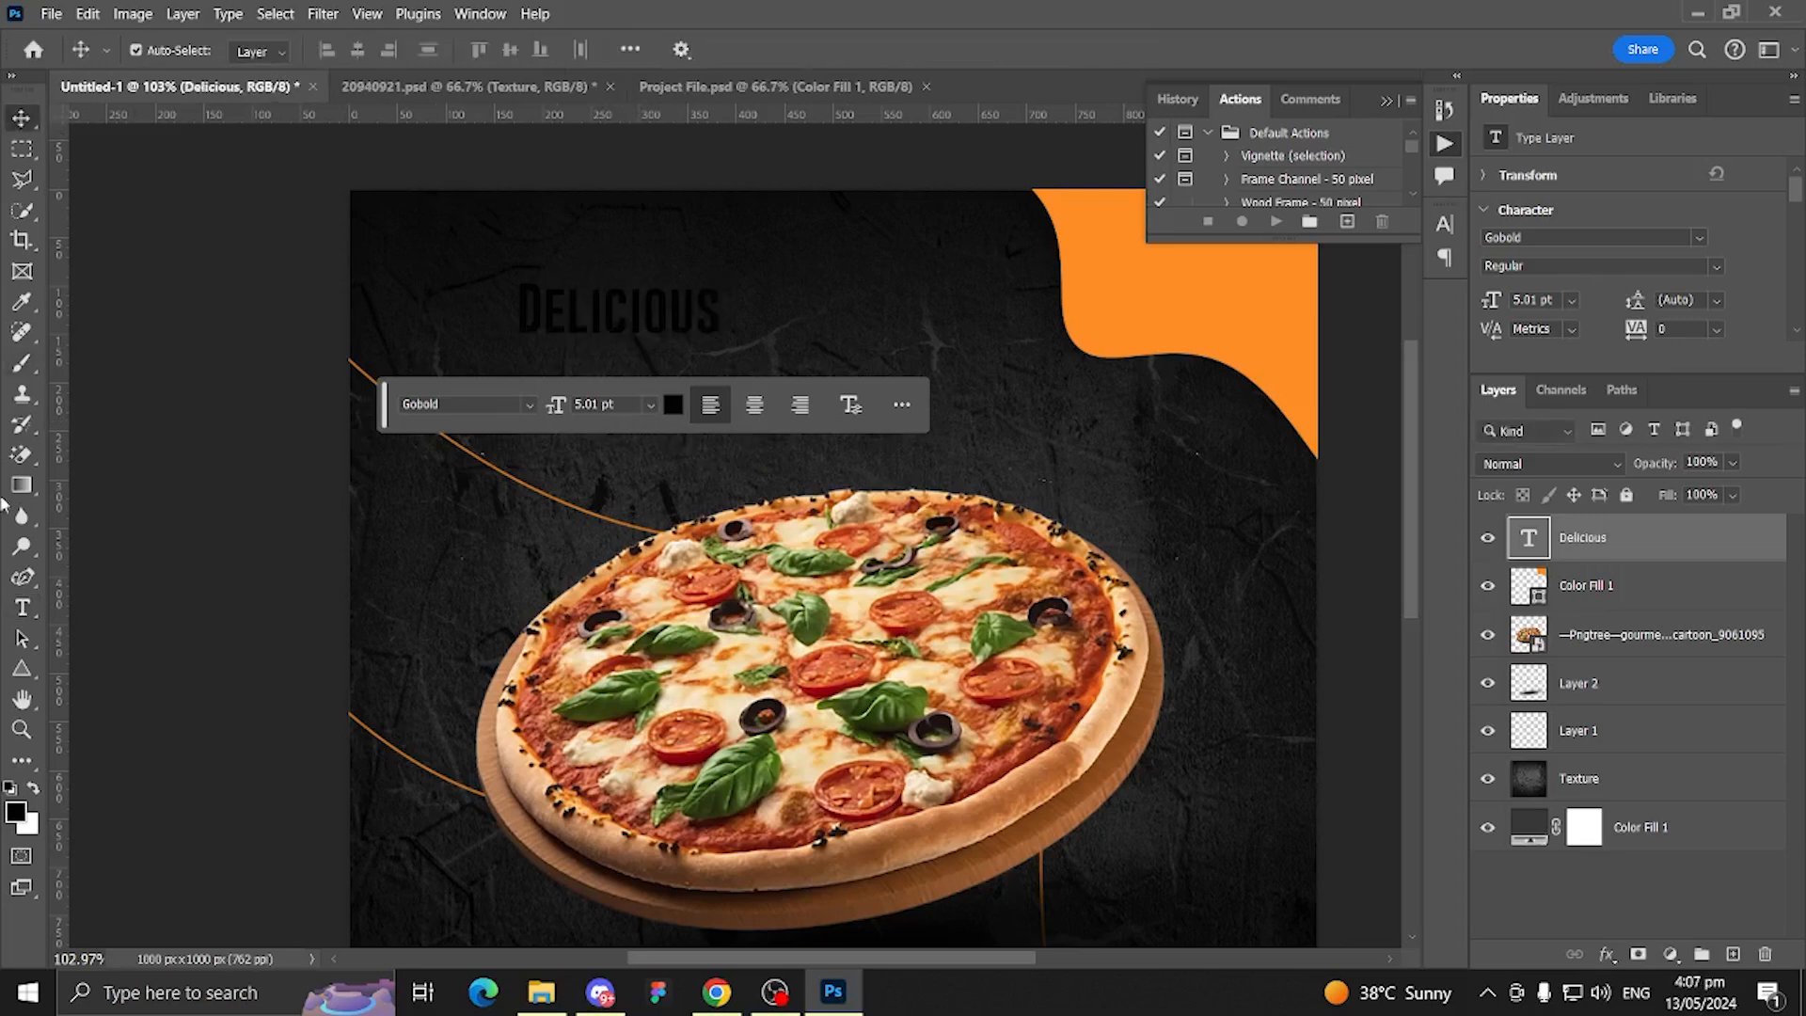
Step: Add a separate text layer reading "PIZZA" in 5.01 pt Gobold below the "Delicious" text
{"action": "key", "text": "t"}
{"action": "left_click", "coordinate": [584, 467]}
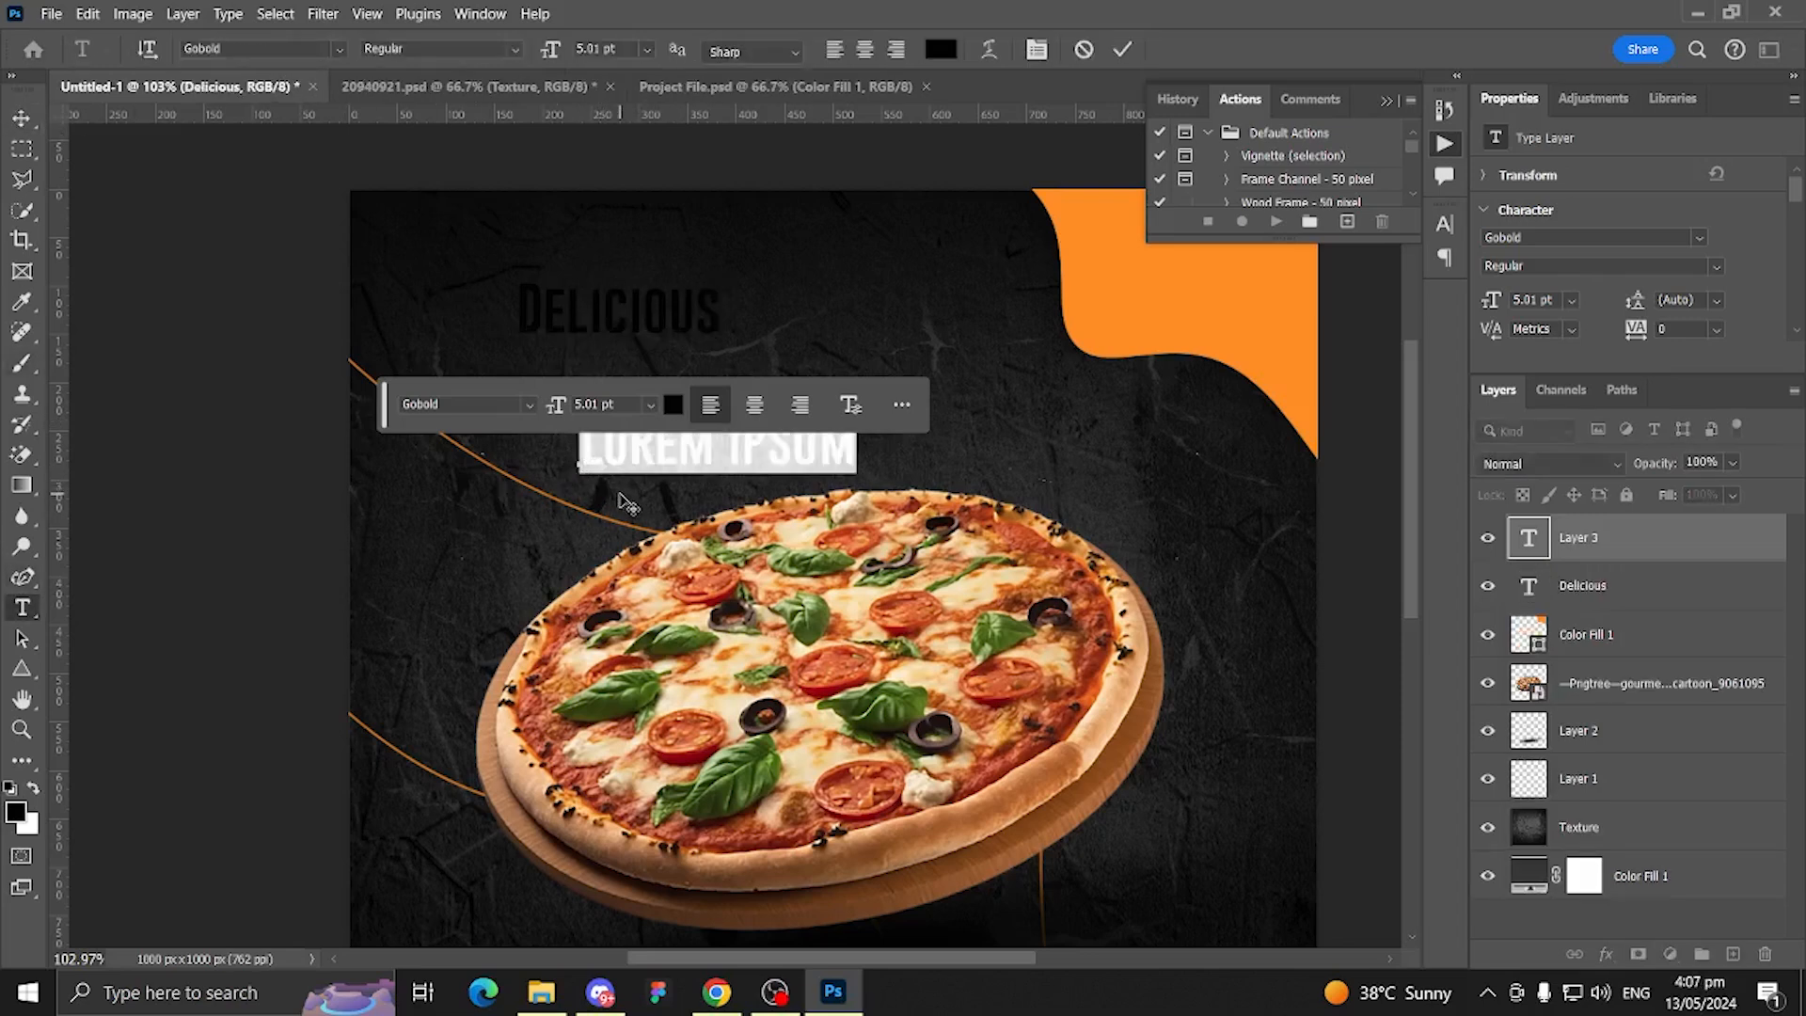
{"action": "type", "text": "PIZZA"}
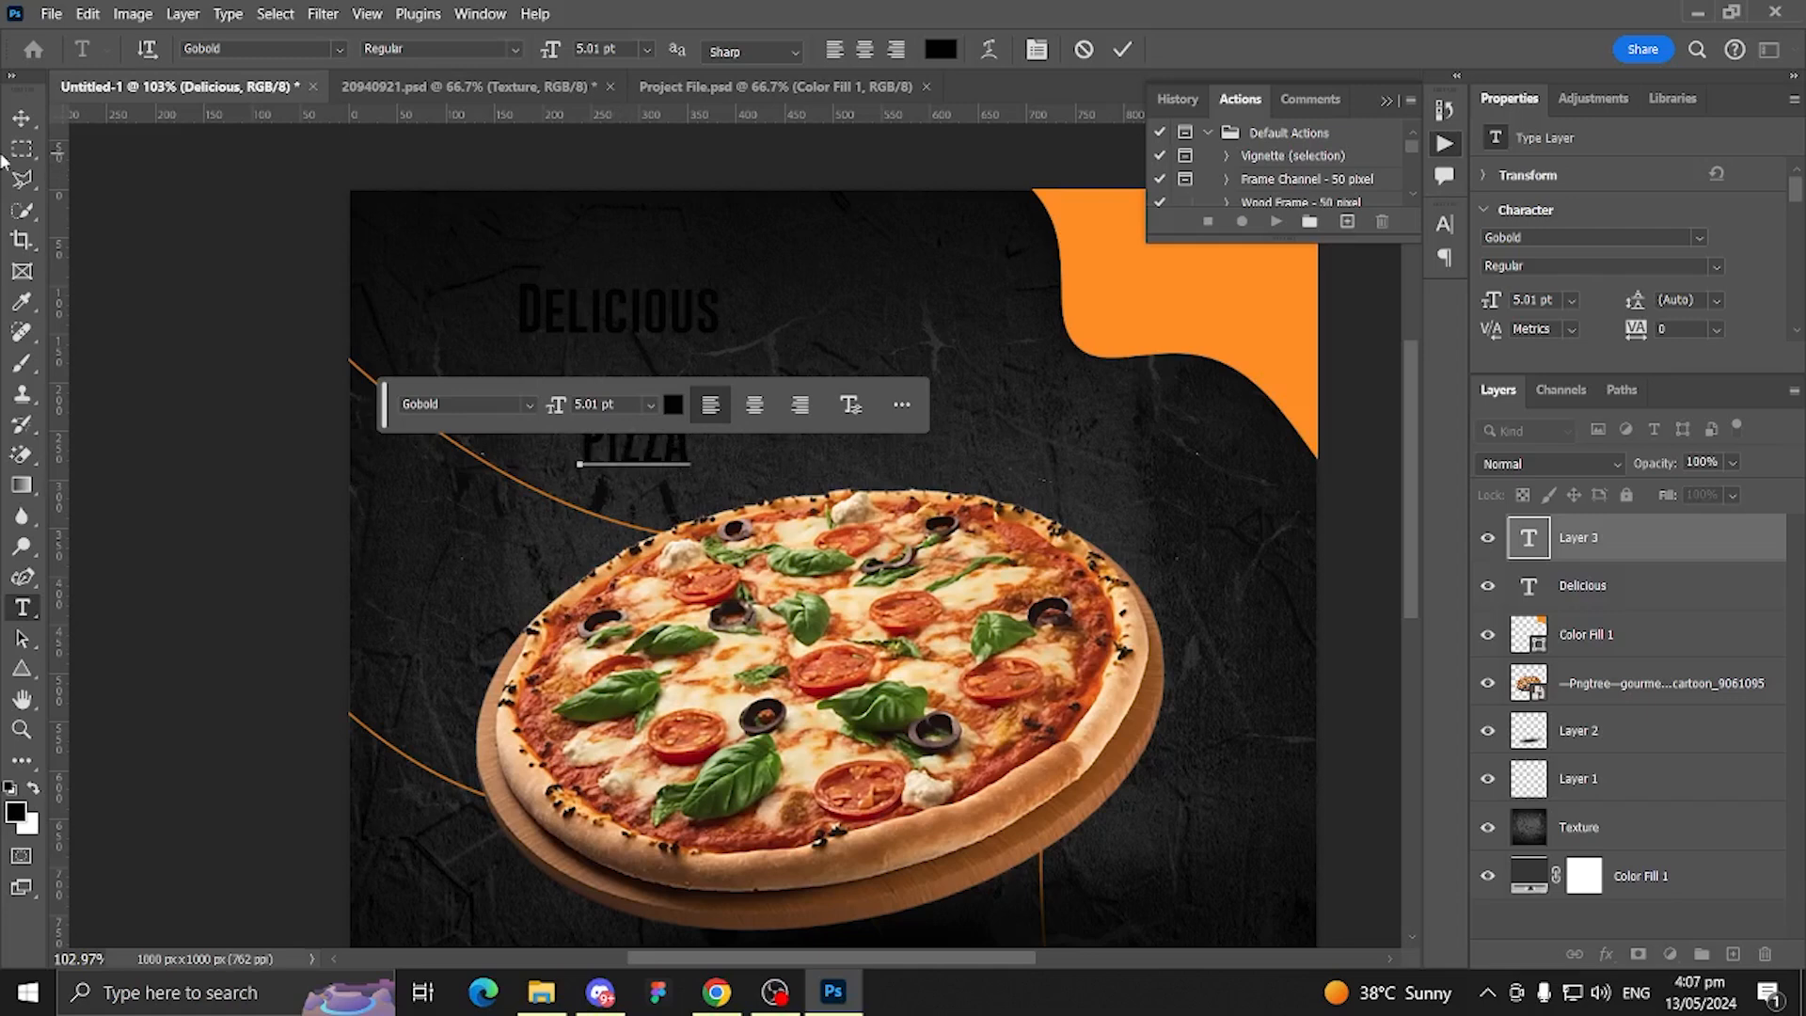
{"action": "left_click", "coordinate": [21, 119]}
Step: Enlarge "PIZZA" proportionally to about 14.97 pt and move "Delicious" directly above it with their left edges aligned
{"action": "key", "text": "ctrl+t"}
{"action": "scroll", "coordinate": [499, 449], "scroll_direction": "up", "scroll_amount": 3}
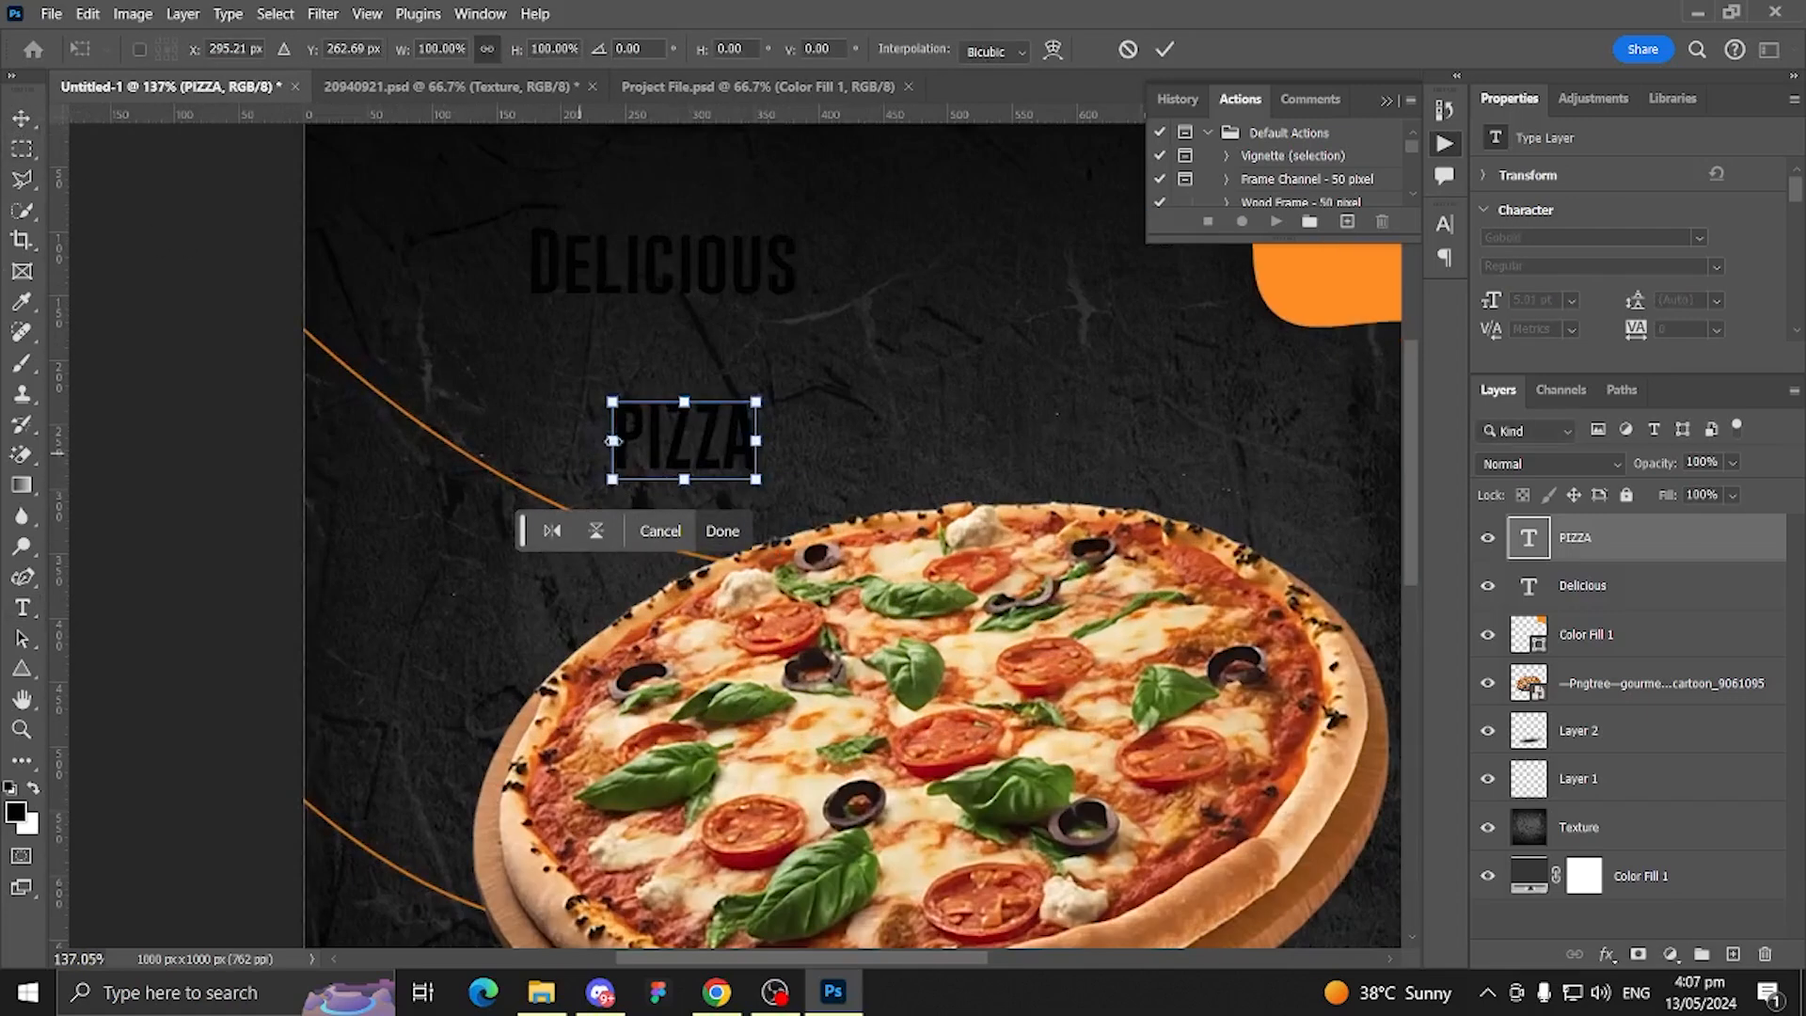
{"action": "left_click_drag", "start_coordinate": [747, 406], "coordinate": [1058, 292]}
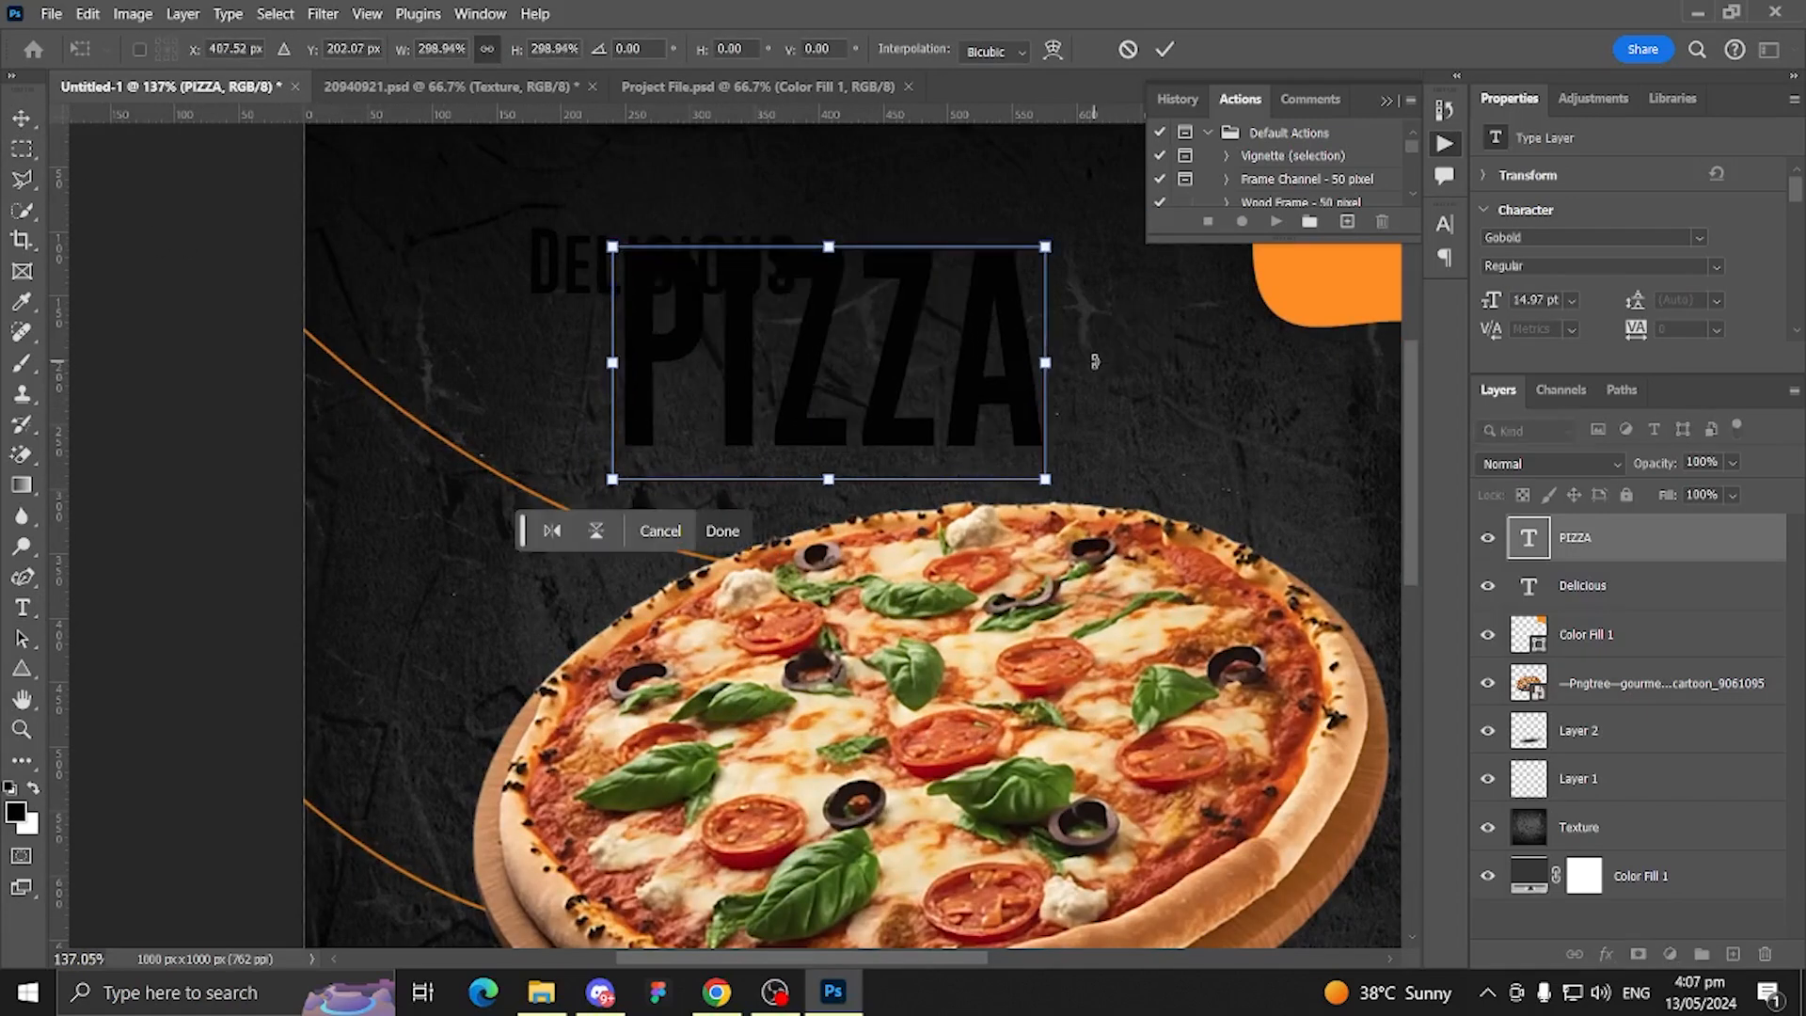
{"action": "key", "text": "Return"}
{"action": "scroll", "coordinate": [859, 273], "scroll_direction": "up", "scroll_amount": 1}
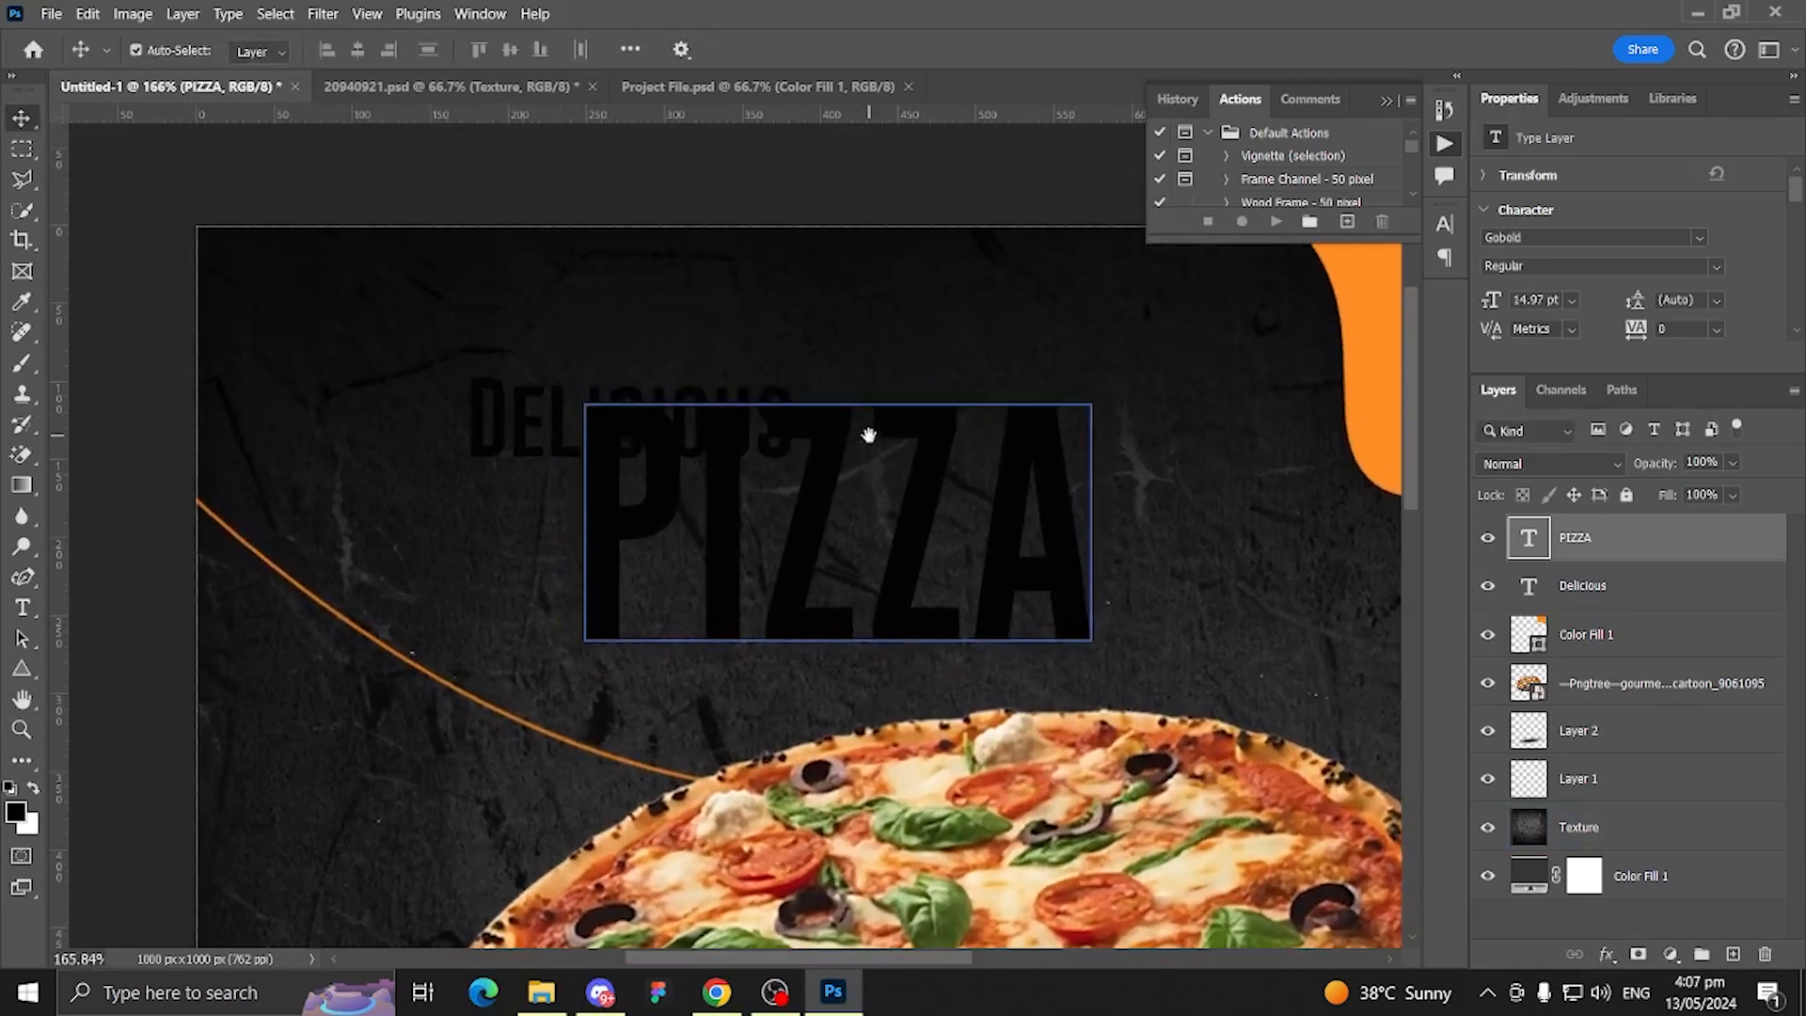
{"action": "left_click", "coordinate": [517, 405]}
{"action": "mouse_move", "coordinate": [592, 335]}
{"action": "left_mouse_down"}
{"action": "mouse_move", "coordinate": [646, 319]}
{"action": "mouse_move", "coordinate": [615, 325]}
{"action": "mouse_move", "coordinate": [617, 342]}
{"action": "left_mouse_up"}
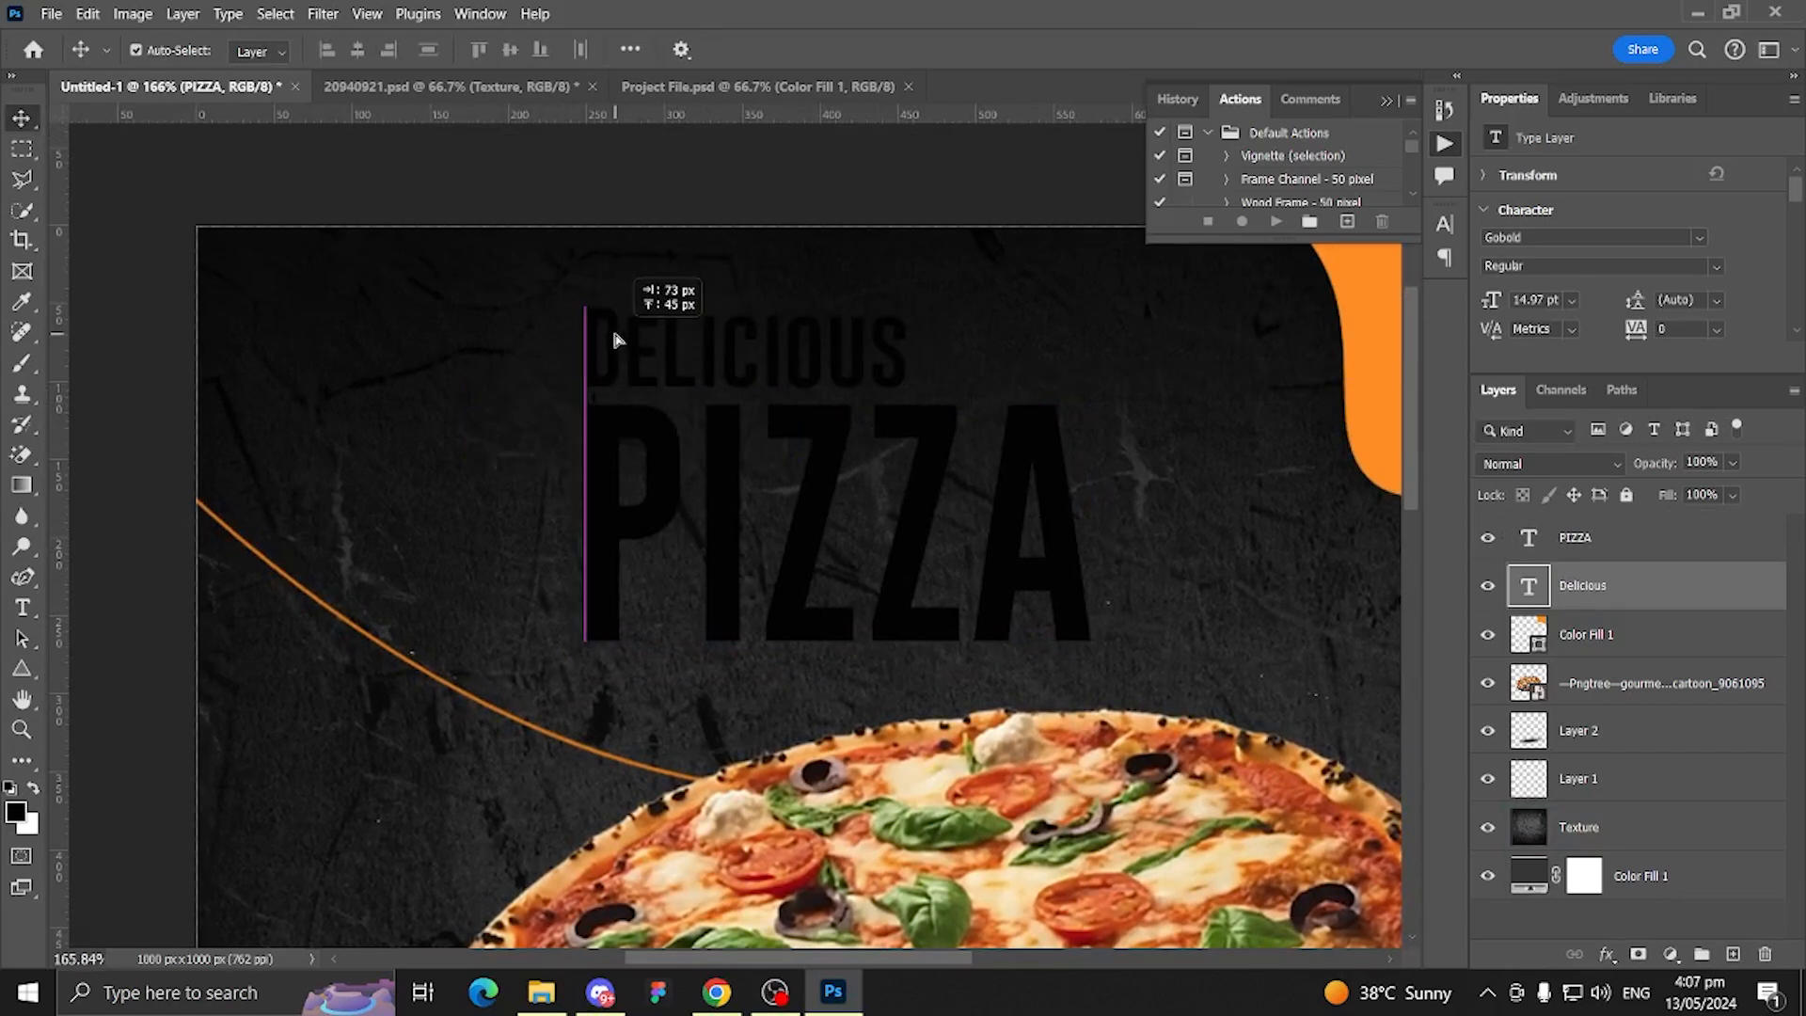
Step: Recolour the "PIZZA" text orange (ff9600) by sampling the corner shape
{"action": "left_click", "coordinate": [652, 467]}
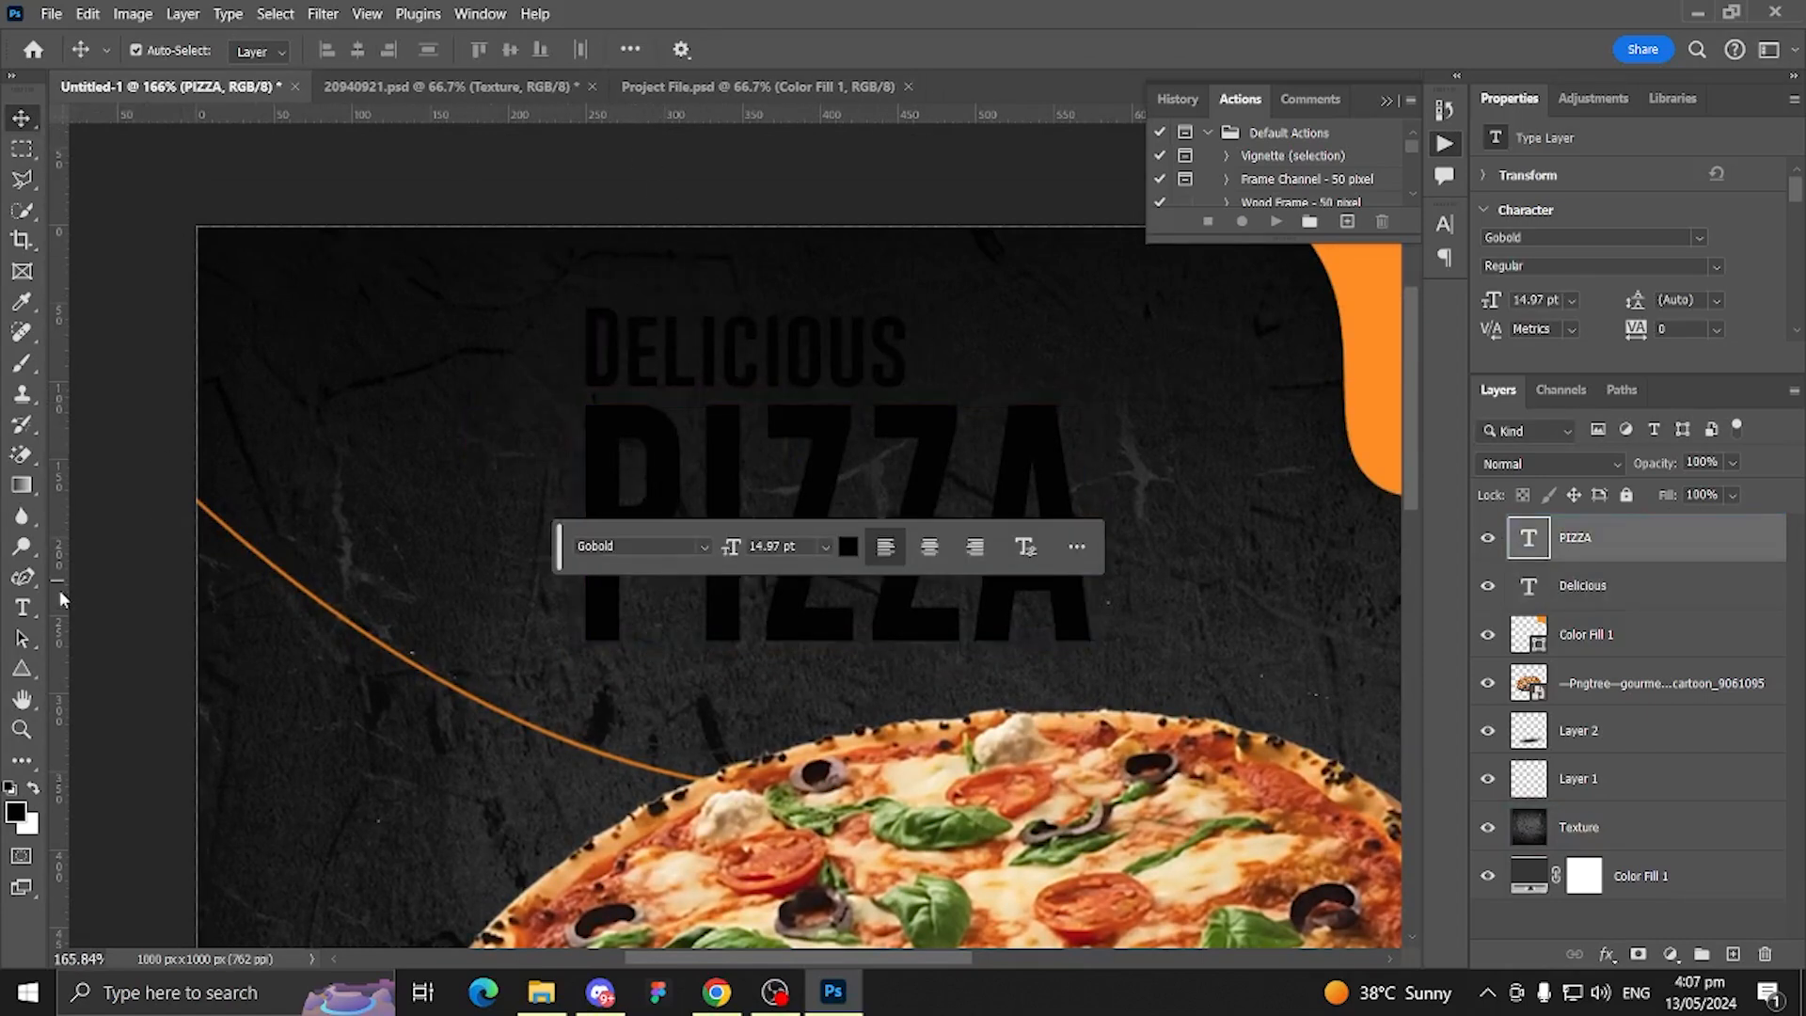
{"action": "left_click", "coordinate": [23, 608]}
{"action": "left_click", "coordinate": [941, 49]}
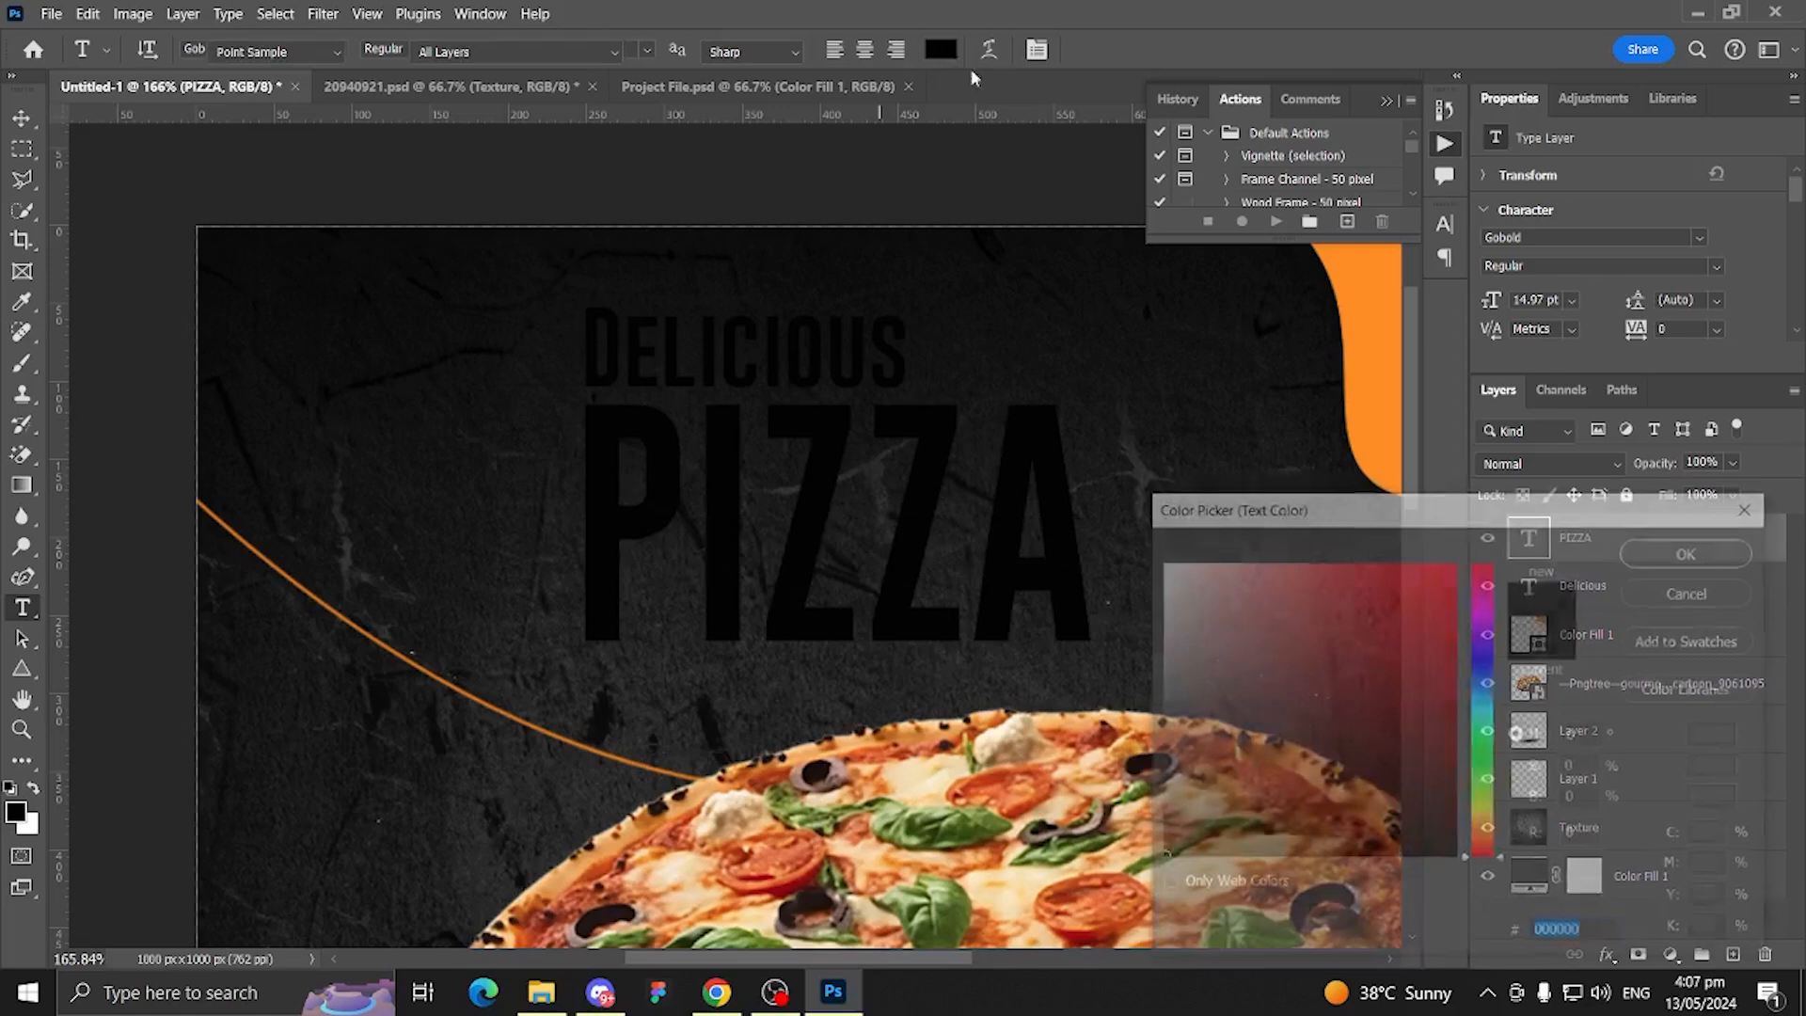
{"action": "left_click", "coordinate": [1364, 280]}
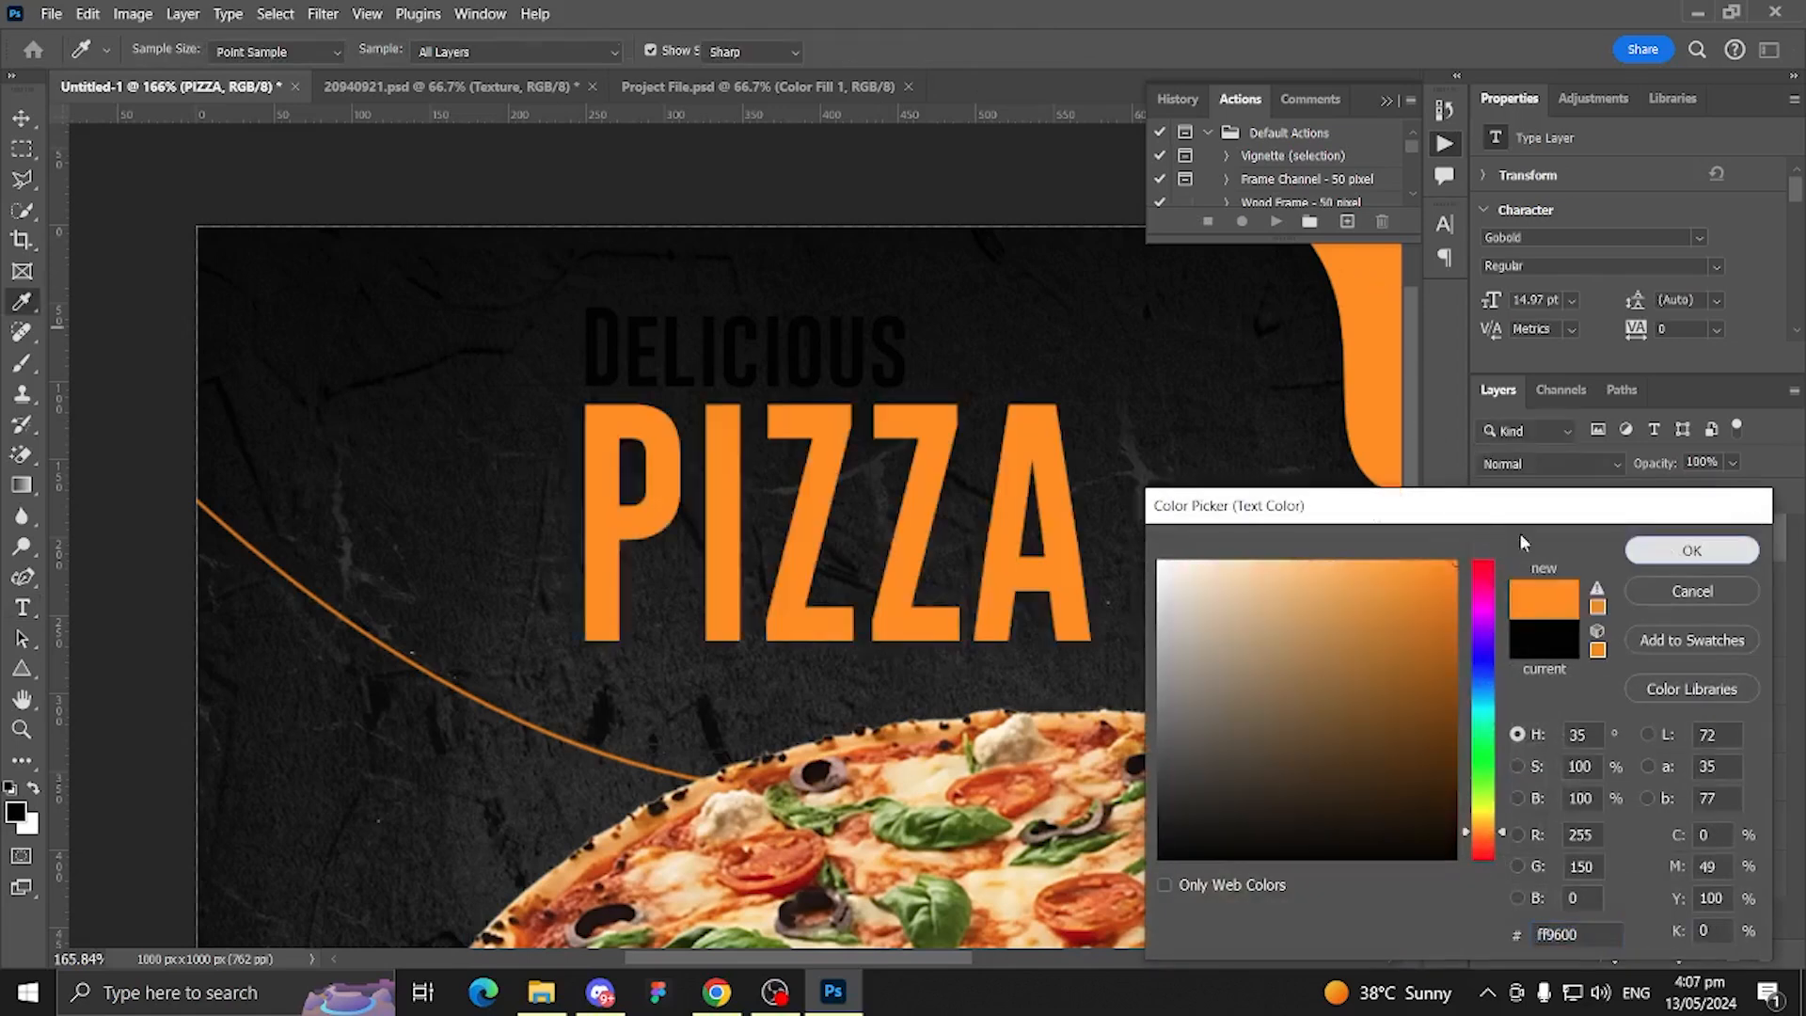
{"action": "left_click", "coordinate": [1691, 550]}
Step: Change the "Delicious" text to the Fair Prosper font and colour it white (ffffff)
{"action": "double_click", "coordinate": [794, 351]}
{"action": "left_click", "coordinate": [339, 49]}
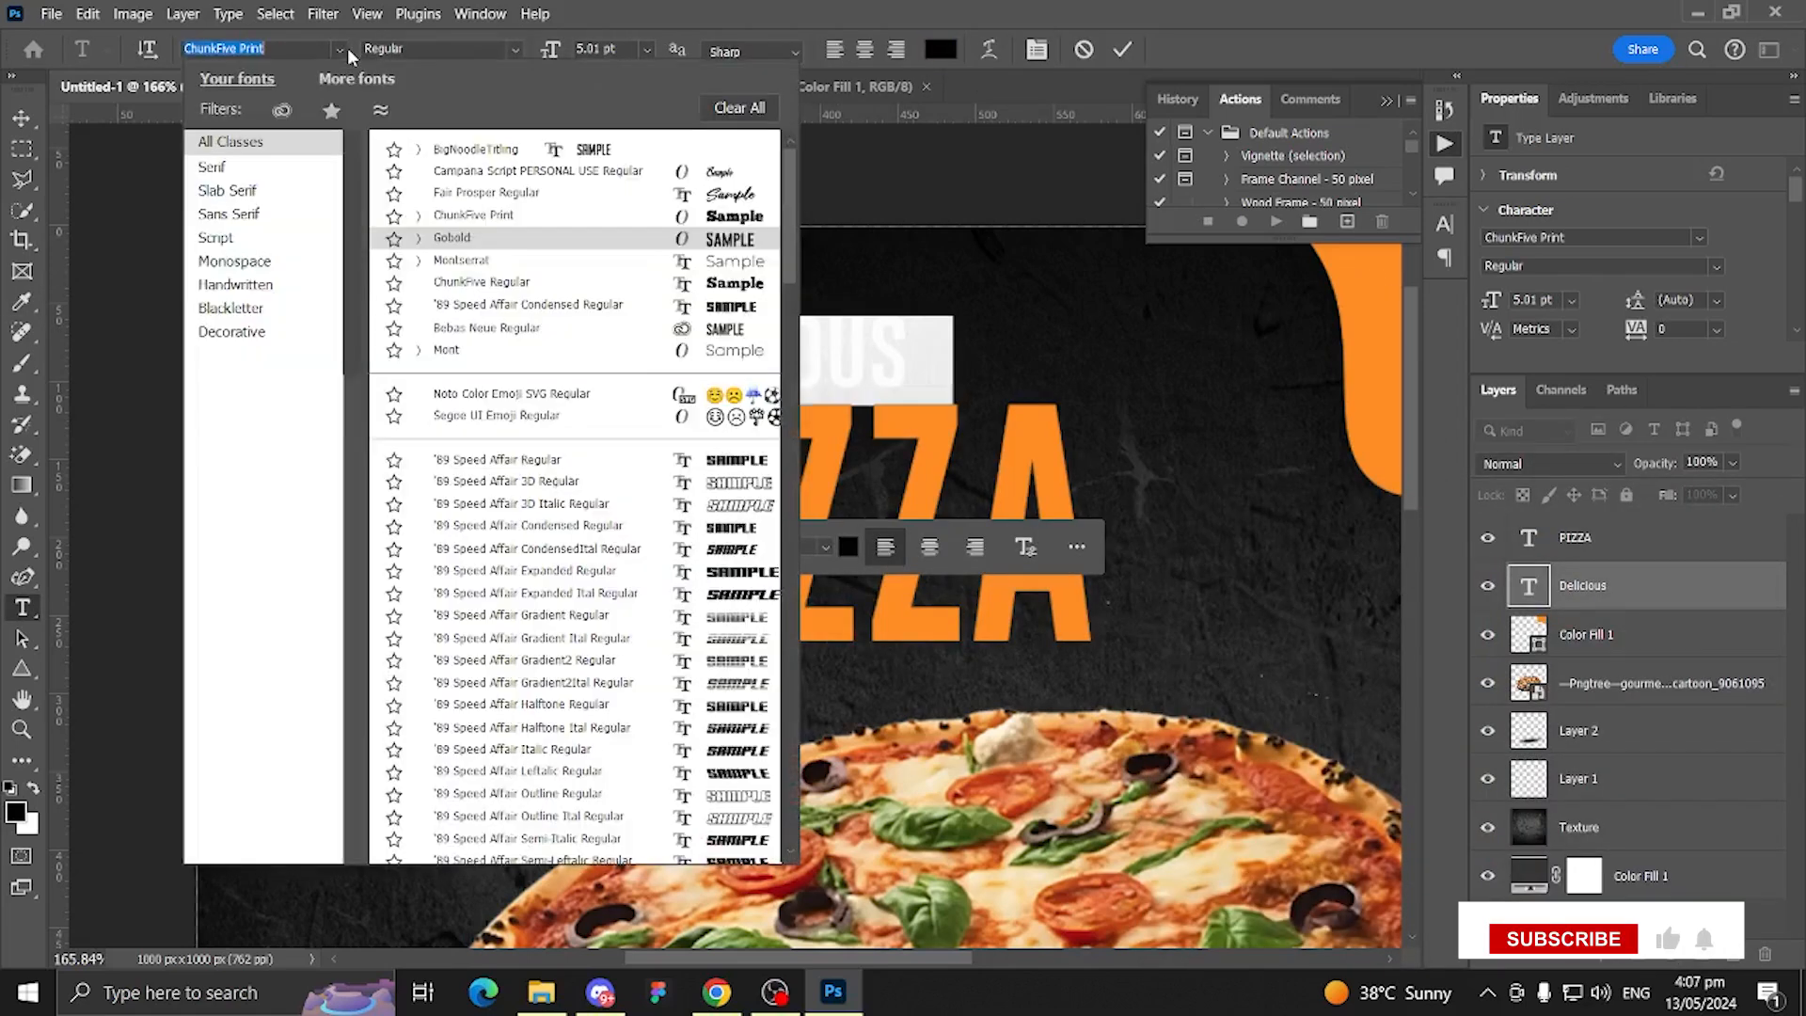
{"action": "left_click", "coordinate": [533, 201]}
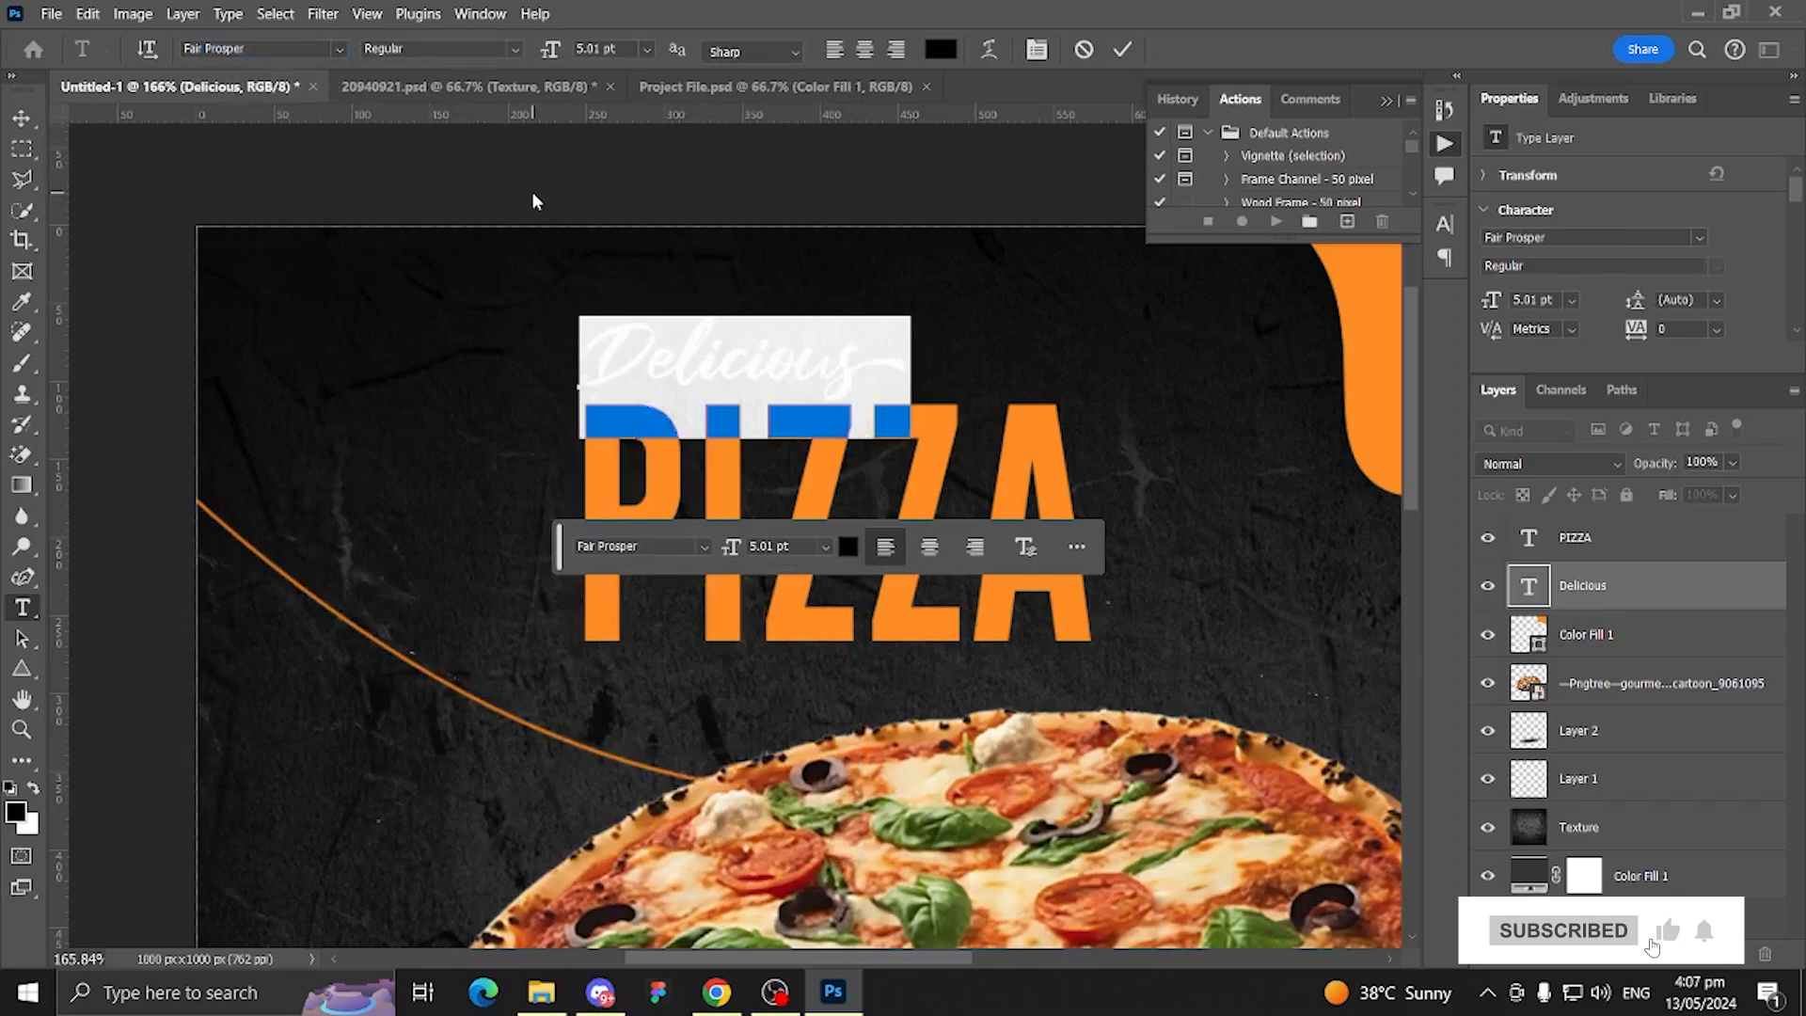
{"action": "left_click", "coordinate": [940, 49]}
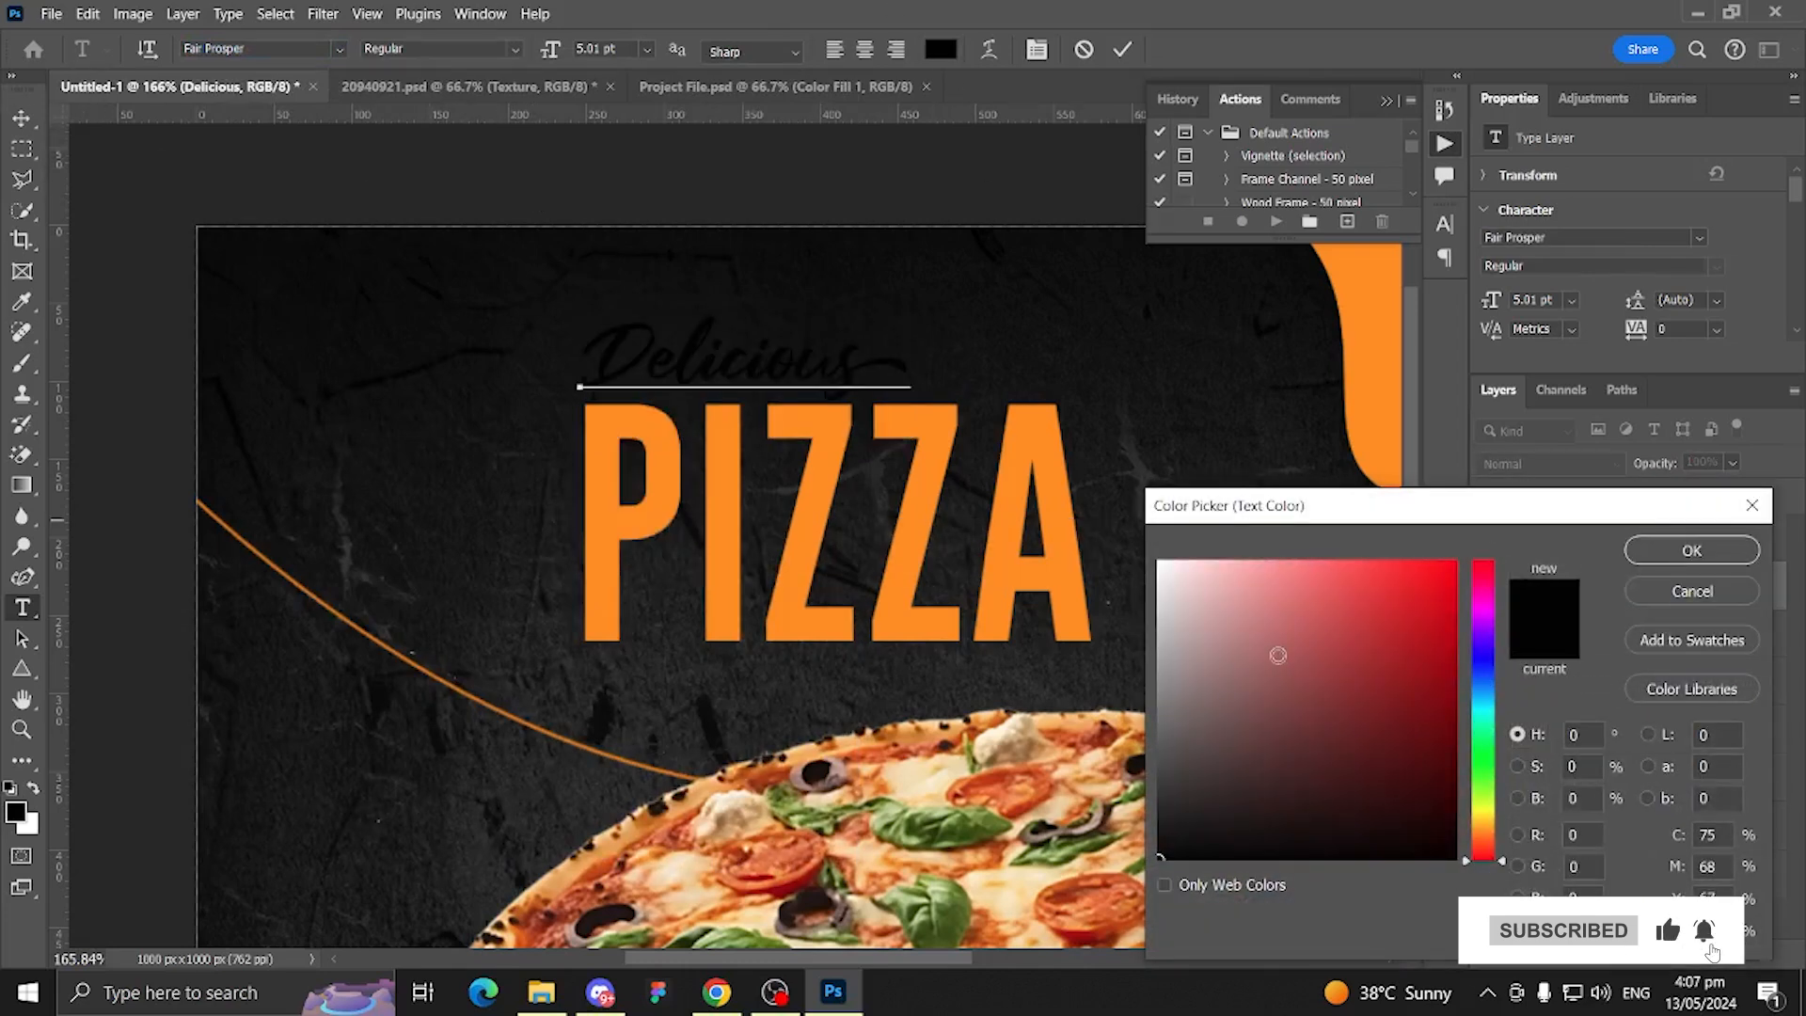
{"action": "type", "text": "ffffff"}
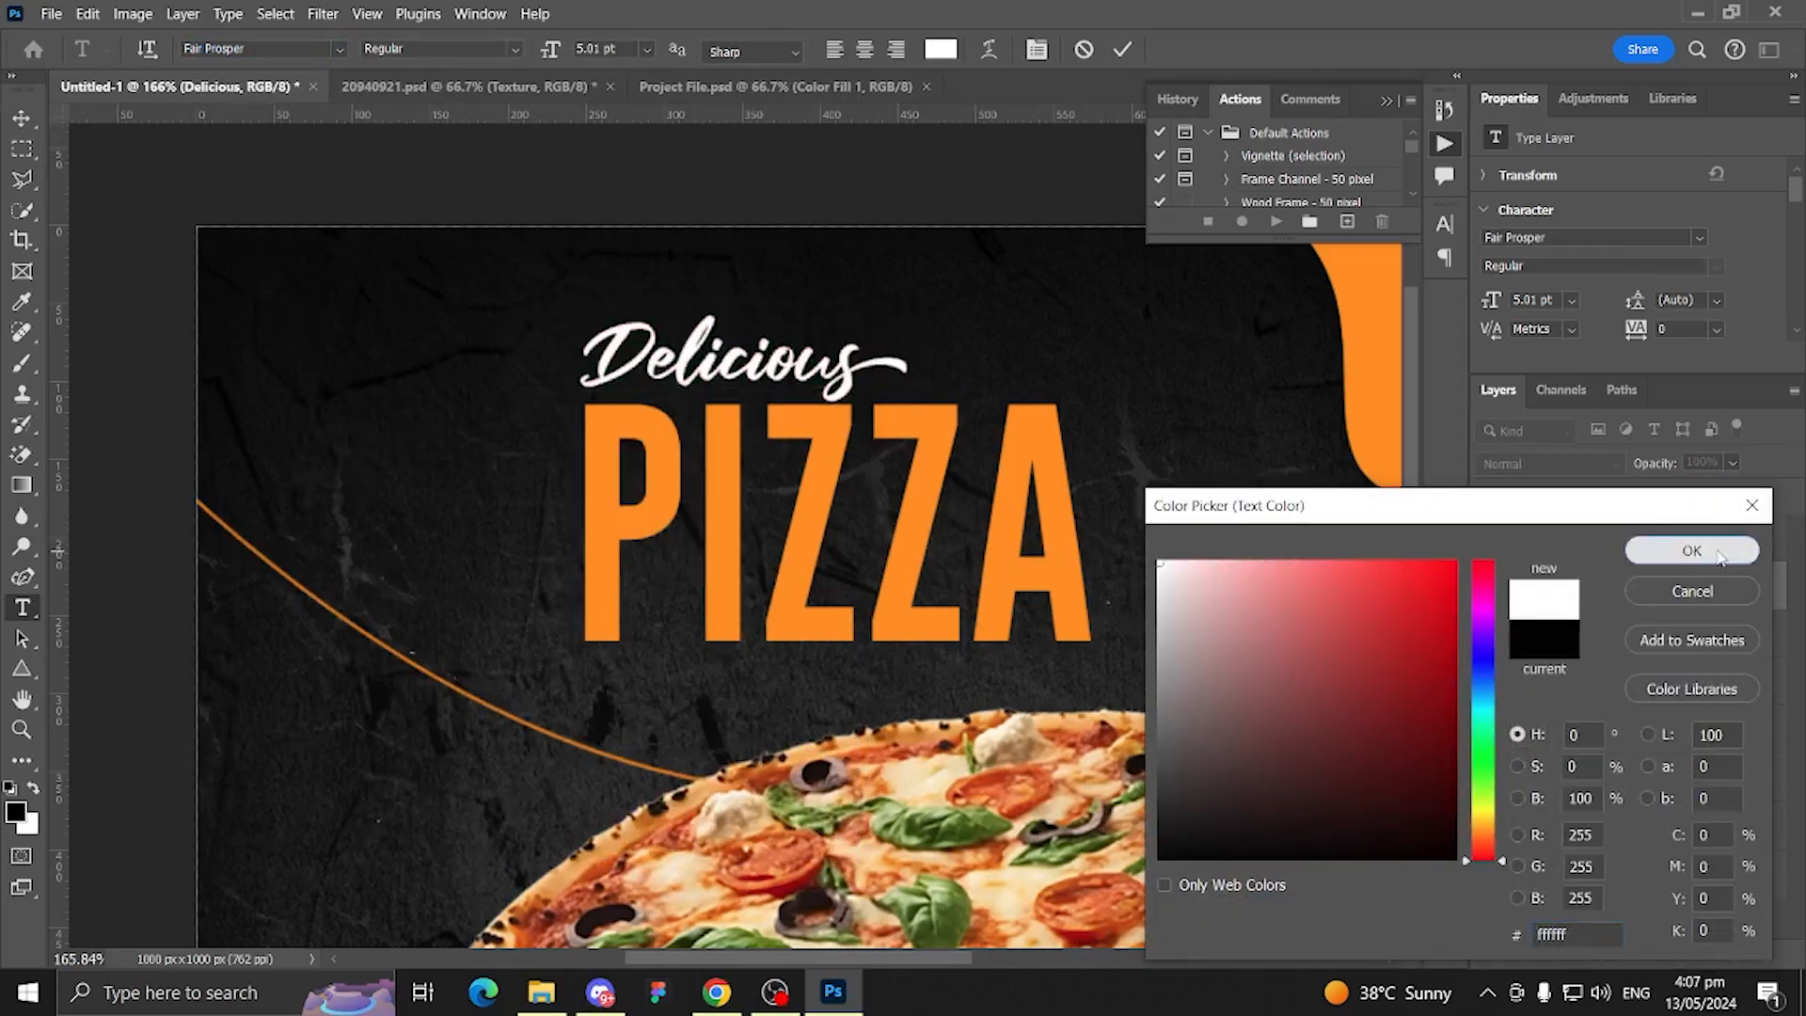
{"action": "left_click", "coordinate": [1715, 554]}
Step: Nudge "Delicious" into place over "PIZZA" and move its layer above the PIZZA layer
{"action": "left_click", "coordinate": [20, 120]}
{"action": "mouse_move", "coordinate": [715, 355]}
{"action": "left_mouse_down"}
{"action": "mouse_move", "coordinate": [743, 369]}
{"action": "mouse_move", "coordinate": [704, 346]}
{"action": "mouse_move", "coordinate": [705, 362]}
{"action": "left_mouse_up"}
{"action": "left_click_drag", "start_coordinate": [1584, 536], "coordinate": [1584, 606]}
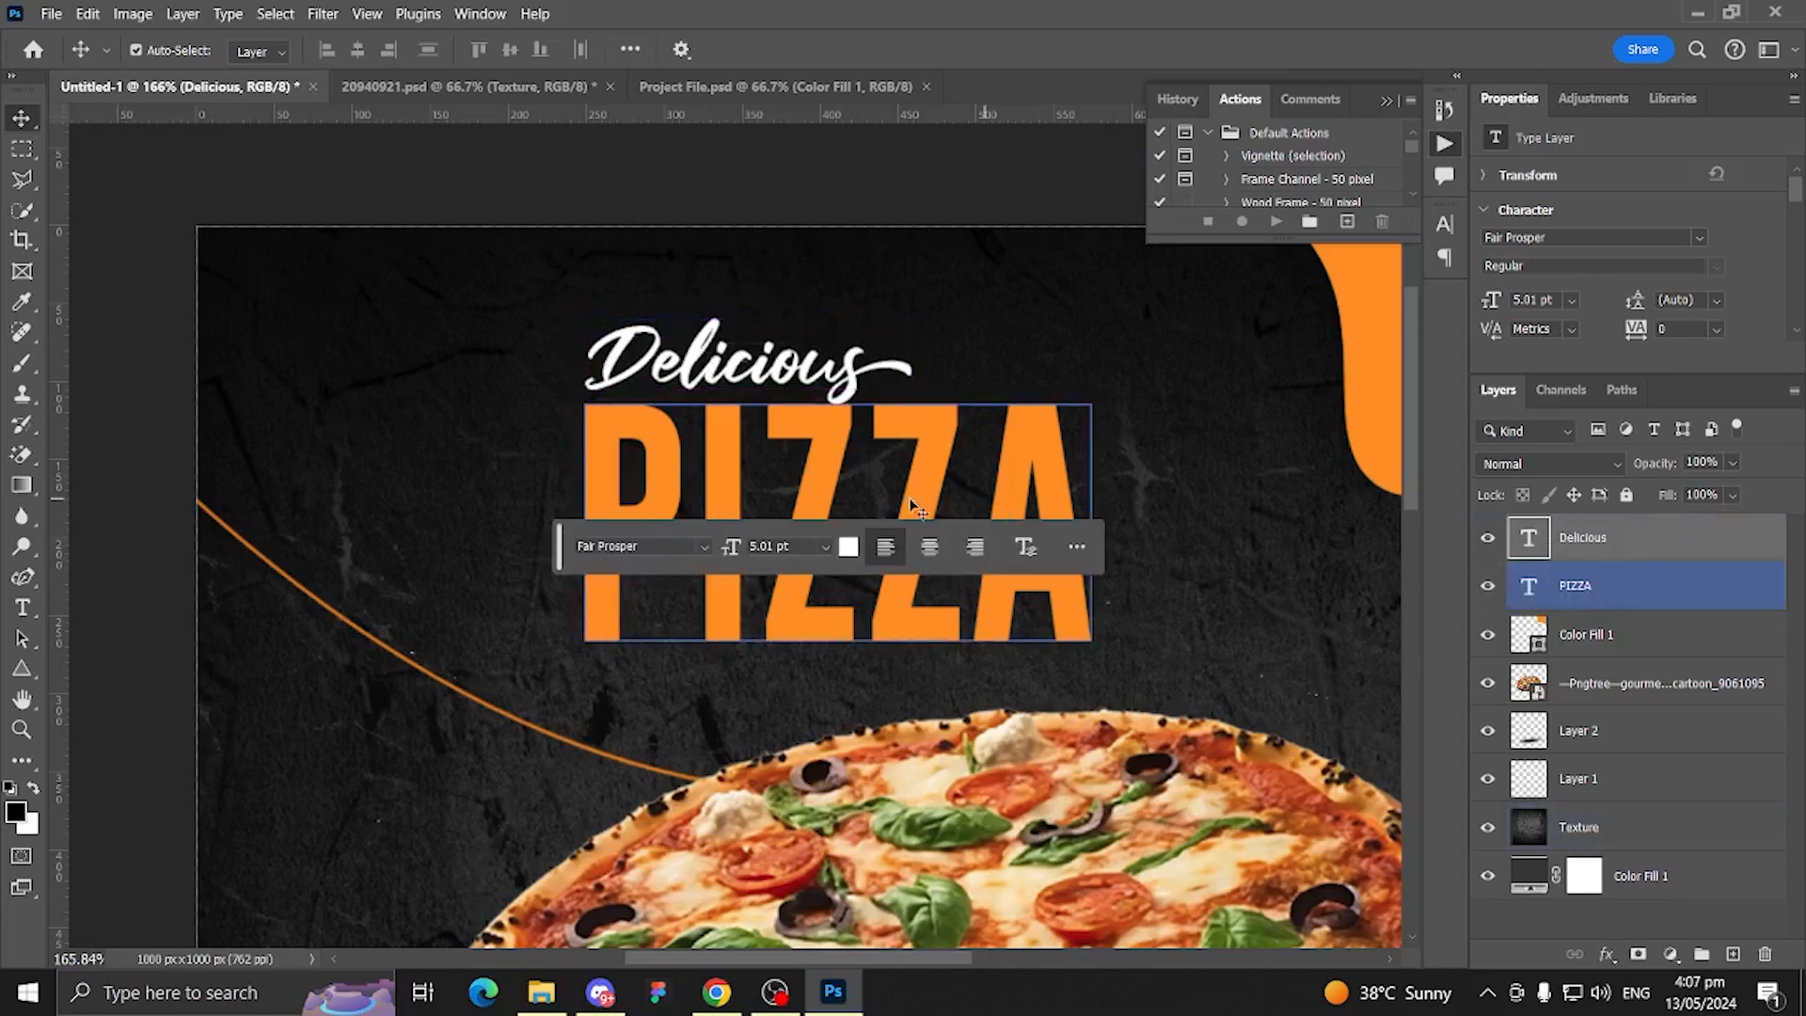
Step: Add a white text layer reading "Enjoy Your Every Bite" beneath "PIZZA"
{"action": "left_click", "coordinate": [389, 157]}
{"action": "left_click_drag", "start_coordinate": [655, 651], "coordinate": [528, 549]}
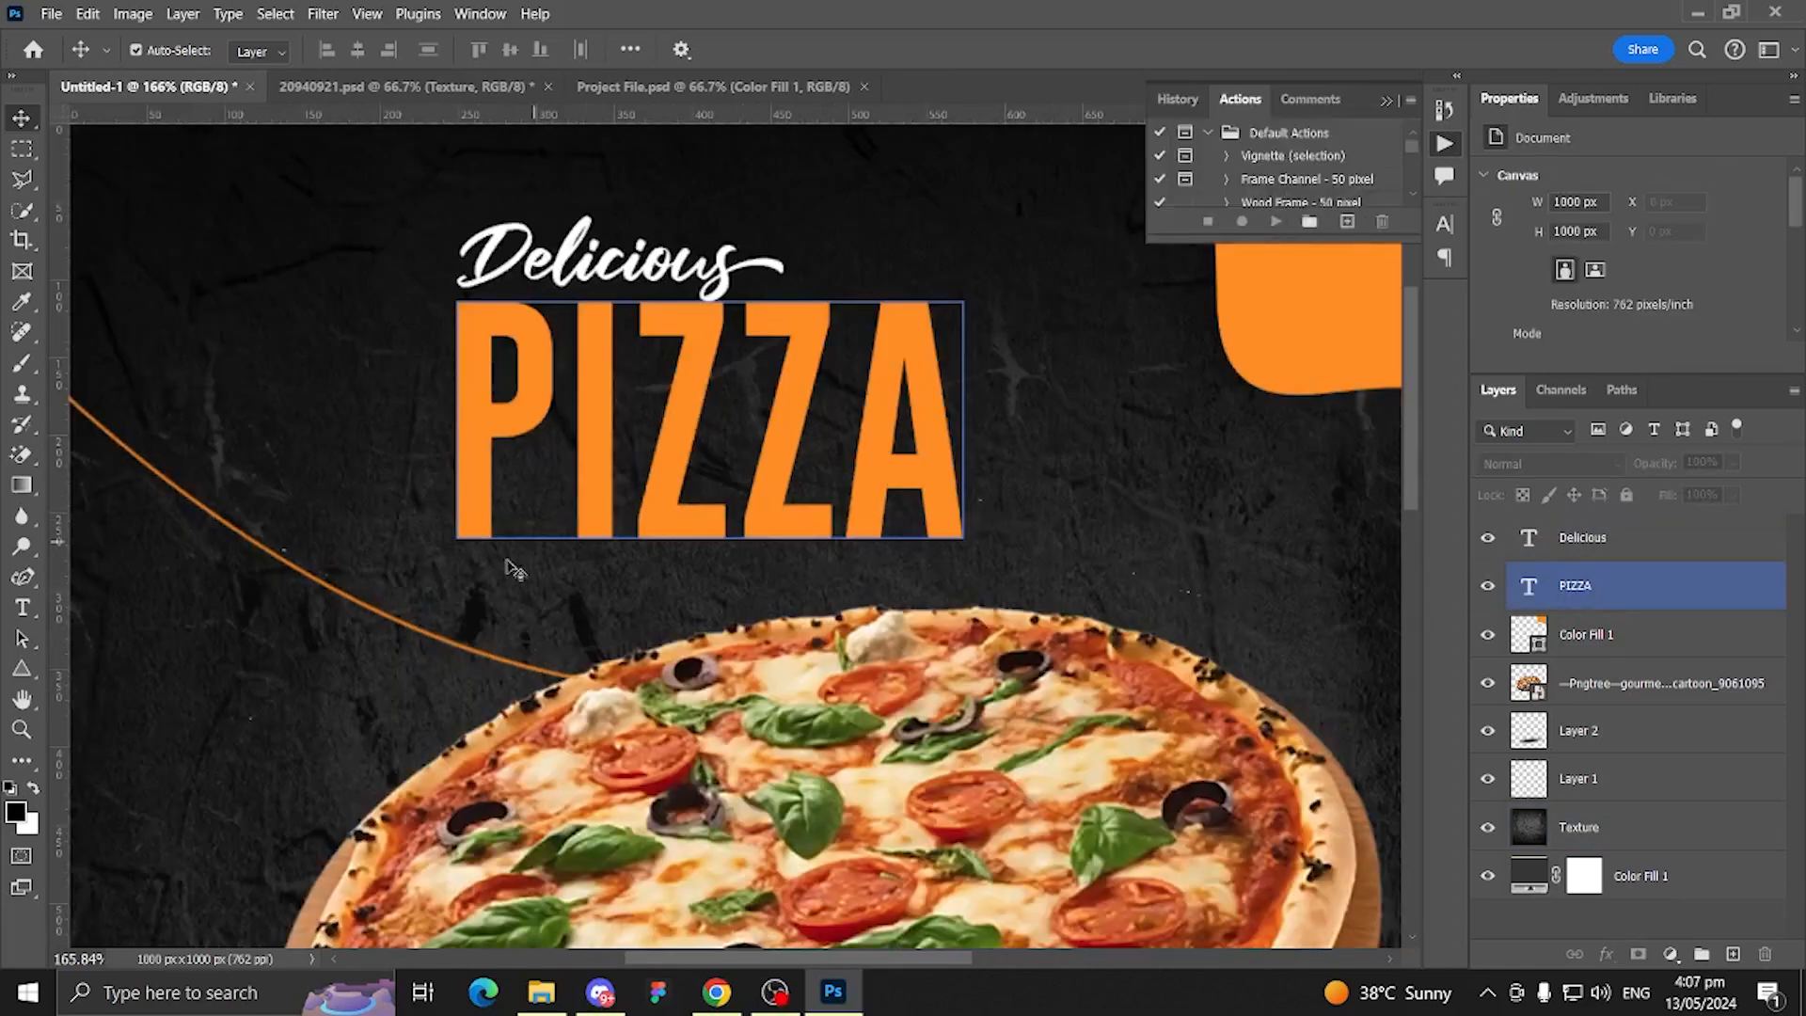
{"action": "left_click", "coordinate": [22, 607]}
{"action": "left_click", "coordinate": [444, 698]}
{"action": "type", "text": "e"}
{"action": "key", "text": "BackSpace"}
{"action": "type", "text": "E"}
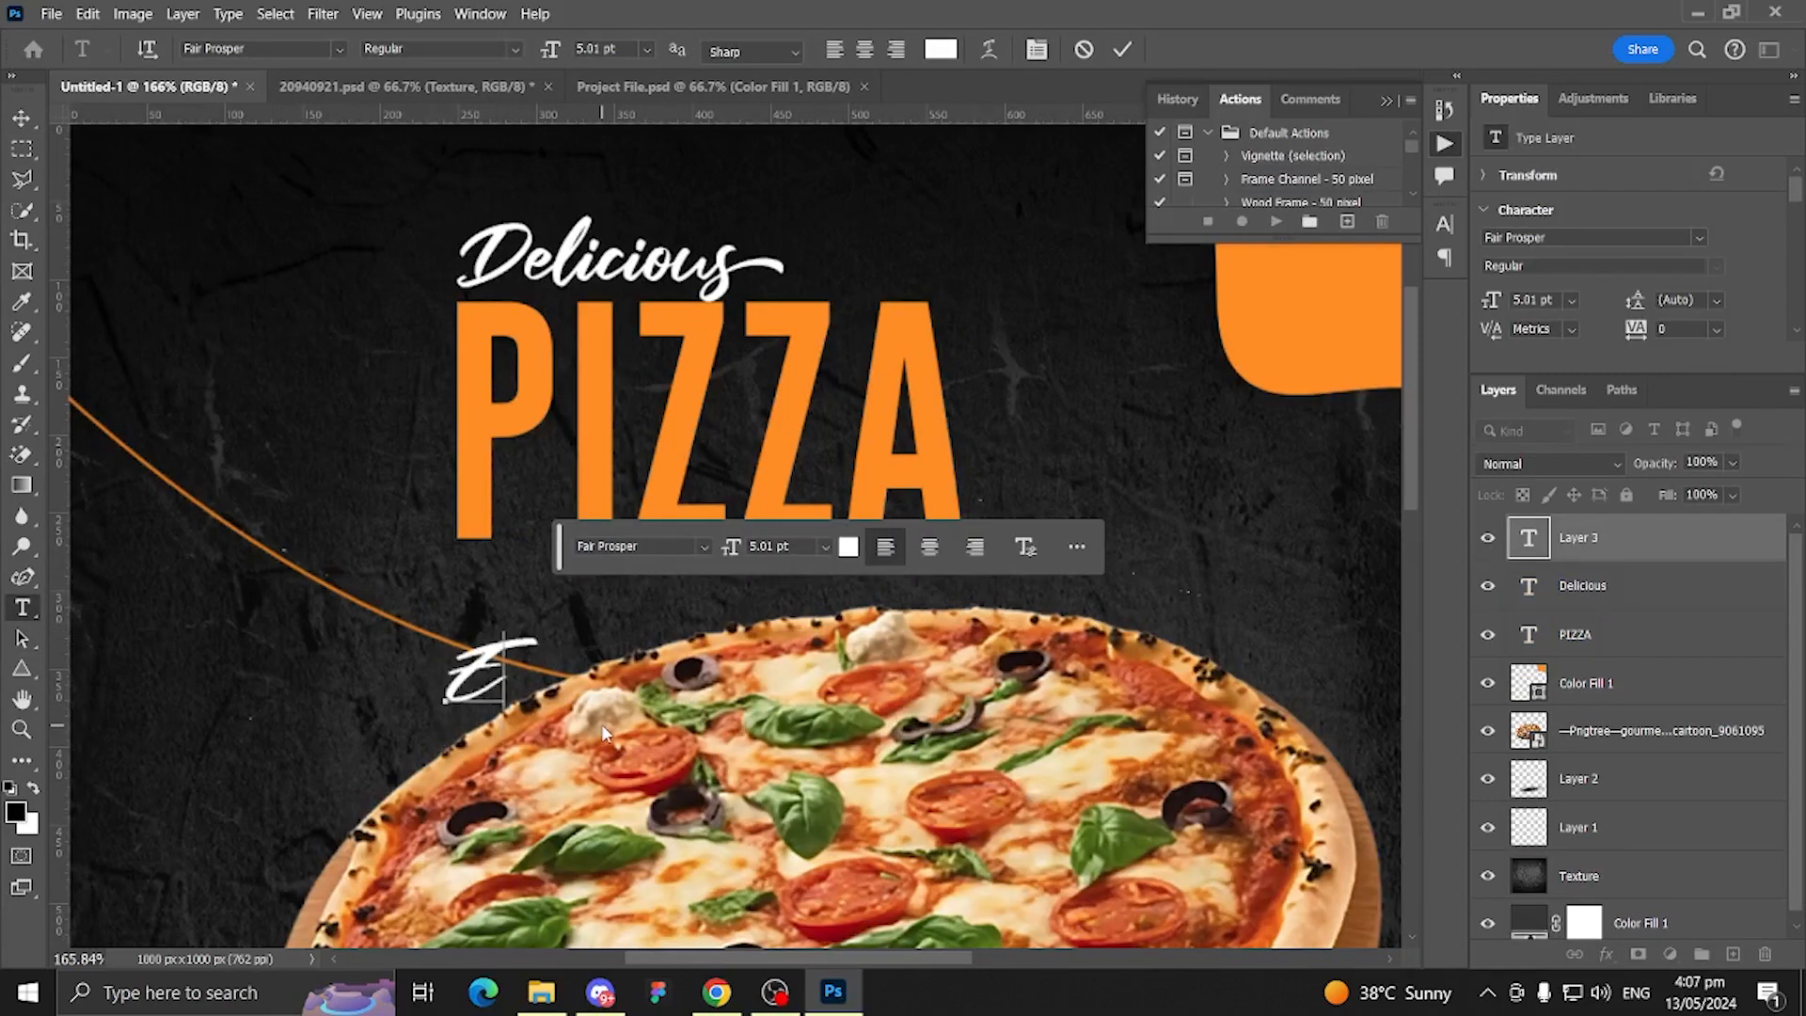
{"action": "type", "text": "njoy Your EVE"}
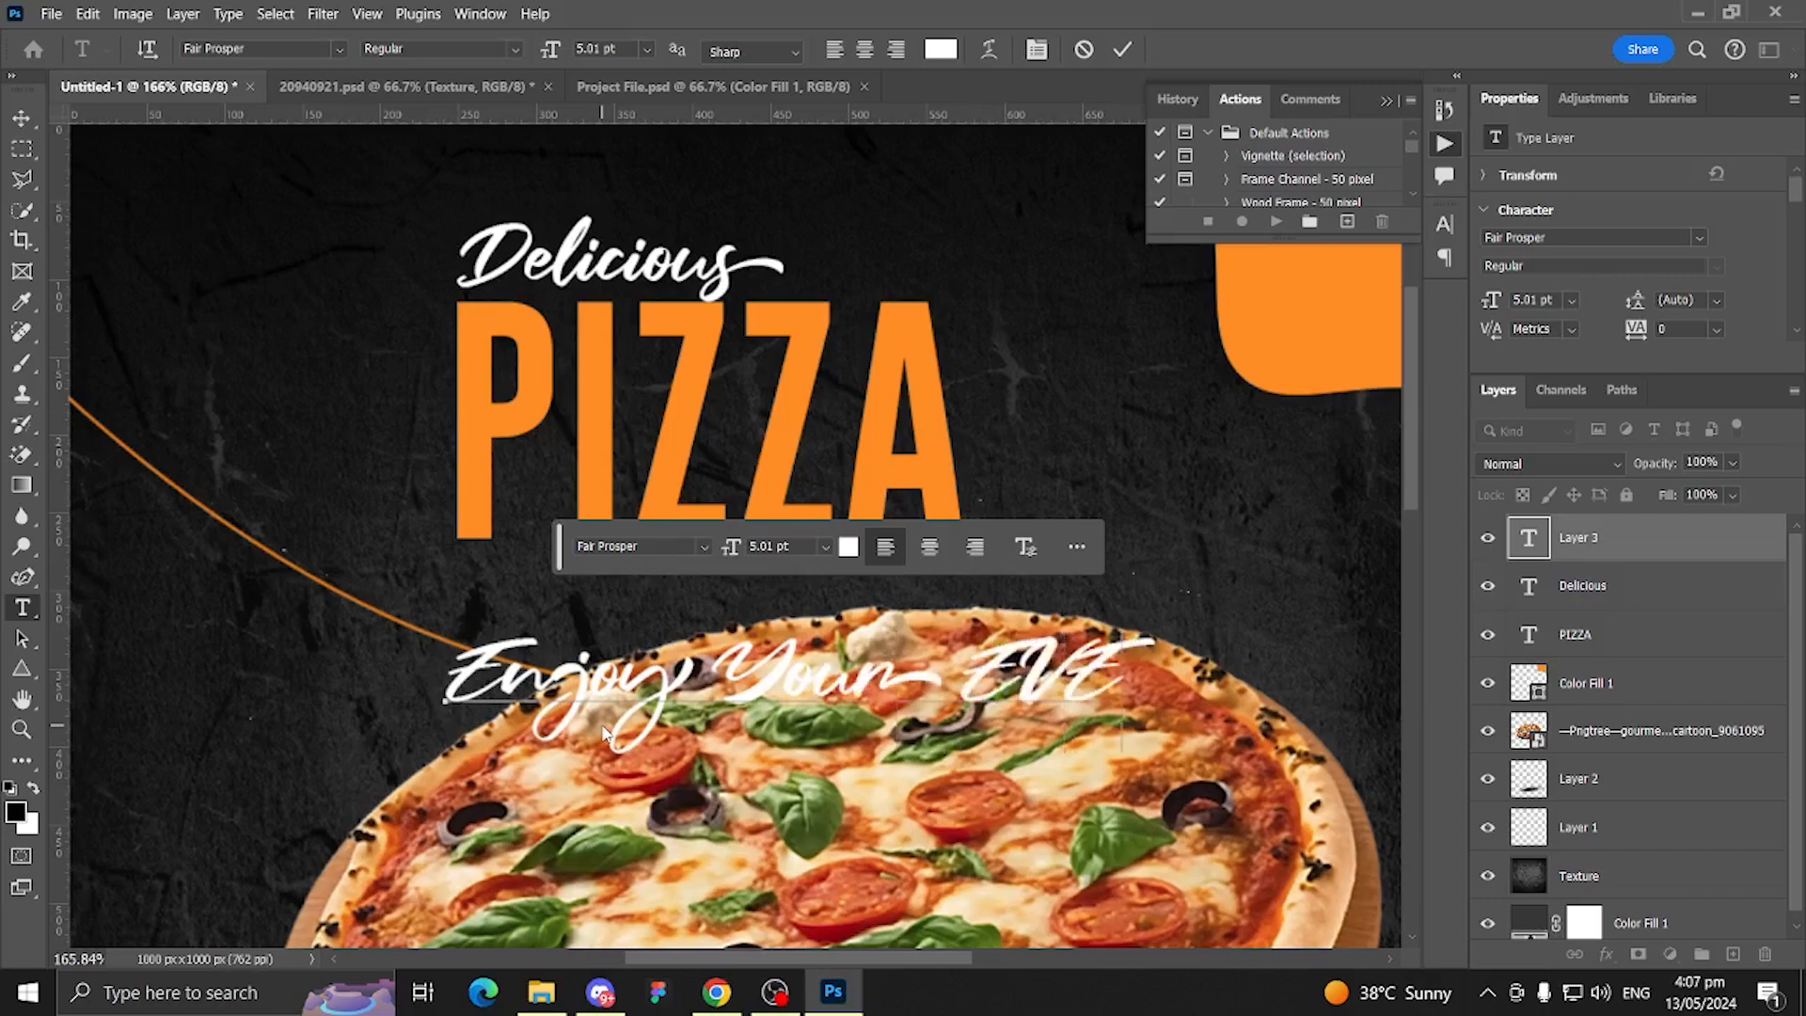
{"action": "key", "text": "BackSpace"}
{"action": "key", "text": "BackSpace"}
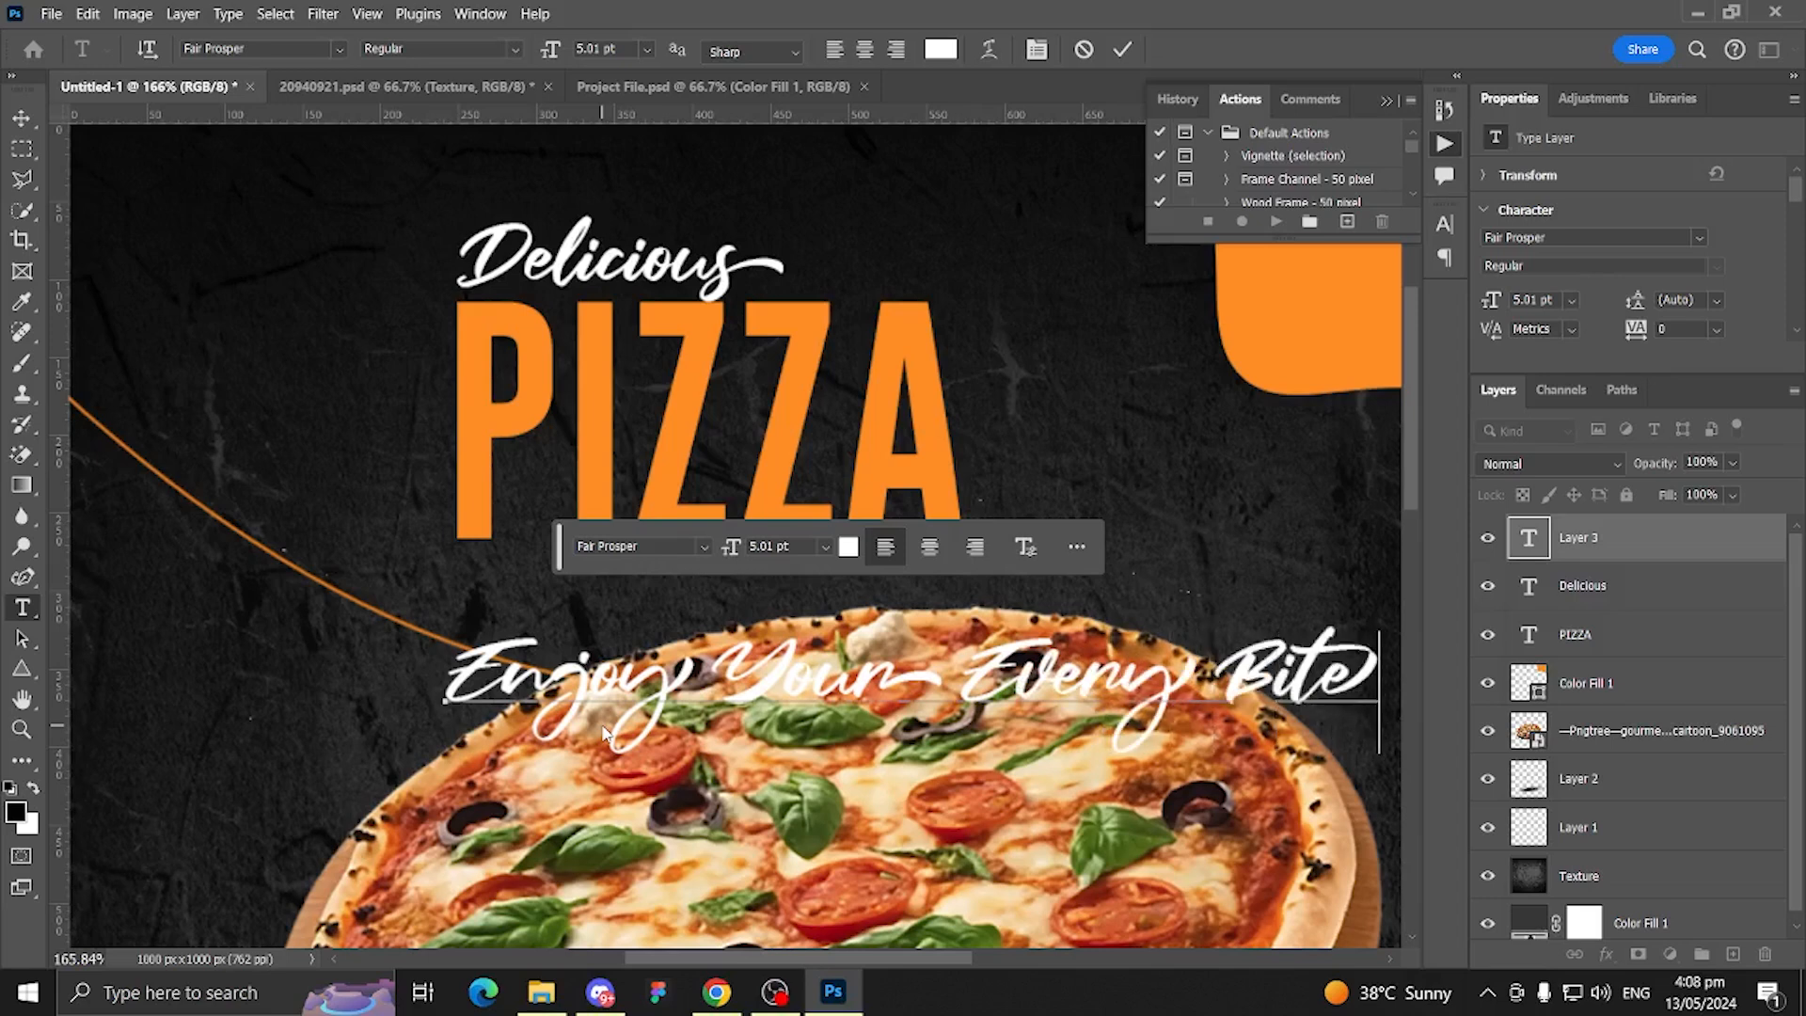
{"action": "type", "text": "e"}
Step: Change the "Enjoy Your Every Bite" tagline's font to BigNoodleTitling
{"action": "key", "text": "ctrl+a"}
{"action": "left_click", "coordinate": [337, 50]}
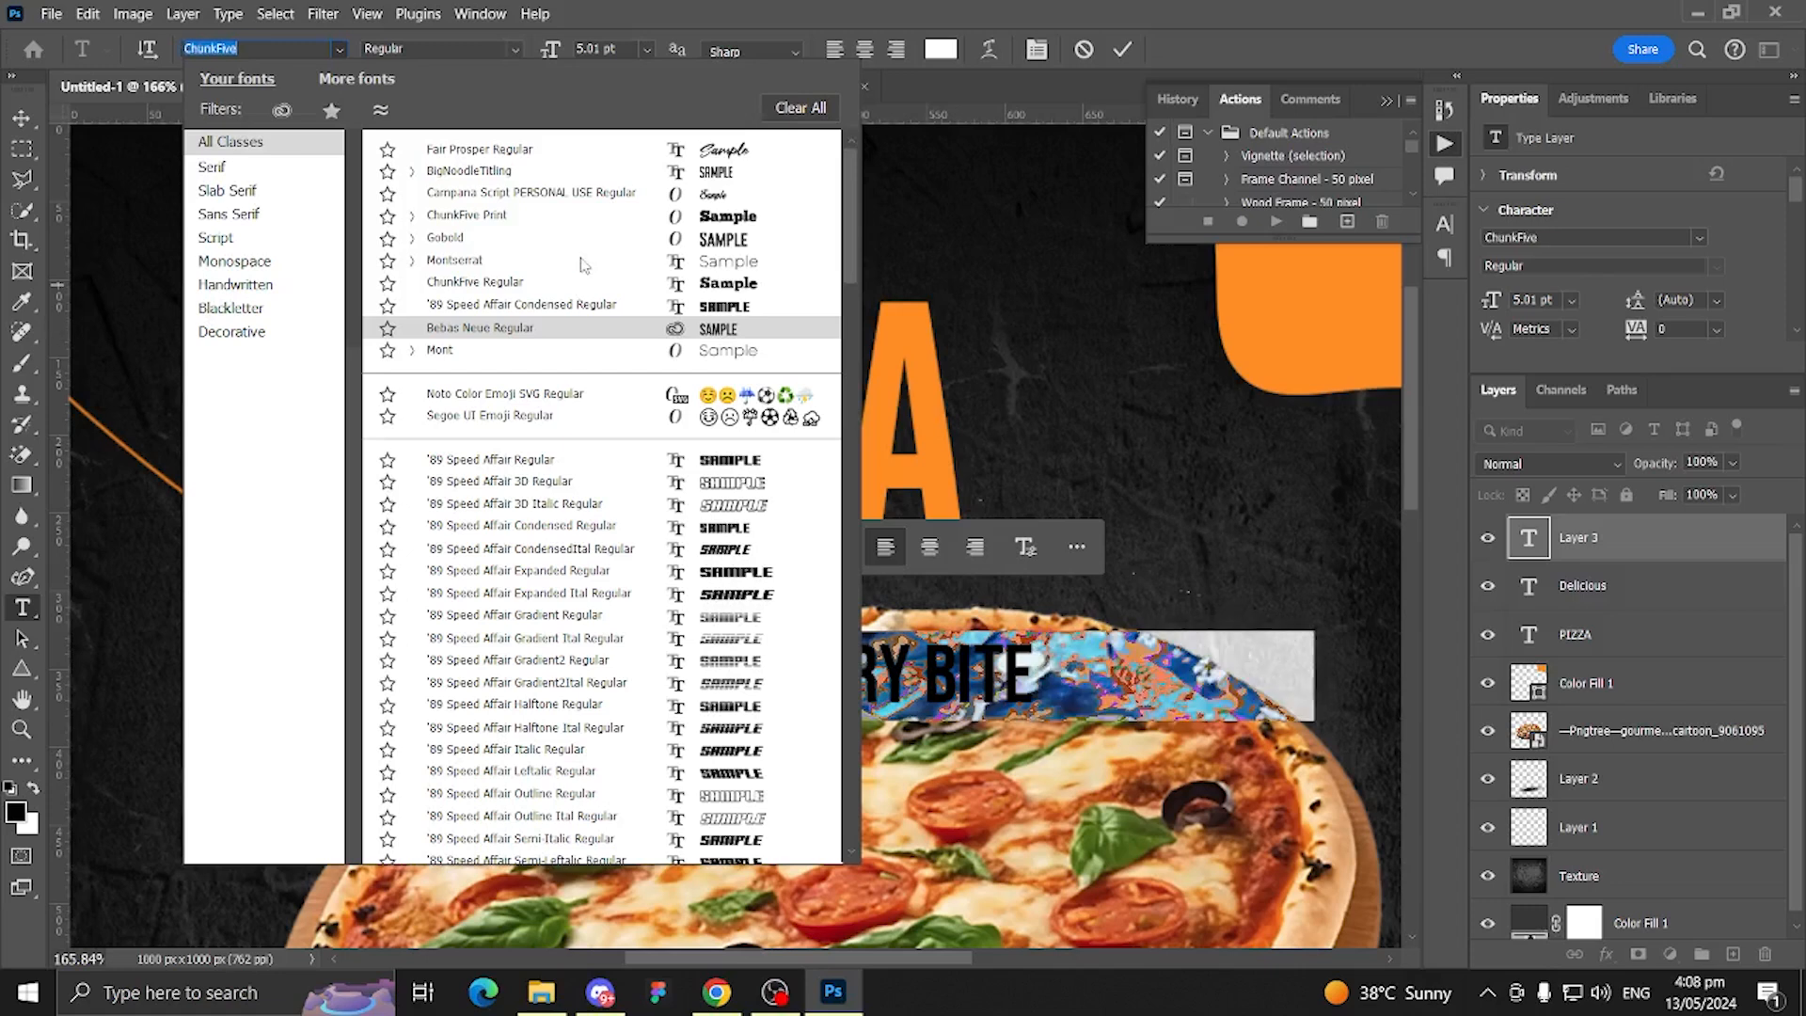
{"action": "left_click", "coordinate": [602, 178]}
{"action": "left_click", "coordinate": [27, 120]}
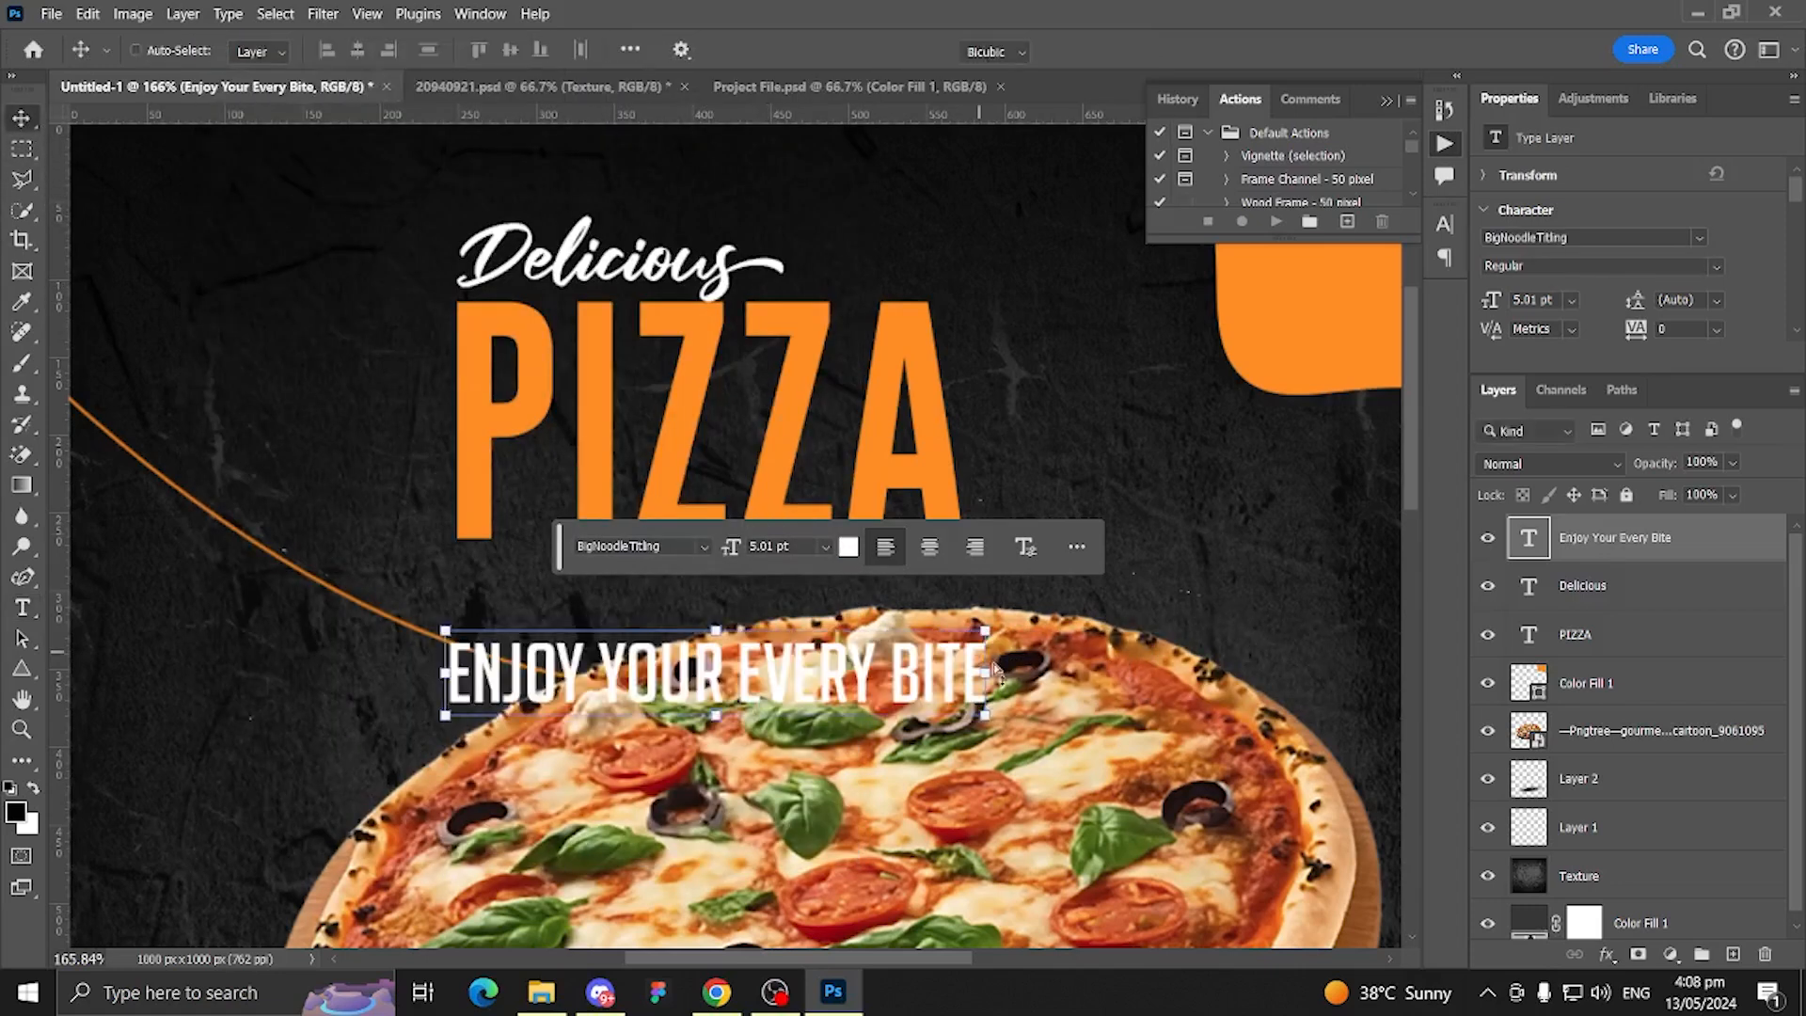
Step: Shrink the tagline to about 3.63 pt and place it just under "PIZZA", aligned with the word's right edge
{"action": "key", "text": "ctrl+t"}
{"action": "left_click_drag", "start_coordinate": [988, 675], "coordinate": [926, 572]}
{"action": "left_click_drag", "start_coordinate": [687, 579], "coordinate": [562, 588]}
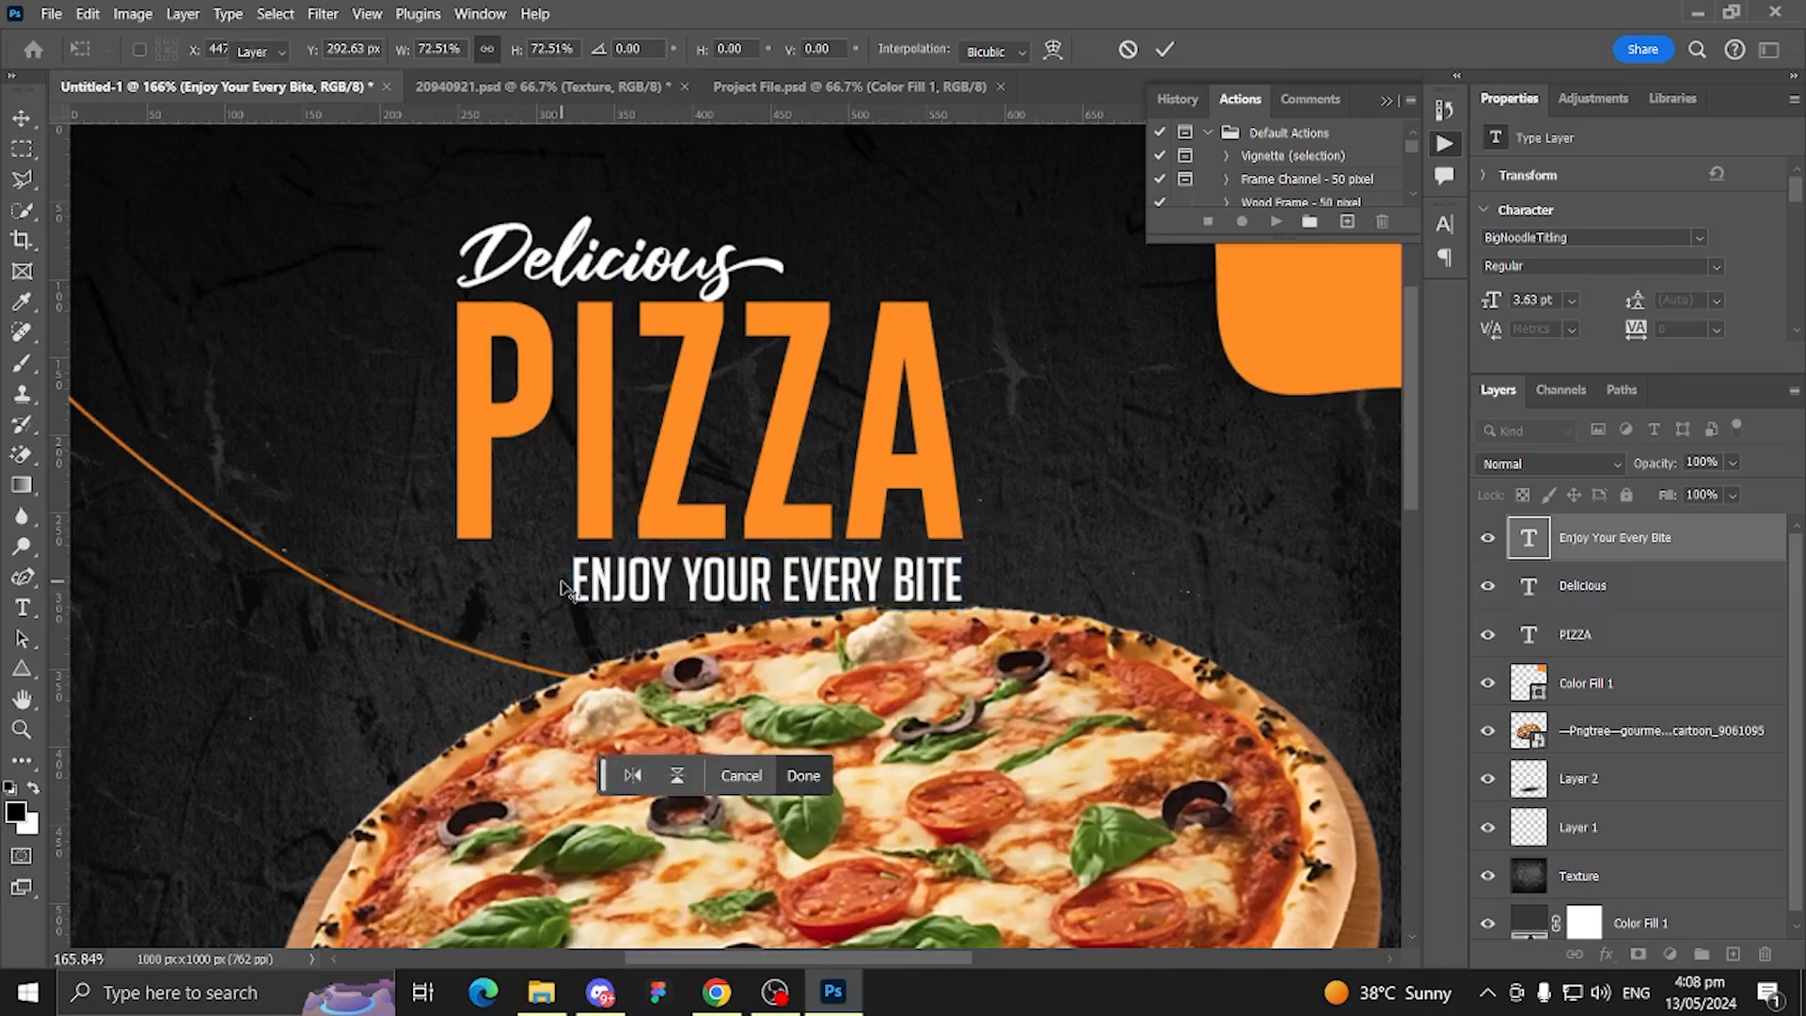
{"action": "key", "text": "Return"}
{"action": "scroll", "coordinate": [922, 583], "scroll_direction": "up", "scroll_amount": 6}
{"action": "left_click_drag", "start_coordinate": [980, 582], "coordinate": [983, 578]}
{"action": "scroll", "coordinate": [1195, 621], "scroll_direction": "down", "scroll_amount": 2}
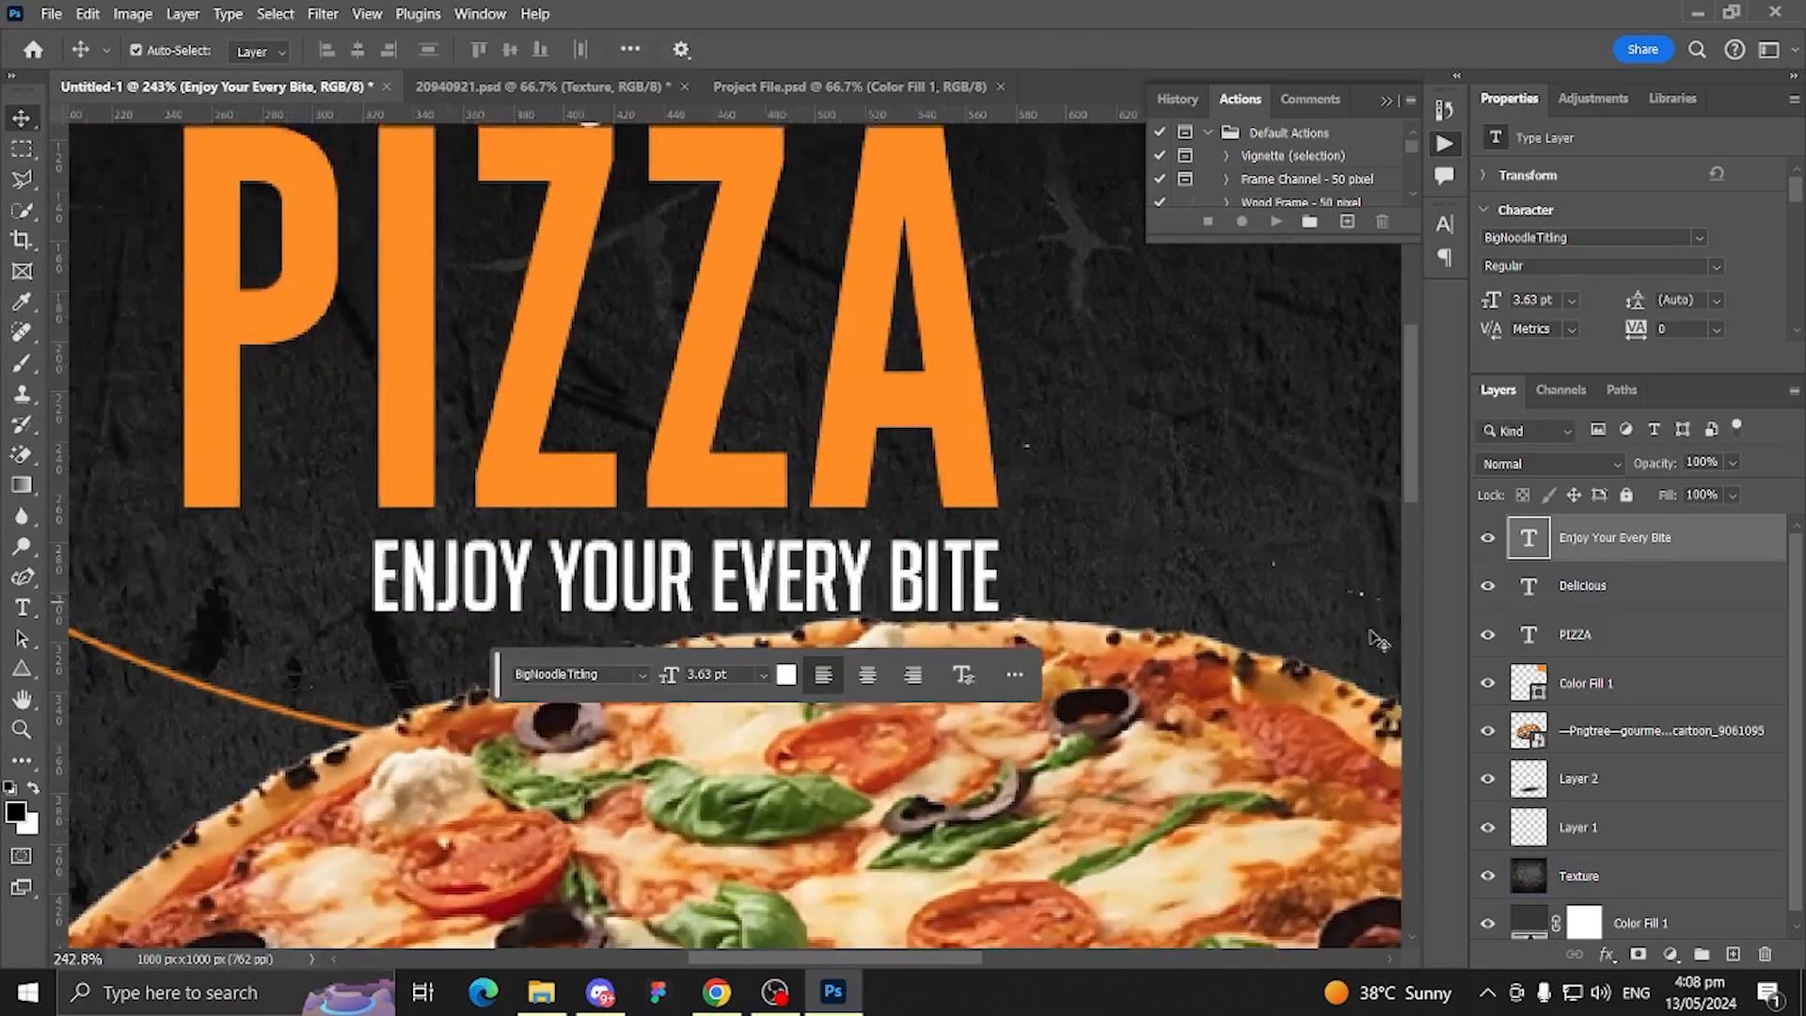
Step: Enlarge the three headline text layers together, tilt and skew them upward to the right, and place them above the pizza at the poster's upper left
{"action": "left_click", "coordinate": [1585, 647], "text": "shift"}
{"action": "scroll", "coordinate": [1107, 580], "scroll_direction": "down", "scroll_amount": 4}
{"action": "scroll", "coordinate": [835, 530], "scroll_direction": "down", "scroll_amount": 1}
{"action": "key", "text": "ctrl+t"}
{"action": "left_click_drag", "start_coordinate": [1050, 423], "coordinate": [858, 369]}
{"action": "scroll", "coordinate": [912, 247], "scroll_direction": "down", "scroll_amount": 3}
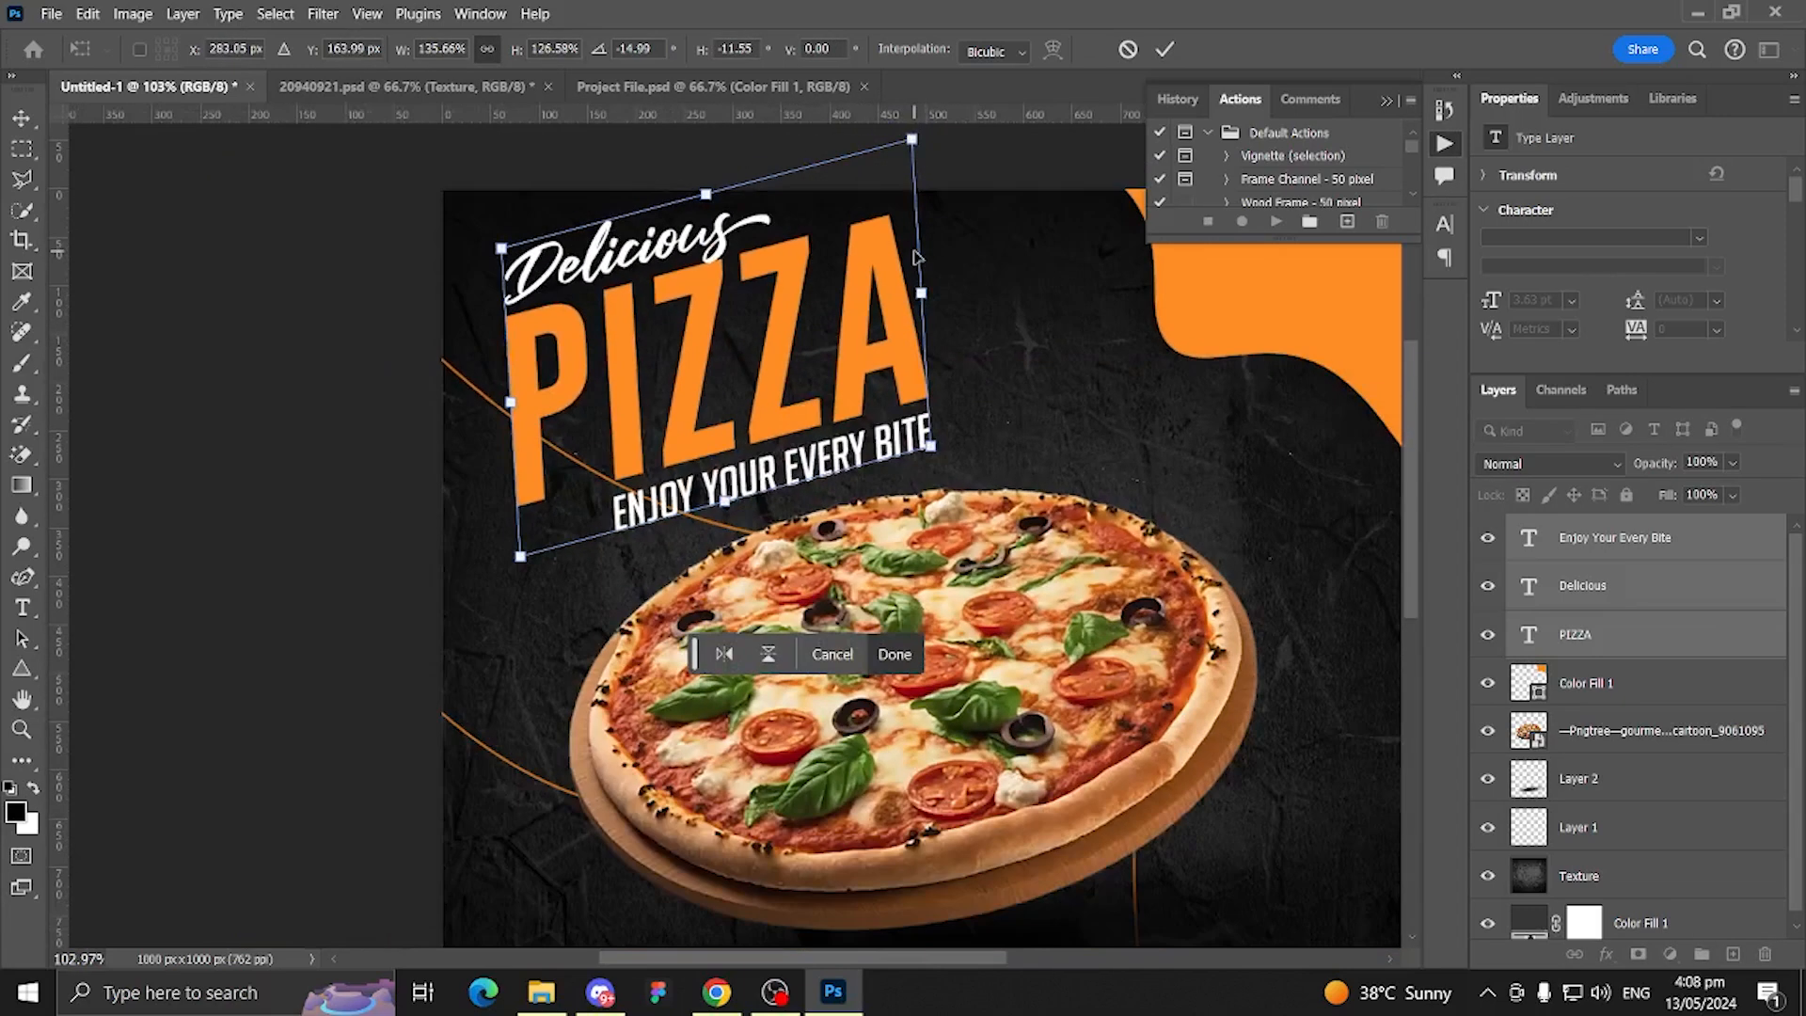
{"action": "left_click_drag", "start_coordinate": [912, 172], "coordinate": [886, 201]}
{"action": "mouse_move", "coordinate": [897, 311]}
{"action": "left_mouse_down"}
{"action": "mouse_move", "coordinate": [942, 318]}
{"action": "mouse_move", "coordinate": [914, 324]}
{"action": "left_mouse_up"}
{"action": "key", "text": "Return"}
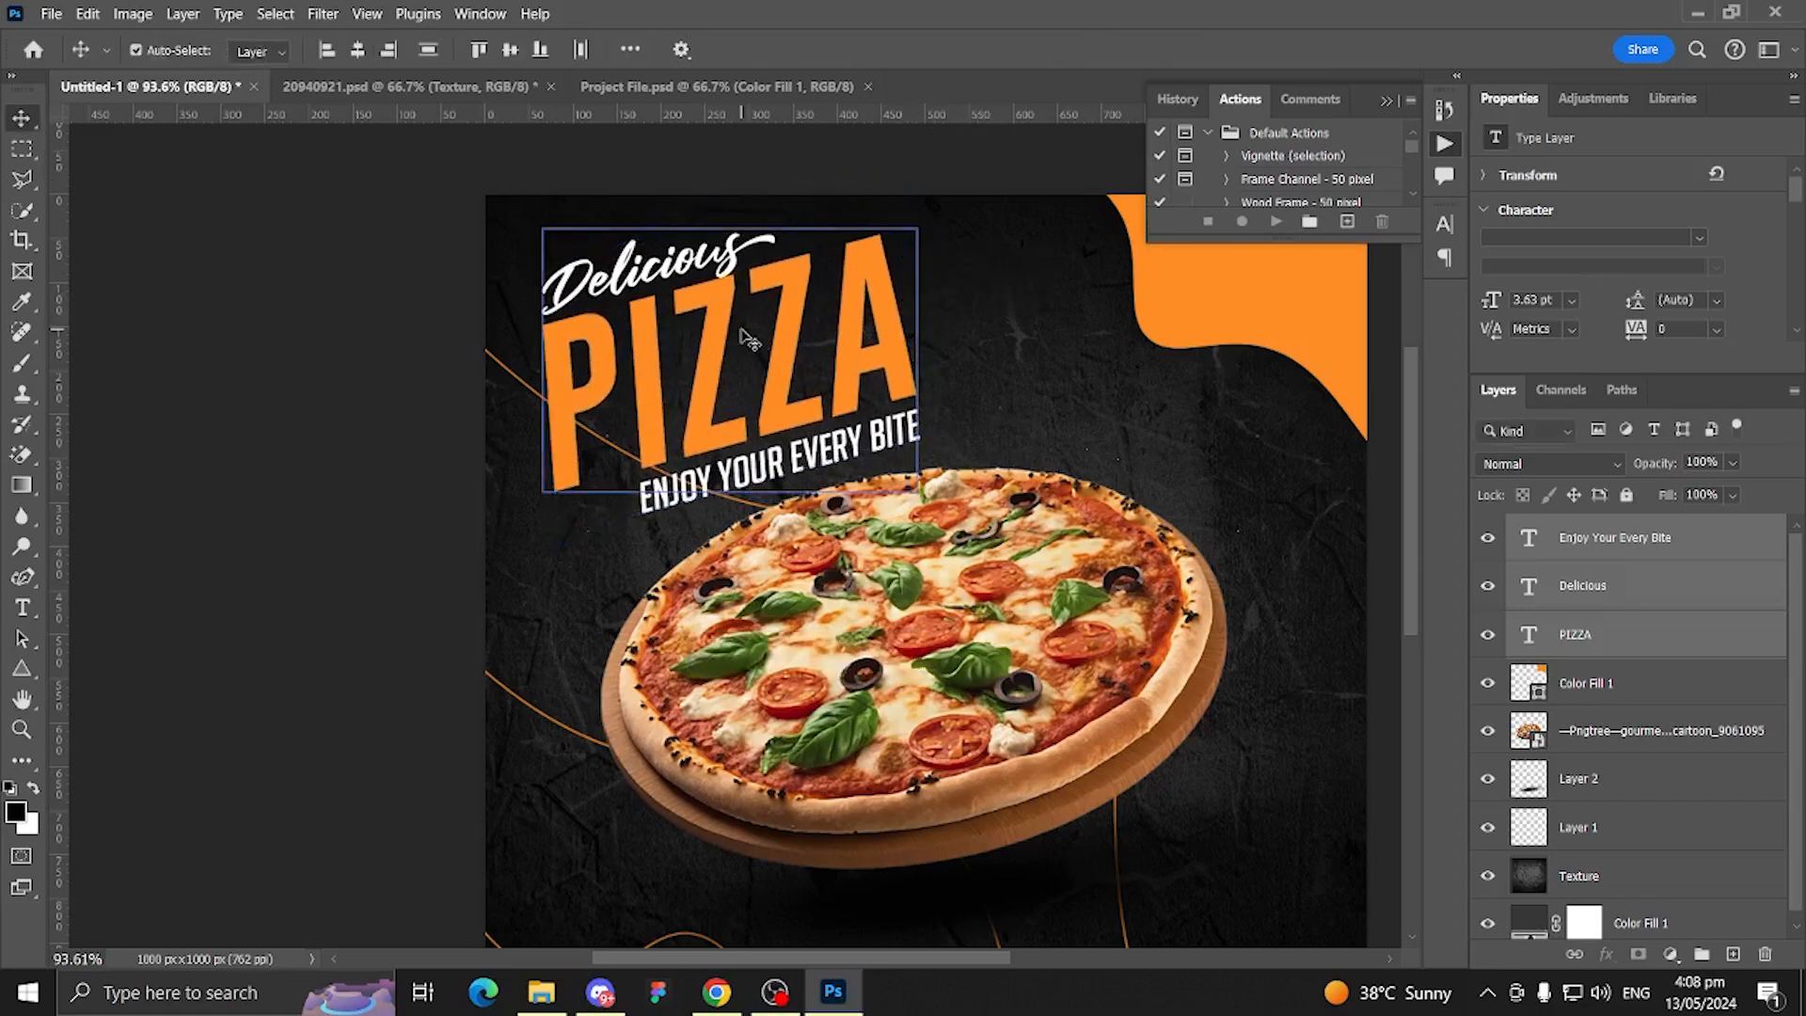
{"action": "left_click", "coordinate": [320, 395]}
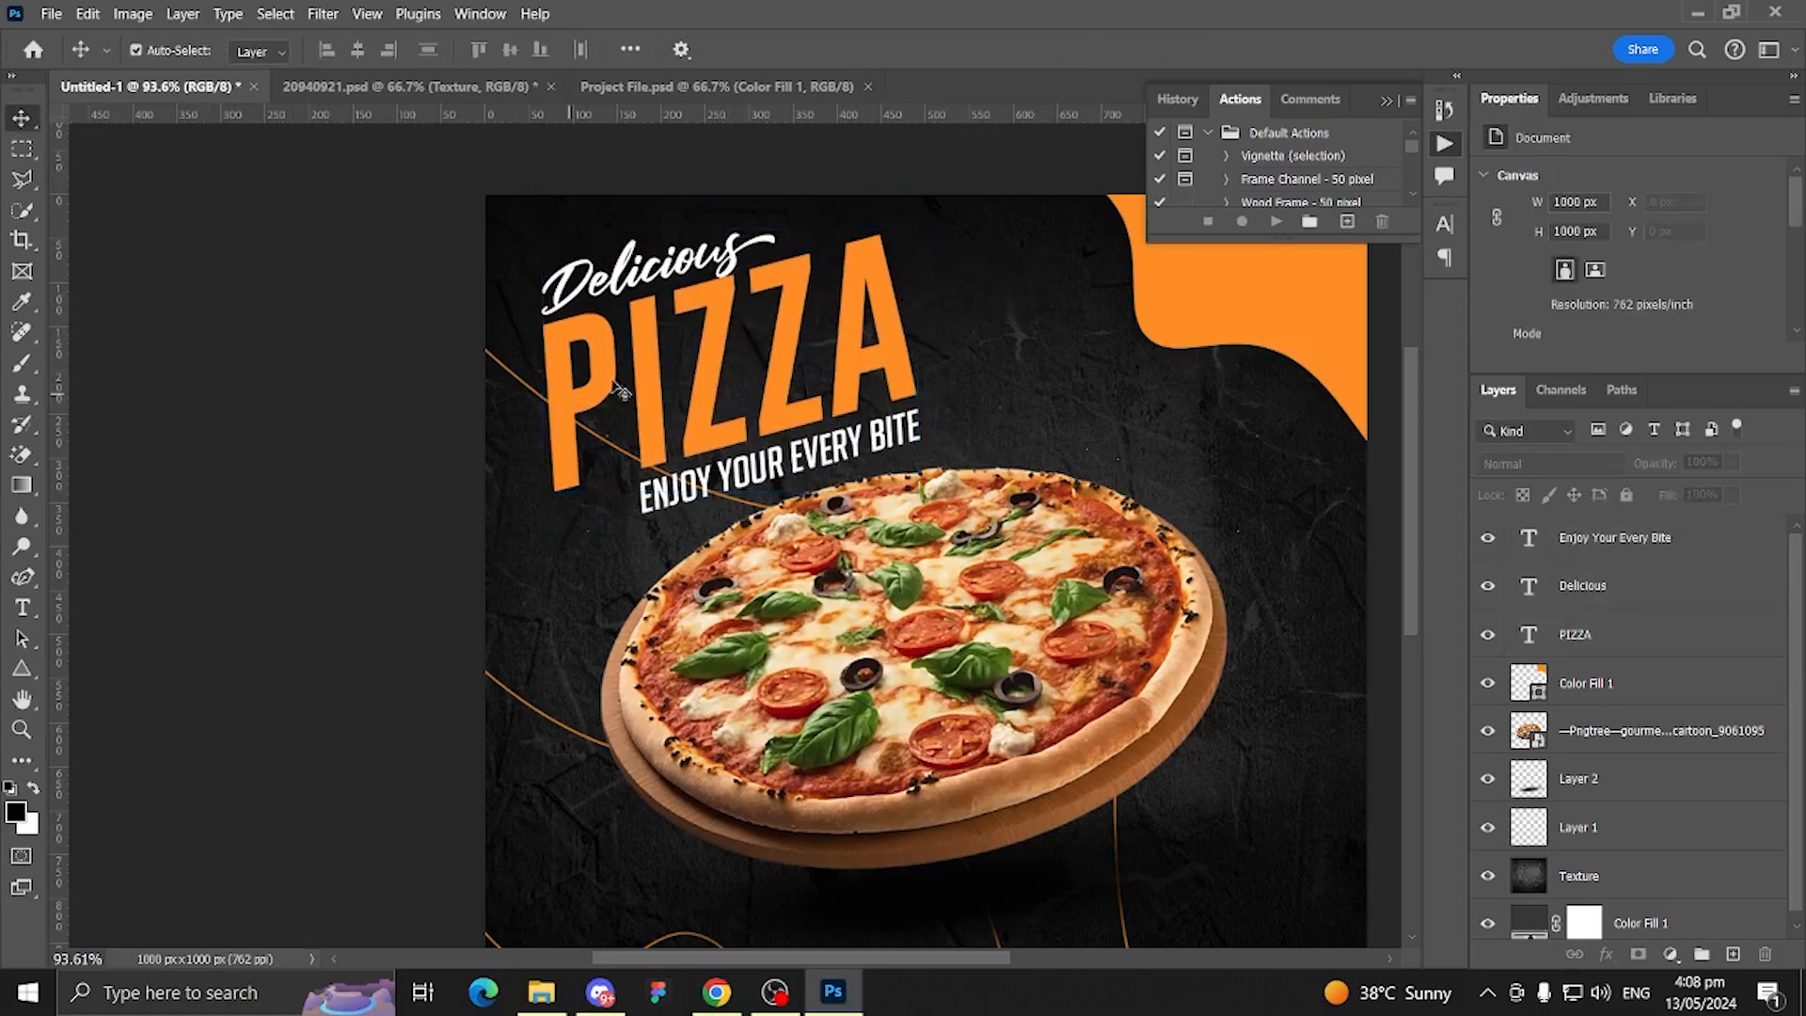
Step: Change the font of "PIZZA" to Montserrat Bold
{"action": "left_click", "coordinate": [20, 612]}
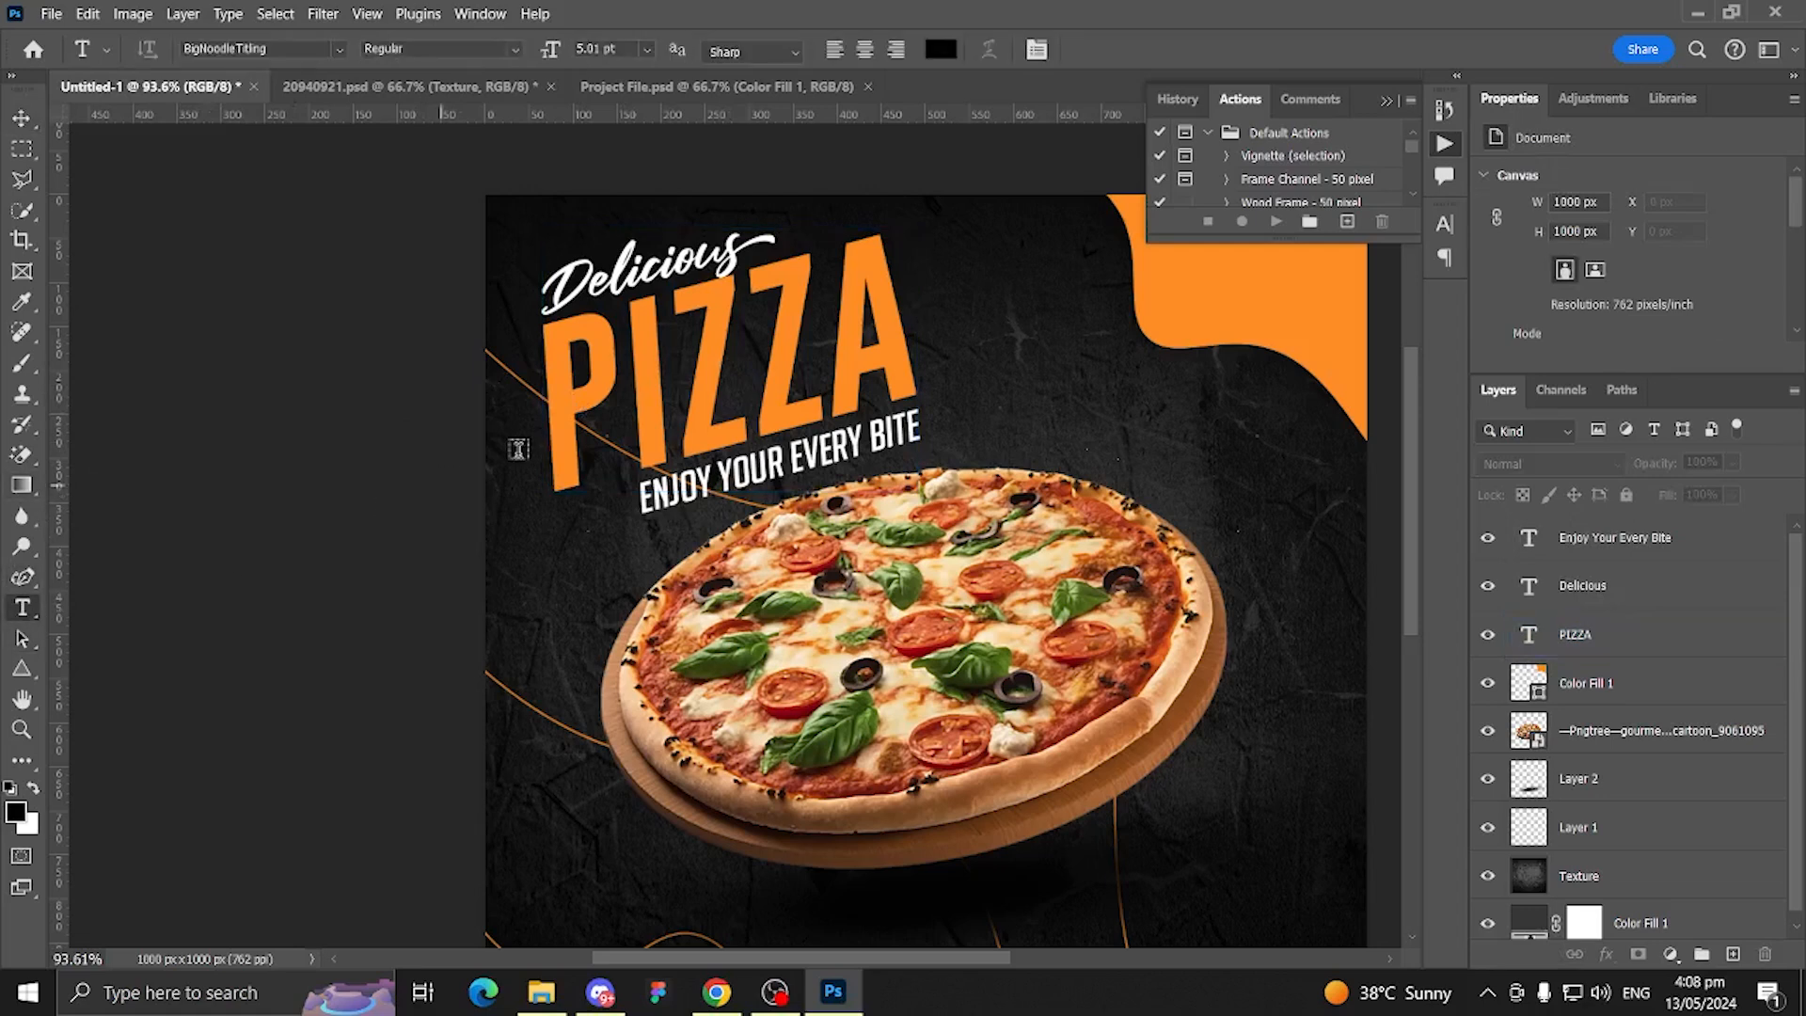
{"action": "left_click", "coordinate": [674, 386]}
{"action": "key", "text": "ctrl+a"}
{"action": "left_click", "coordinate": [339, 48]}
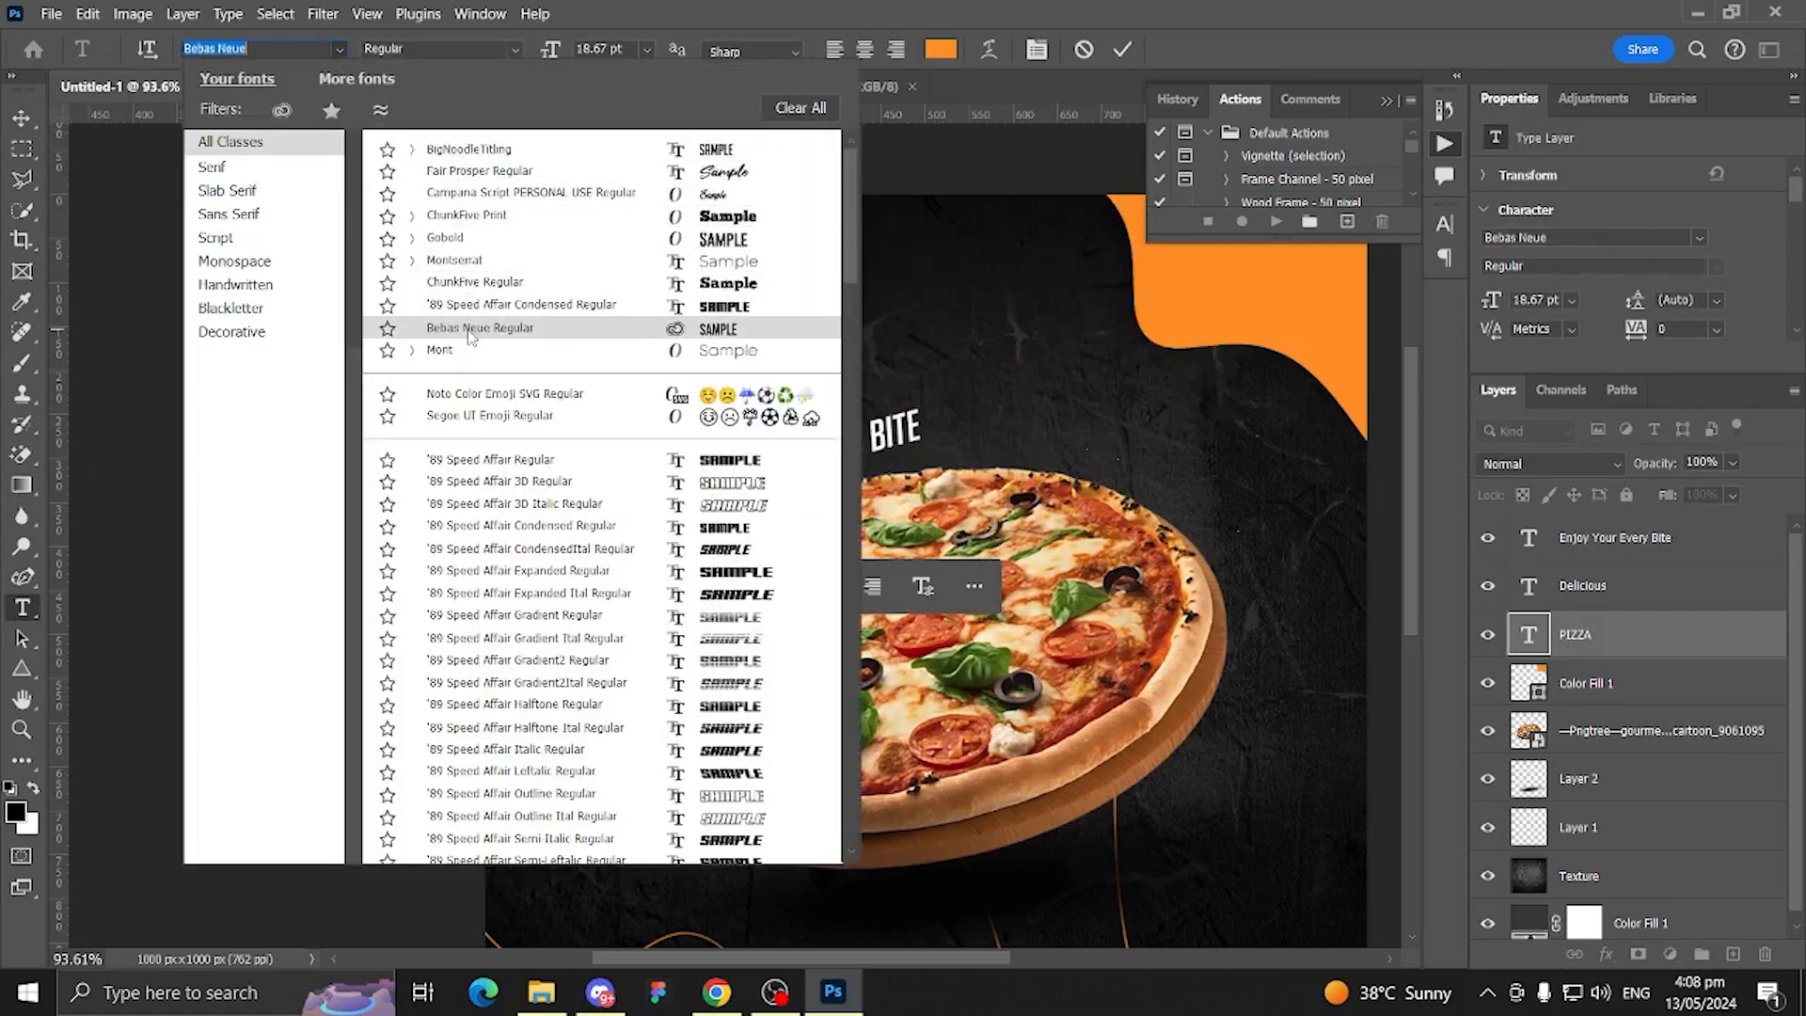
{"action": "left_click", "coordinate": [471, 264]}
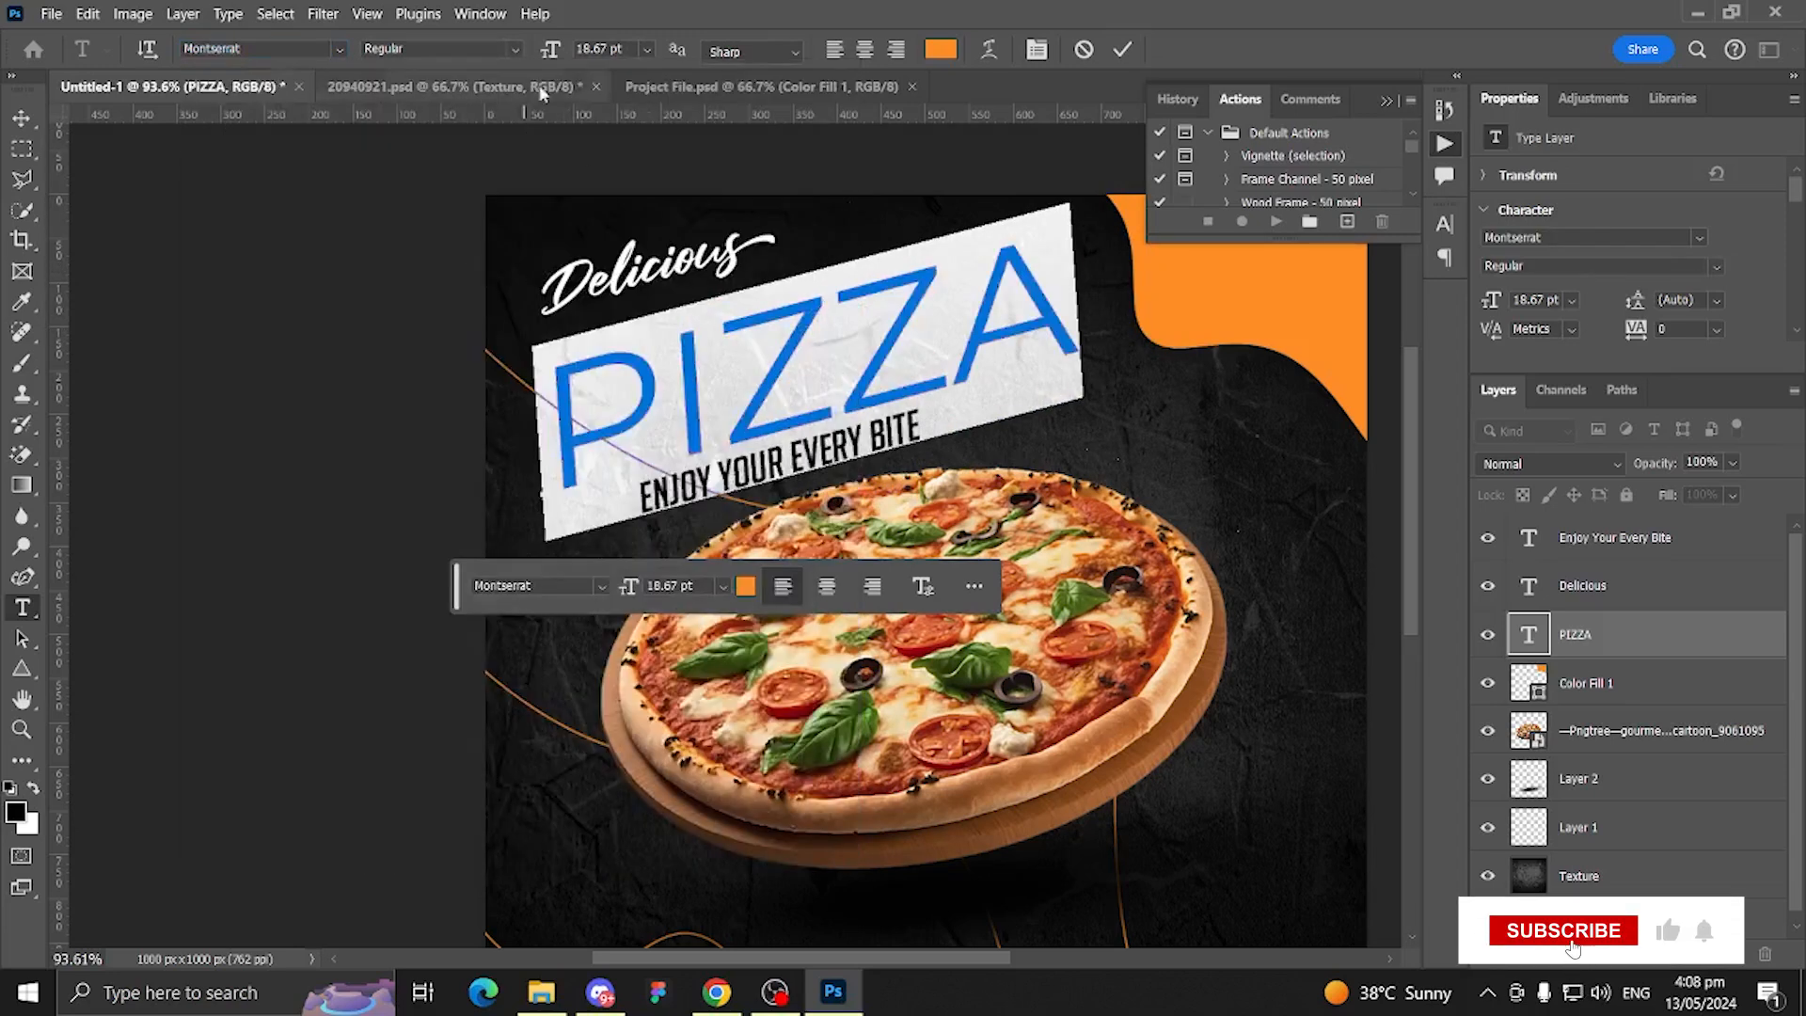
{"action": "left_click", "coordinate": [515, 49]}
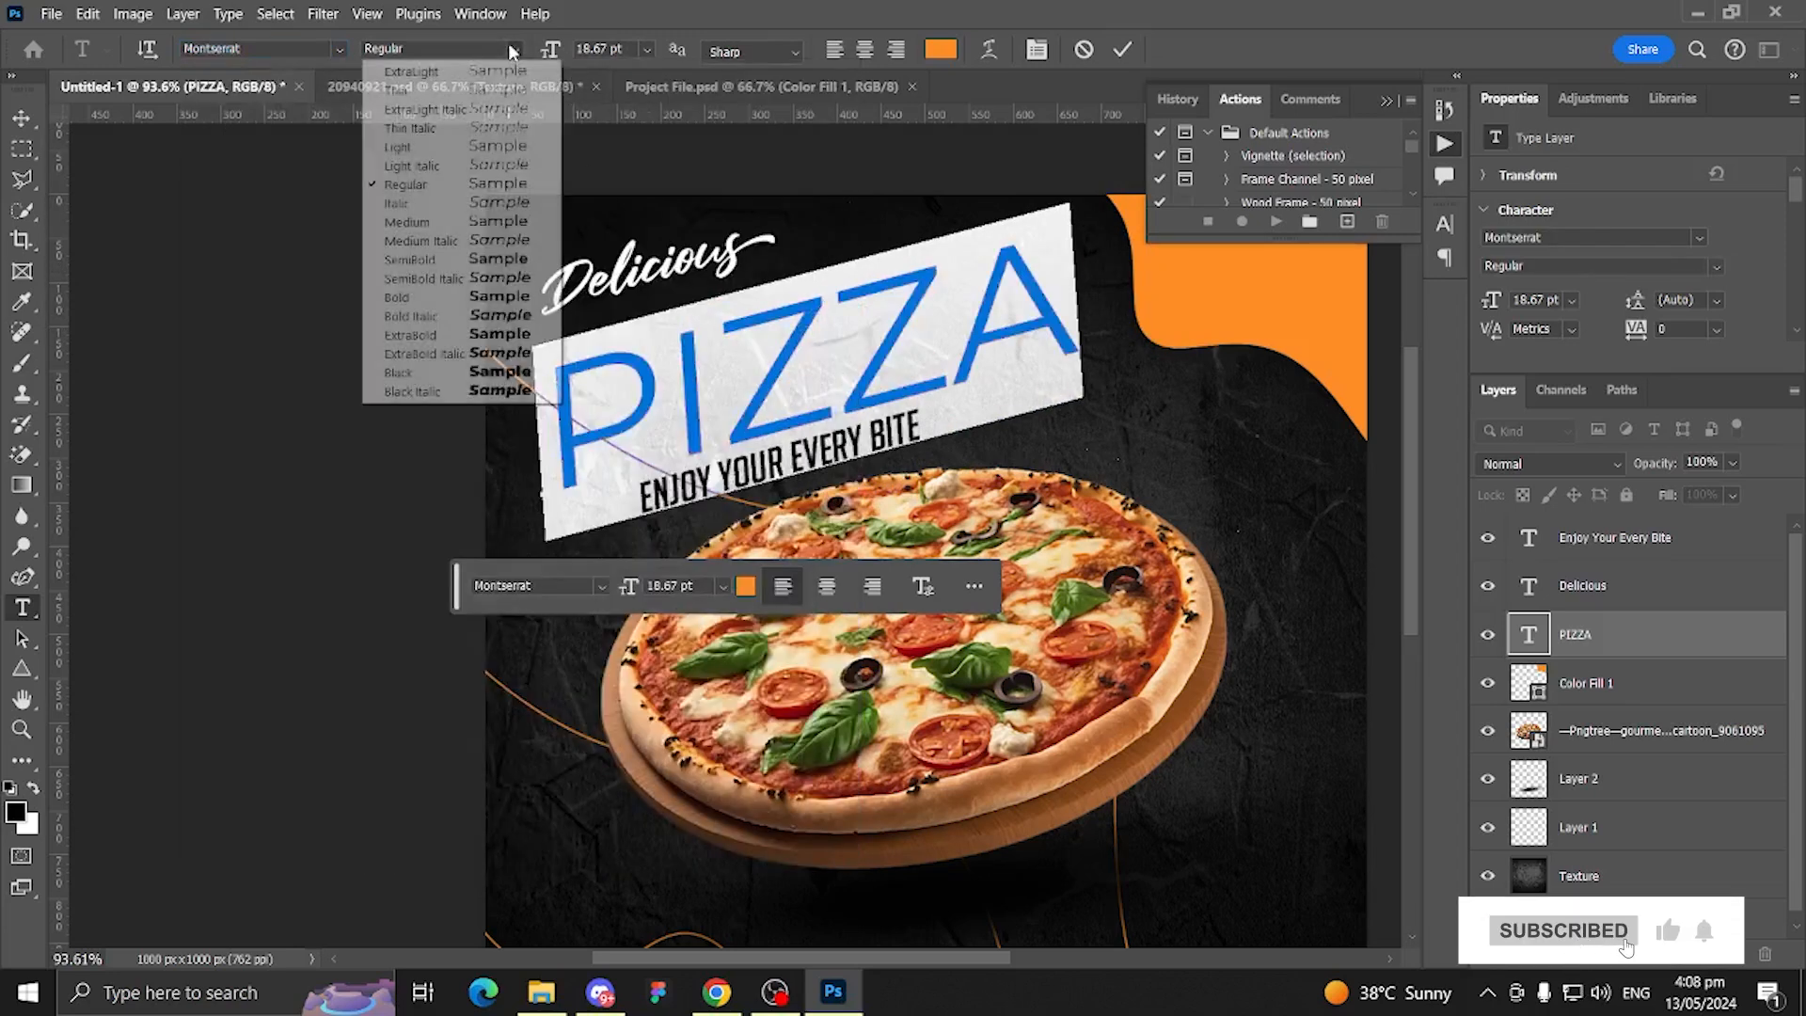
{"action": "left_click", "coordinate": [484, 296]}
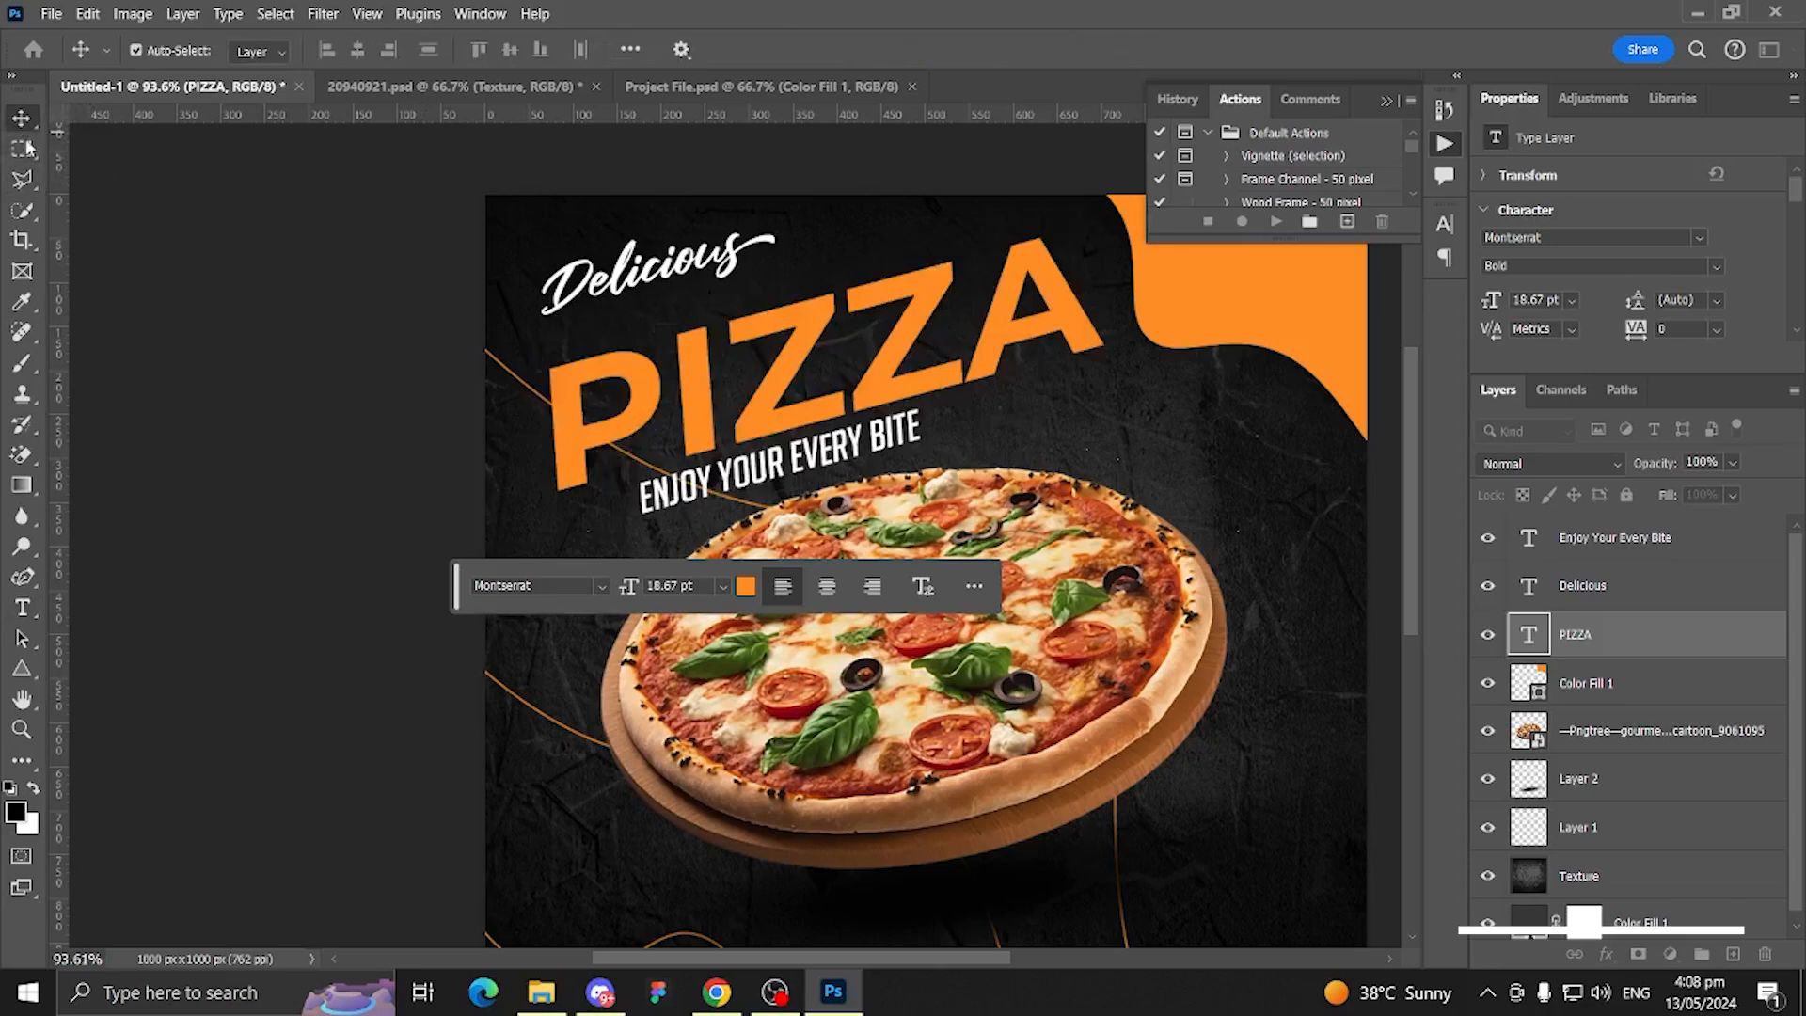
Step: Move "Delicious" down closer to "PIZZA" and shift the tagline under the word's right end
{"action": "scroll", "coordinate": [689, 366], "scroll_direction": "up", "scroll_amount": 3}
{"action": "left_click_drag", "start_coordinate": [606, 228], "coordinate": [621, 267]}
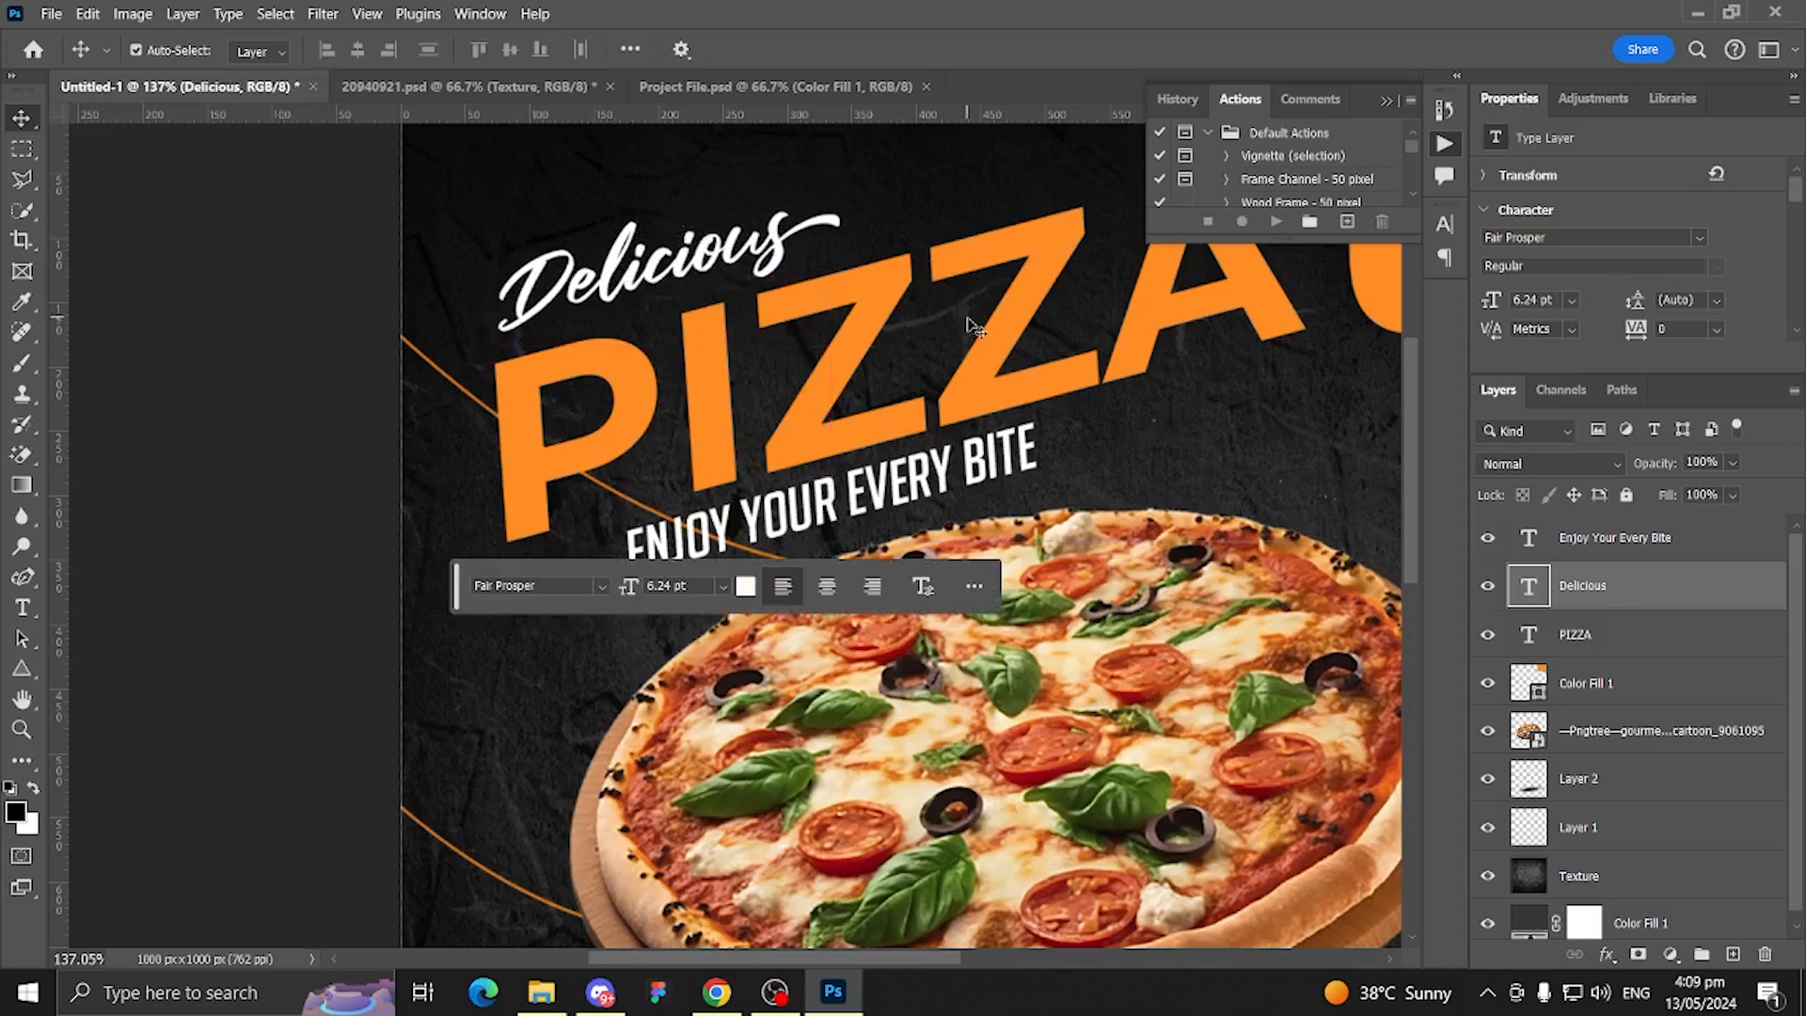
{"action": "scroll", "coordinate": [969, 320], "scroll_direction": "down", "scroll_amount": 3}
{"action": "left_click_drag", "start_coordinate": [980, 432], "coordinate": [1240, 362]}
{"action": "scroll", "coordinate": [1185, 372], "scroll_direction": "up", "scroll_amount": 4}
{"action": "scroll", "coordinate": [983, 376], "scroll_direction": "down", "scroll_amount": 3}
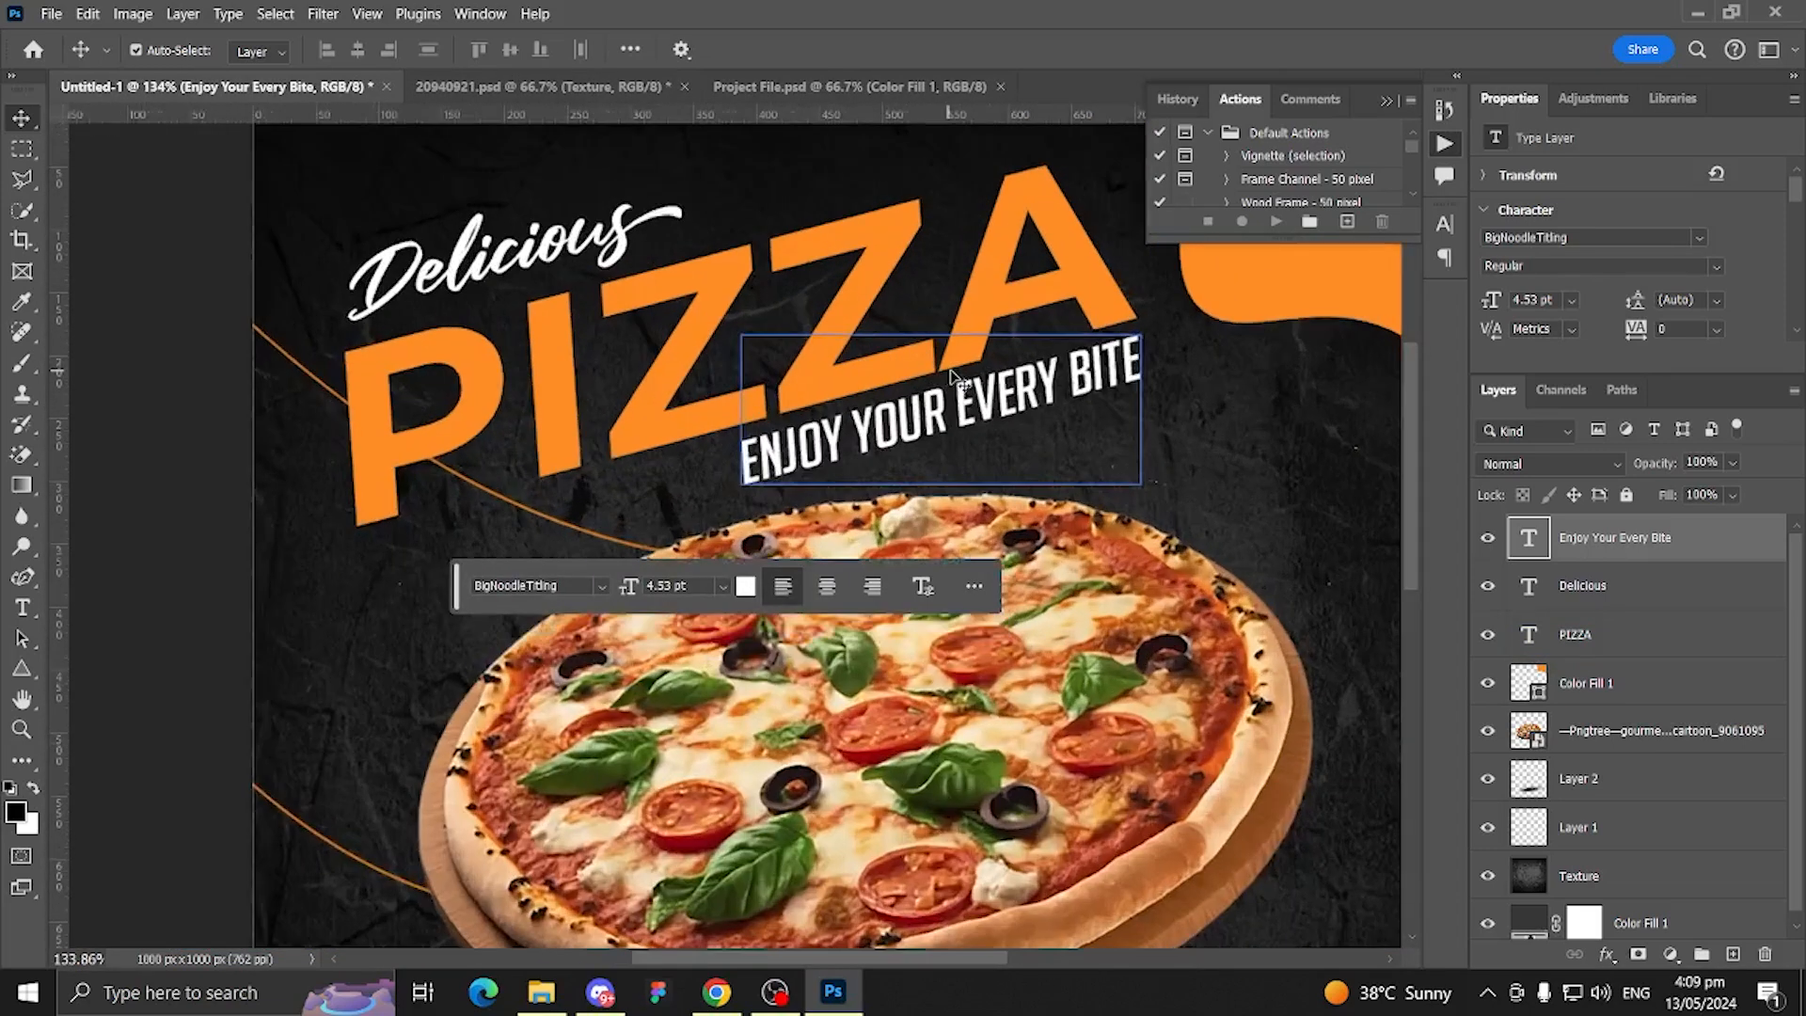
{"action": "scroll", "coordinate": [952, 376], "scroll_direction": "up", "scroll_amount": 4}
{"action": "scroll", "coordinate": [1236, 414], "scroll_direction": "down", "scroll_amount": 5}
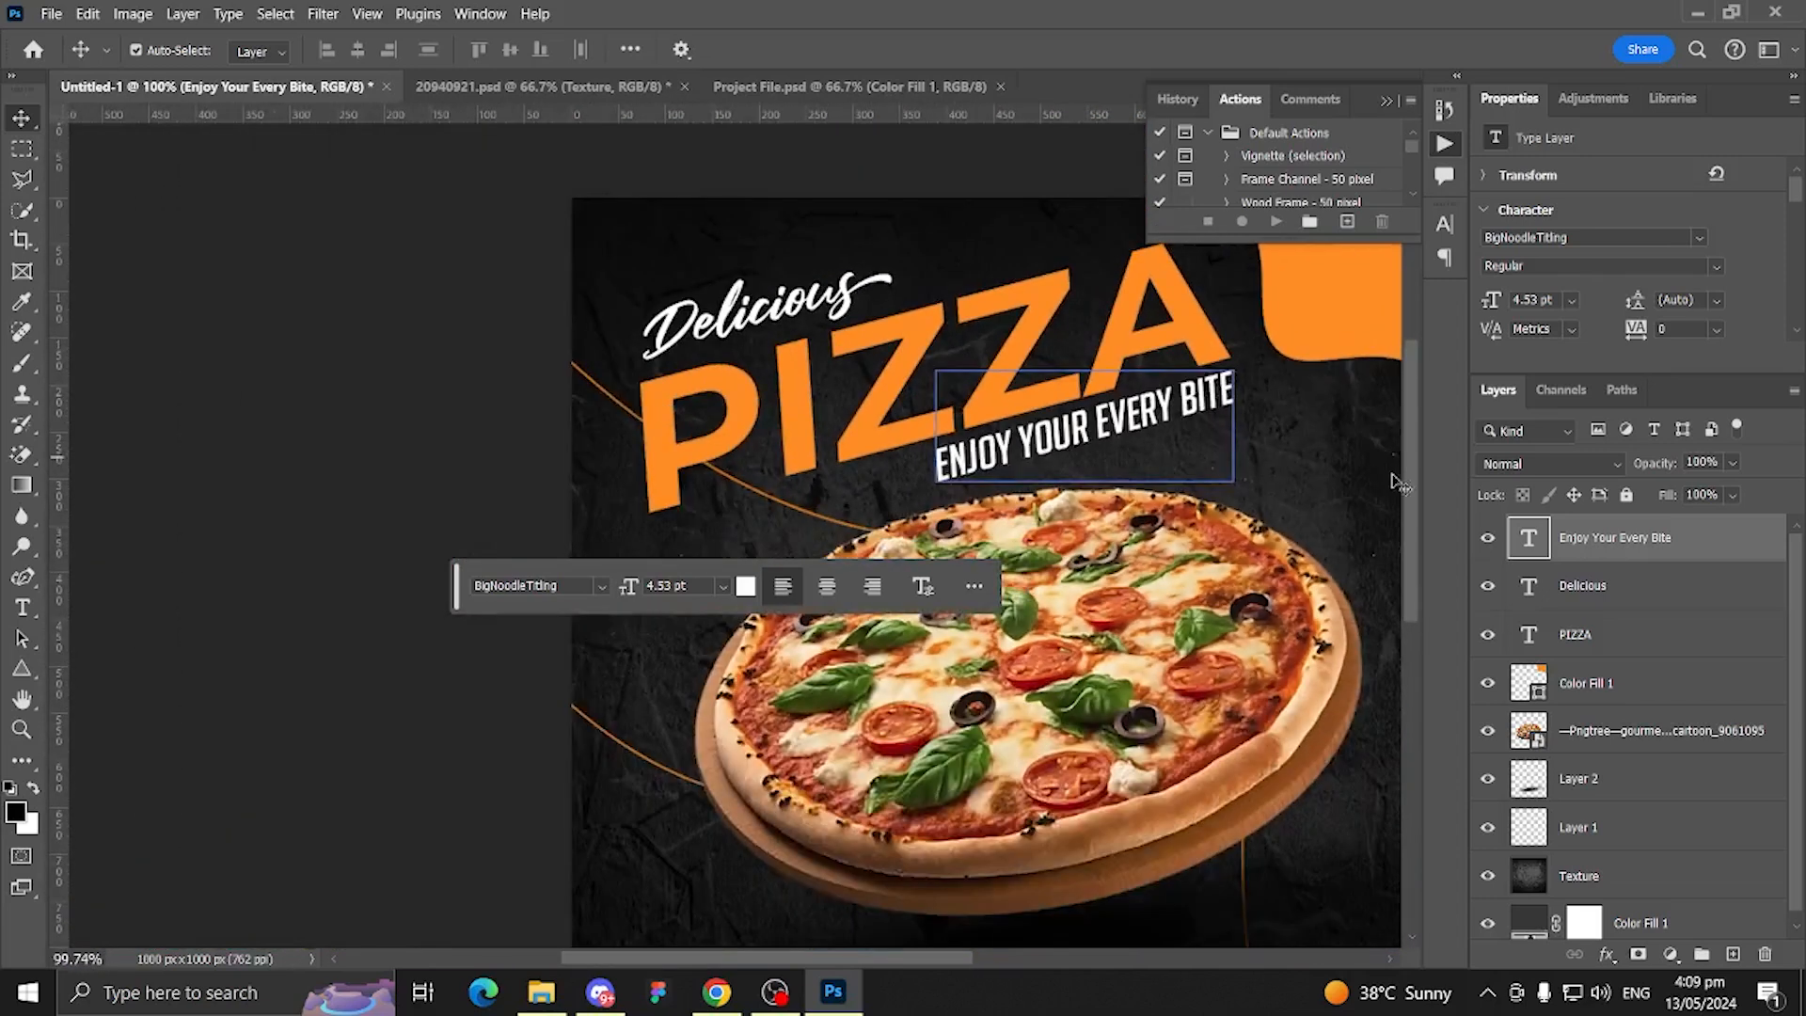
Step: Scale the three headline text layers down slightly together and move them closer to the poster's upper-left corner
{"action": "left_click", "coordinate": [1573, 632], "text": "shift"}
{"action": "scroll", "coordinate": [1058, 461], "scroll_direction": "down", "scroll_amount": 2}
{"action": "key", "text": "ctrl+t"}
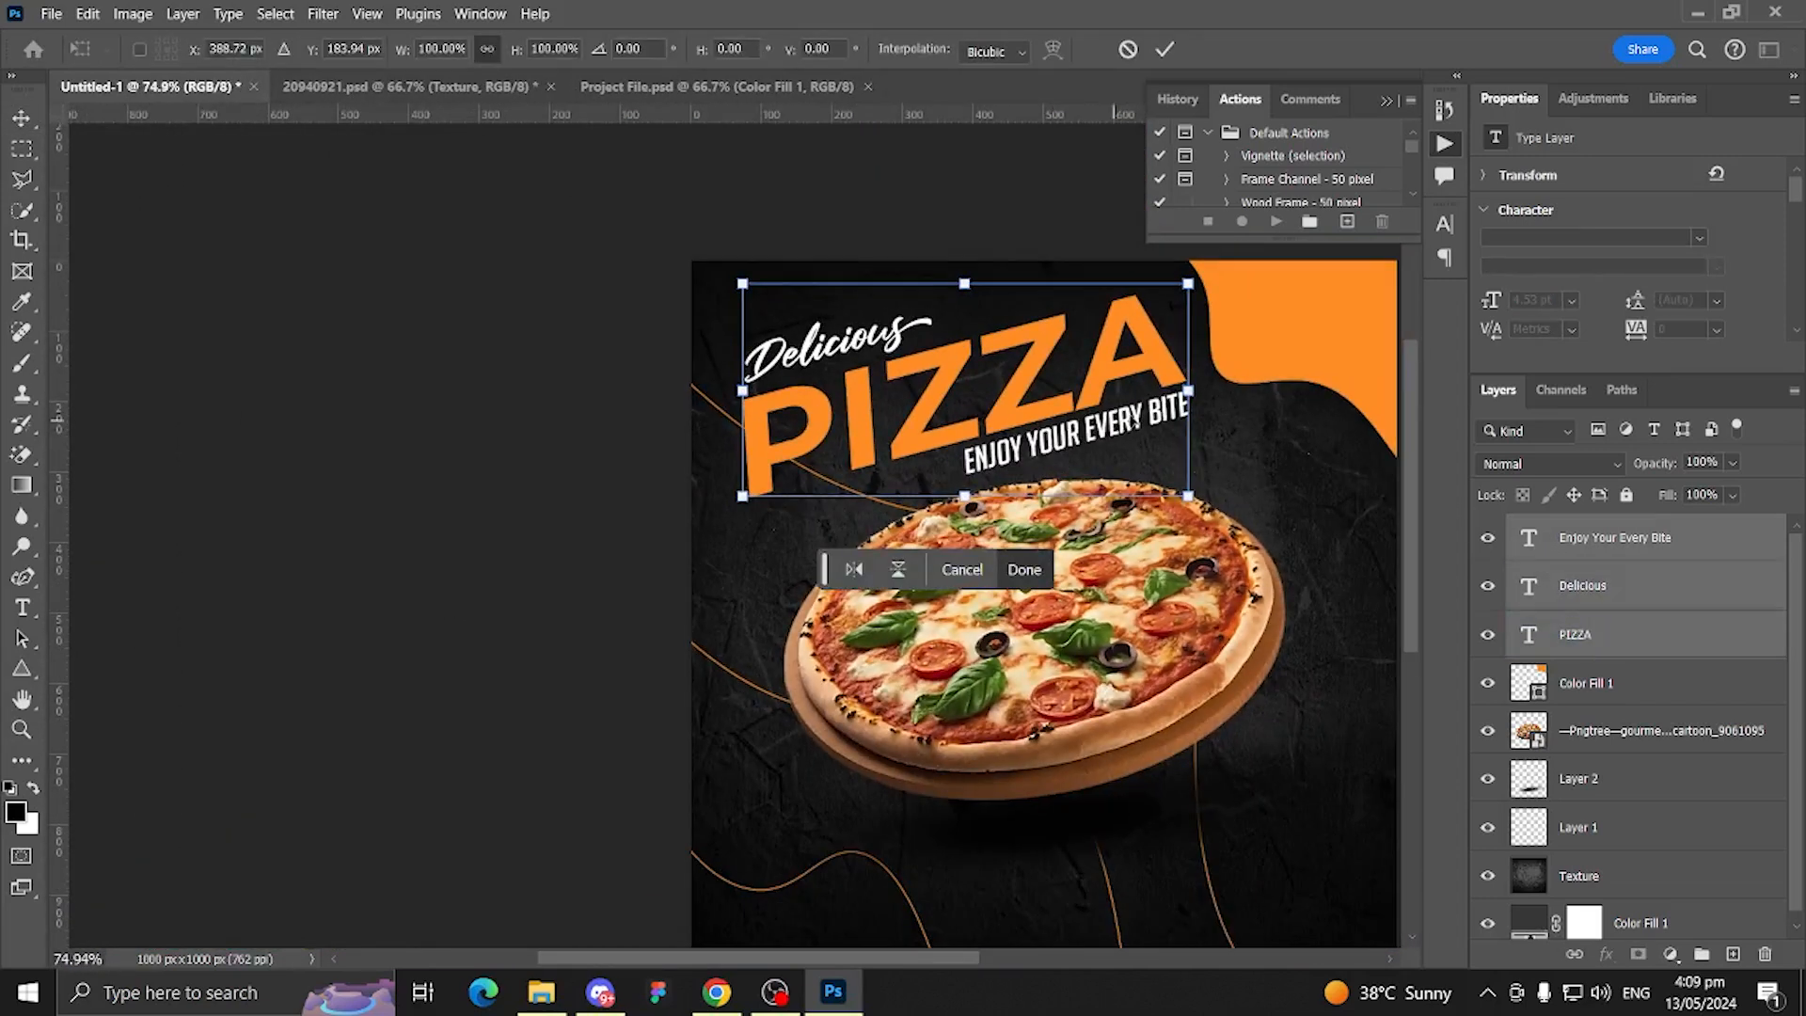
{"action": "left_click_drag", "start_coordinate": [1204, 384], "coordinate": [1089, 402]}
{"action": "key", "text": "ctrl+0"}
{"action": "key", "text": "Return"}
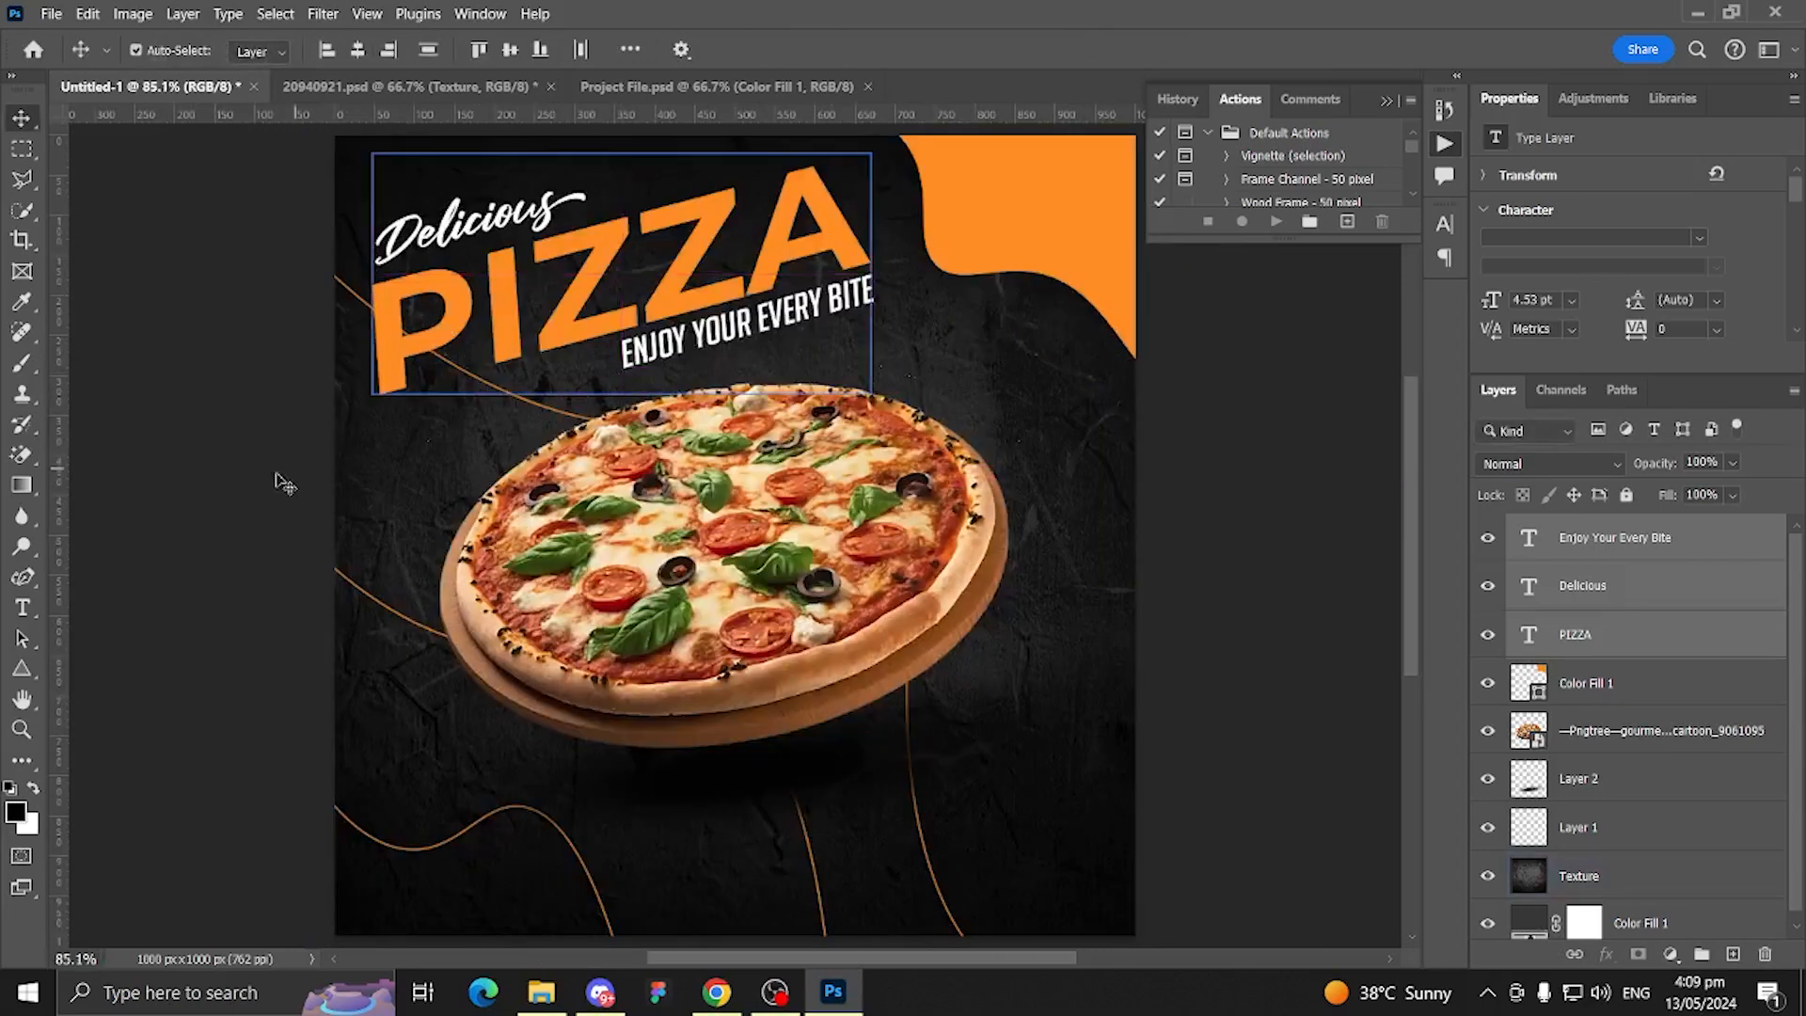
Step: Change the font weight of "PIZZA" to ExtraBold
{"action": "left_click", "coordinate": [35, 609]}
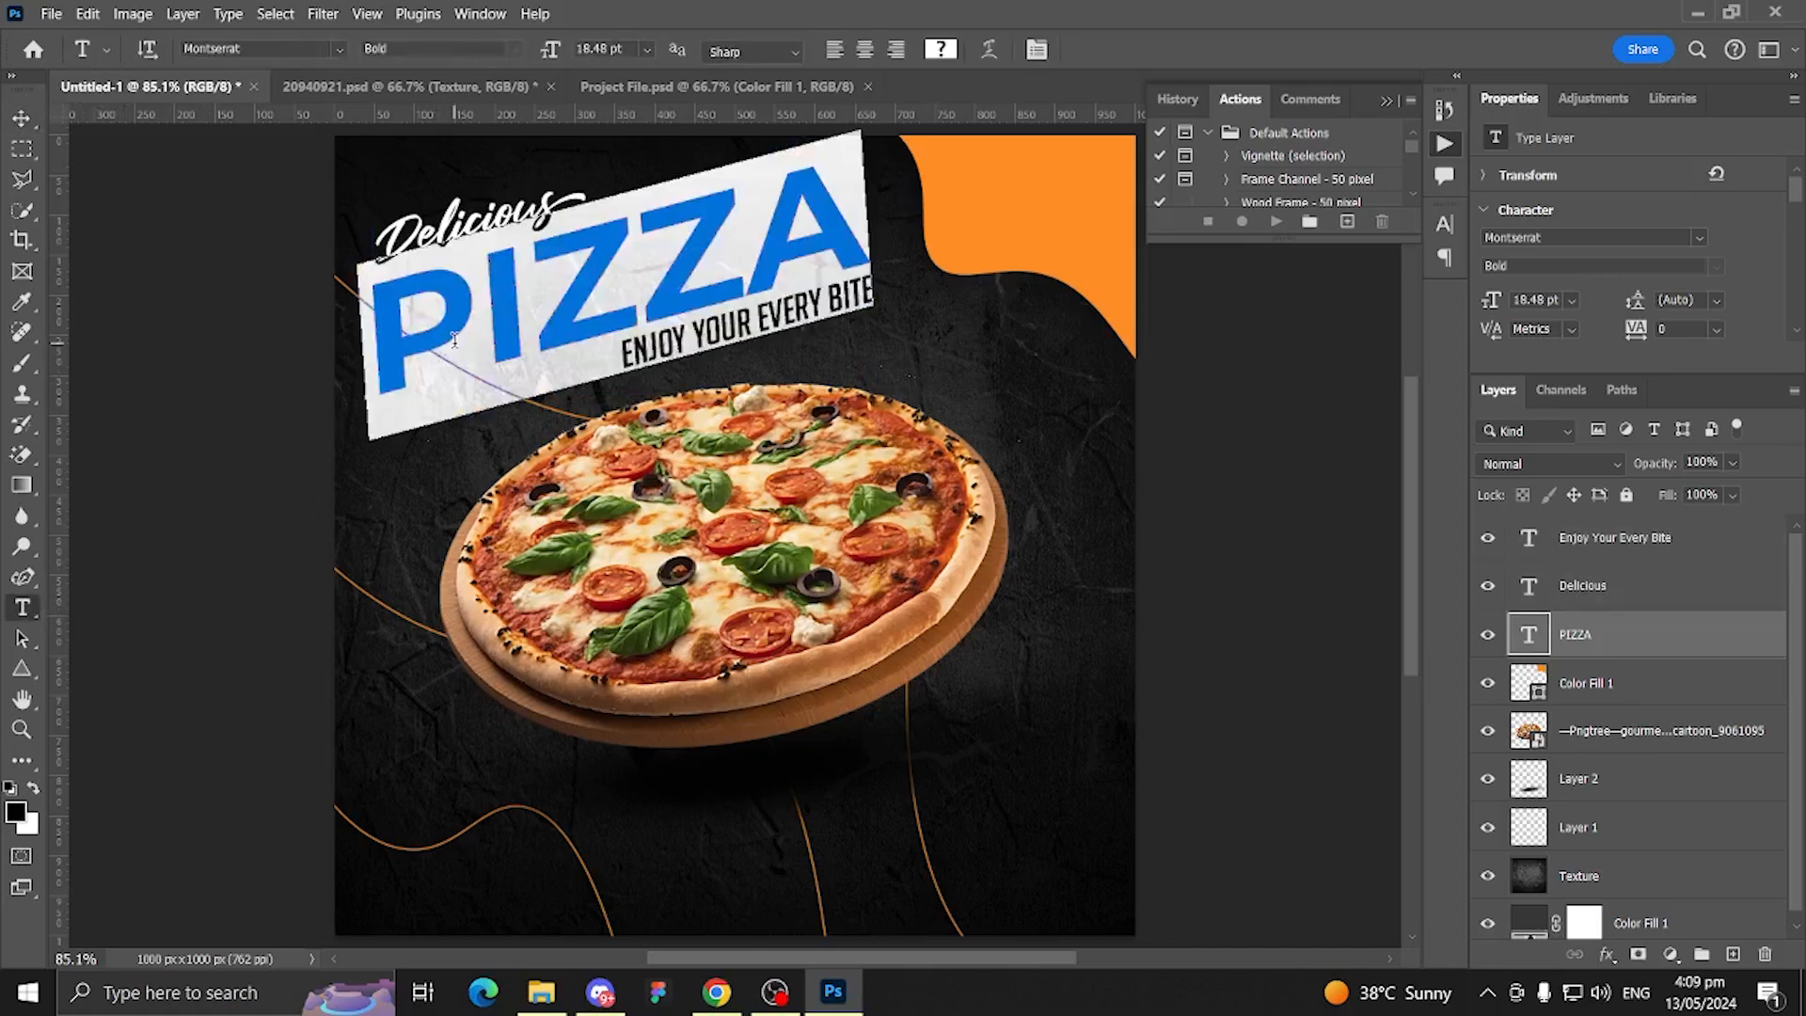
{"action": "double_click", "coordinate": [451, 341]}
{"action": "left_click", "coordinate": [520, 52]}
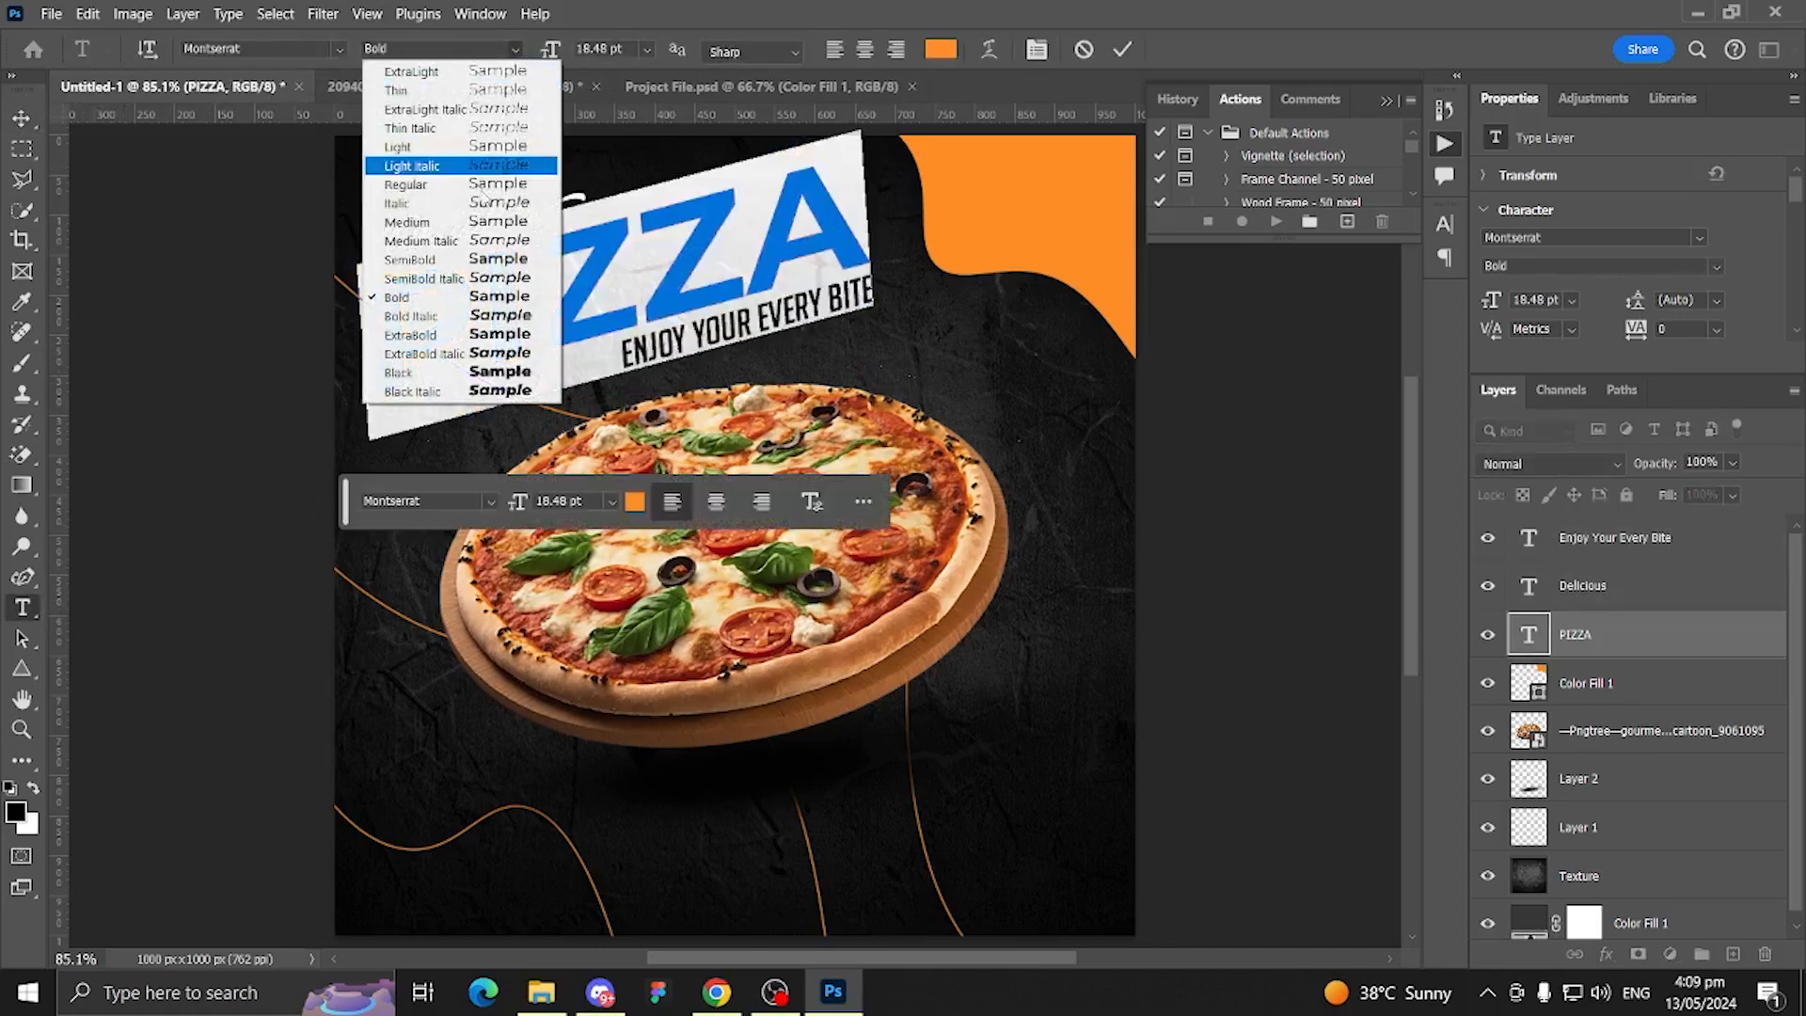
{"action": "left_click", "coordinate": [457, 336]}
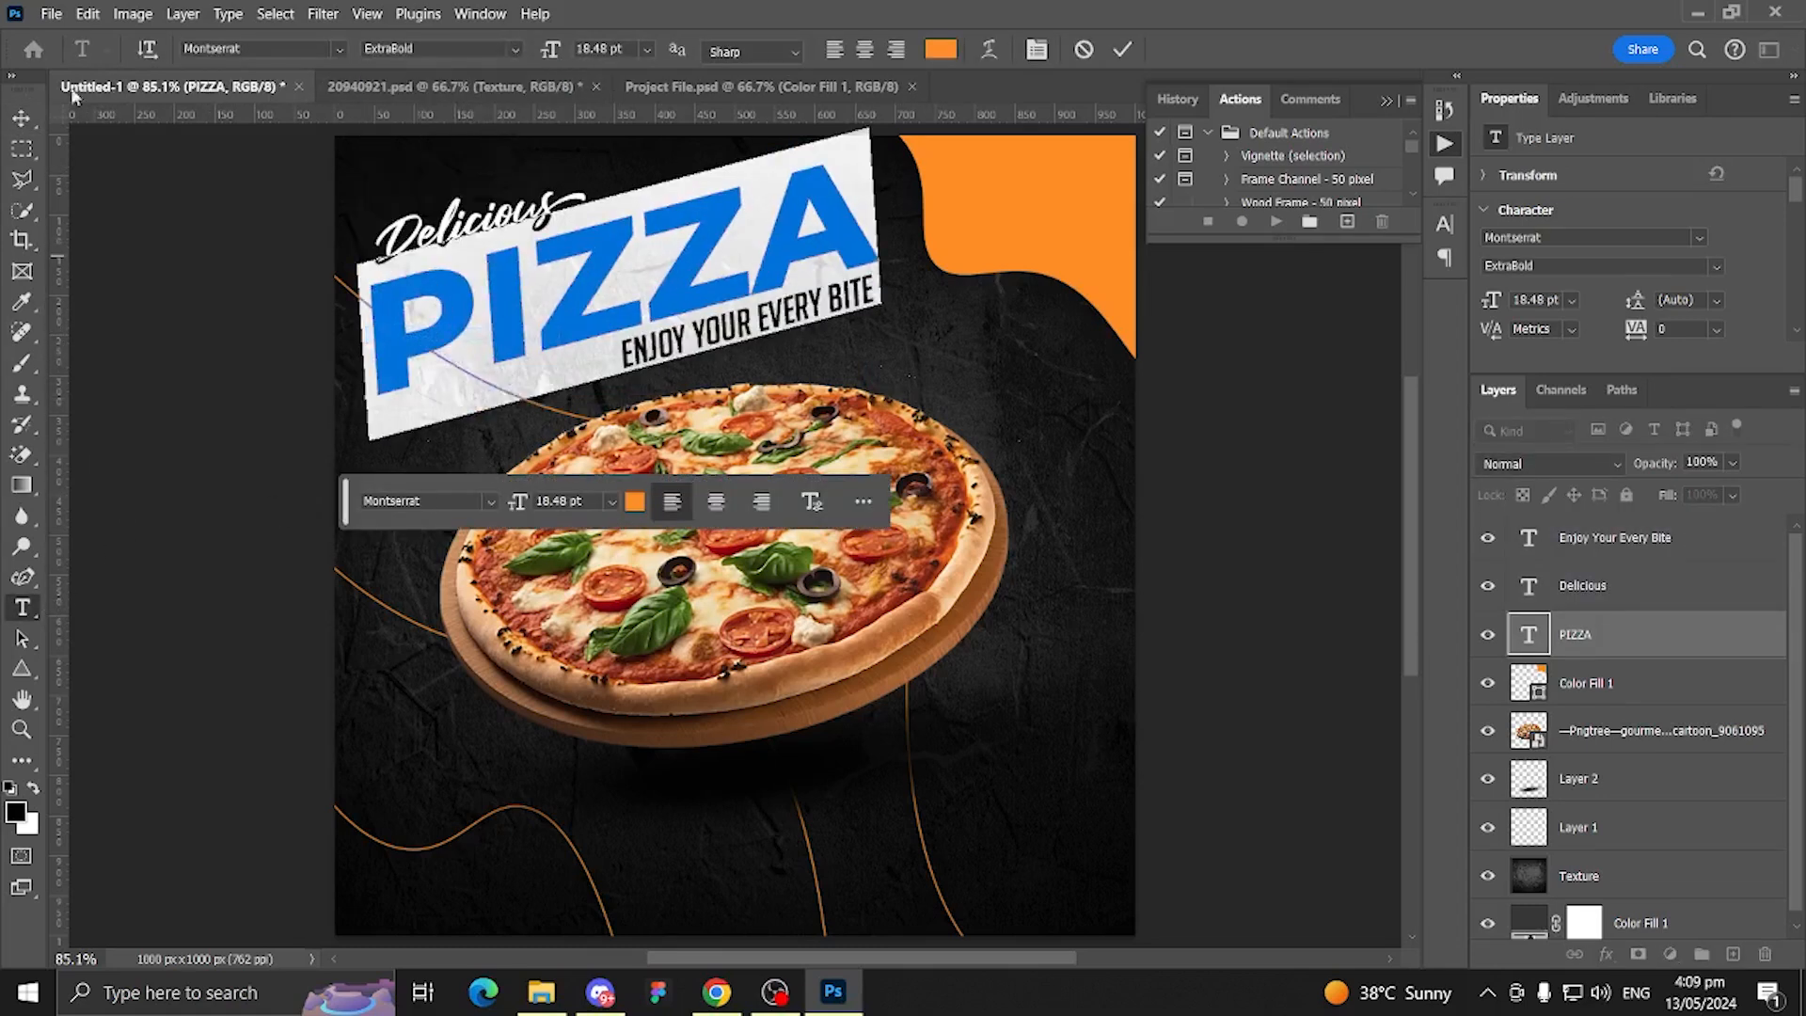
{"action": "left_click", "coordinate": [15, 122]}
Step: Nudge the "Enjoy Your Every Bite" tagline to line up with the right edge of "PIZZA"
{"action": "scroll", "coordinate": [893, 246], "scroll_direction": "up", "scroll_amount": 9}
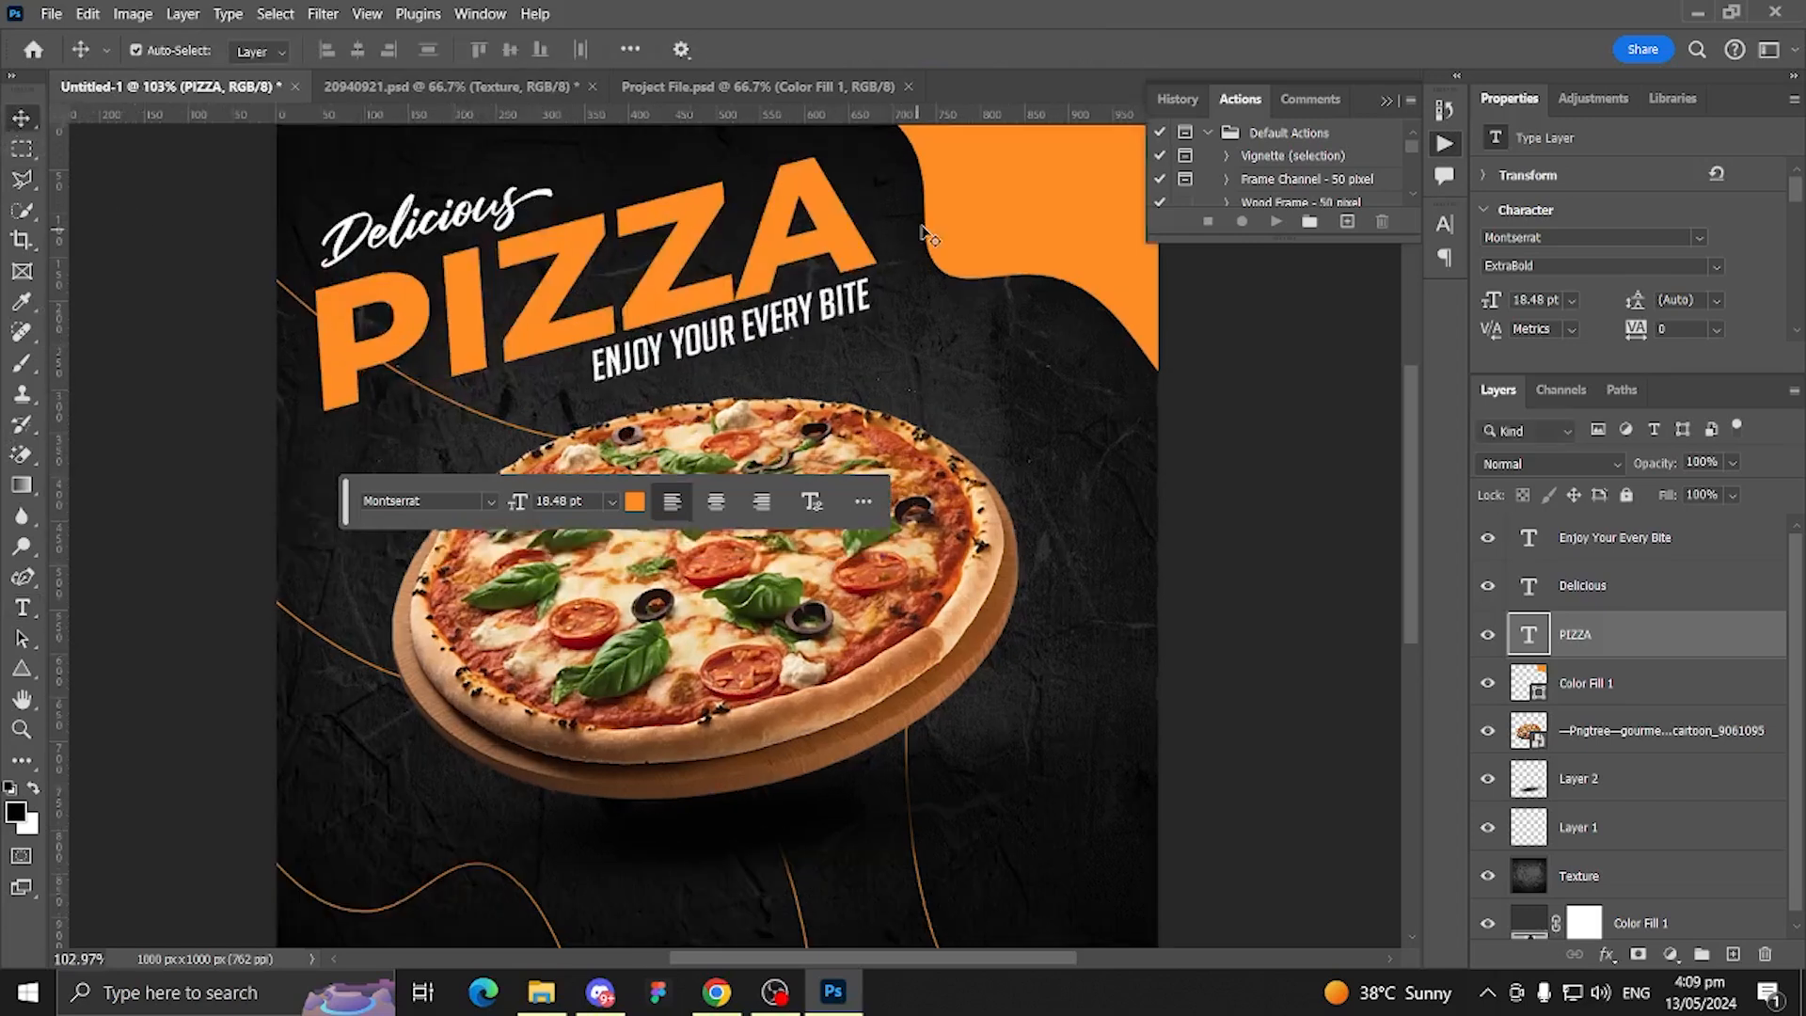
{"action": "left_click_drag", "start_coordinate": [810, 367], "coordinate": [818, 360]}
{"action": "scroll", "coordinate": [817, 361], "scroll_direction": "down", "scroll_amount": 5}
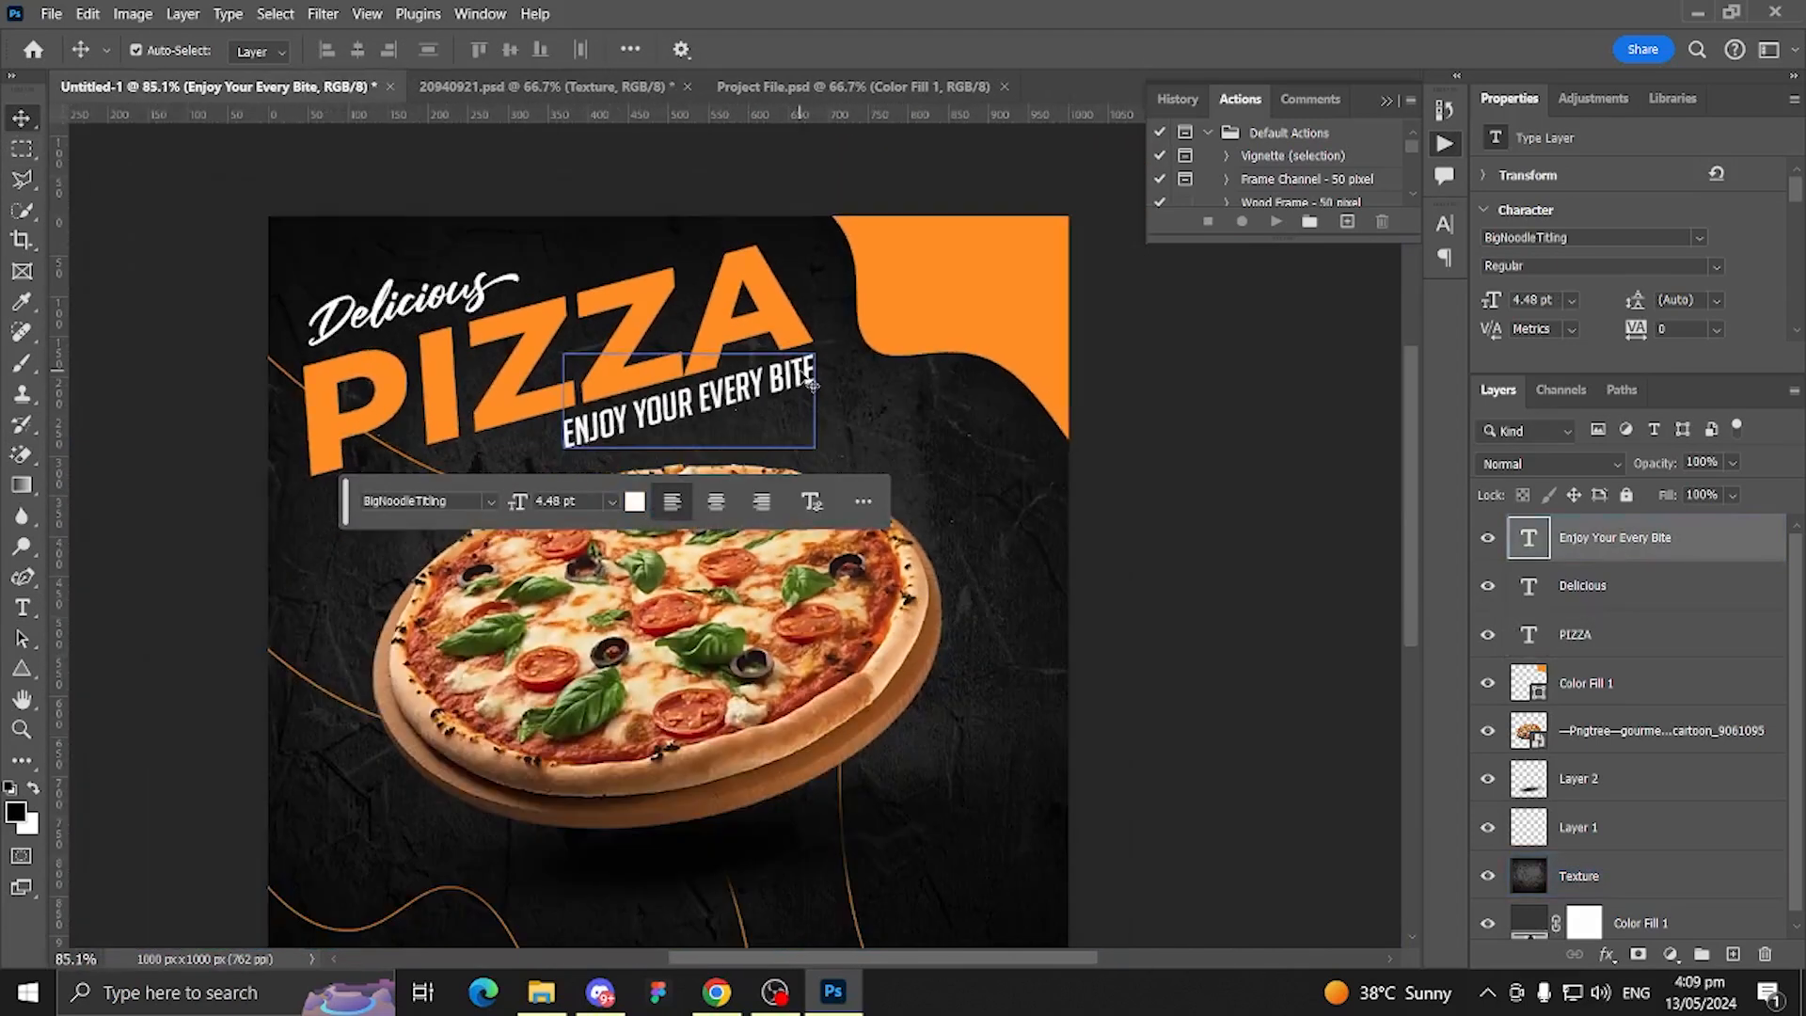
{"action": "scroll", "coordinate": [820, 344], "scroll_direction": "up", "scroll_amount": 6}
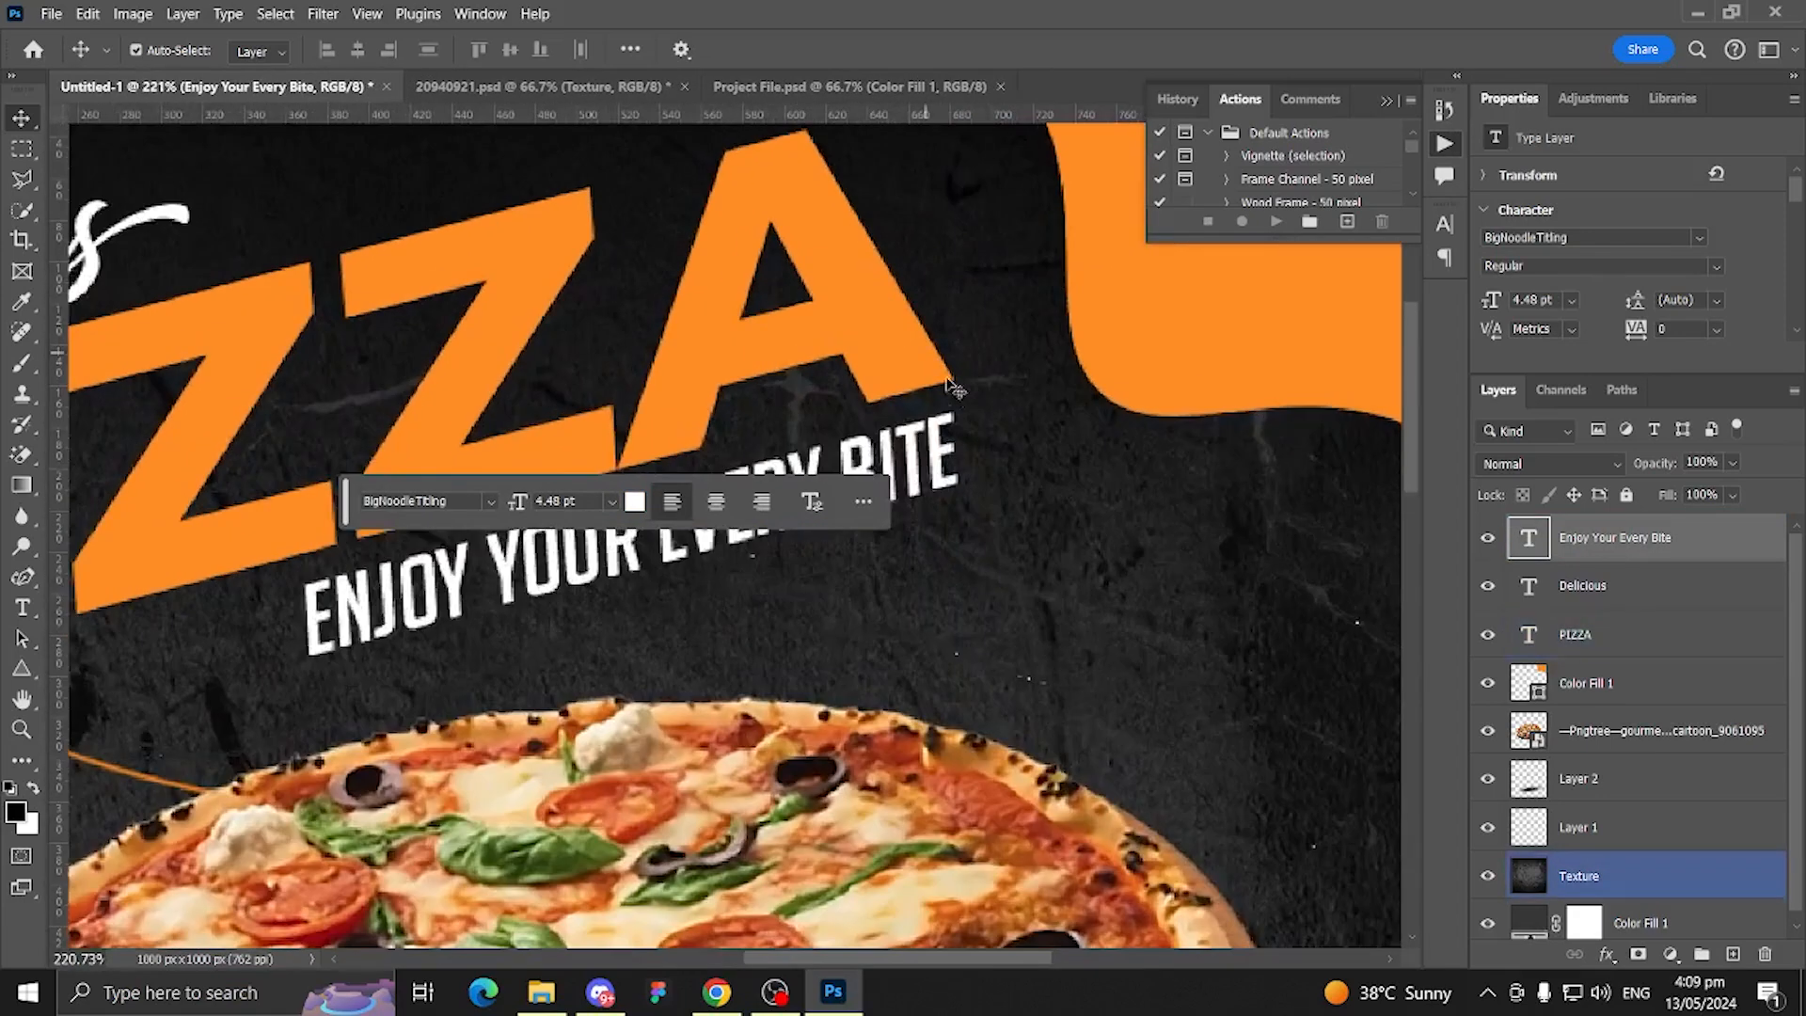
{"action": "left_click_drag", "start_coordinate": [950, 482], "coordinate": [966, 488]}
{"action": "scroll", "coordinate": [966, 489], "scroll_direction": "down", "scroll_amount": 6}
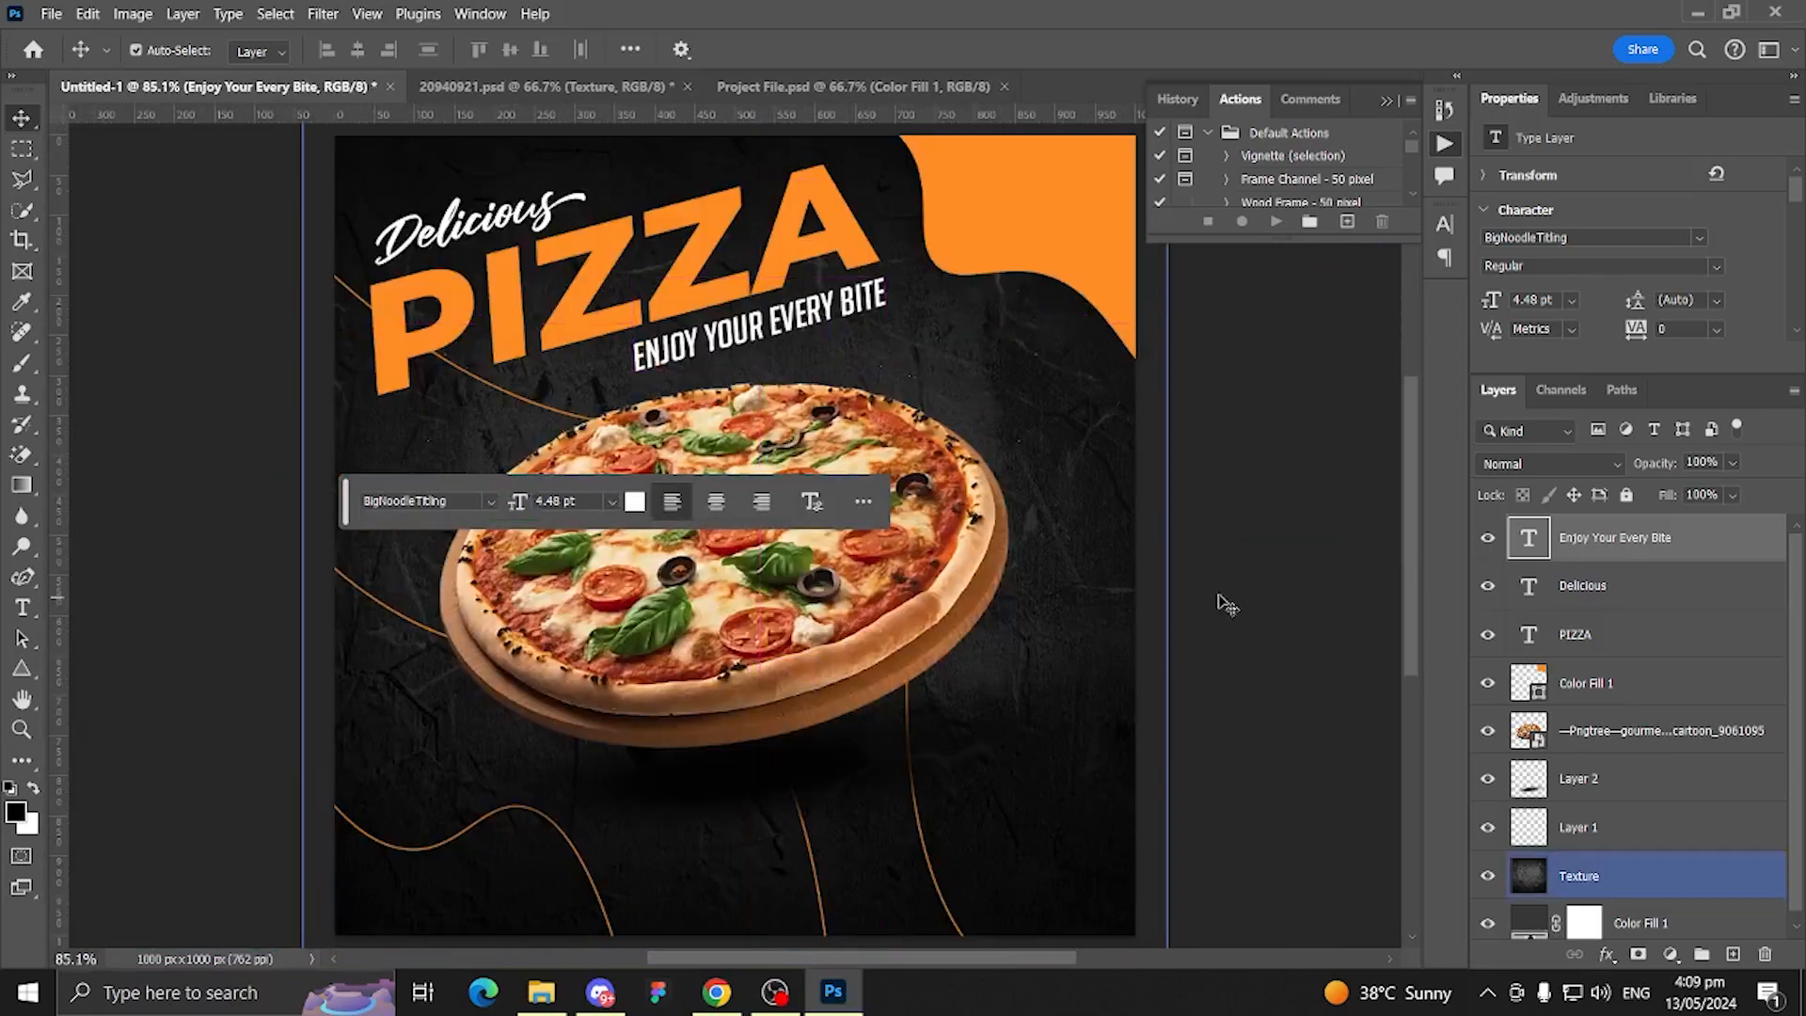
{"action": "left_click", "coordinate": [1329, 599]}
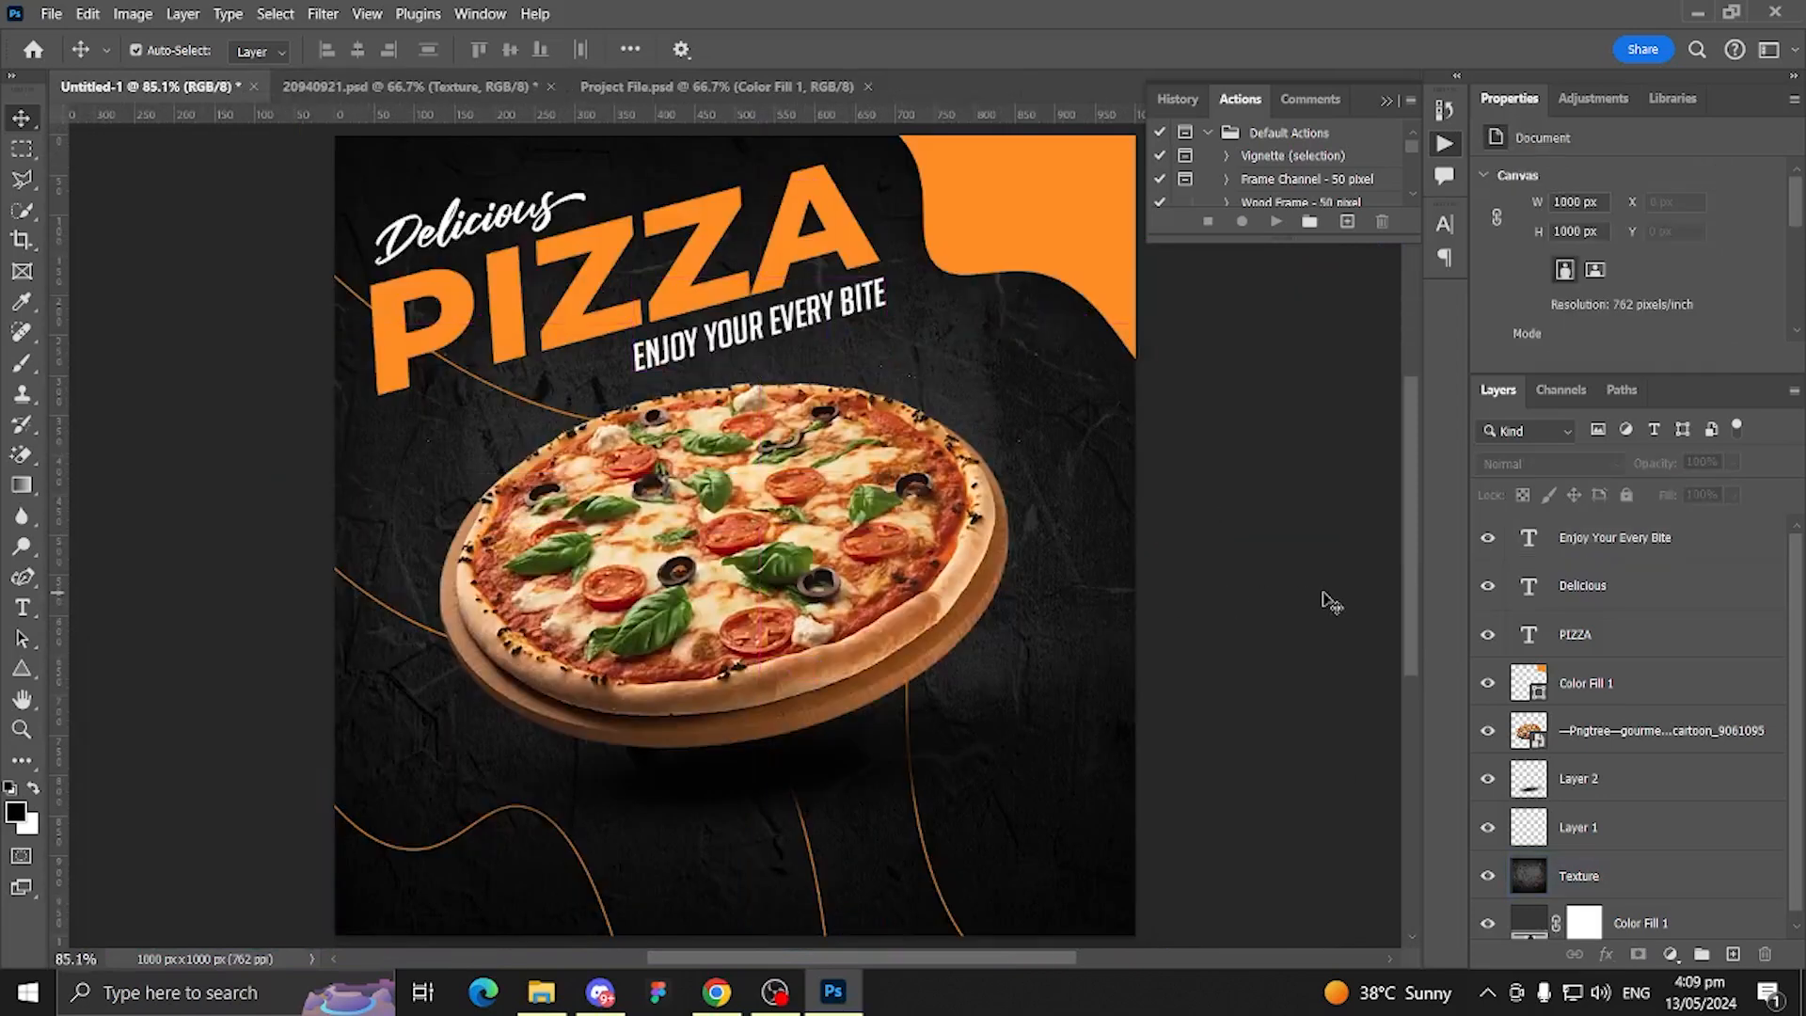
Step: Bring the "Fire & Somke" group into the pizza post and resize it to cover the whole canvas
{"action": "scroll", "coordinate": [851, 570], "scroll_direction": "down", "scroll_amount": 3}
{"action": "left_click", "coordinate": [801, 637]}
{"action": "scroll", "coordinate": [801, 637], "scroll_direction": "up", "scroll_amount": 2}
{"action": "left_click_drag", "start_coordinate": [797, 644], "coordinate": [776, 564]}
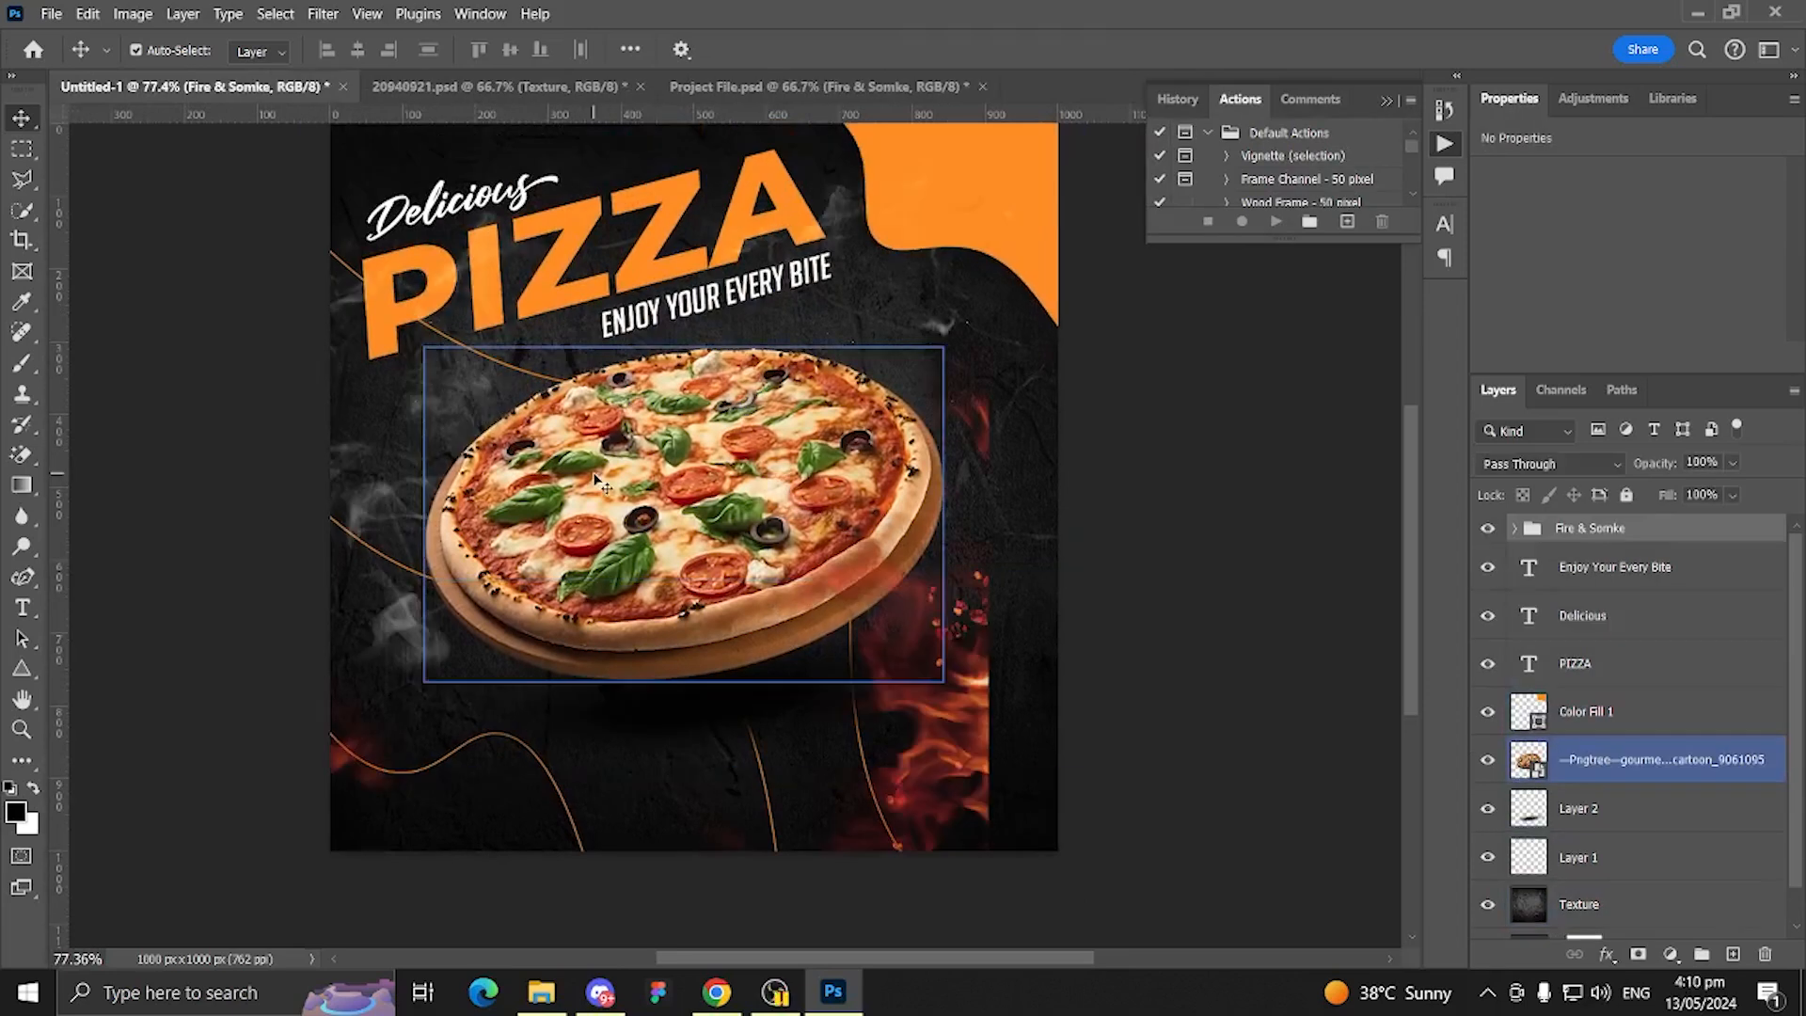
{"action": "key", "text": "ctrl+t"}
{"action": "scroll", "coordinate": [839, 530], "scroll_direction": "down", "scroll_amount": 5}
{"action": "left_click_drag", "start_coordinate": [933, 627], "coordinate": [975, 649]}
{"action": "key", "text": "Return"}
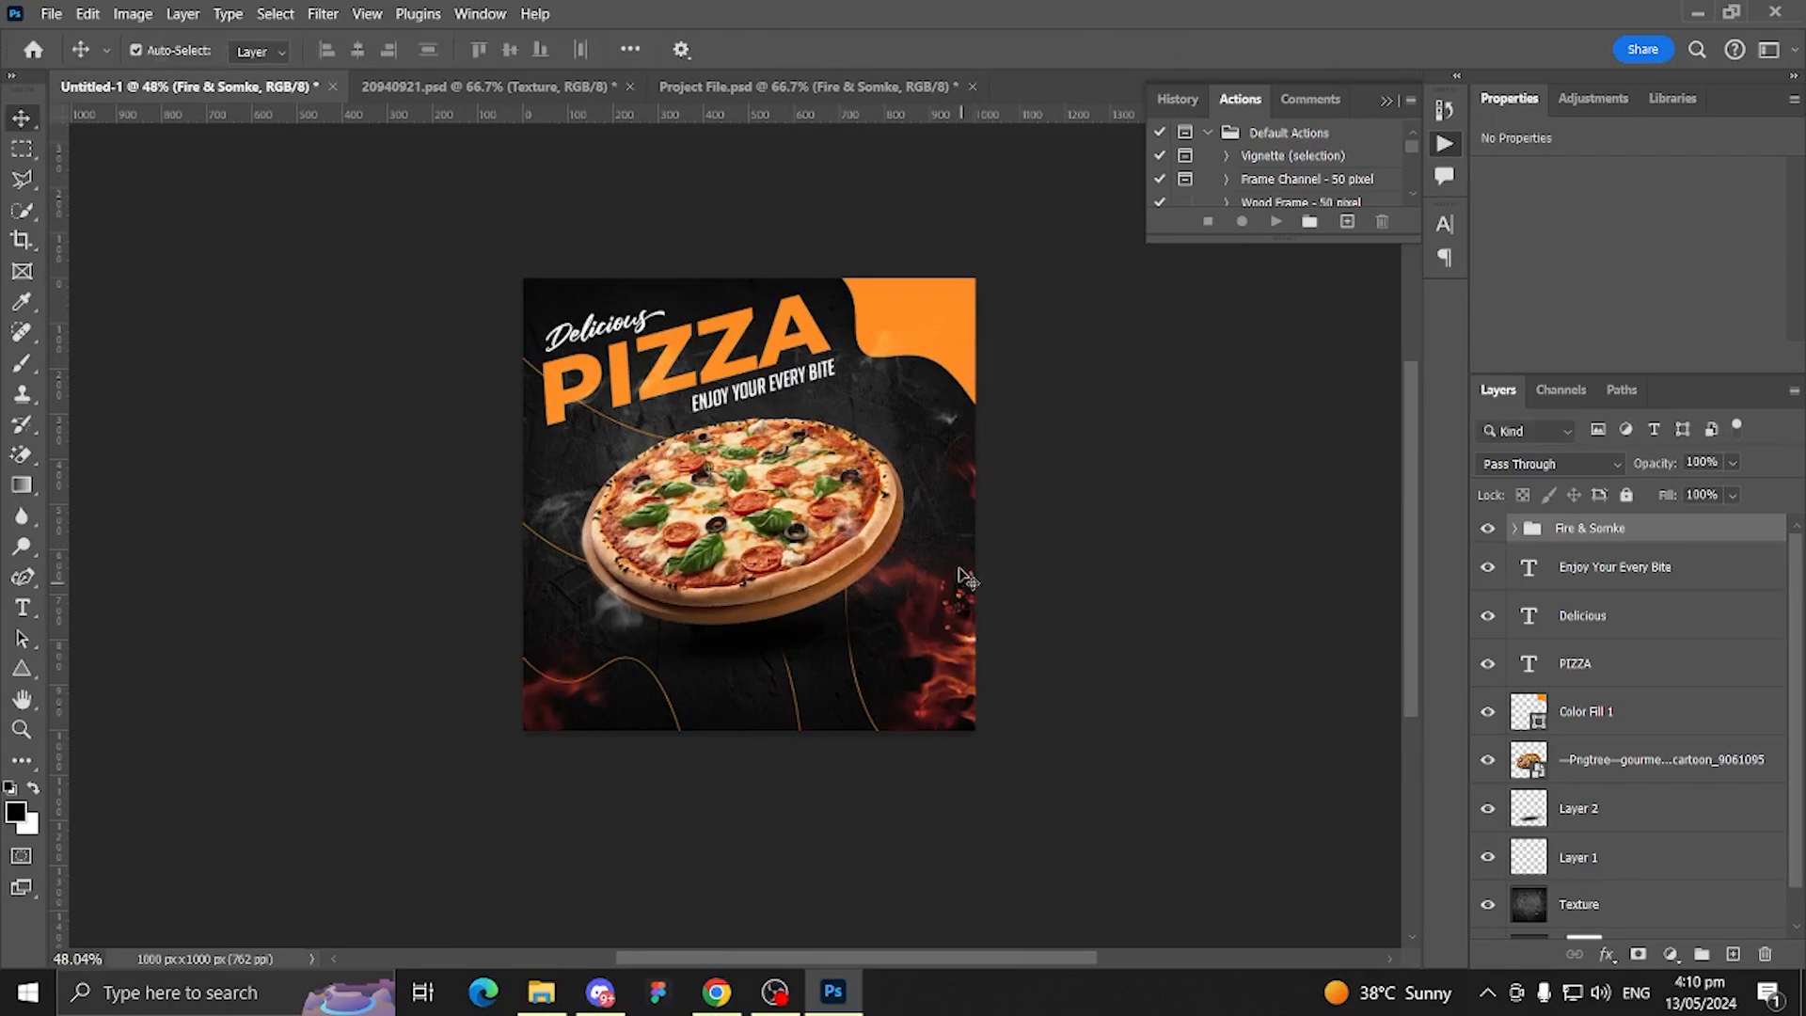
Step: Move the "Fire & Somke" group down the layer stack, between Layer 2 and Layer 1
{"action": "scroll", "coordinate": [1015, 558], "scroll_direction": "up", "scroll_amount": 3}
{"action": "key", "text": "ctrl+0"}
{"action": "scroll", "coordinate": [1052, 517], "scroll_direction": "down", "scroll_amount": 3}
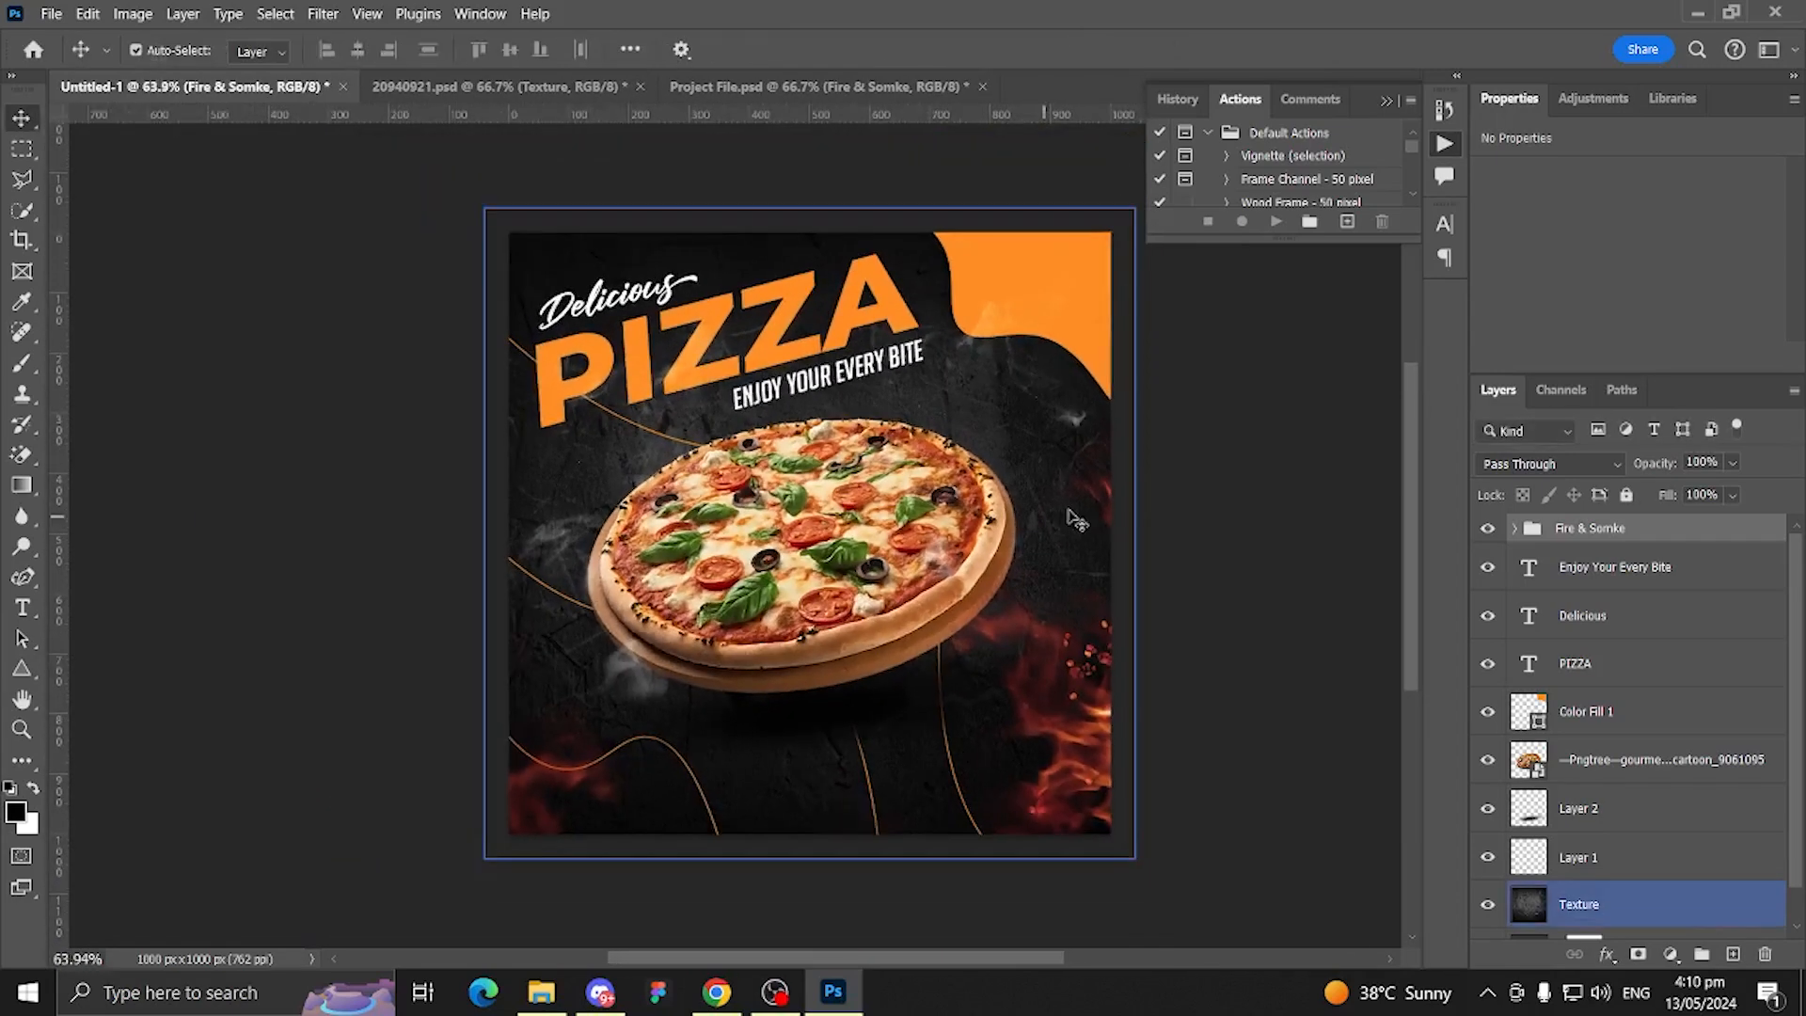
{"action": "left_click_drag", "start_coordinate": [1589, 529], "coordinate": [1615, 836]}
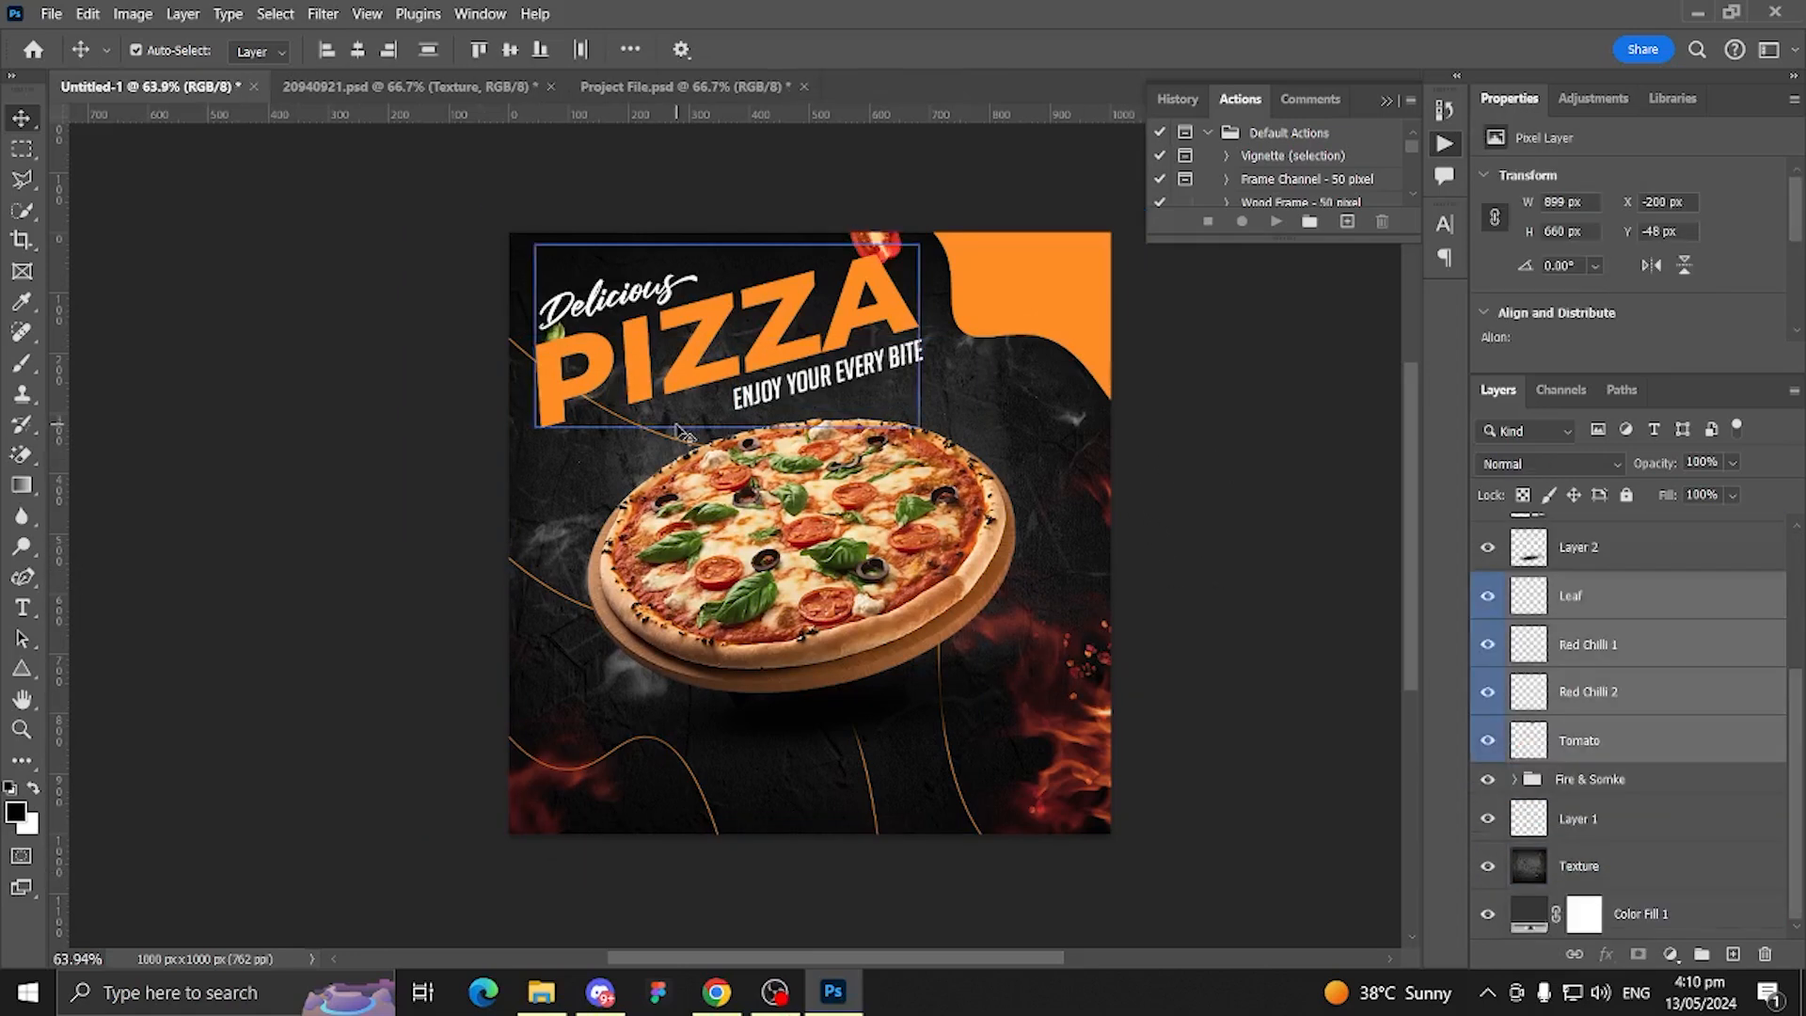
Step: Position the Leaf, Red Chilli 1, Red Chilli 2 and Tomato layers together around the pizza, at X 81 px and Y 211 px
{"action": "key", "text": "ctrl+t"}
{"action": "scroll", "coordinate": [755, 464], "scroll_direction": "down", "scroll_amount": 3}
{"action": "left_click_drag", "start_coordinate": [806, 408], "coordinate": [907, 508]}
{"action": "key", "text": "Return"}
{"action": "scroll", "coordinate": [712, 503], "scroll_direction": "up", "scroll_amount": 7}
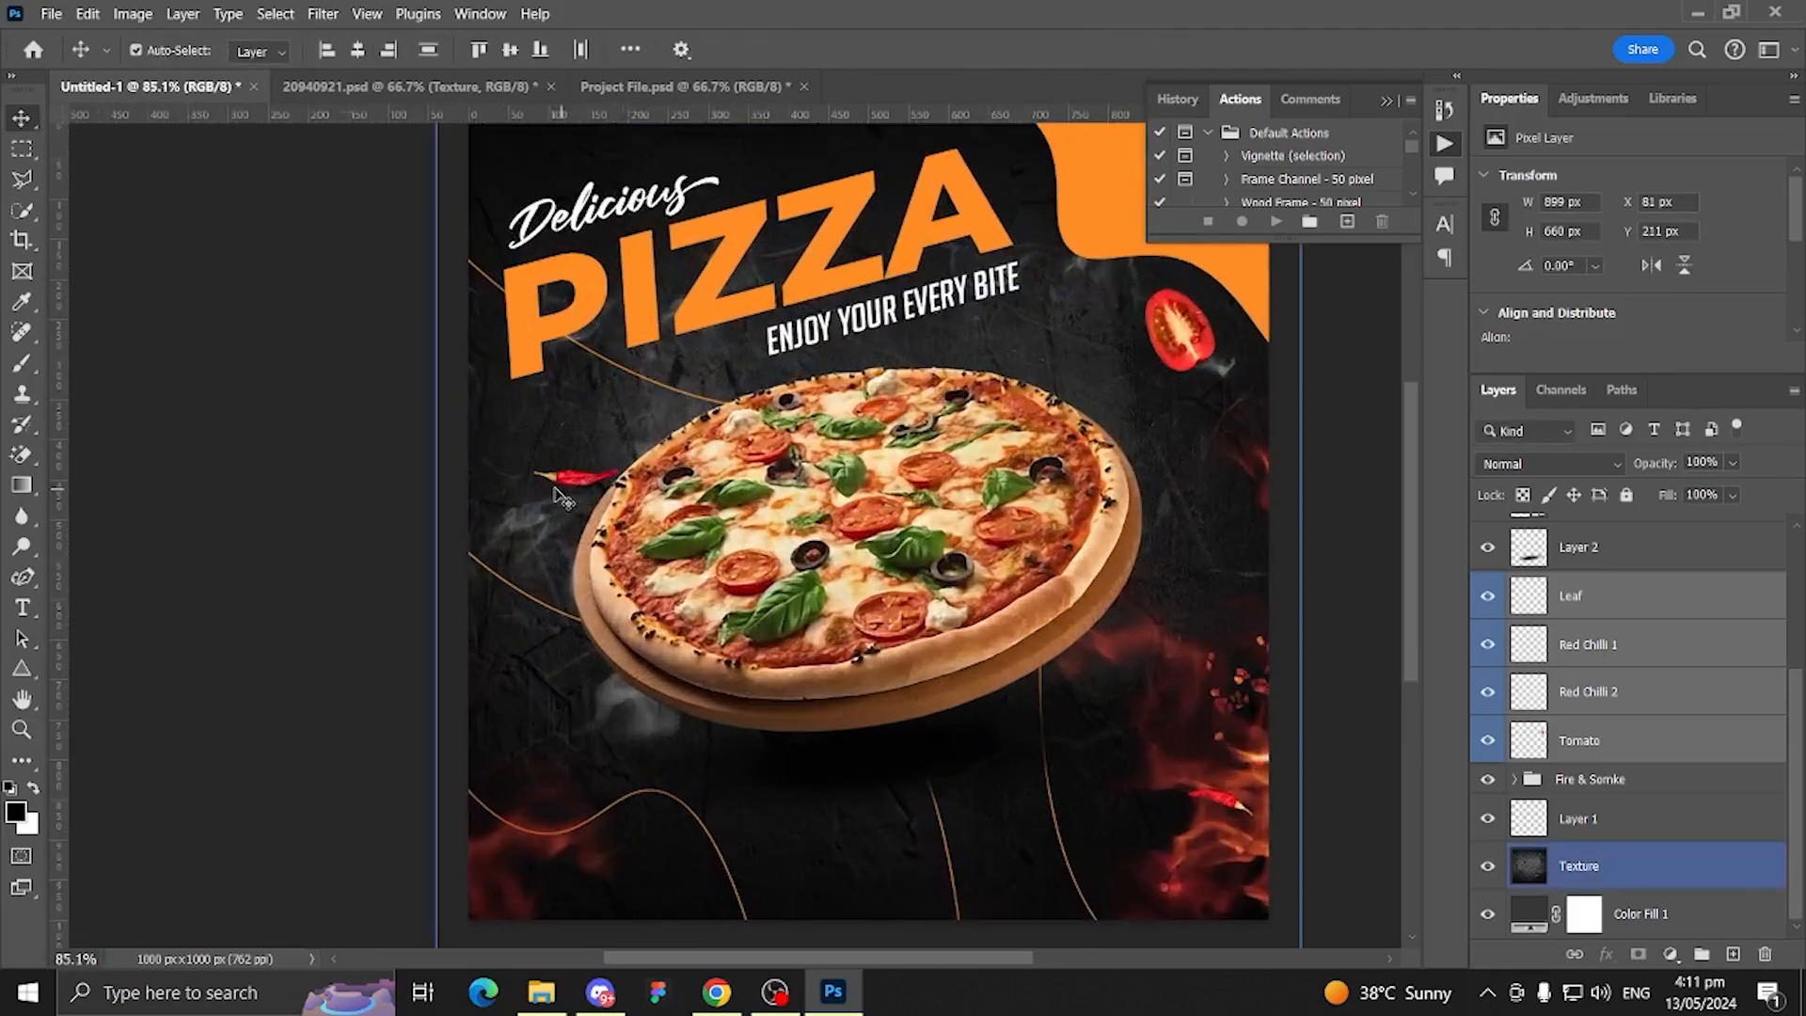
{"action": "left_click_drag", "start_coordinate": [581, 486], "coordinate": [555, 457]}
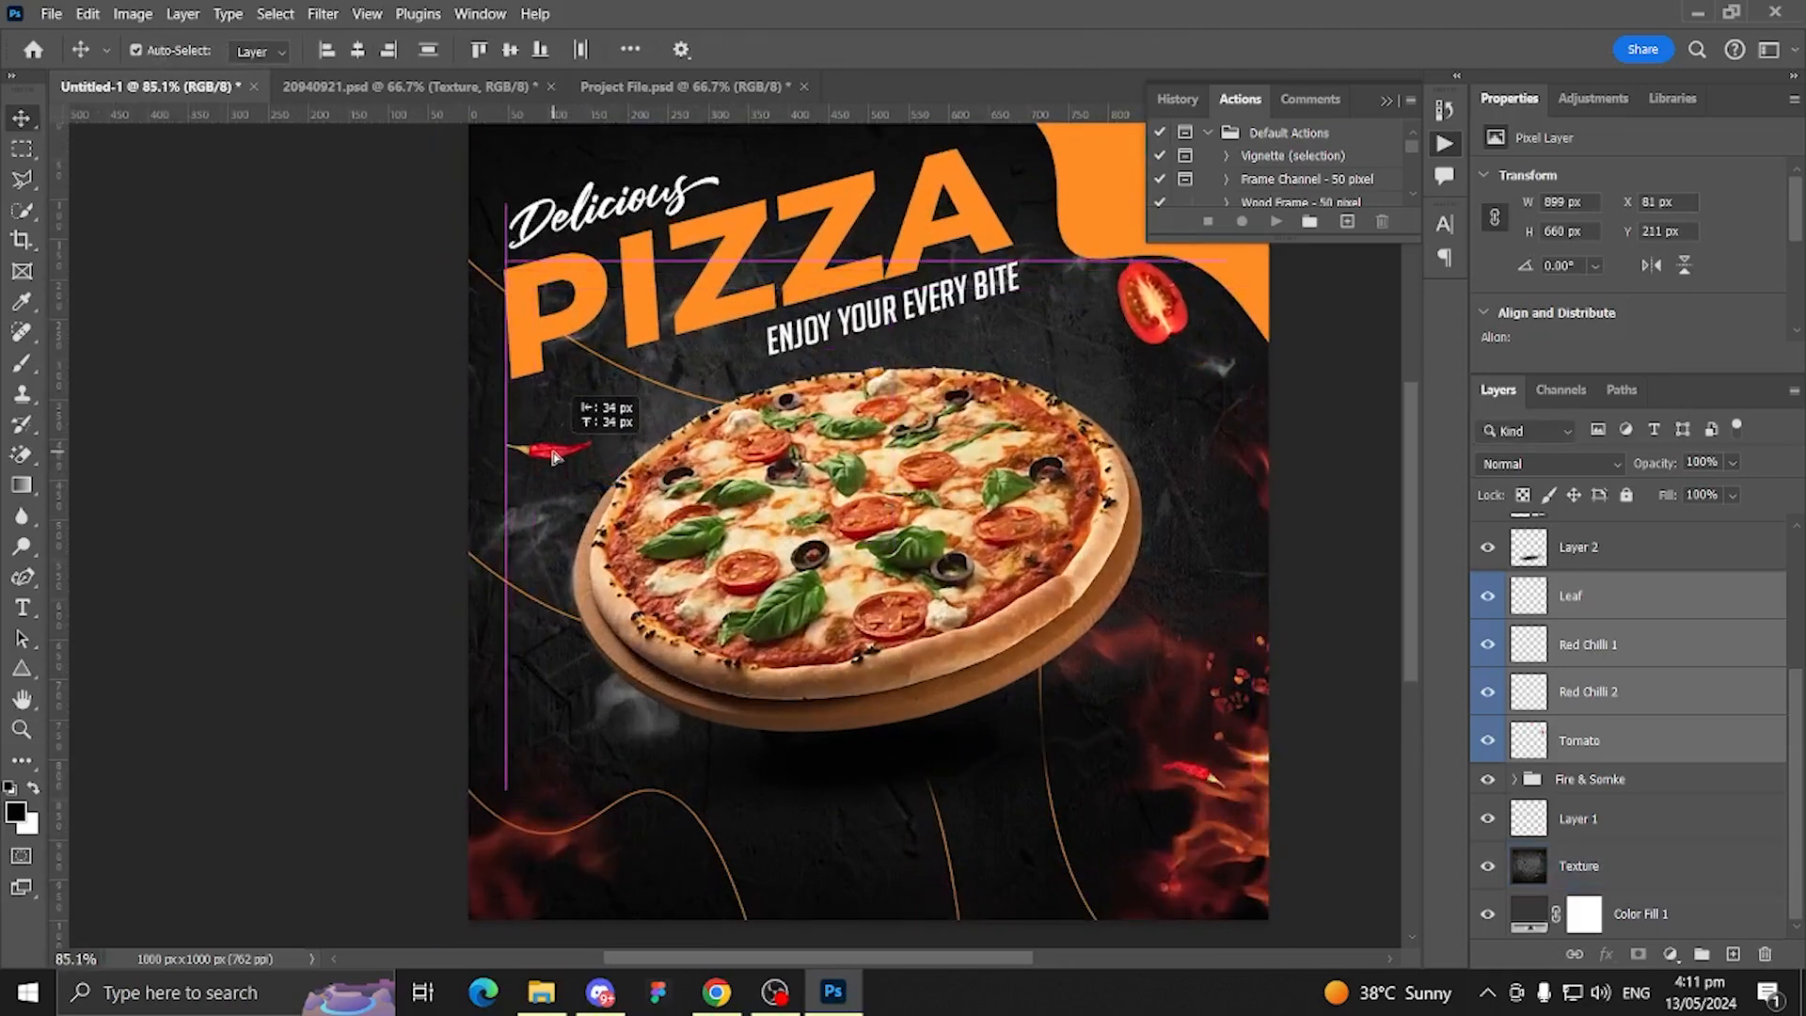
{"action": "key", "text": "ctrl+z"}
Step: Move the Leaf layer off the pizza to the dark area just below the right end of the tagline
{"action": "left_click", "coordinate": [1539, 605]}
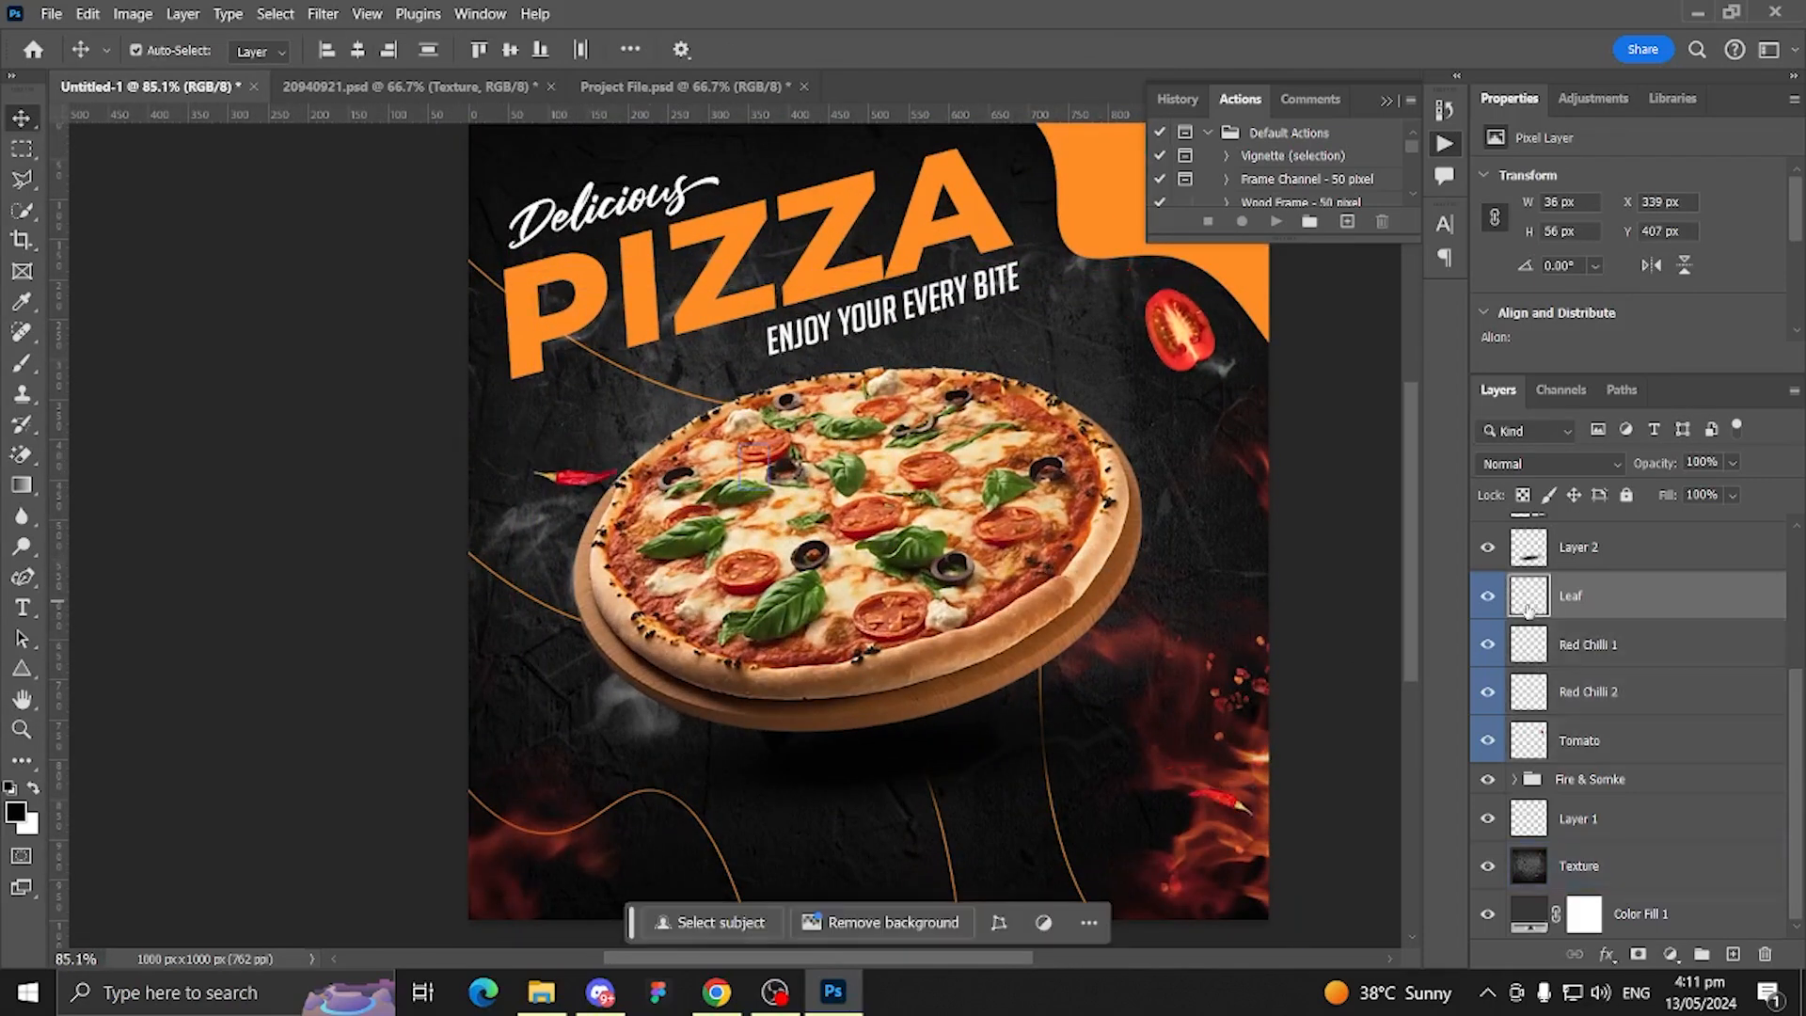
{"action": "key", "text": "ctrl+t"}
{"action": "scroll", "coordinate": [669, 672], "scroll_direction": "down", "scroll_amount": 2}
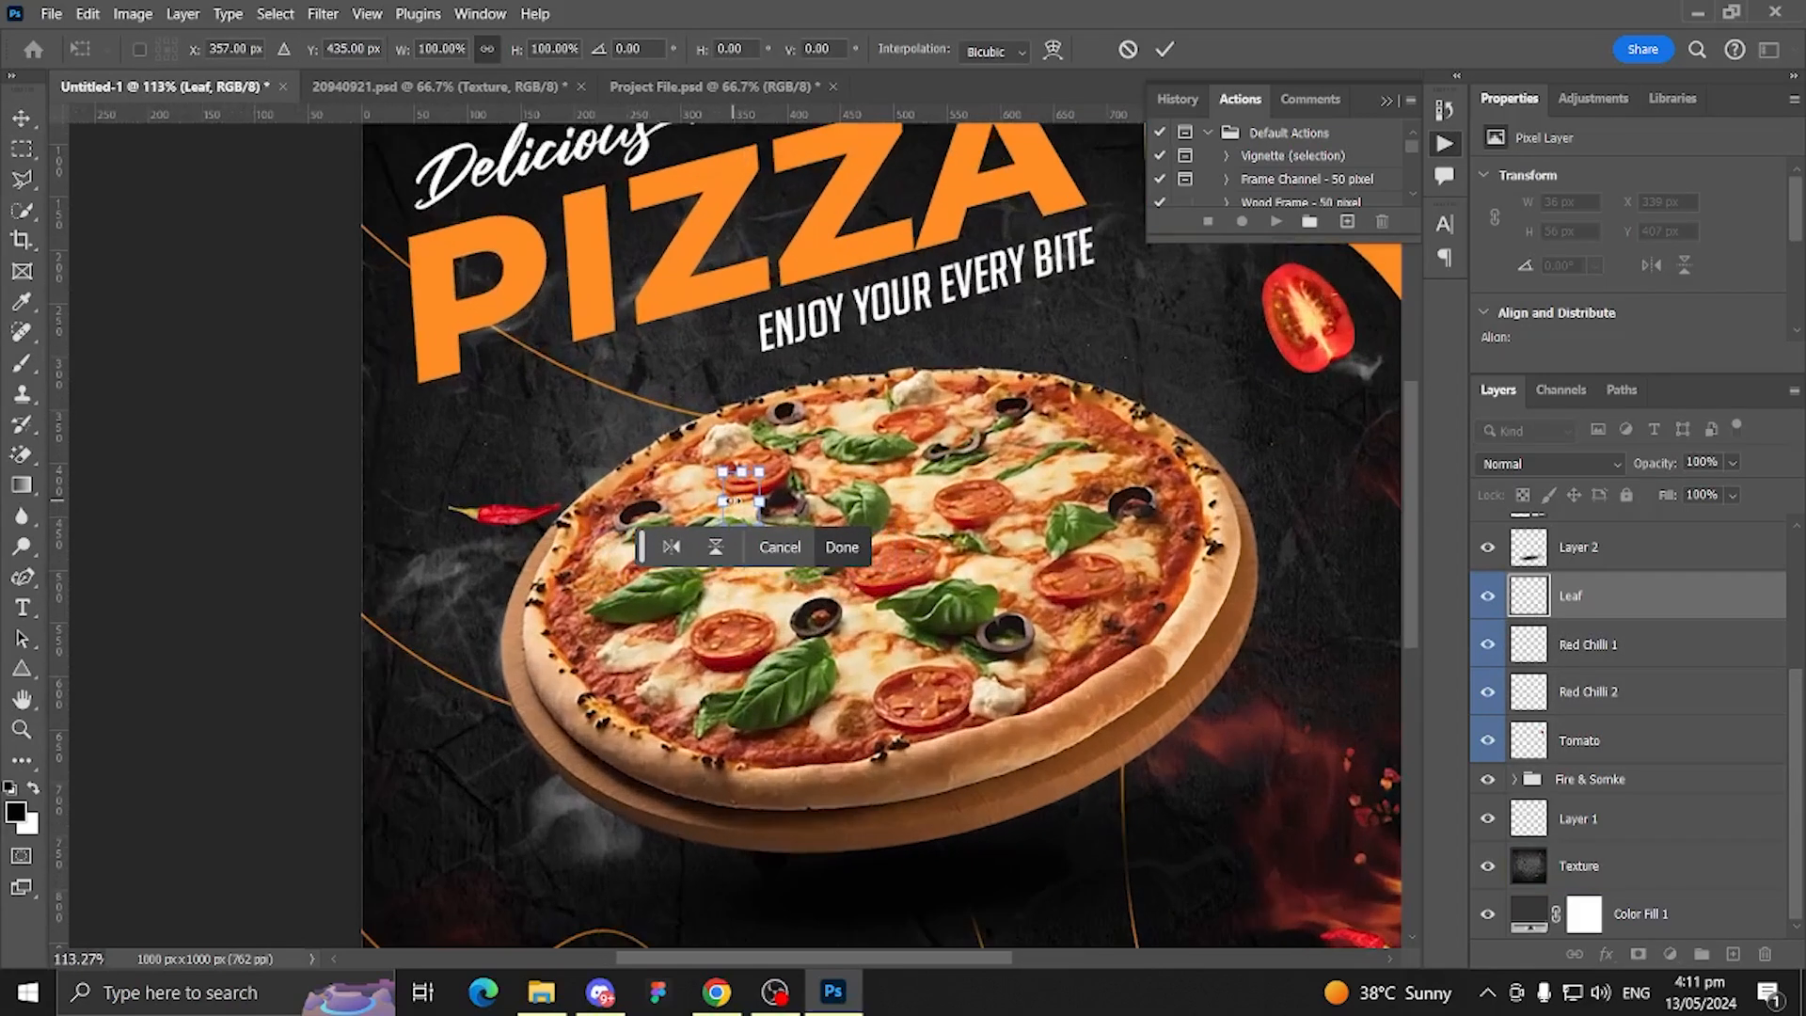
{"action": "scroll", "coordinate": [738, 508], "scroll_direction": "up", "scroll_amount": 3}
{"action": "left_click_drag", "start_coordinate": [738, 508], "coordinate": [1225, 299]}
{"action": "scroll", "coordinate": [1224, 299], "scroll_direction": "down", "scroll_amount": 2}
{"action": "left_click_drag", "start_coordinate": [988, 404], "coordinate": [1105, 384]}
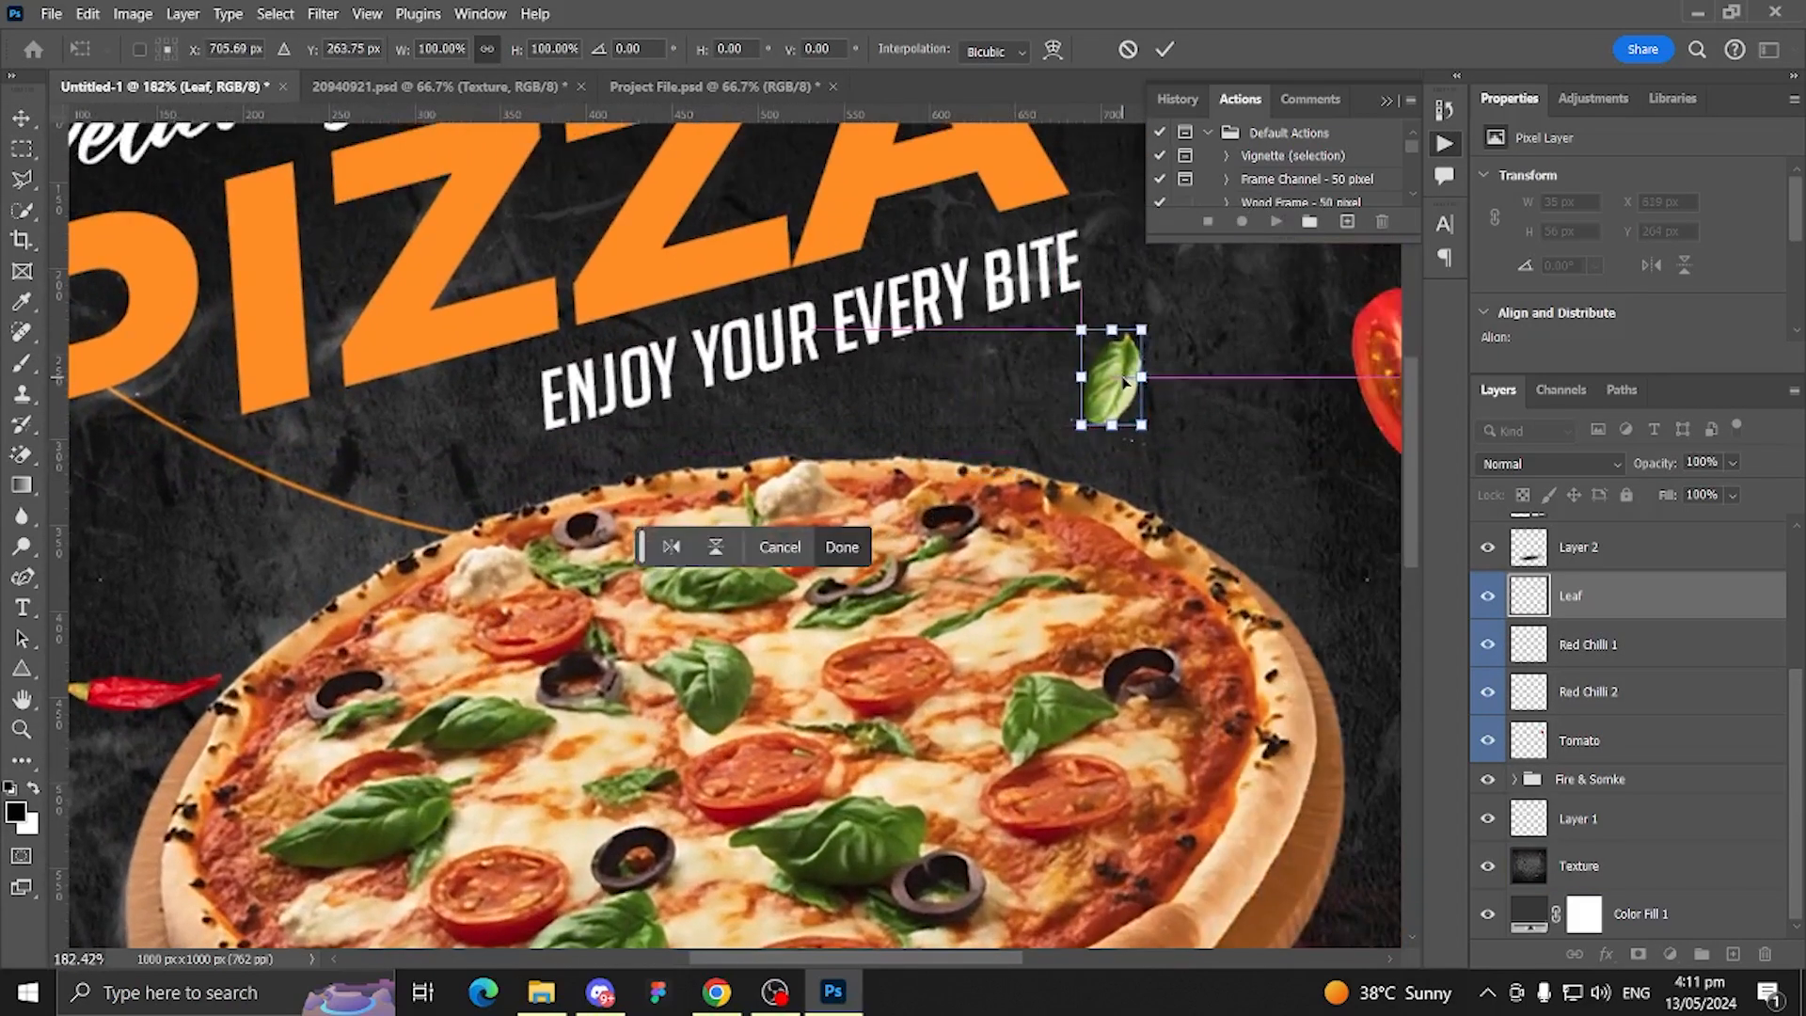
{"action": "key", "text": "Return"}
Step: Move the red chilli beside the pizza's left edge farther left, clear of the crust
{"action": "left_click_drag", "start_coordinate": [501, 583], "coordinate": [469, 564]}
{"action": "scroll", "coordinate": [460, 605], "scroll_direction": "down", "scroll_amount": 4}
{"action": "left_click_drag", "start_coordinate": [355, 511], "coordinate": [231, 324]}
{"action": "left_click", "coordinate": [1181, 693]}
{"action": "scroll", "coordinate": [1182, 693], "scroll_direction": "down", "scroll_amount": 2}
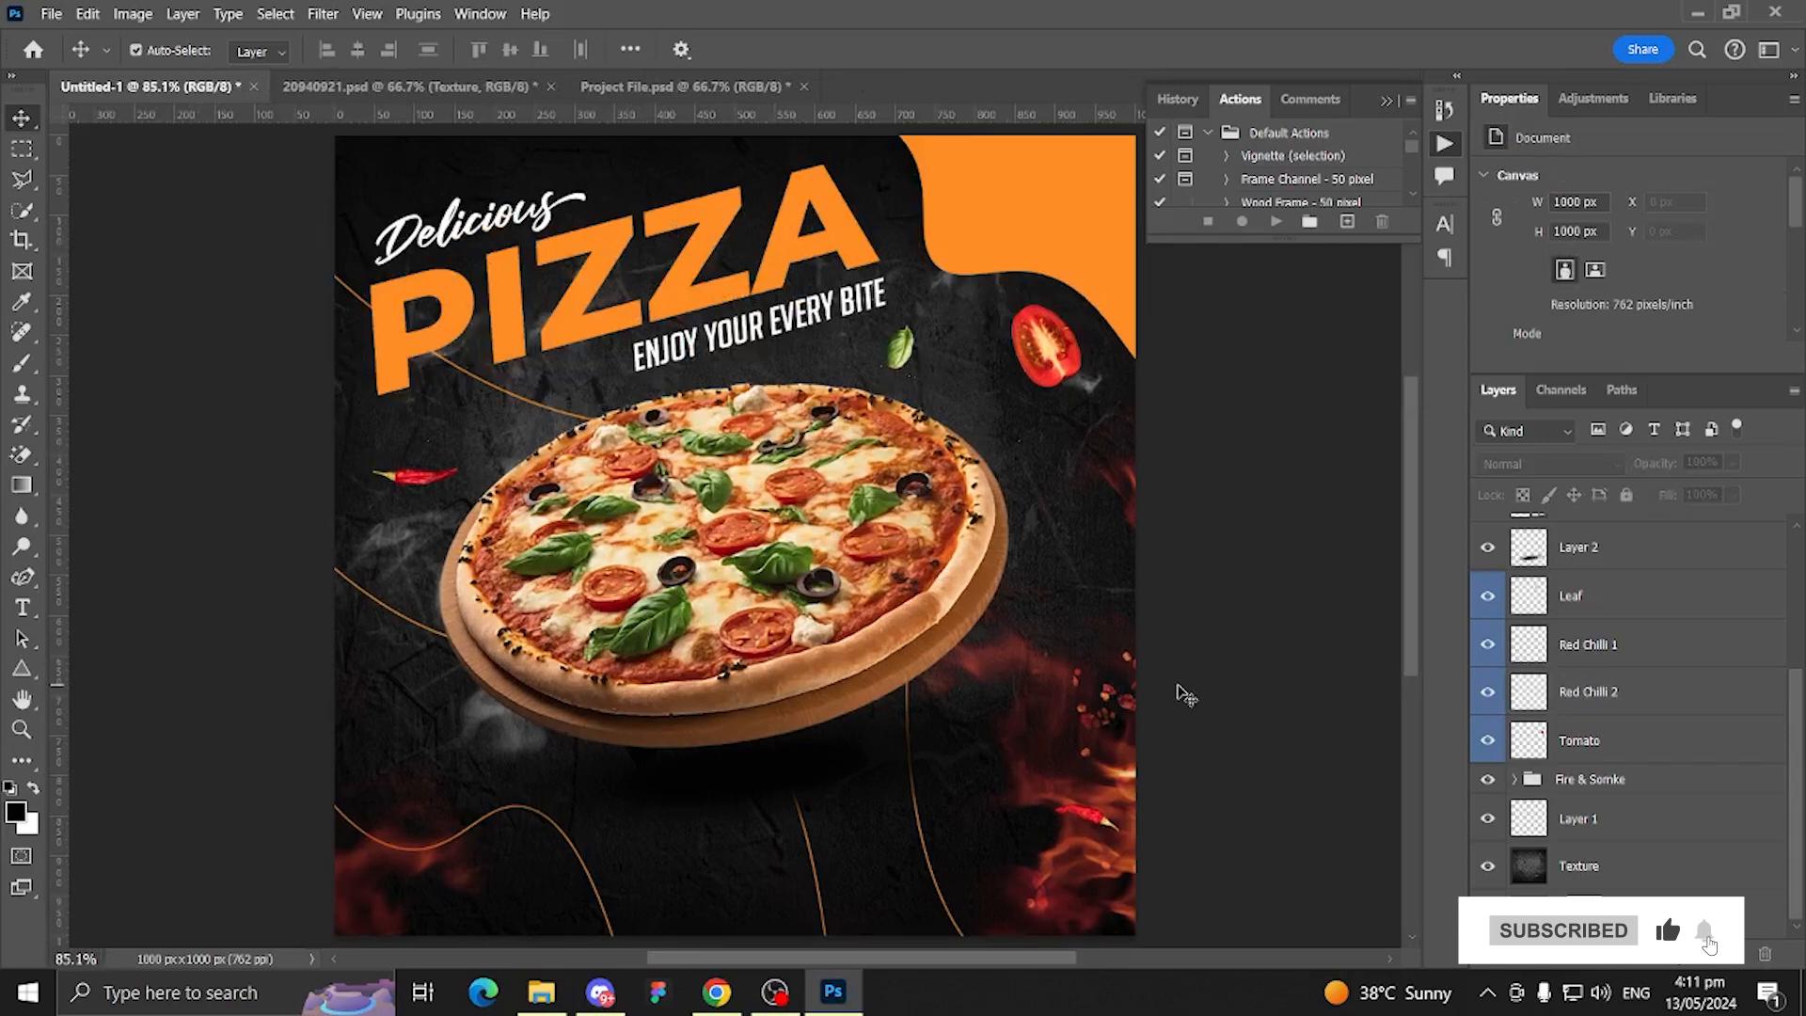
Step: Draw a black triangle shape about 170 x 147 px at the pizza's right edge, without a stroke
{"action": "scroll", "coordinate": [649, 658], "scroll_direction": "up", "scroll_amount": 2}
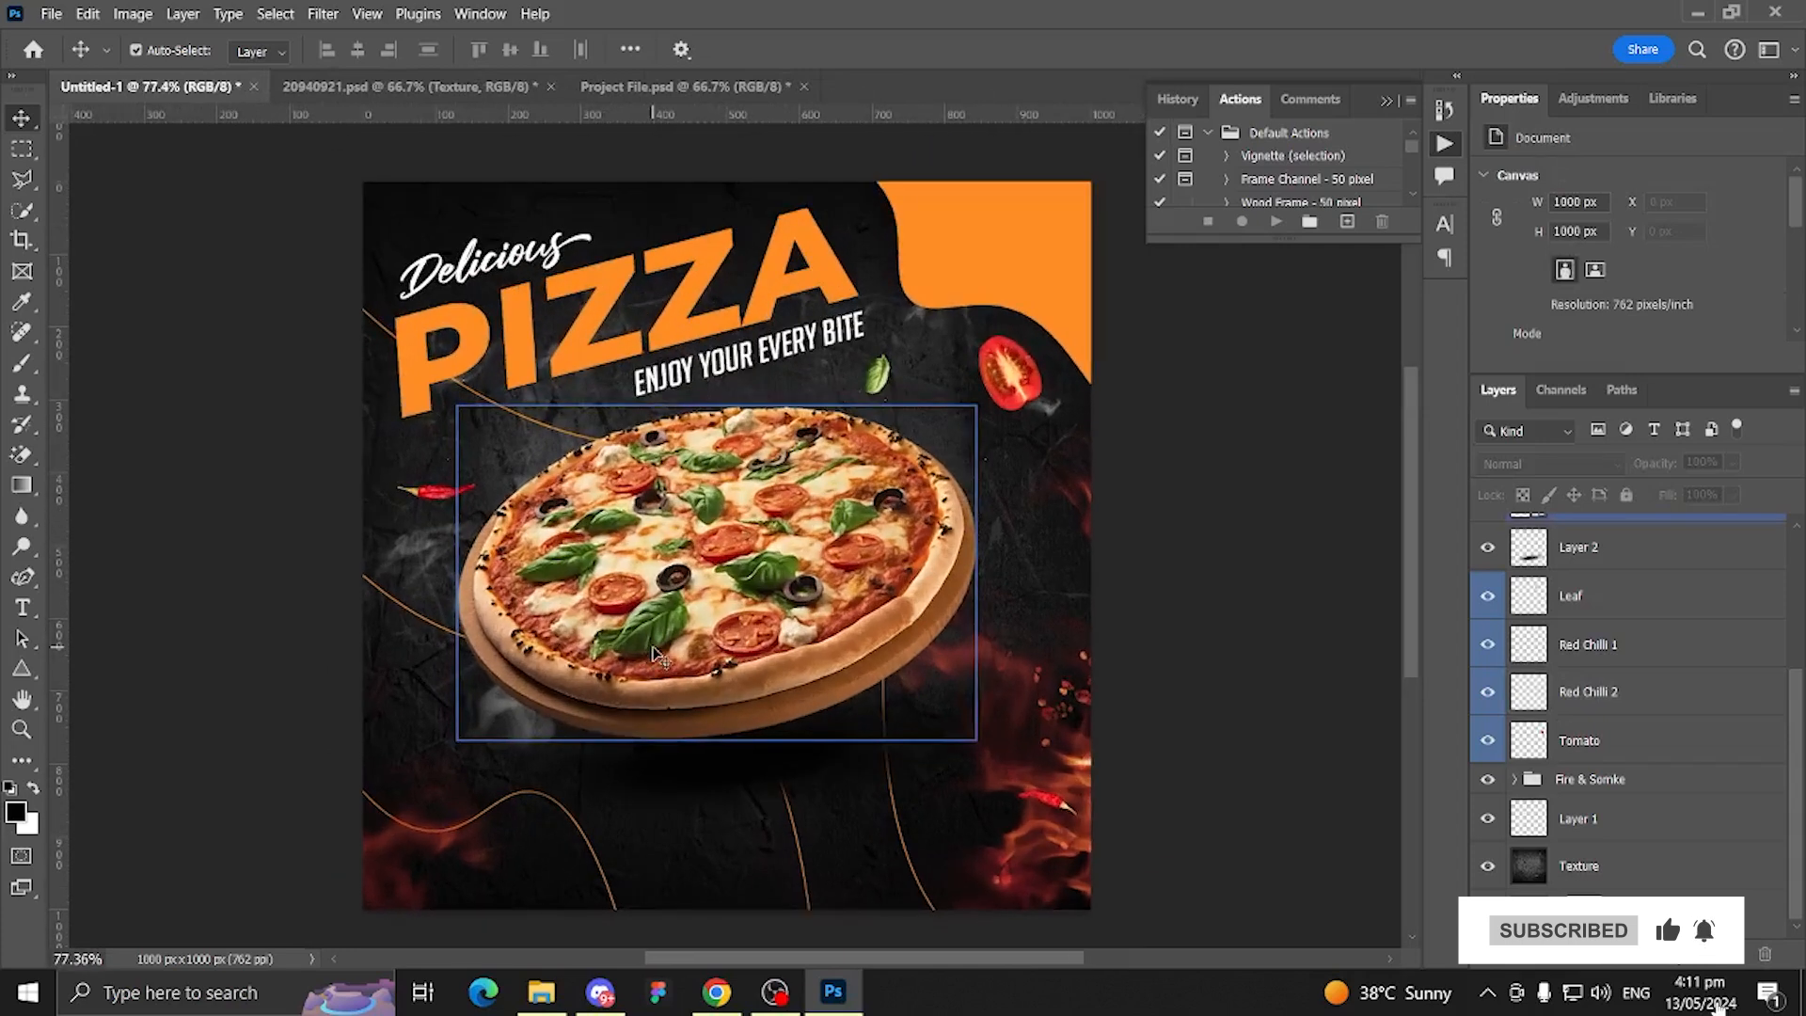
{"action": "right_click", "coordinate": [24, 673]}
{"action": "left_click", "coordinate": [113, 738]}
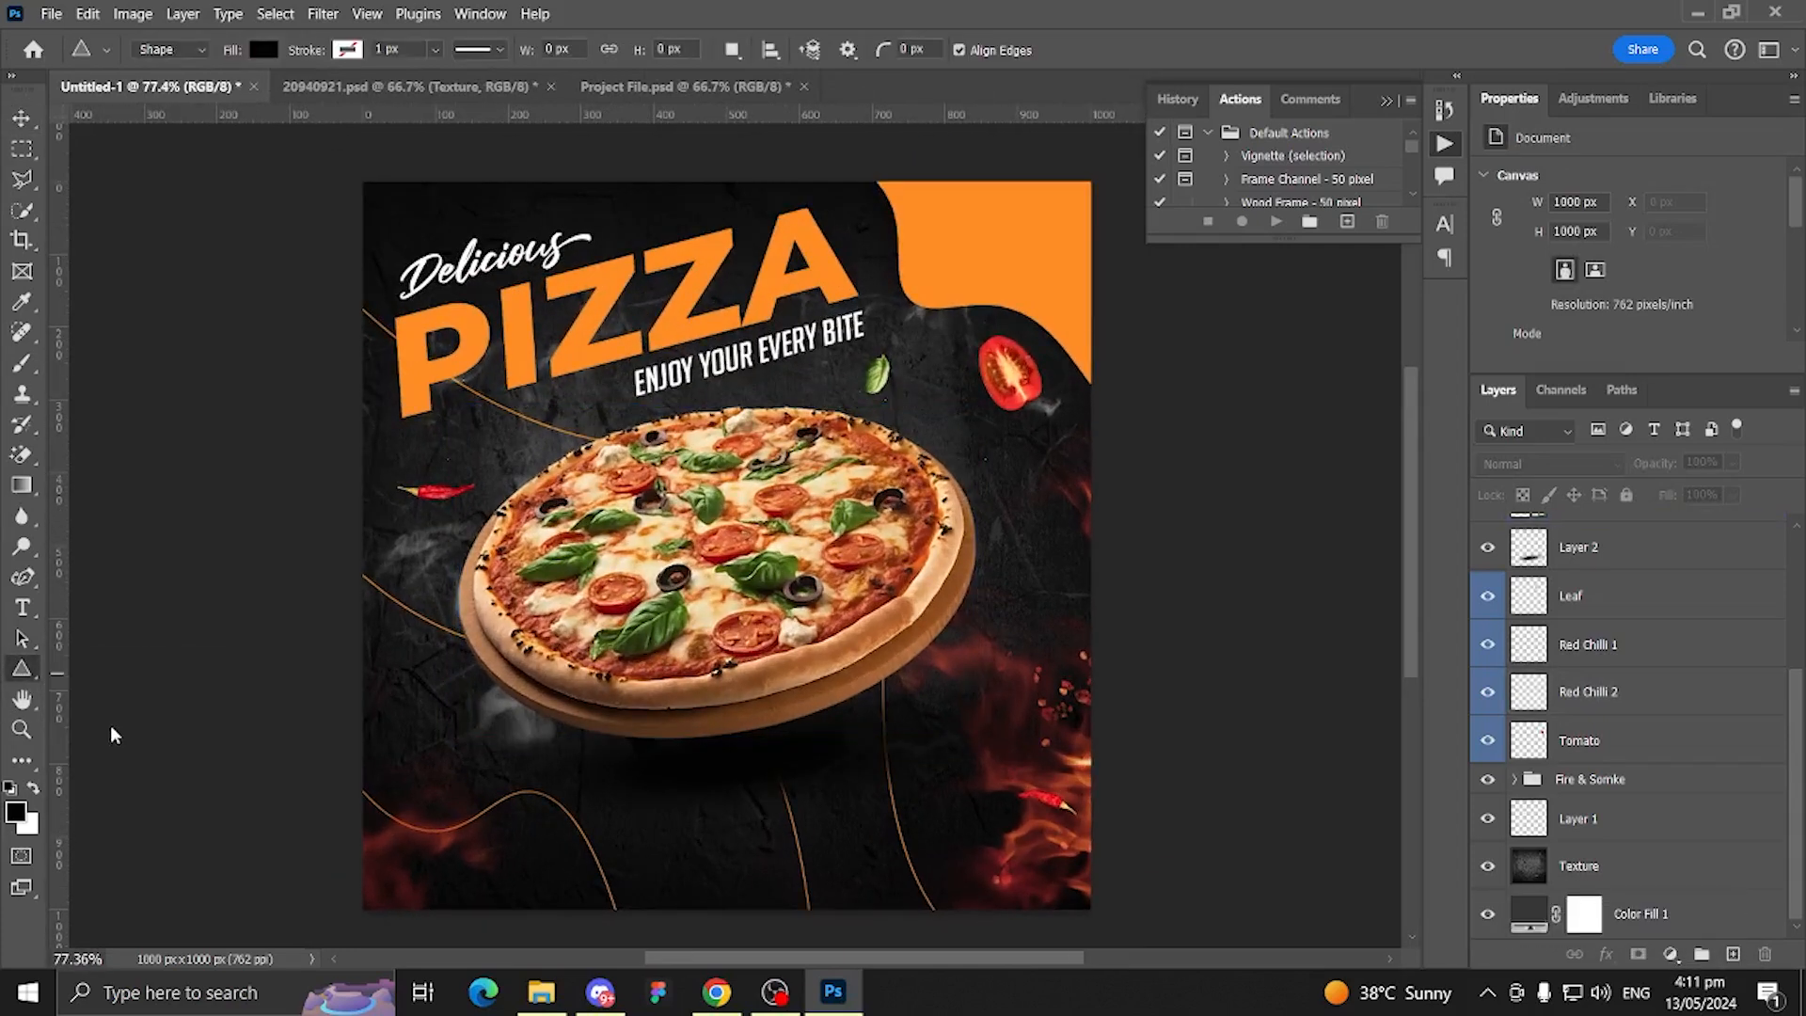
{"action": "right_click", "coordinate": [24, 673]}
{"action": "left_click", "coordinate": [103, 720]}
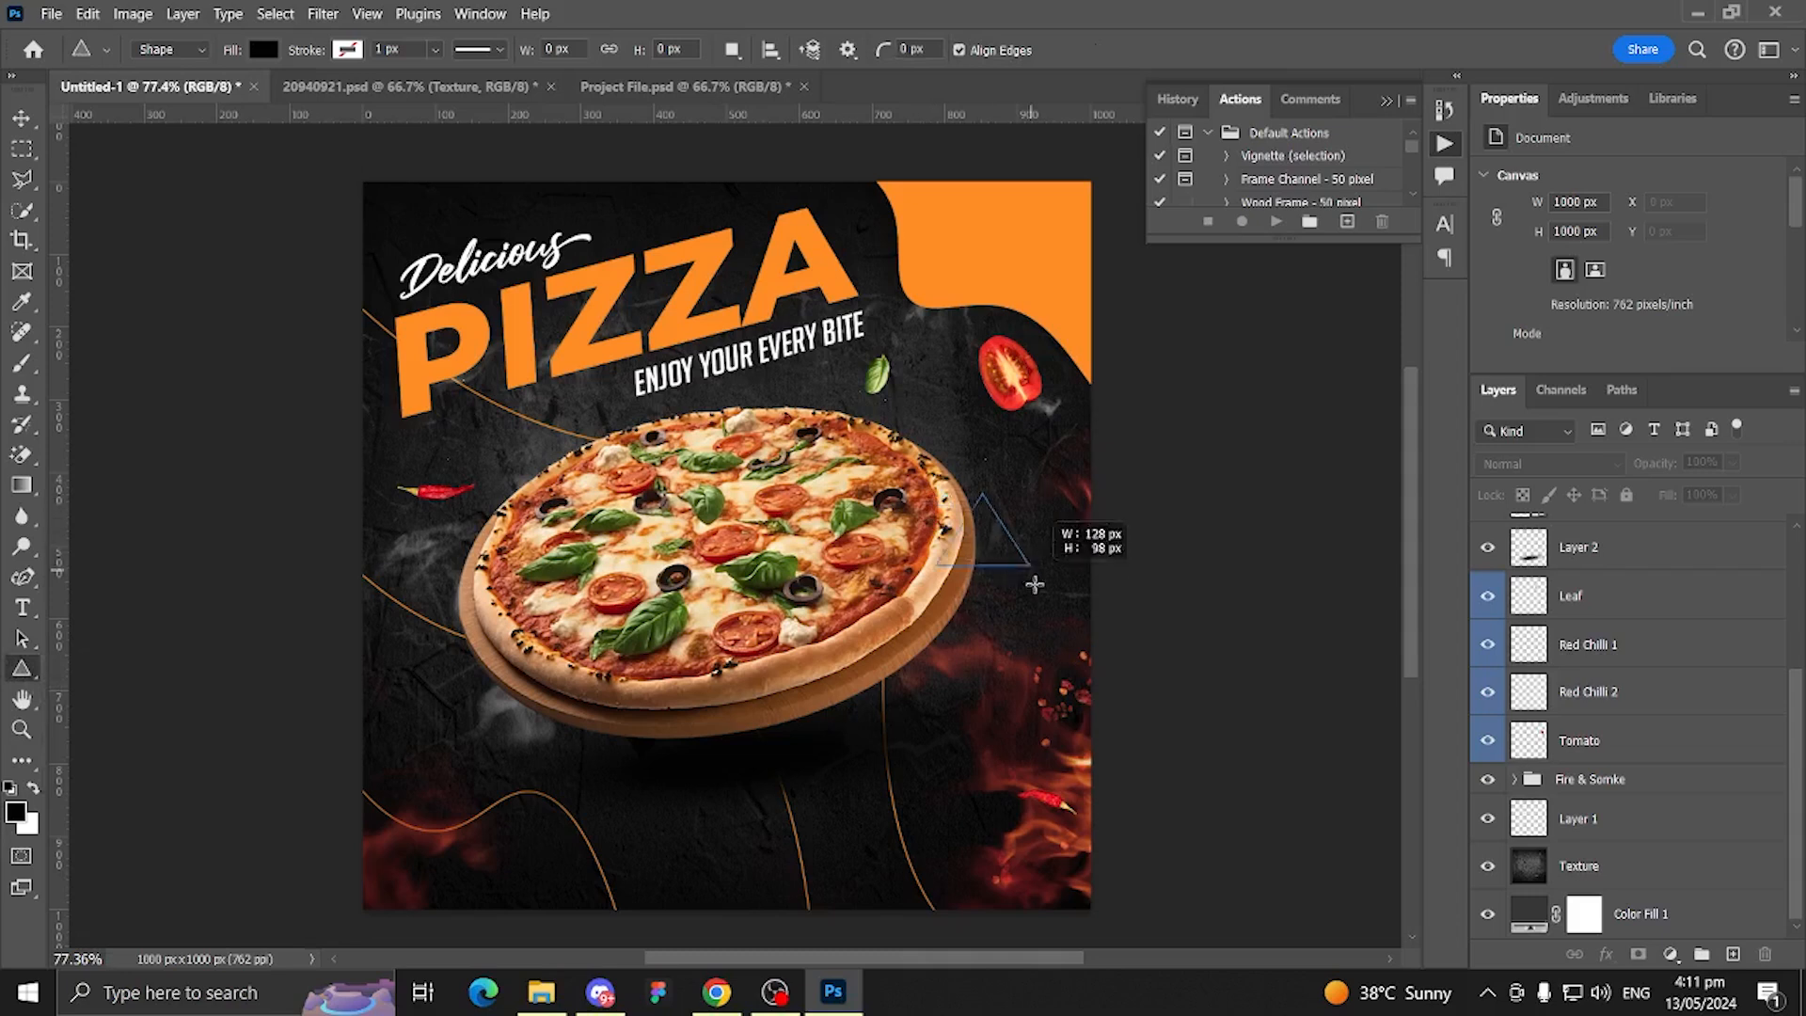
{"action": "left_click_drag", "start_coordinate": [1078, 677], "coordinate": [1082, 681]}
{"action": "scroll", "coordinate": [1032, 571], "scroll_direction": "up", "scroll_amount": 2}
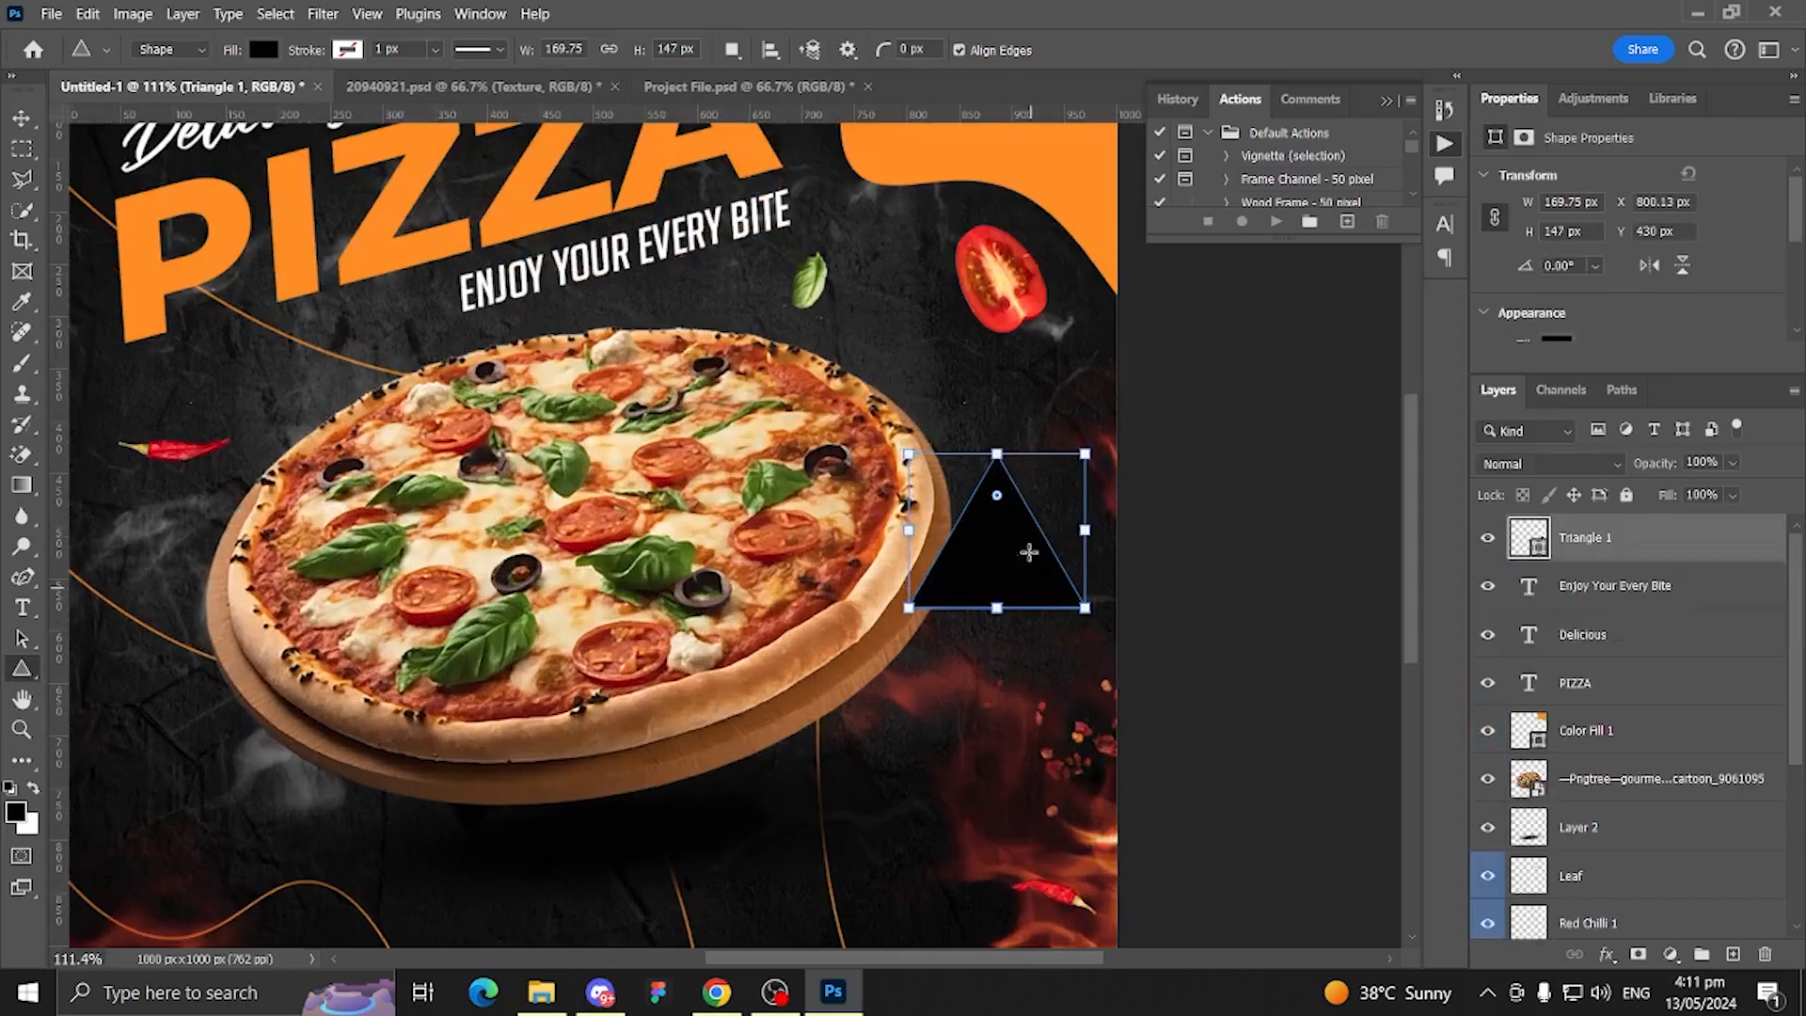
Step: Round the corners of the triangle beside the pizza and replace its black fill with a white stroke
{"action": "left_click_drag", "start_coordinate": [999, 513], "coordinate": [999, 512]}
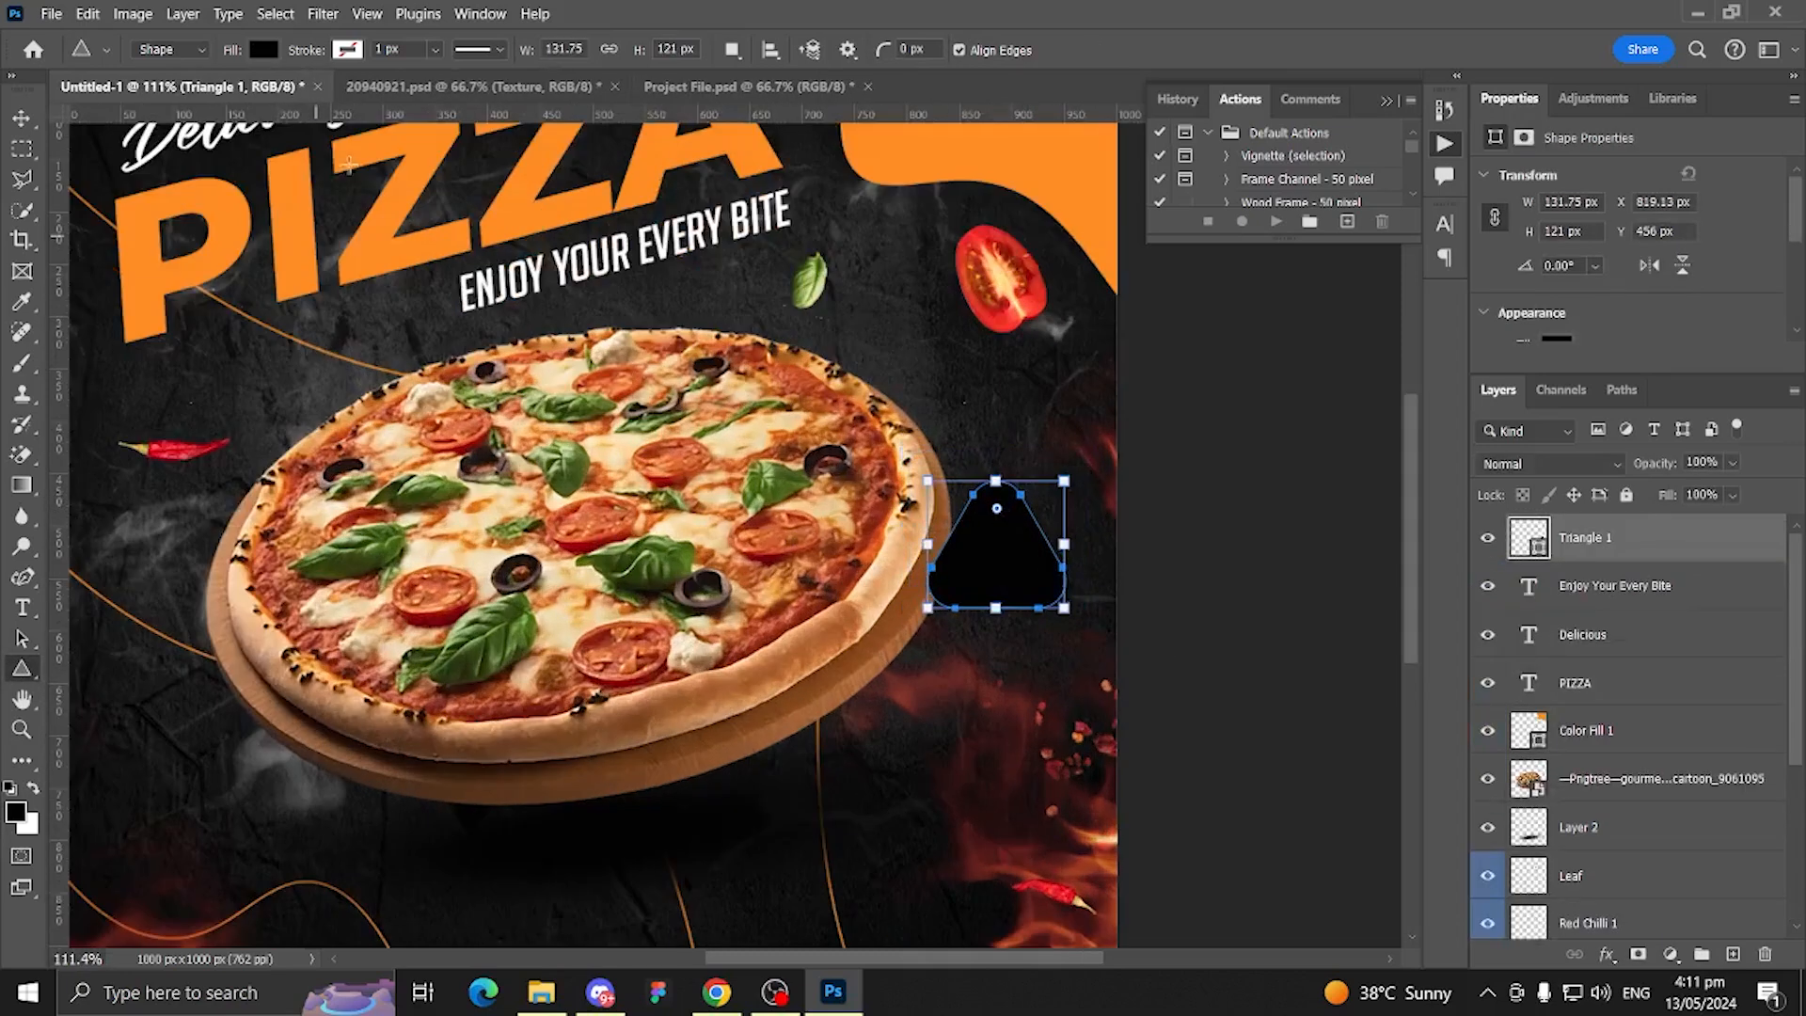
{"action": "left_click", "coordinate": [263, 49]}
{"action": "left_click", "coordinate": [125, 94]}
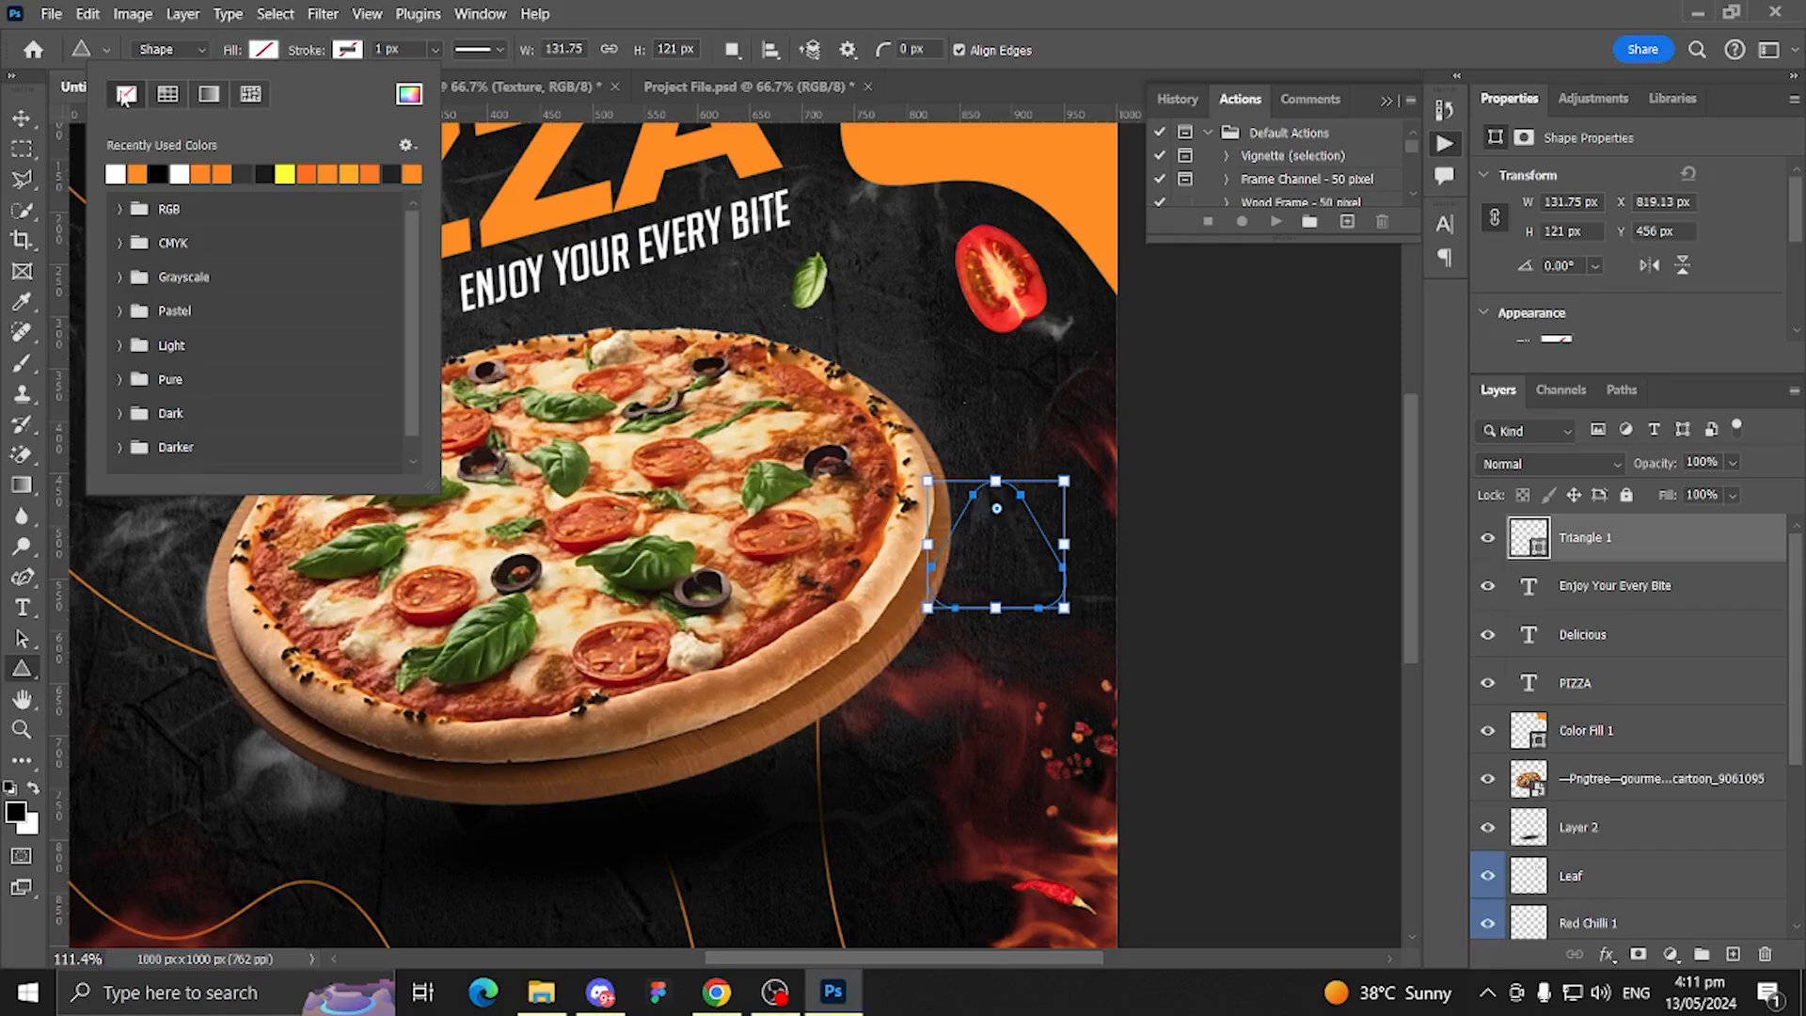
{"action": "left_click", "coordinate": [338, 52]}
{"action": "left_click", "coordinate": [344, 52]}
{"action": "left_click", "coordinate": [201, 170]}
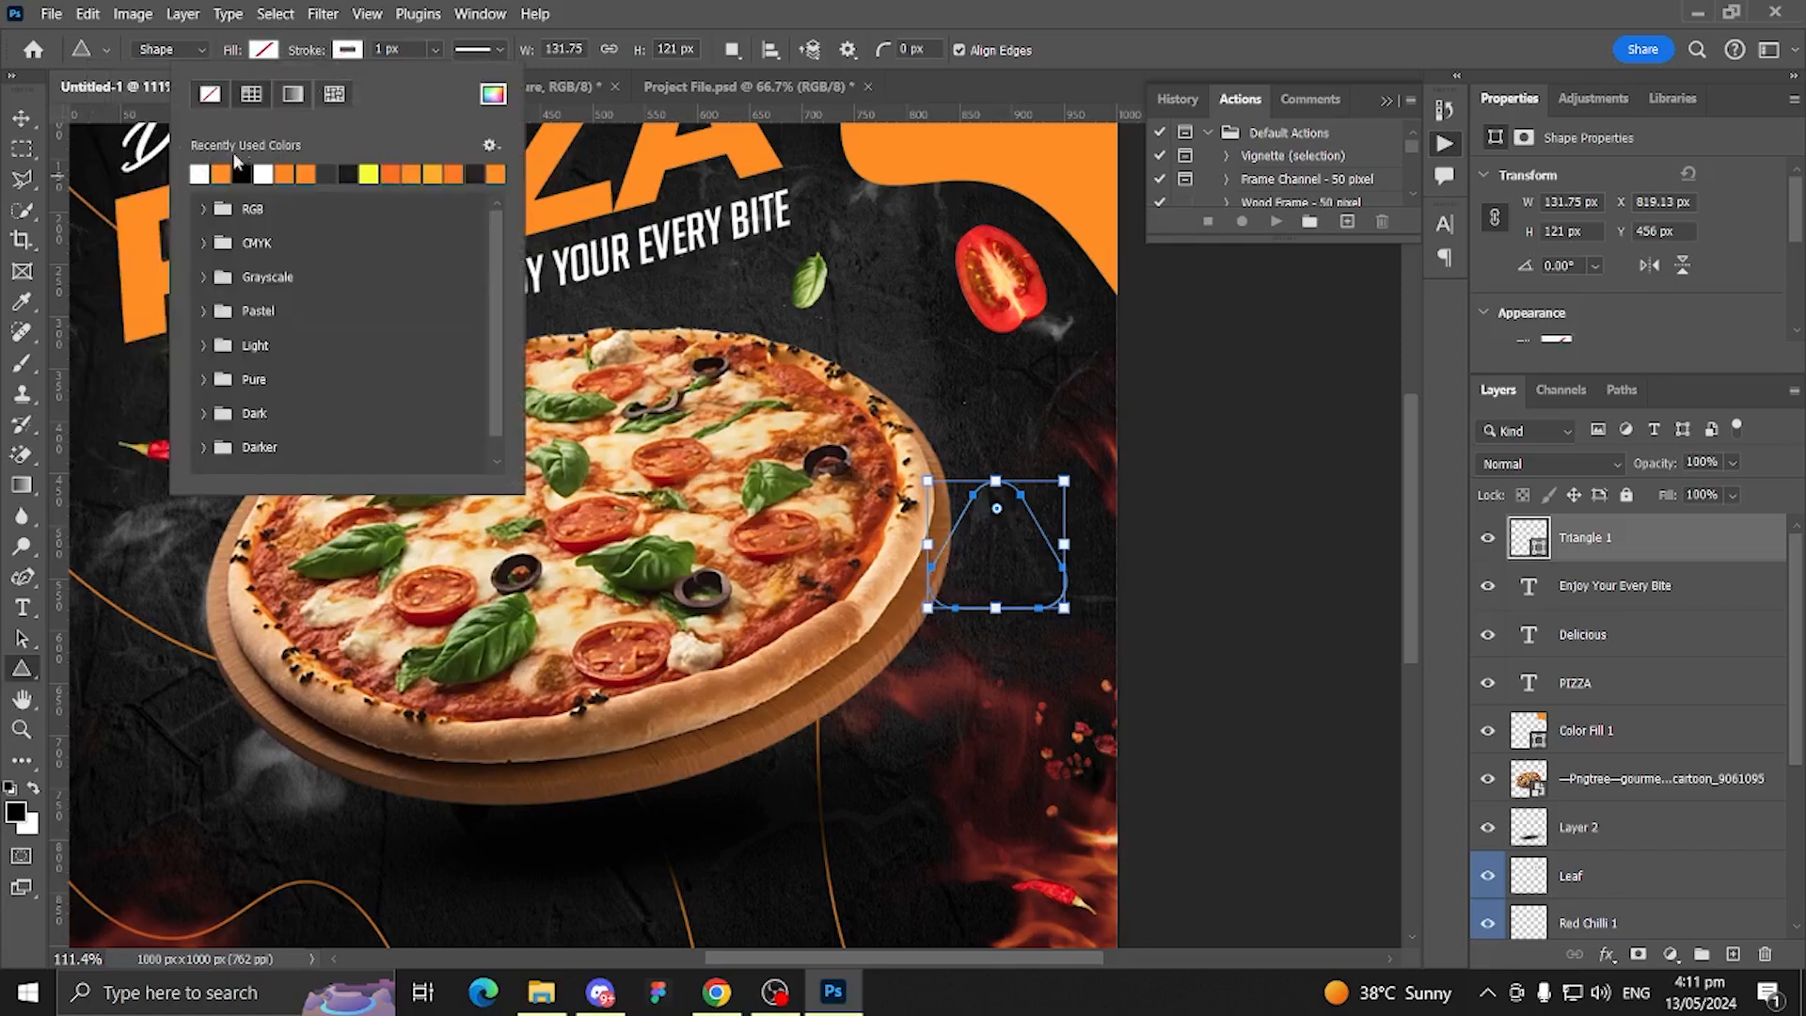
Step: Make the triangle's stroke dotted and 4 px wide
{"action": "left_click", "coordinate": [475, 50]}
{"action": "left_click", "coordinate": [449, 195]}
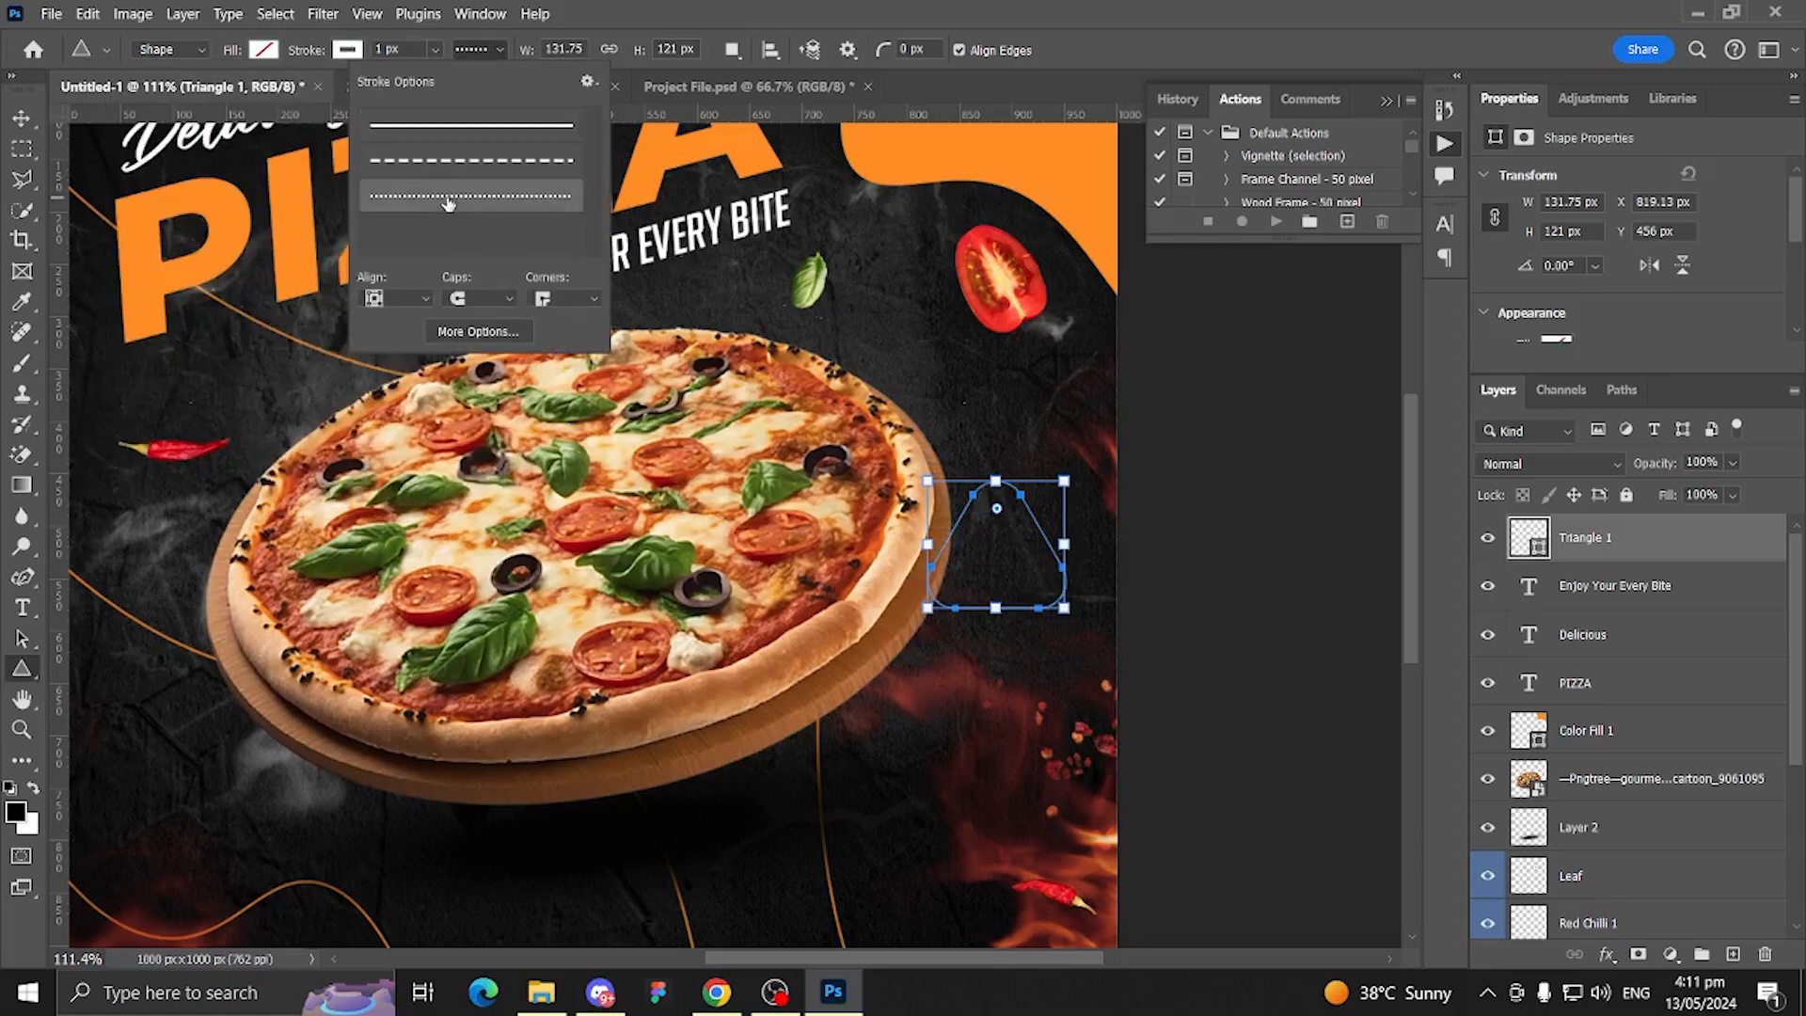
{"action": "double_click", "coordinate": [389, 50]}
{"action": "type", "text": "4"}
{"action": "key", "text": "Return"}
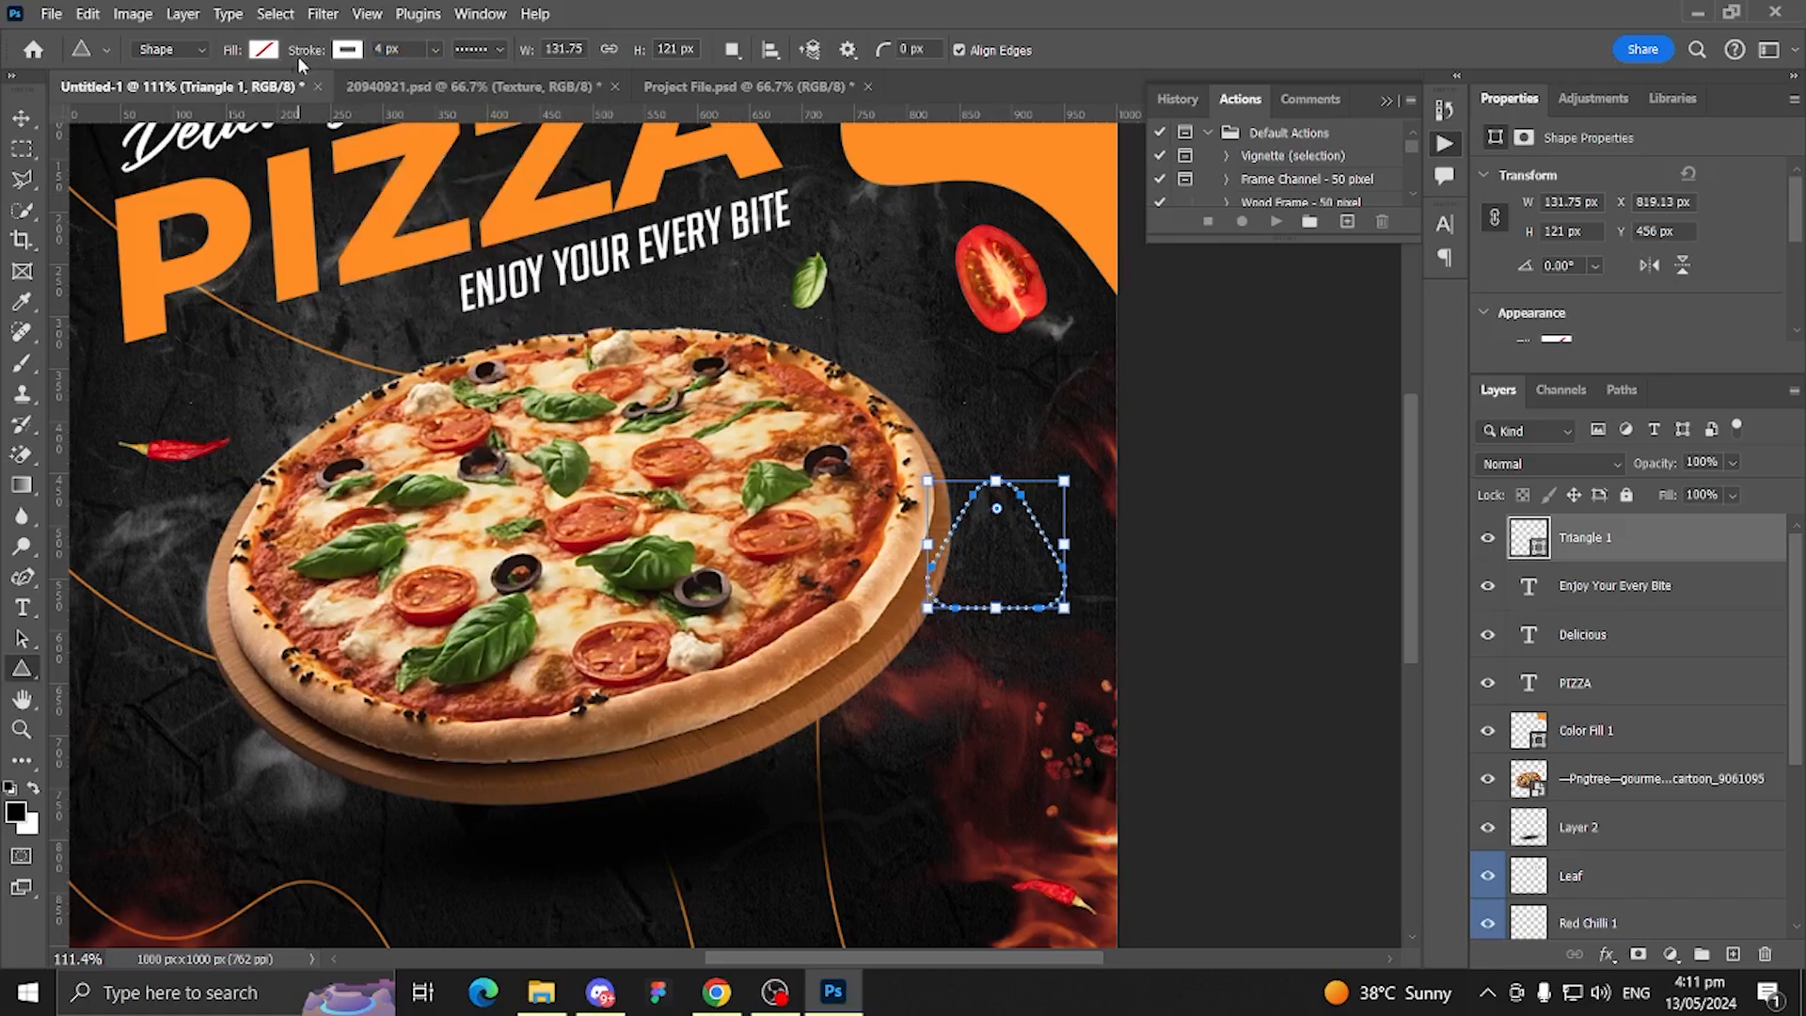
Step: Shrink the dotted triangle to about 109 x 101 px, rotate it about 43° and place it between the tomato and the pizza's right edge
{"action": "left_click", "coordinate": [23, 119]}
{"action": "key", "text": "ctrl+t"}
{"action": "scroll", "coordinate": [1093, 499], "scroll_direction": "up", "scroll_amount": 2}
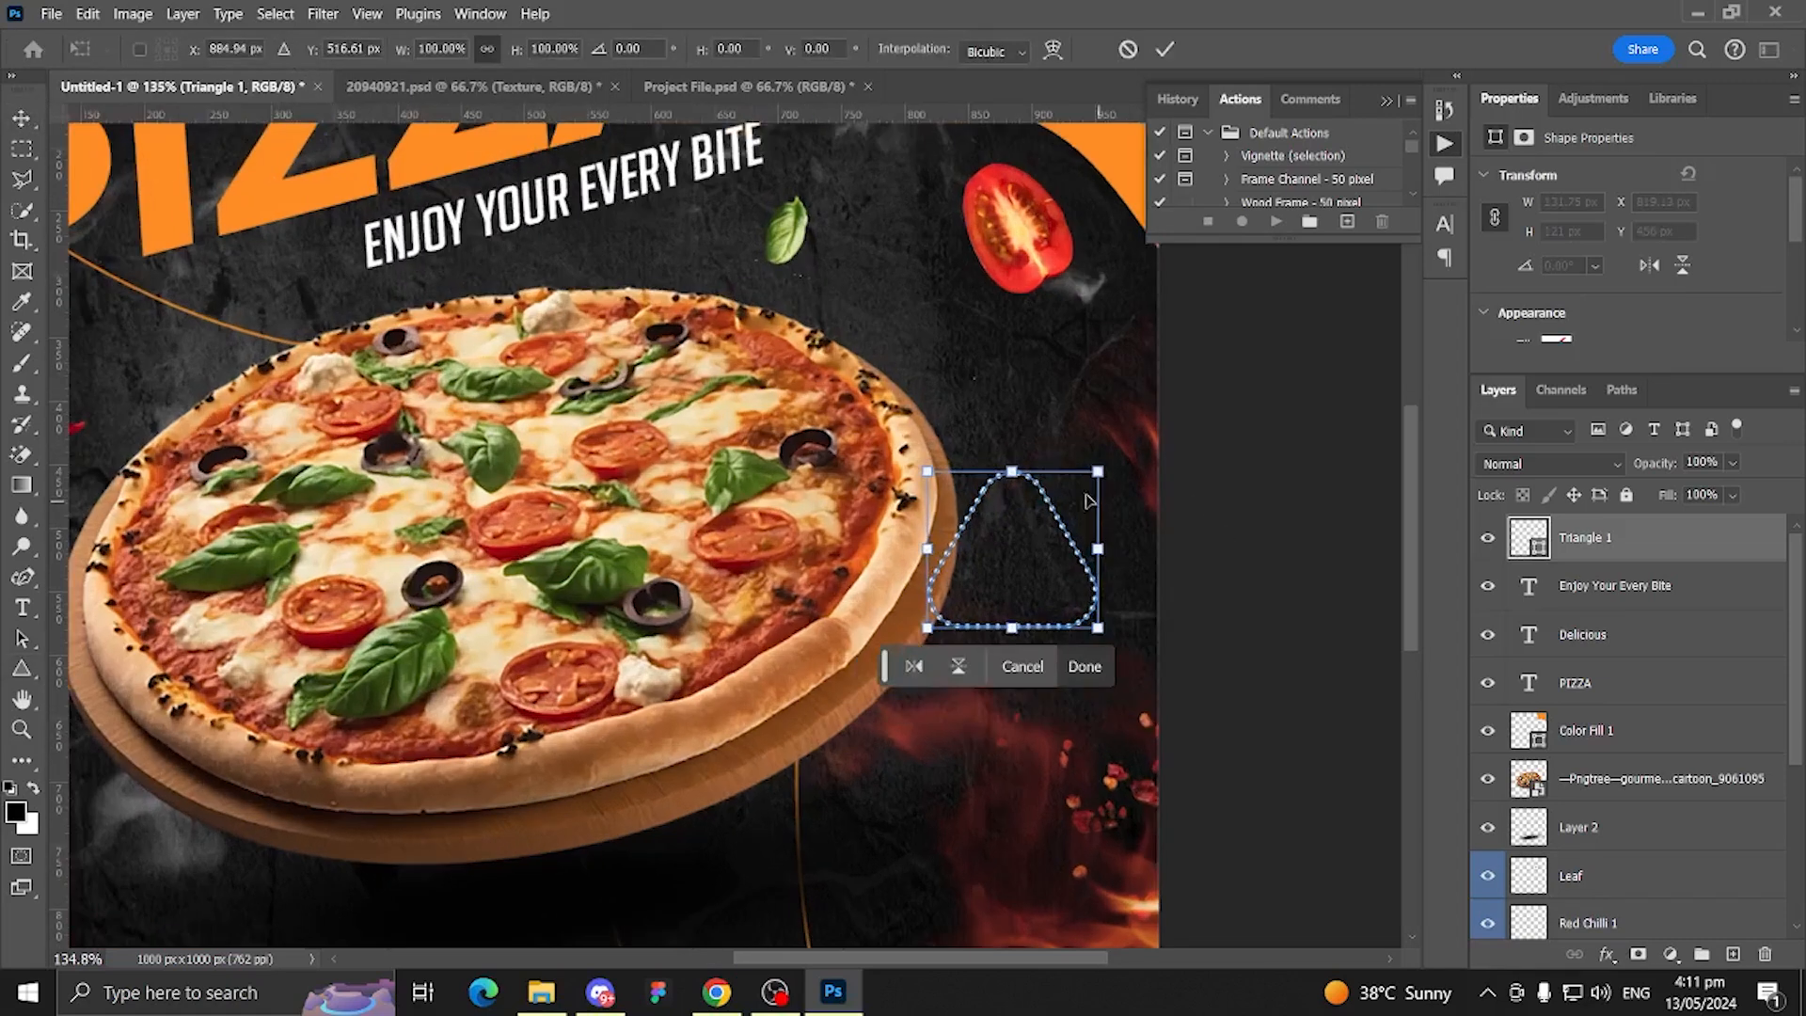
{"action": "left_click_drag", "start_coordinate": [1035, 465], "coordinate": [1260, 494]}
{"action": "left_click_drag", "start_coordinate": [1095, 593], "coordinate": [1086, 494]}
{"action": "left_click_drag", "start_coordinate": [1075, 344], "coordinate": [1022, 544]}
{"action": "key", "text": "Return"}
Step: Enlarge the dotted Triangle 1 shape to about 125 x 115 px and rotate it to about 27°
{"action": "scroll", "coordinate": [1091, 424], "scroll_direction": "up", "scroll_amount": 7}
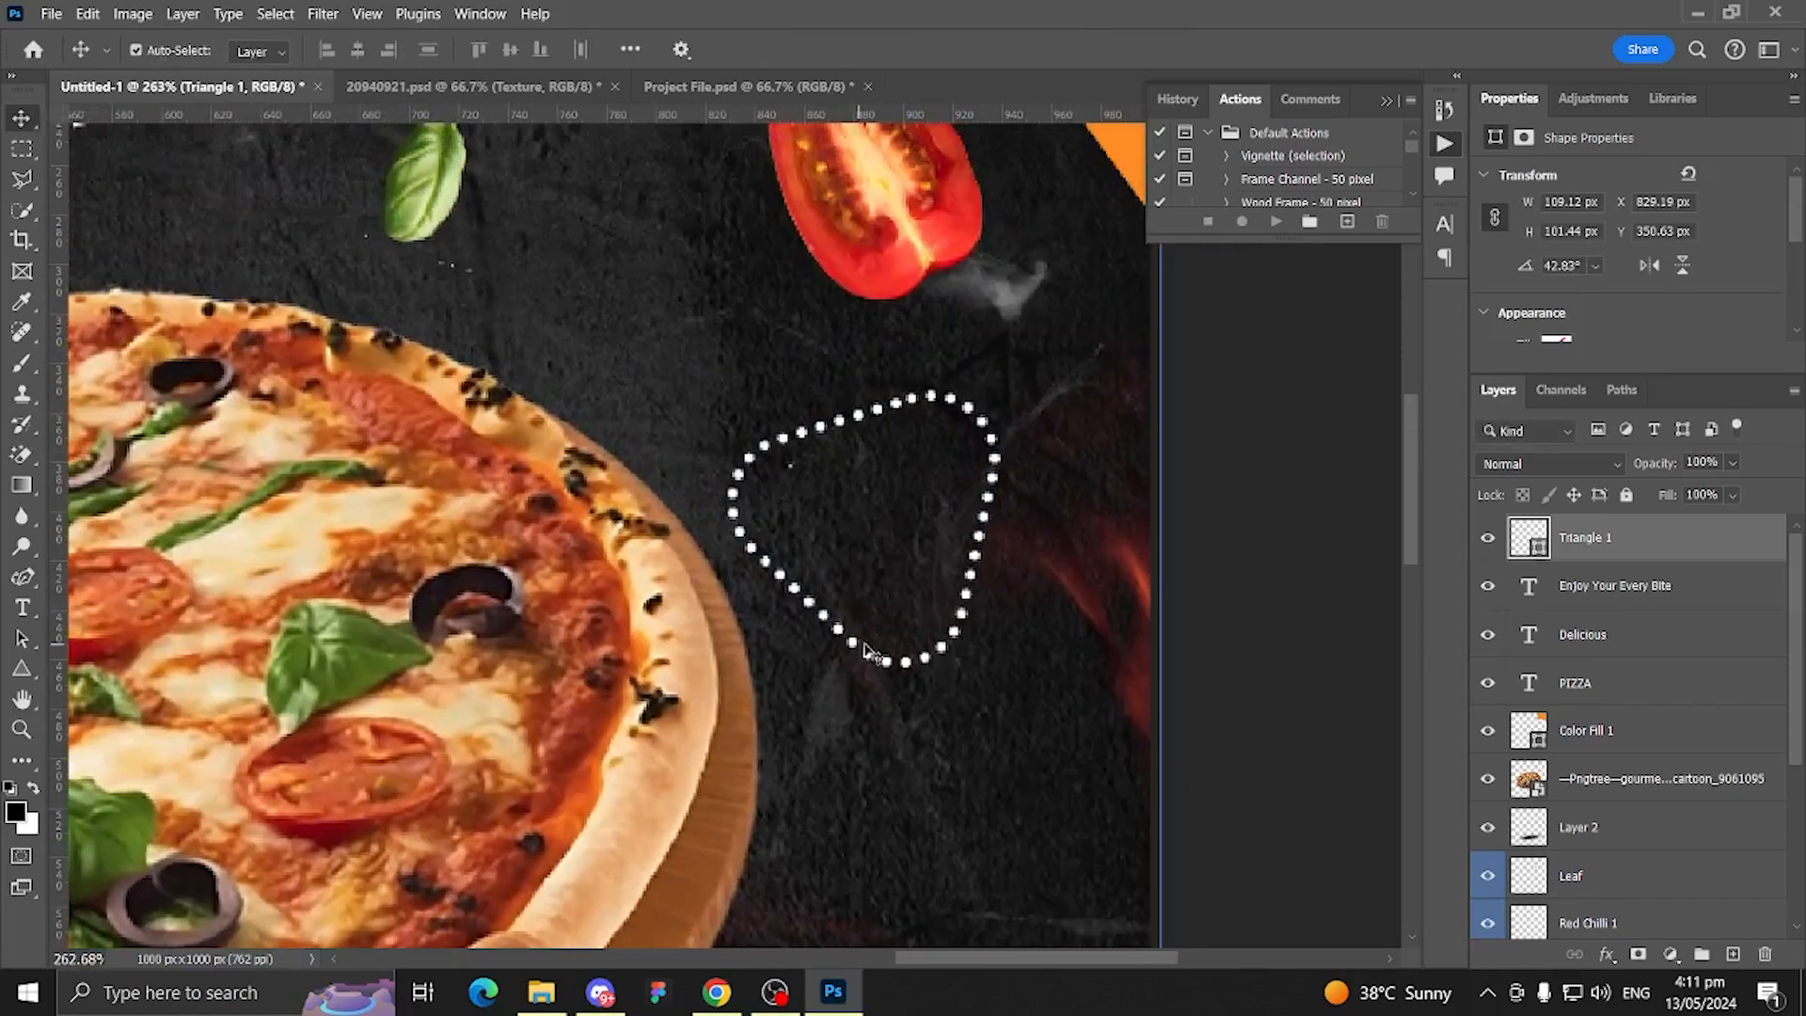
{"action": "left_click", "coordinate": [966, 618]}
{"action": "key", "text": "ctrl+t"}
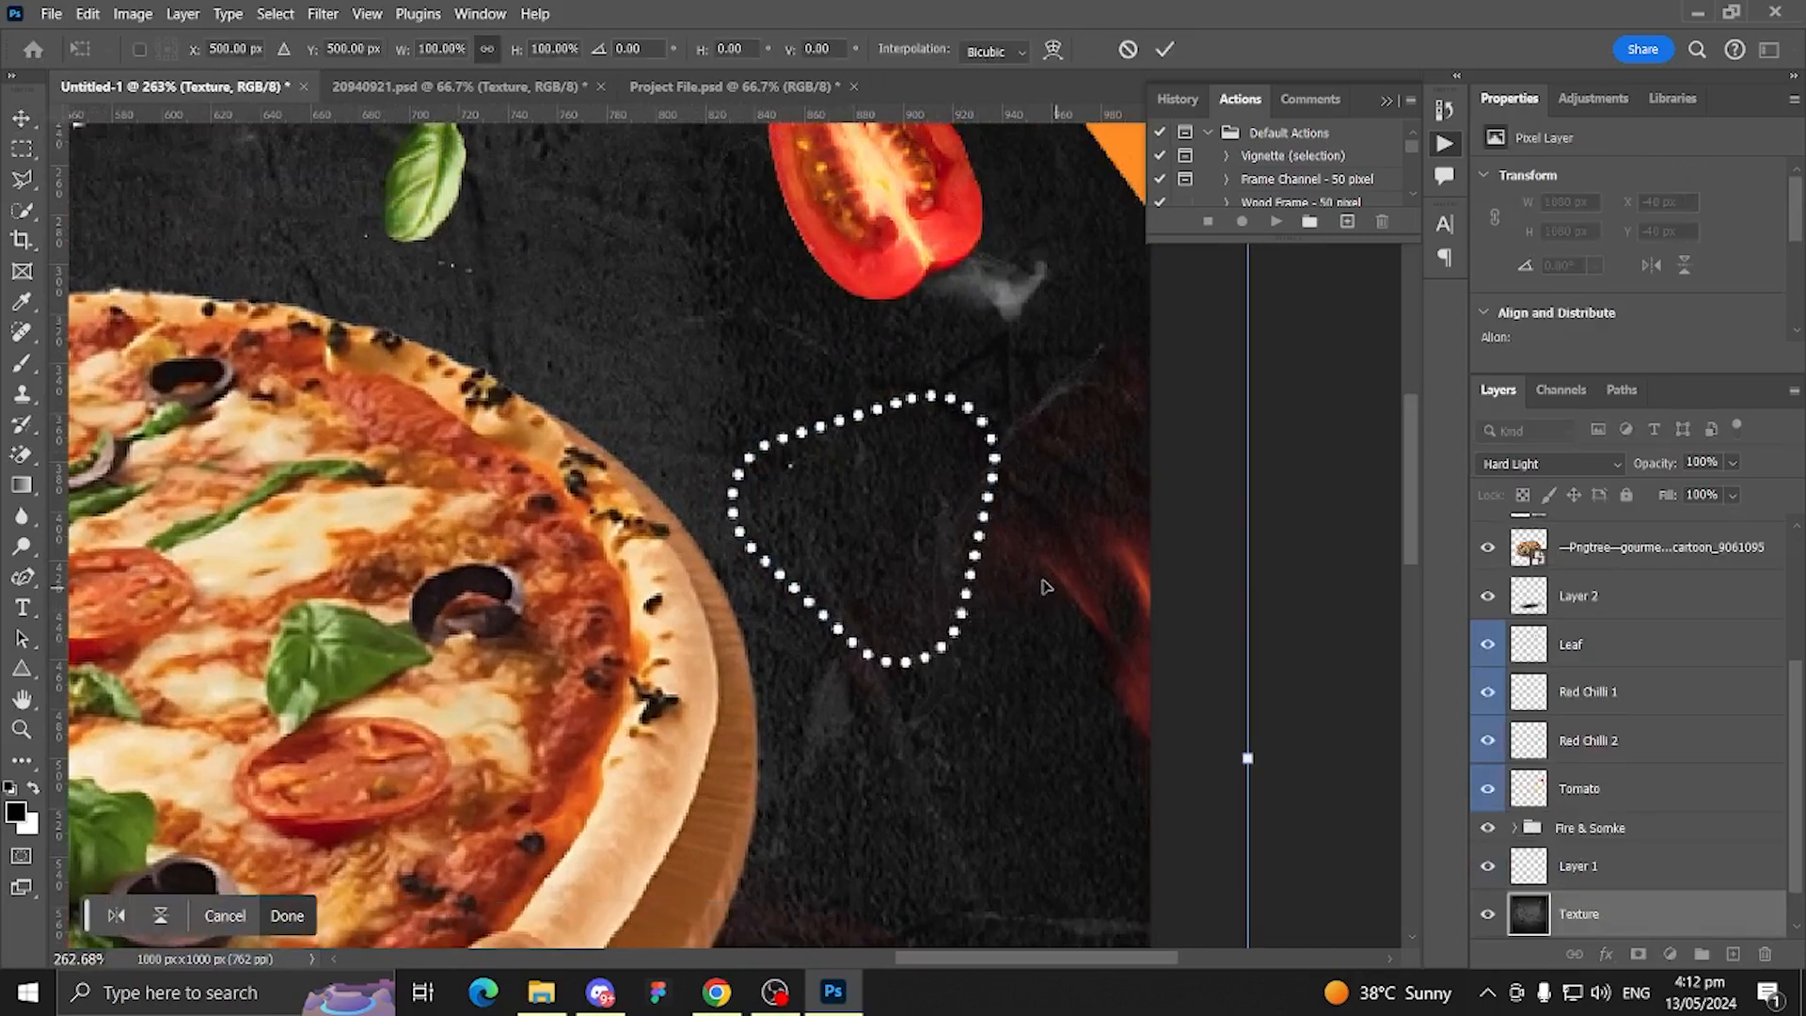
{"action": "scroll", "coordinate": [1628, 690], "scroll_direction": "up", "scroll_amount": 3}
{"action": "left_click", "coordinate": [1589, 538]}
{"action": "key", "text": "ctrl+t"}
{"action": "left_click_drag", "start_coordinate": [1043, 470], "coordinate": [1019, 419]}
{"action": "left_click_drag", "start_coordinate": [960, 357], "coordinate": [981, 308]}
{"action": "key", "text": "Return"}
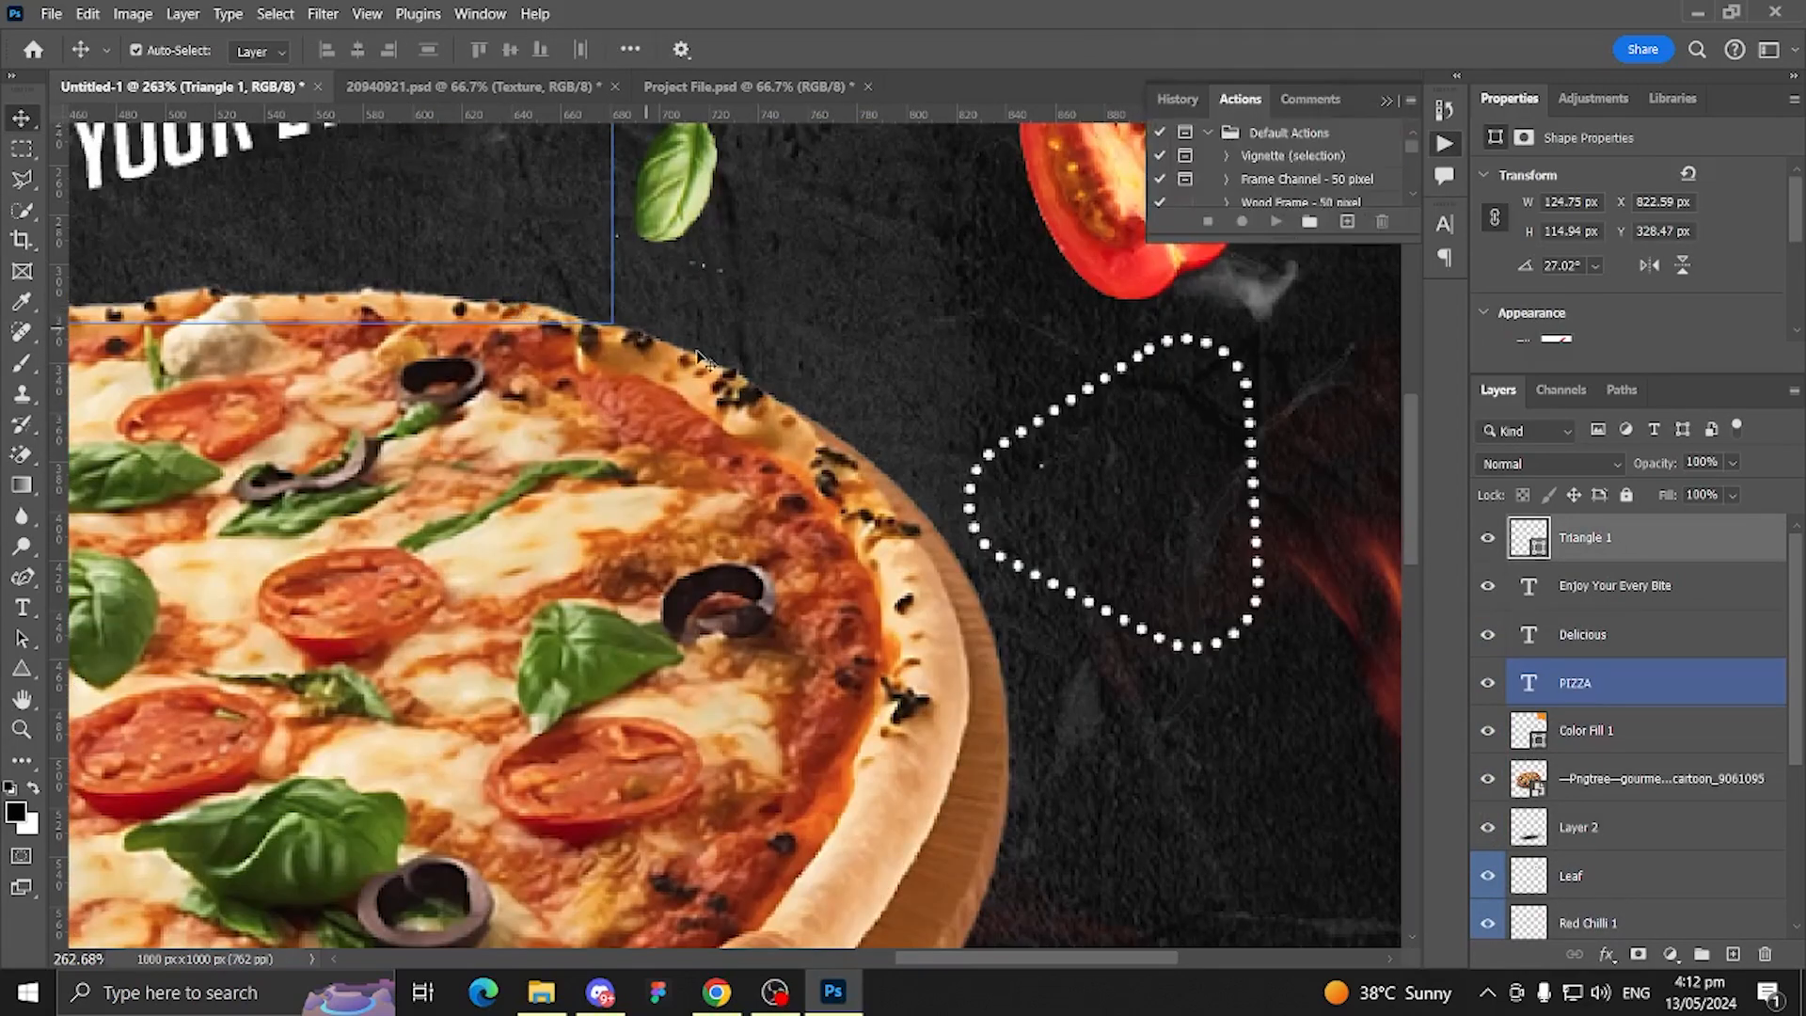
Step: Add the white two-line text "SAVE 50%" in BigNoodleTitling at 5.01 pt beside the dotted triangle
{"action": "left_click", "coordinate": [788, 323]}
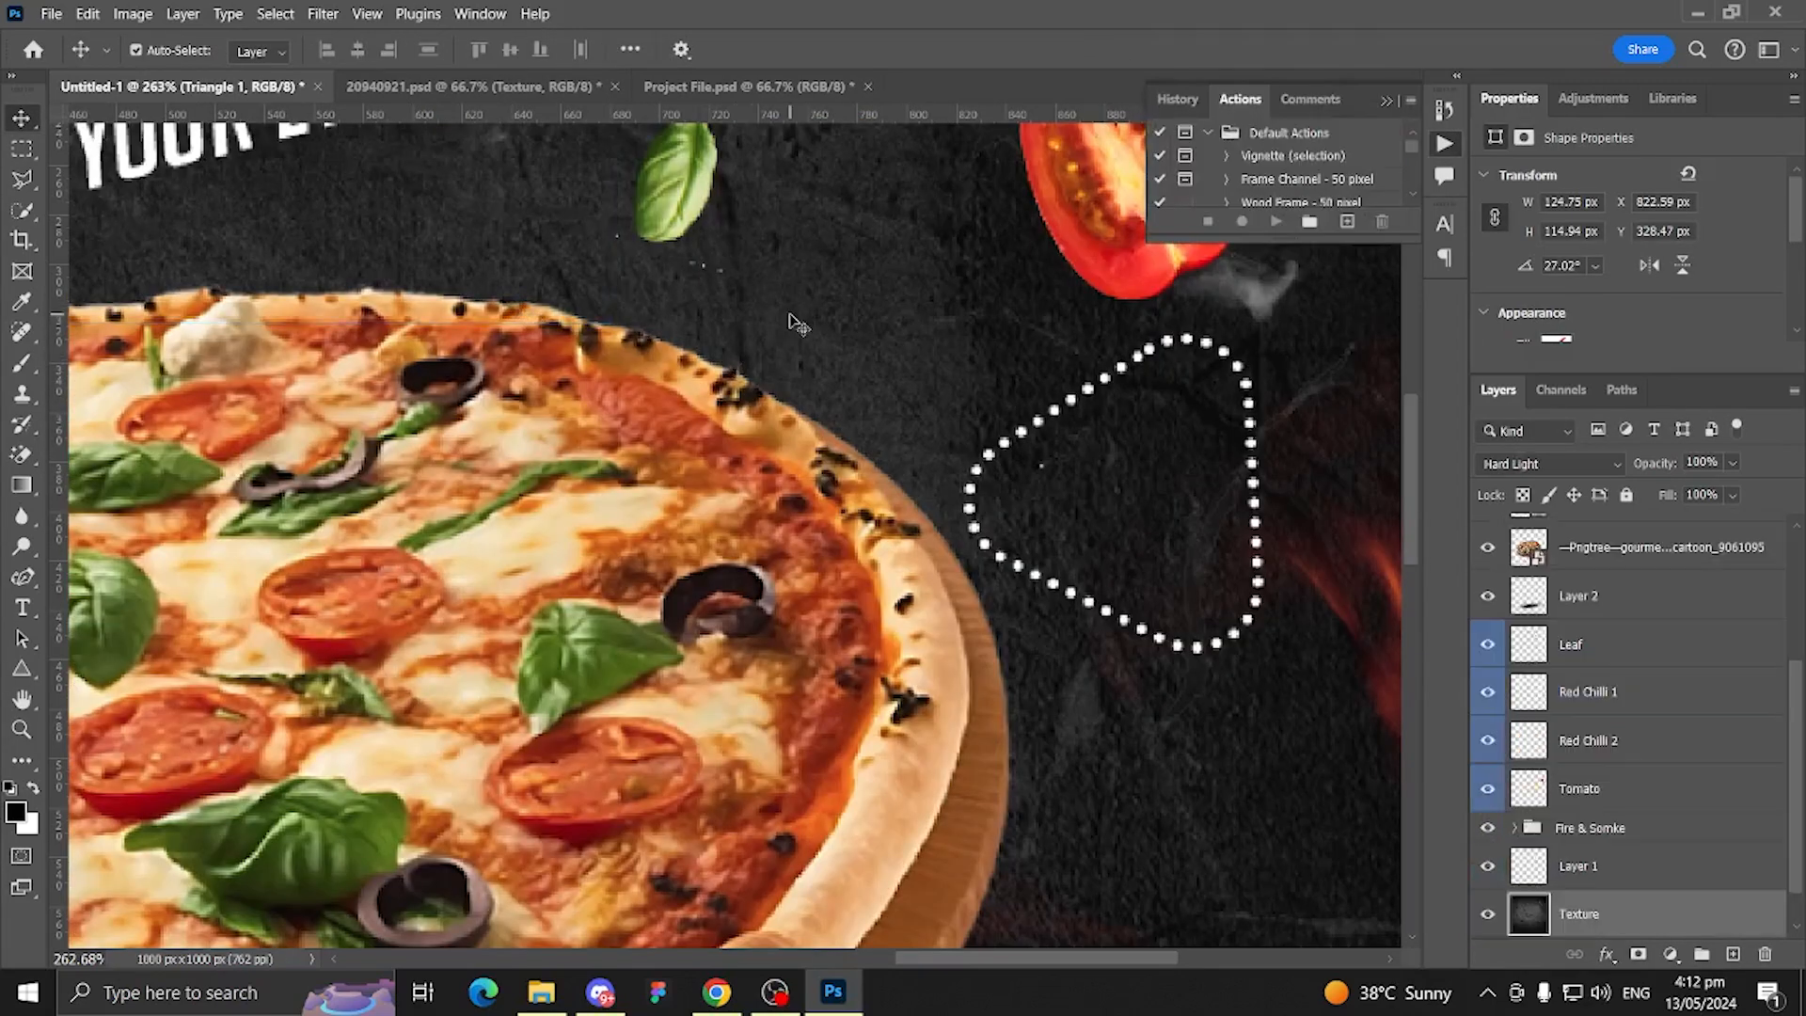
{"action": "left_click", "coordinate": [19, 610]}
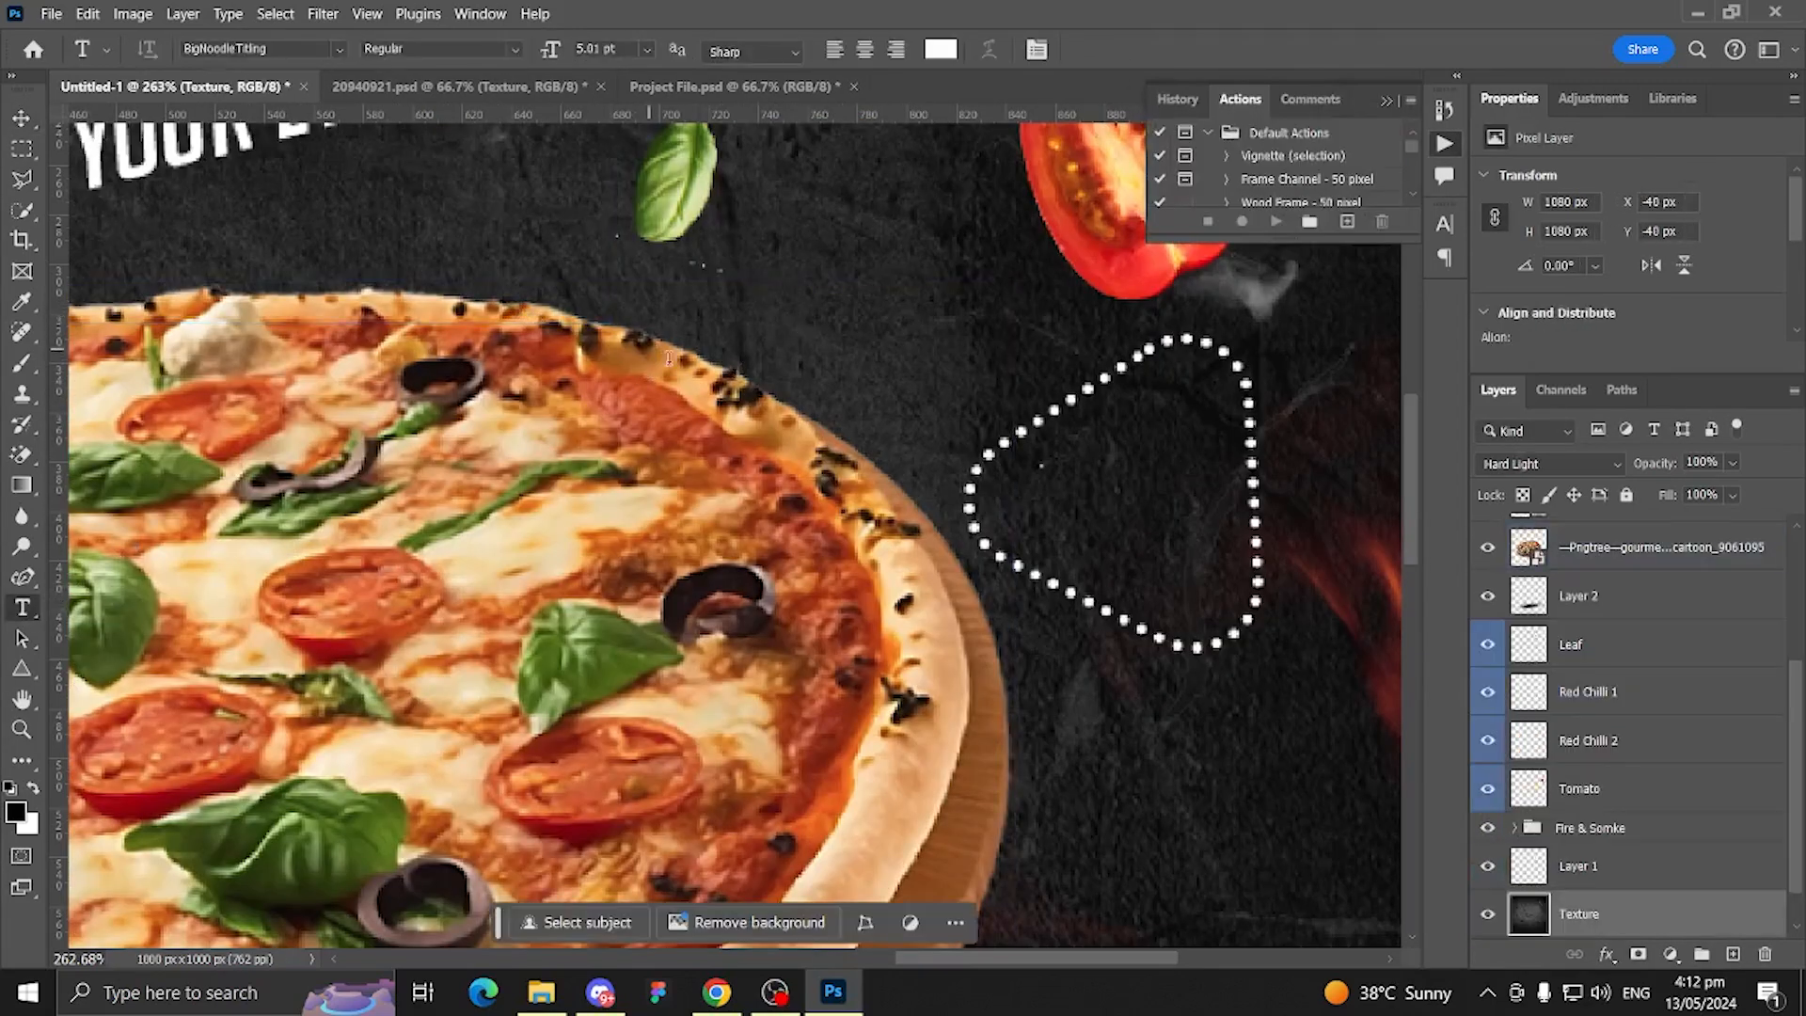
{"action": "left_click", "coordinate": [656, 349]}
{"action": "type", "text": "SAVE"}
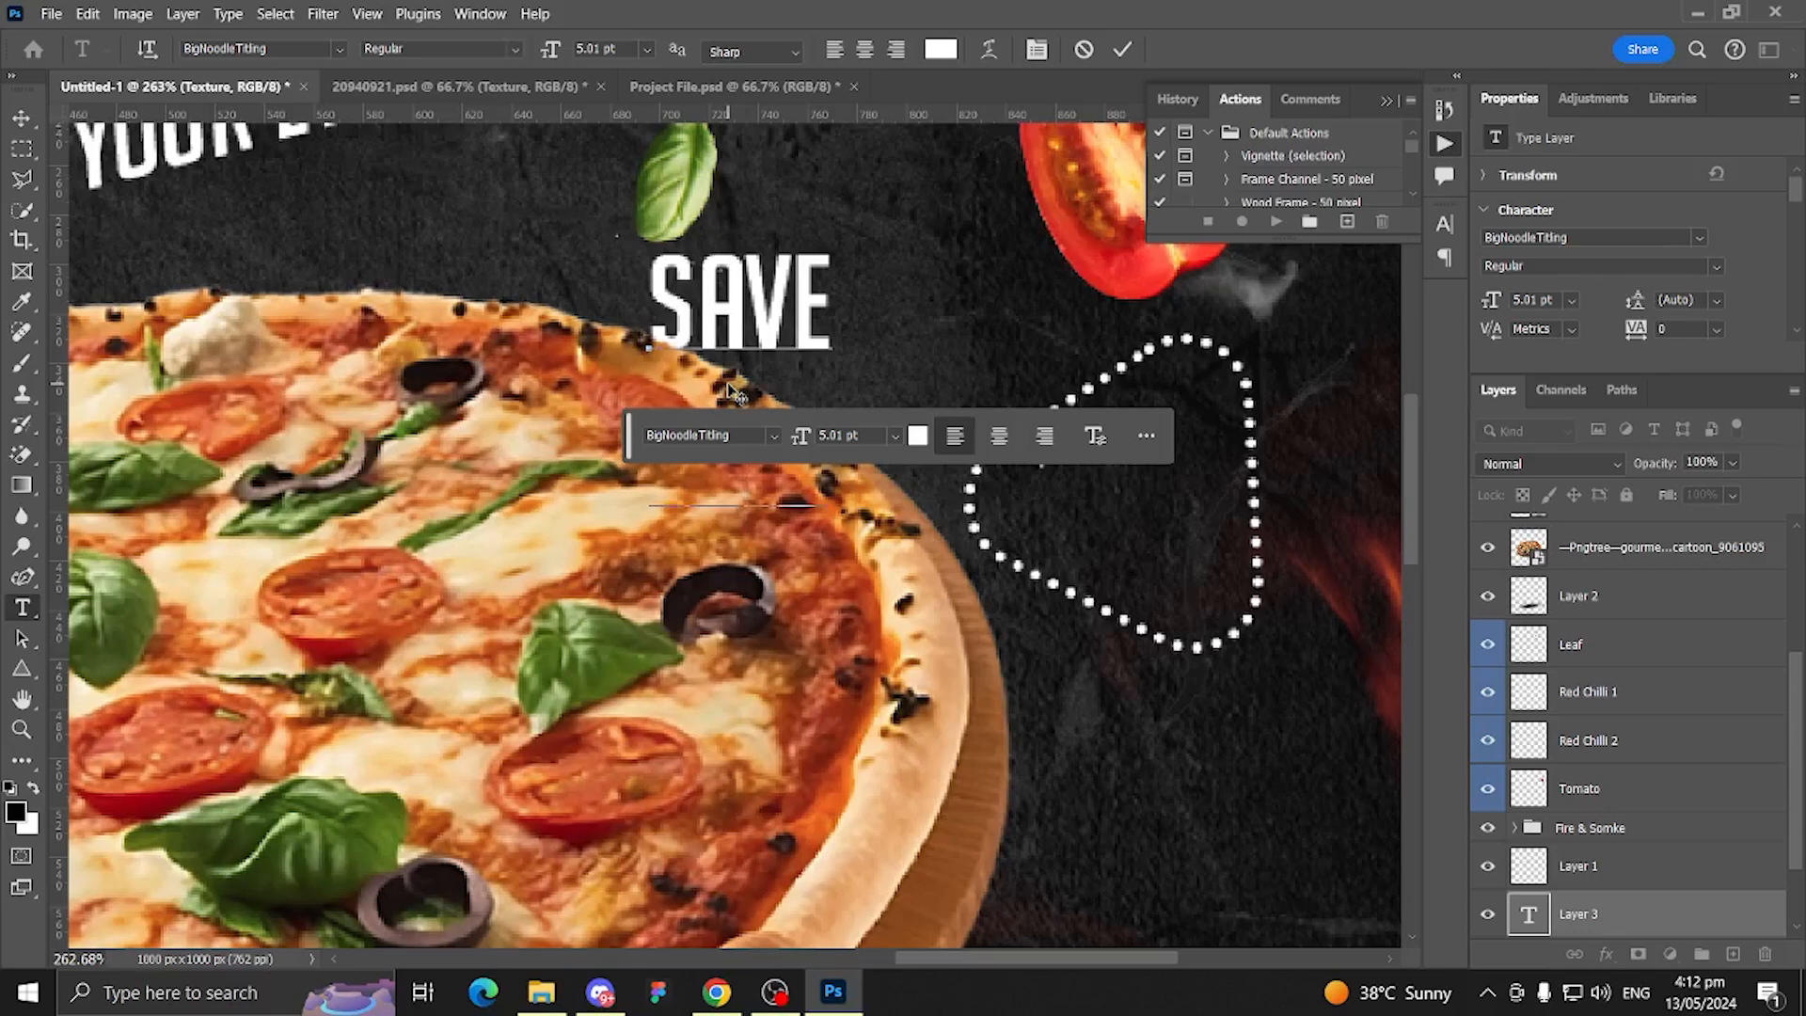
Step: Colour the 50% line with the orange ff9600 of the corner shape and set its leading to 4 pt
{"action": "double_click", "coordinate": [719, 464]}
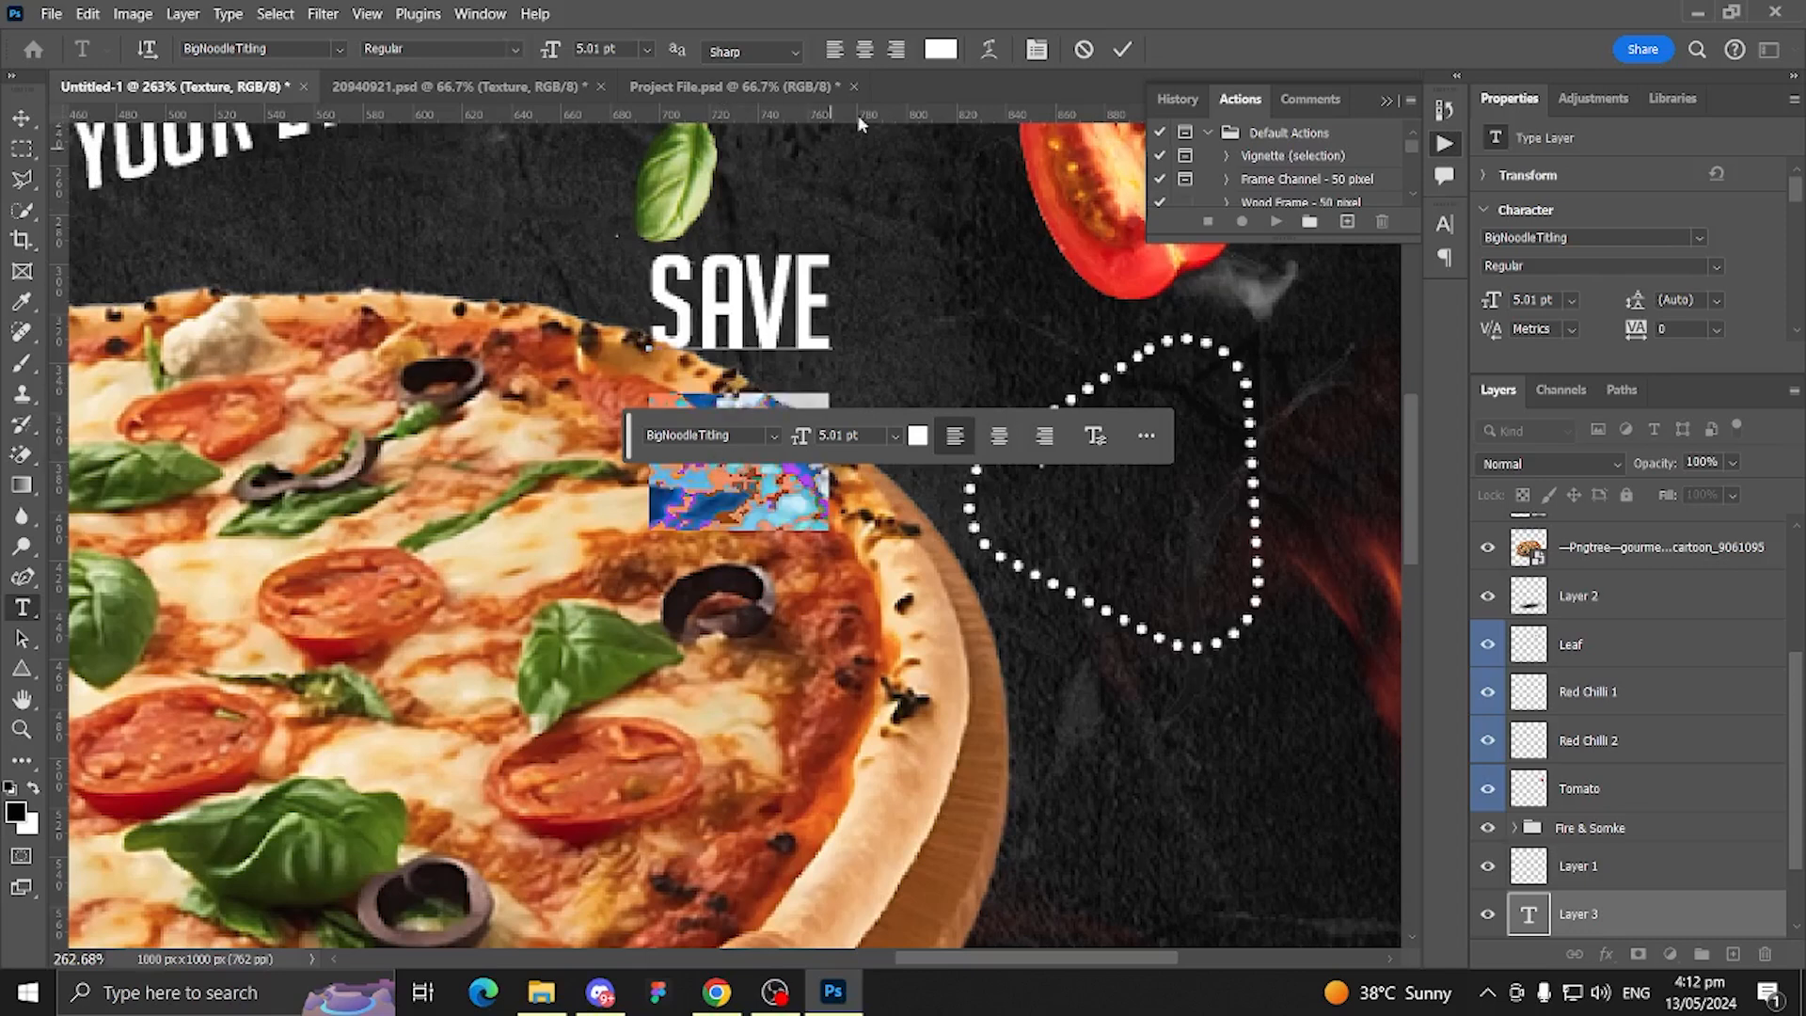
{"action": "left_click", "coordinate": [942, 50]}
{"action": "left_click_drag", "start_coordinate": [491, 195], "coordinate": [258, 609]}
{"action": "left_click", "coordinate": [593, 267]}
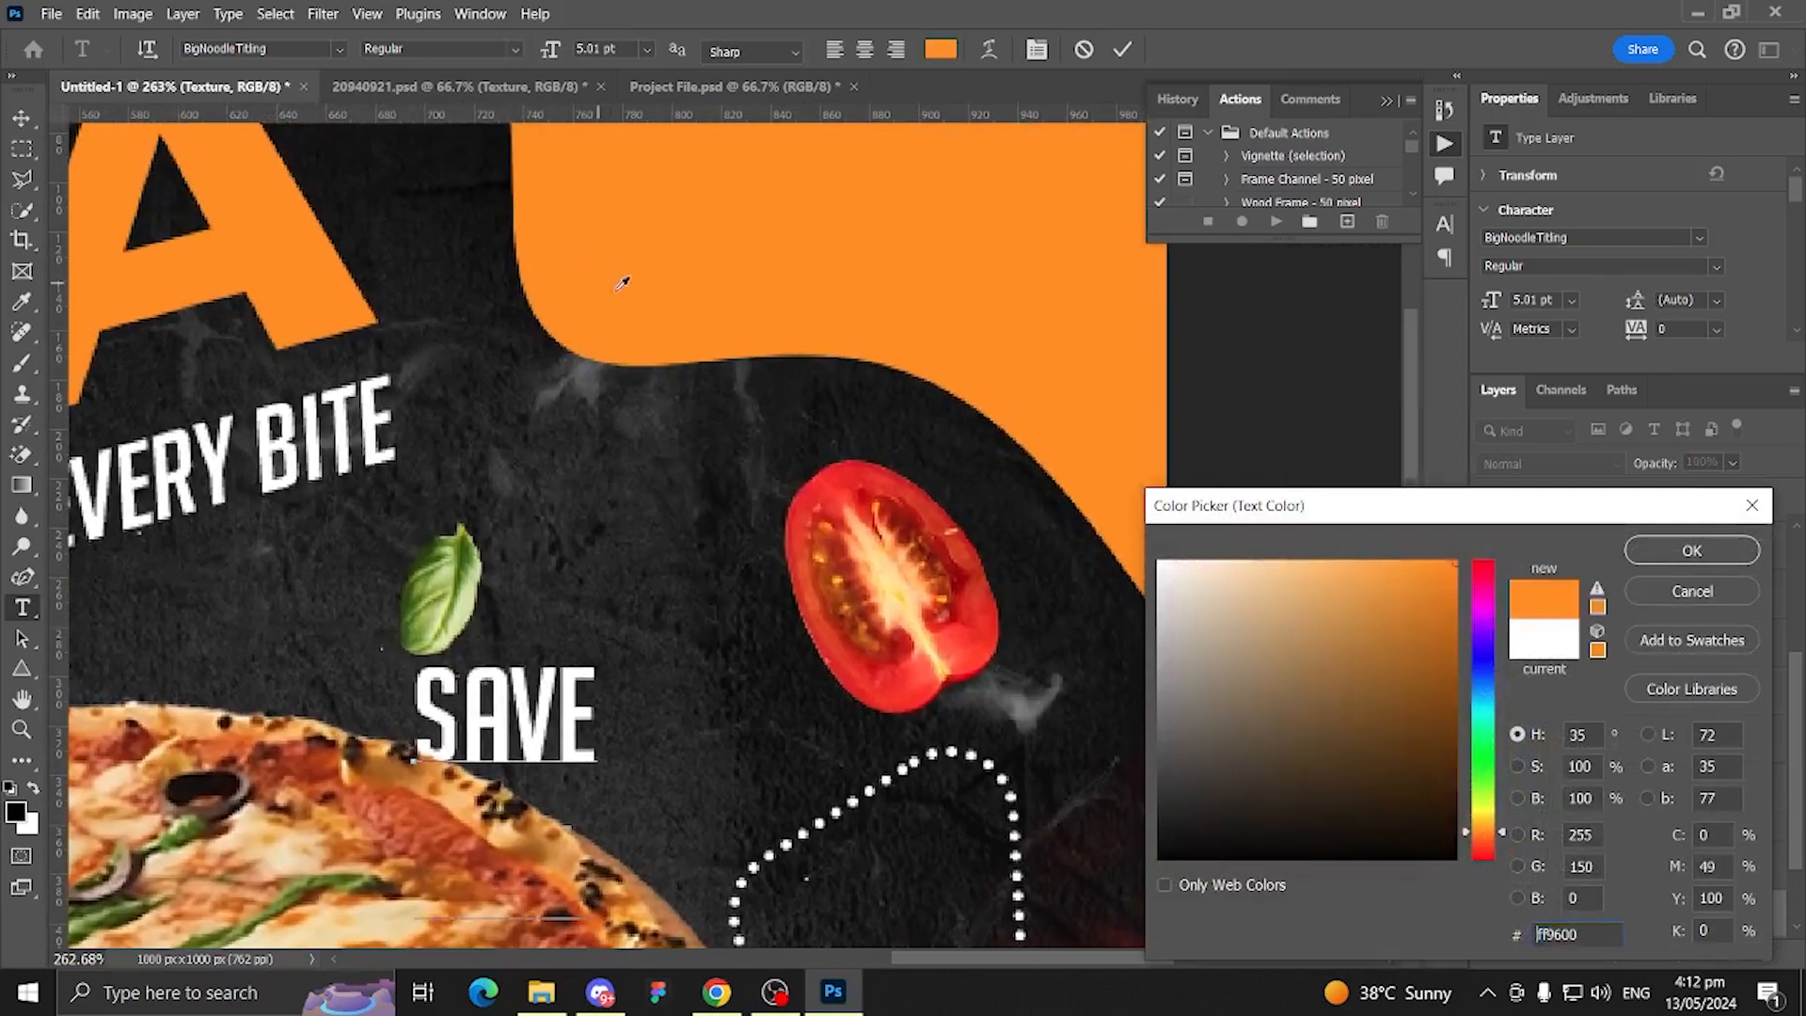
{"action": "left_click", "coordinate": [1690, 552]}
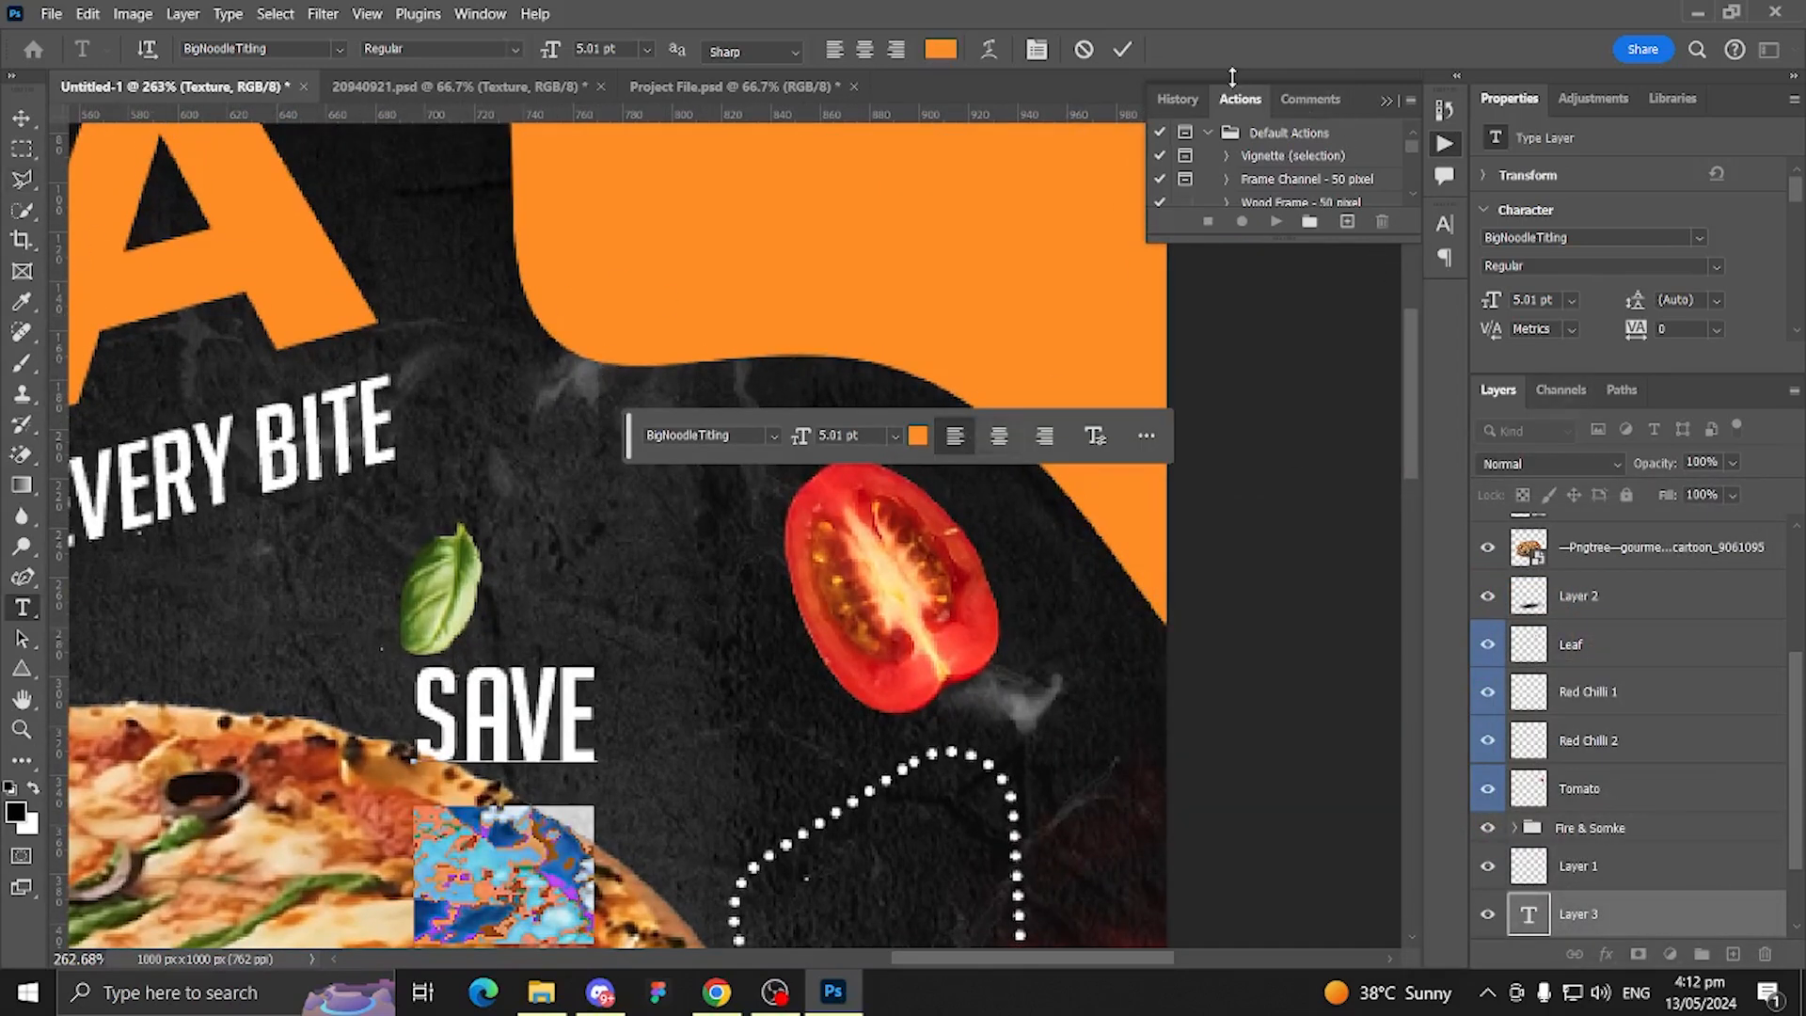
{"action": "scroll", "coordinate": [1637, 324], "scroll_direction": "down", "scroll_amount": 2}
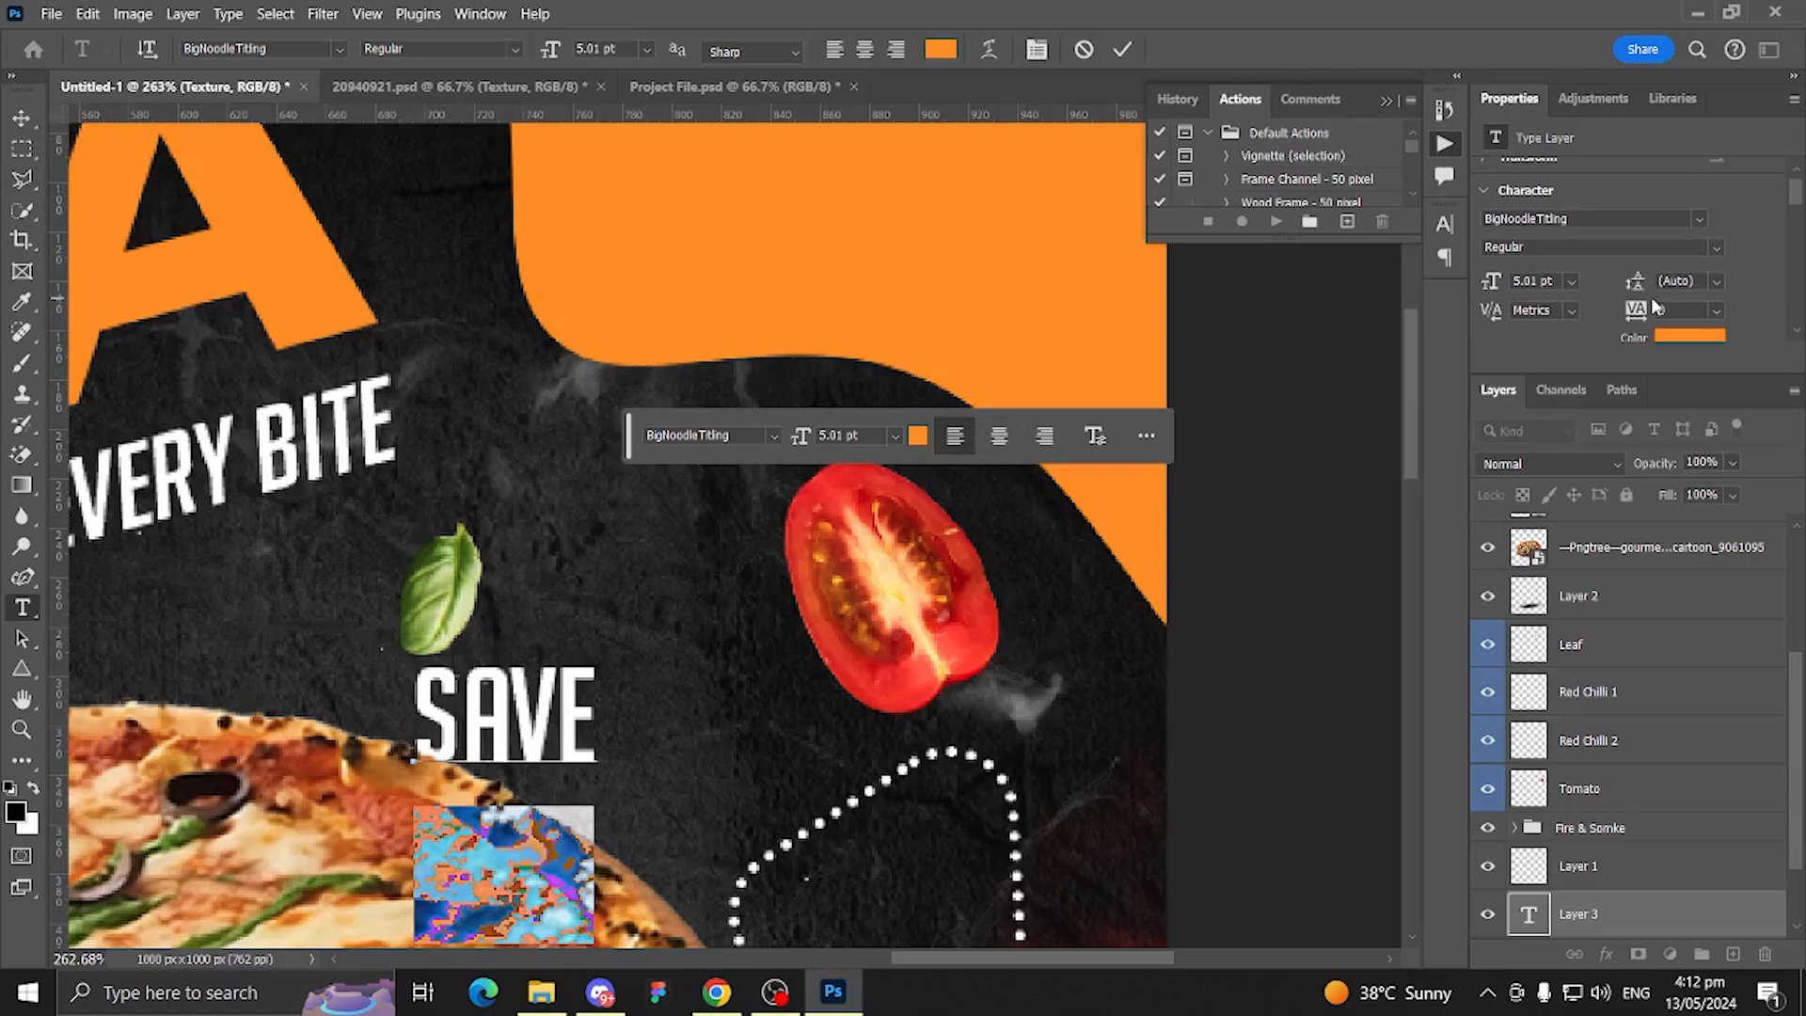
{"action": "left_click_drag", "start_coordinate": [1636, 230], "coordinate": [1636, 242]}
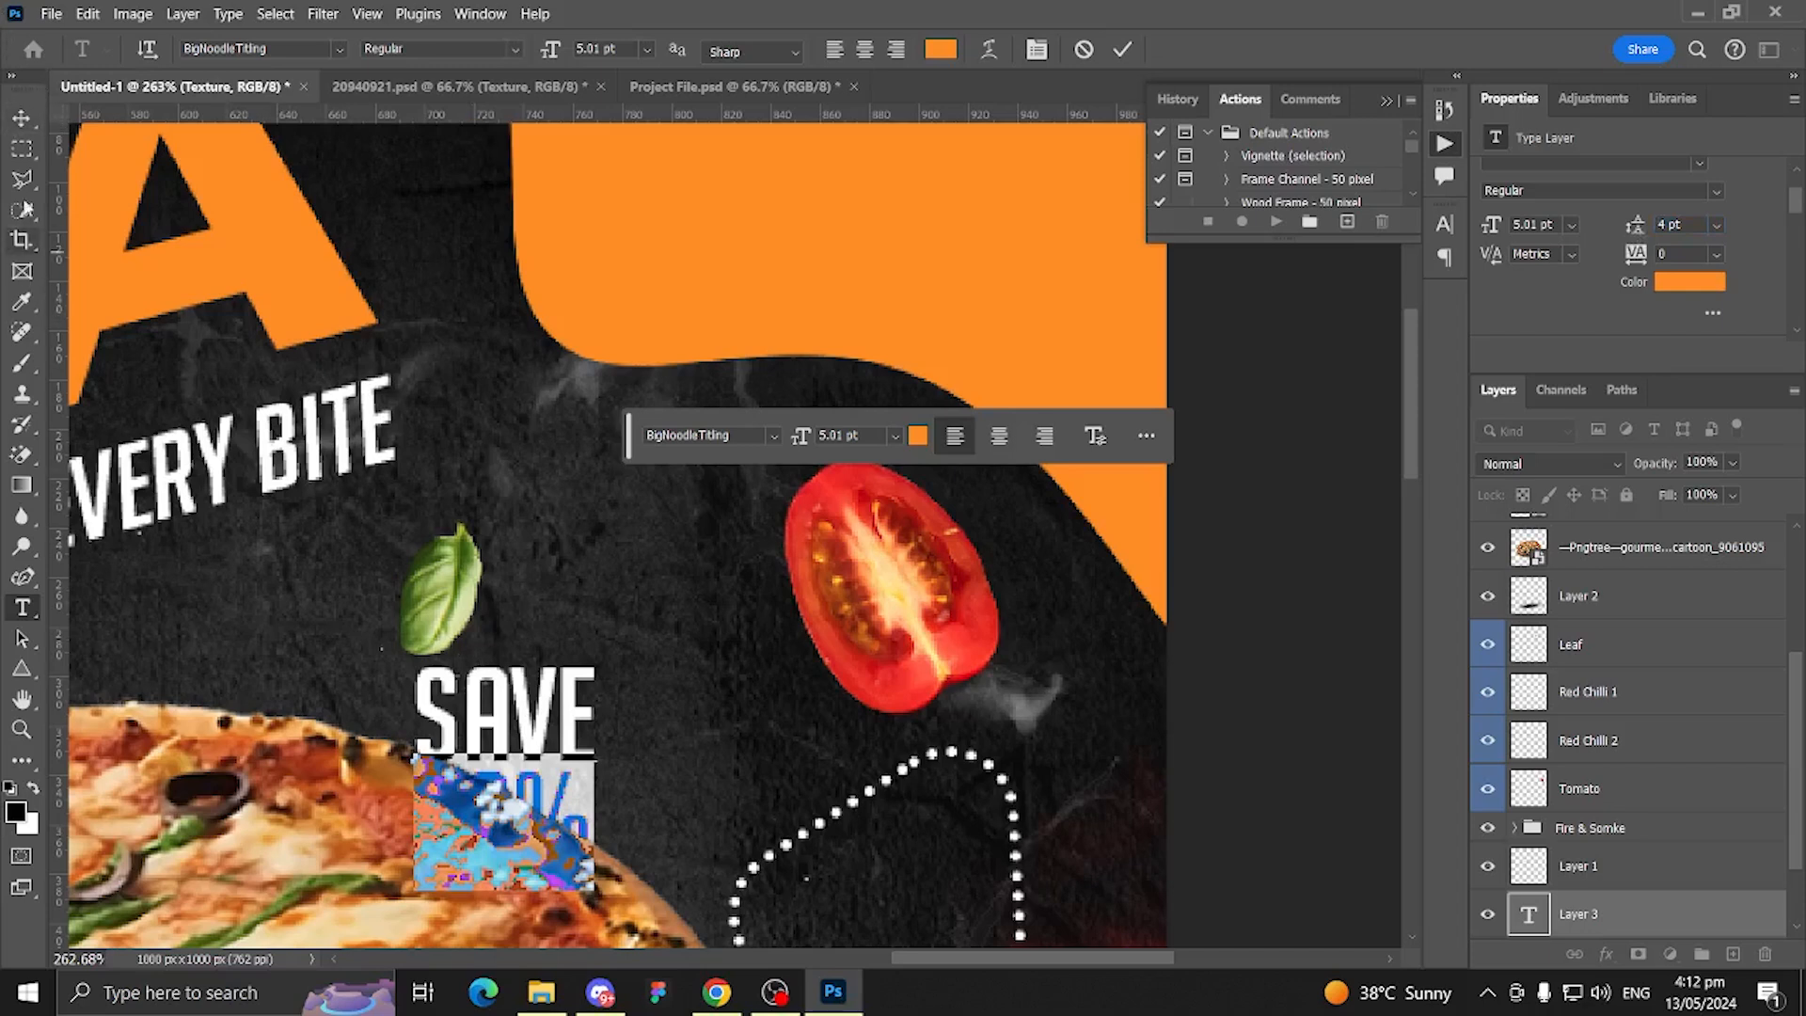
Step: Move the Save 50% text inside the dotted triangle, scale it down to 3.98 pt and tilt it clockwise to fit
{"action": "left_click", "coordinate": [21, 135]}
{"action": "left_click_drag", "start_coordinate": [520, 746], "coordinate": [782, 602]}
{"action": "key", "text": "ctrl+t"}
{"action": "scroll", "coordinate": [904, 633], "scroll_direction": "up", "scroll_amount": 2}
{"action": "left_click_drag", "start_coordinate": [970, 640], "coordinate": [965, 780]}
{"action": "left_click_drag", "start_coordinate": [914, 549], "coordinate": [900, 556]}
{"action": "left_click_drag", "start_coordinate": [779, 605], "coordinate": [814, 612]}
{"action": "left_click_drag", "start_coordinate": [818, 509], "coordinate": [815, 571]}
{"action": "left_click_drag", "start_coordinate": [800, 608], "coordinate": [818, 609]}
{"action": "left_click_drag", "start_coordinate": [955, 633], "coordinate": [954, 626]}
{"action": "left_click_drag", "start_coordinate": [828, 561], "coordinate": [817, 552]}
{"action": "key", "text": "Return"}
{"action": "left_click_drag", "start_coordinate": [818, 618], "coordinate": [810, 654]}
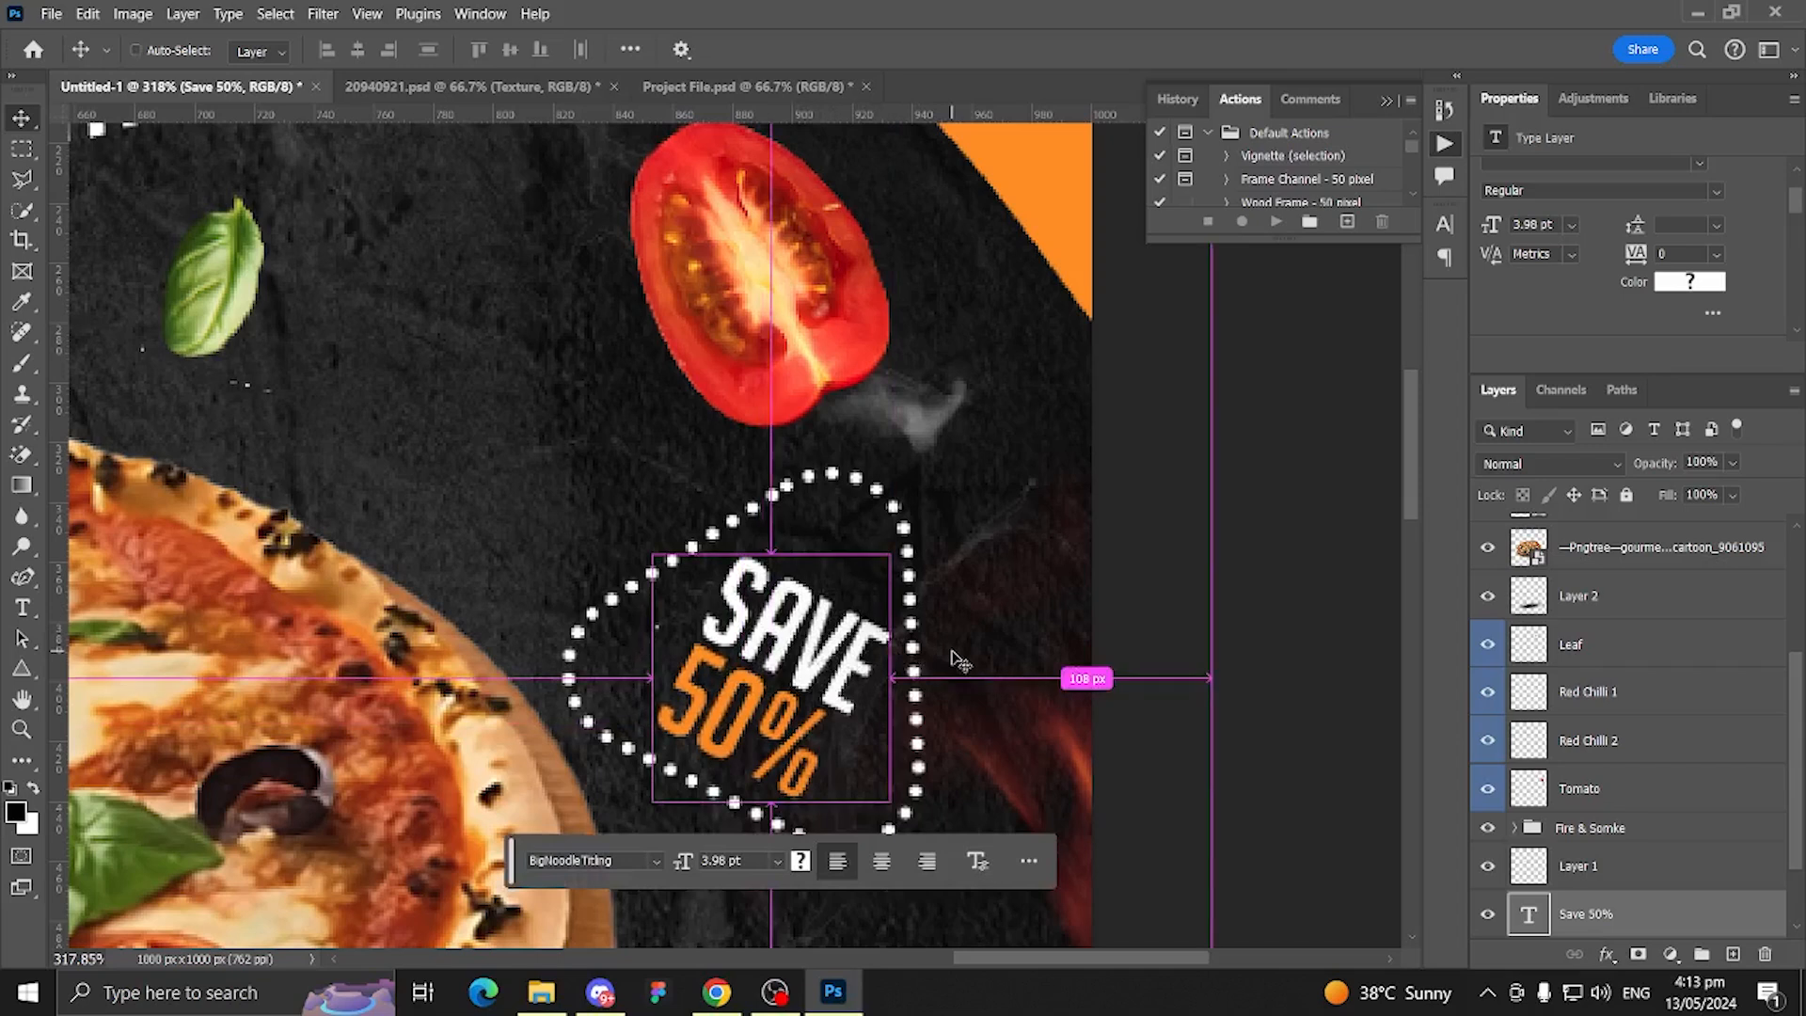
{"action": "key", "text": "ctrl+0"}
{"action": "left_click", "coordinate": [253, 394]}
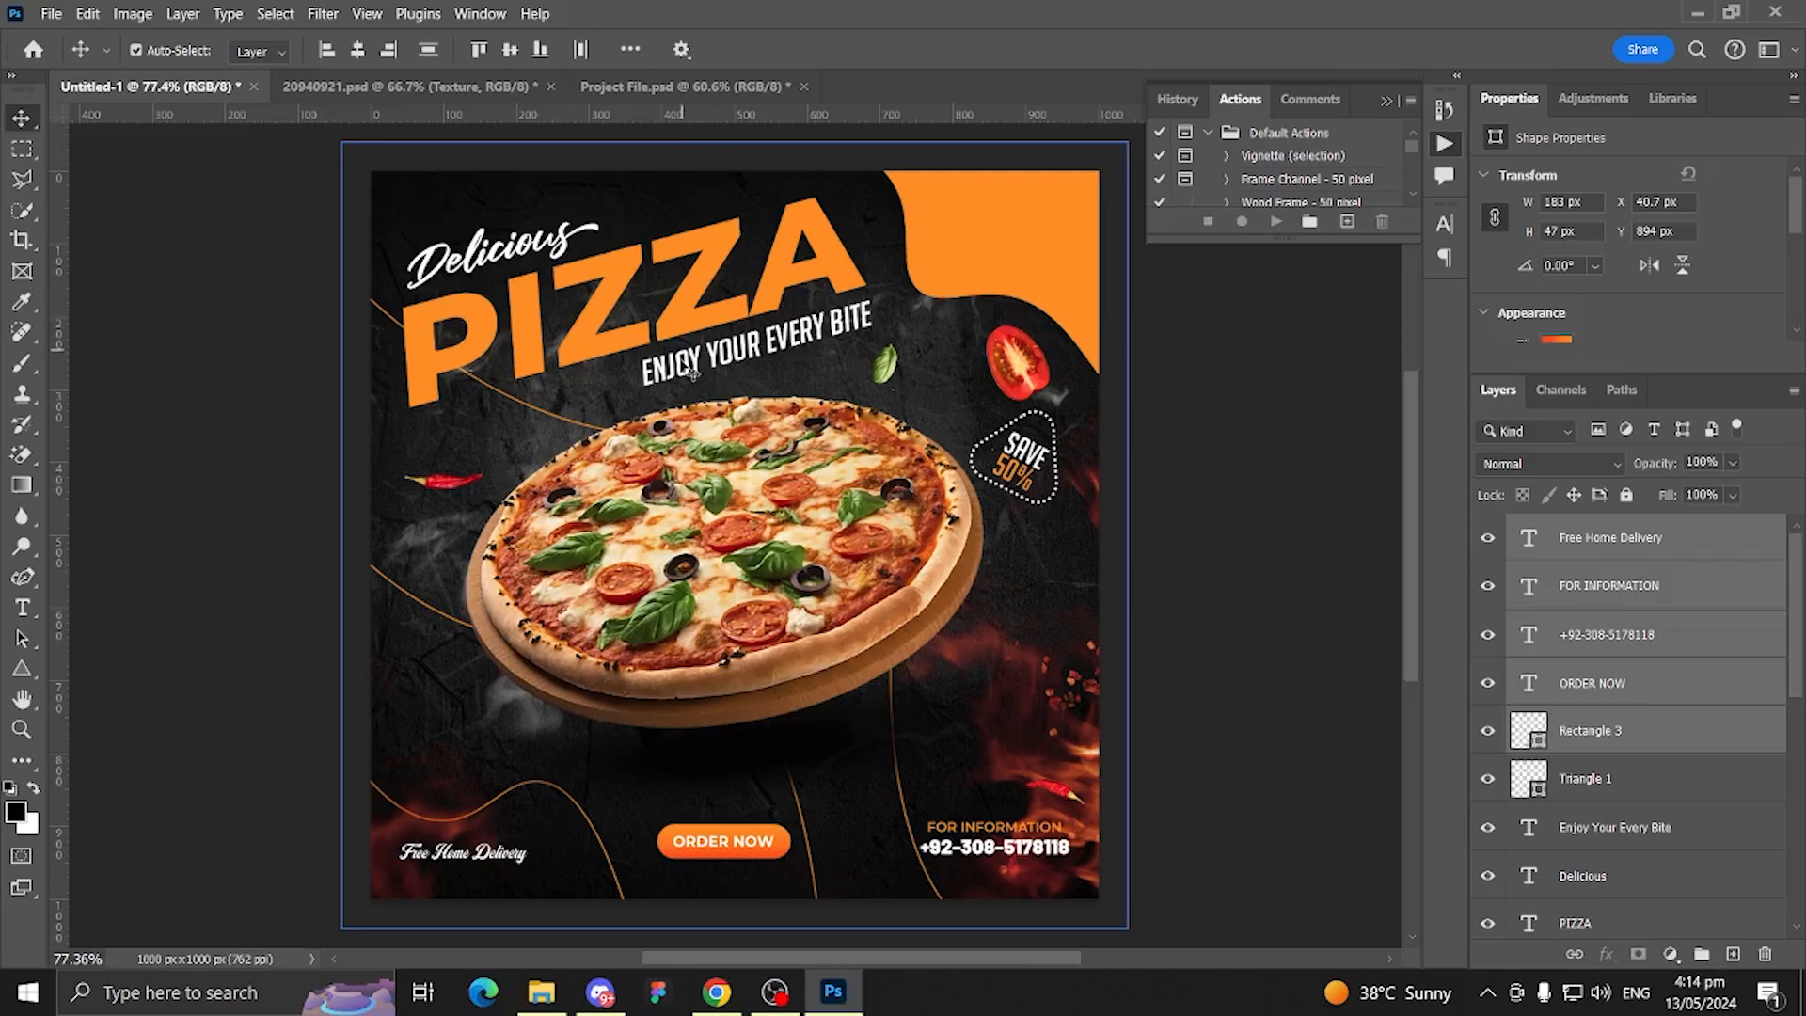
Step: Move the PIZZA HOUSE text and burger icon together onto the orange shape in the post's upper-right corner
{"action": "scroll", "coordinate": [710, 879], "scroll_direction": "up", "scroll_amount": 3}
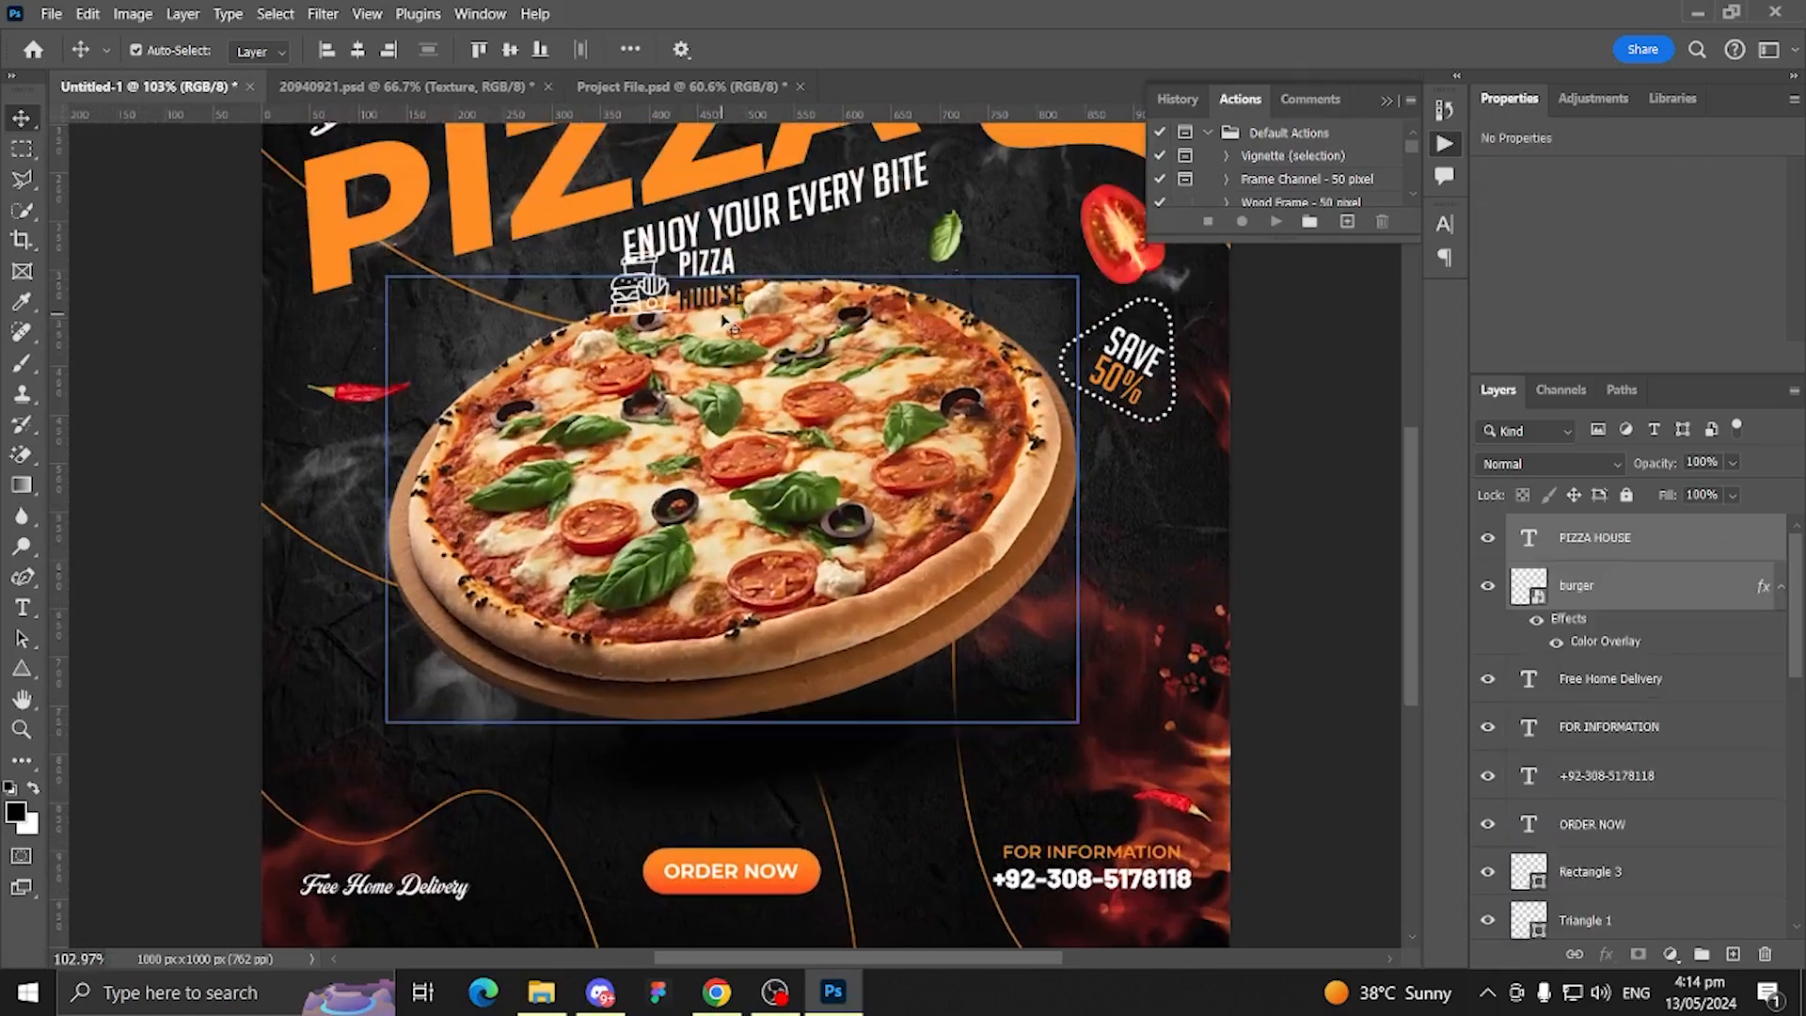
{"action": "scroll", "coordinate": [724, 565], "scroll_direction": "up", "scroll_amount": 2}
{"action": "left_click_drag", "start_coordinate": [724, 297], "coordinate": [1024, 325]}
{"action": "key", "text": "Return"}
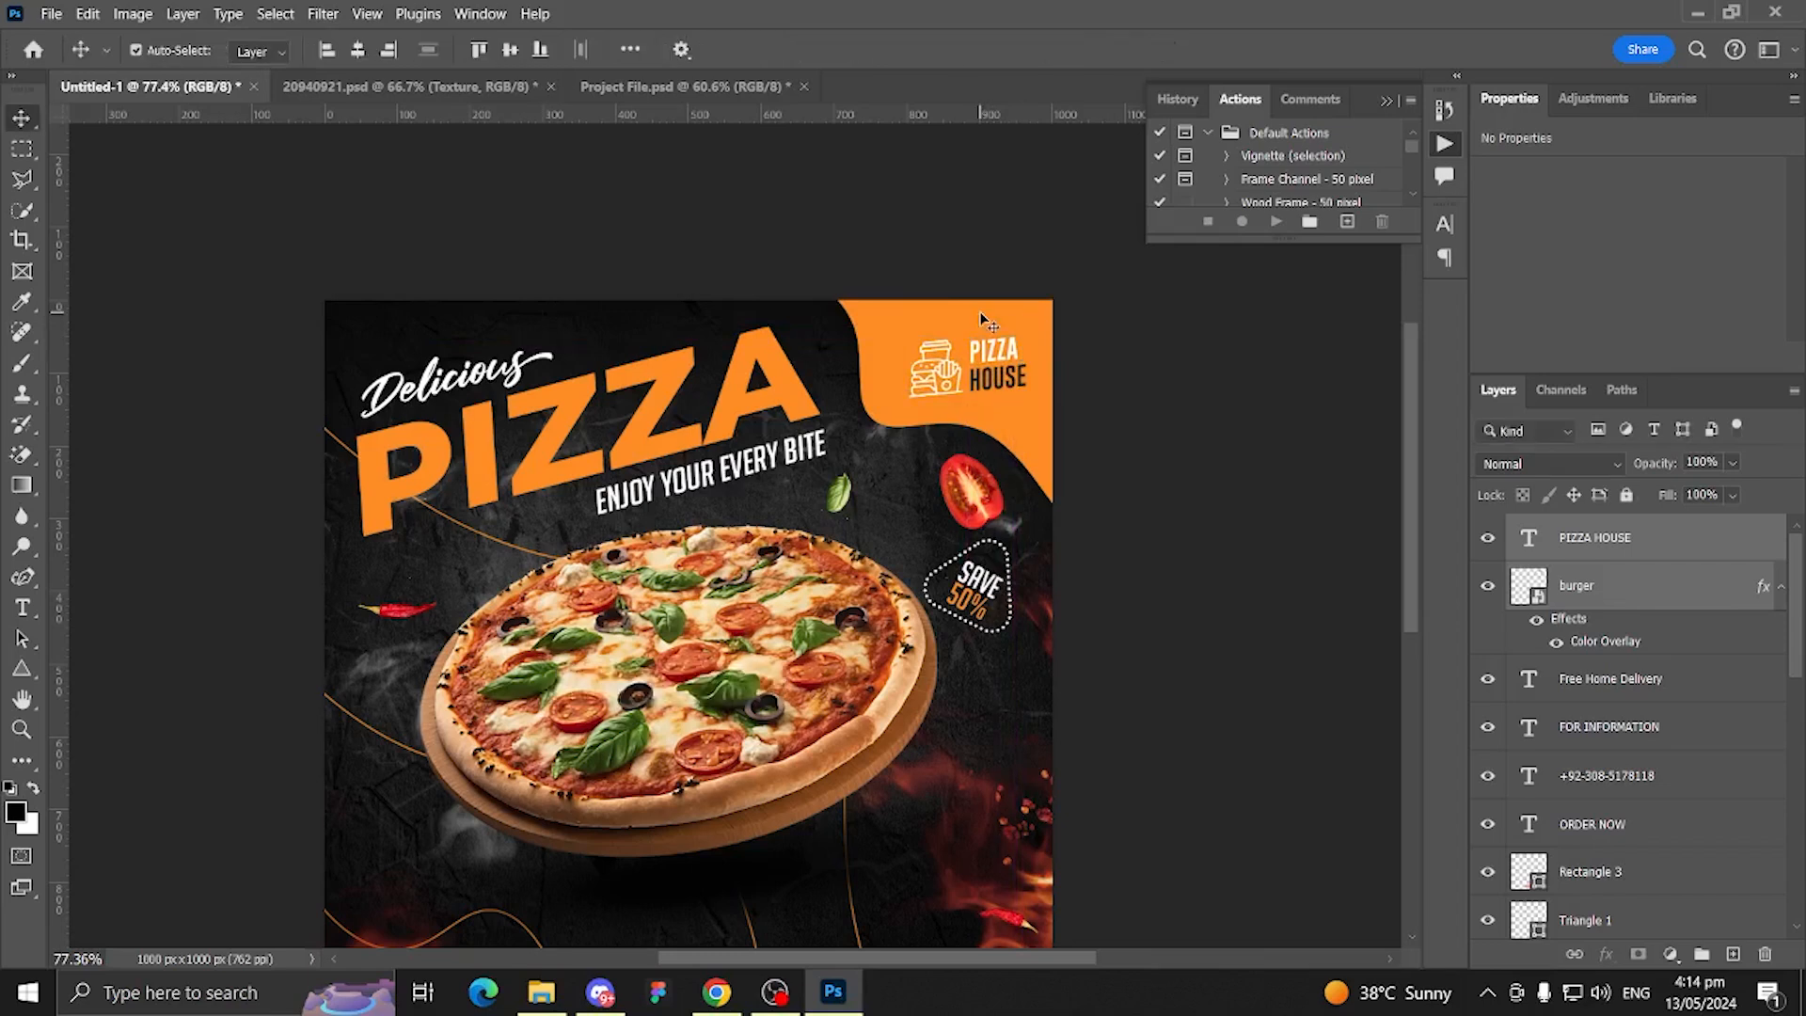
{"action": "key", "text": "ctrl+0"}
{"action": "scroll", "coordinate": [846, 610], "scroll_direction": "down", "scroll_amount": 2}
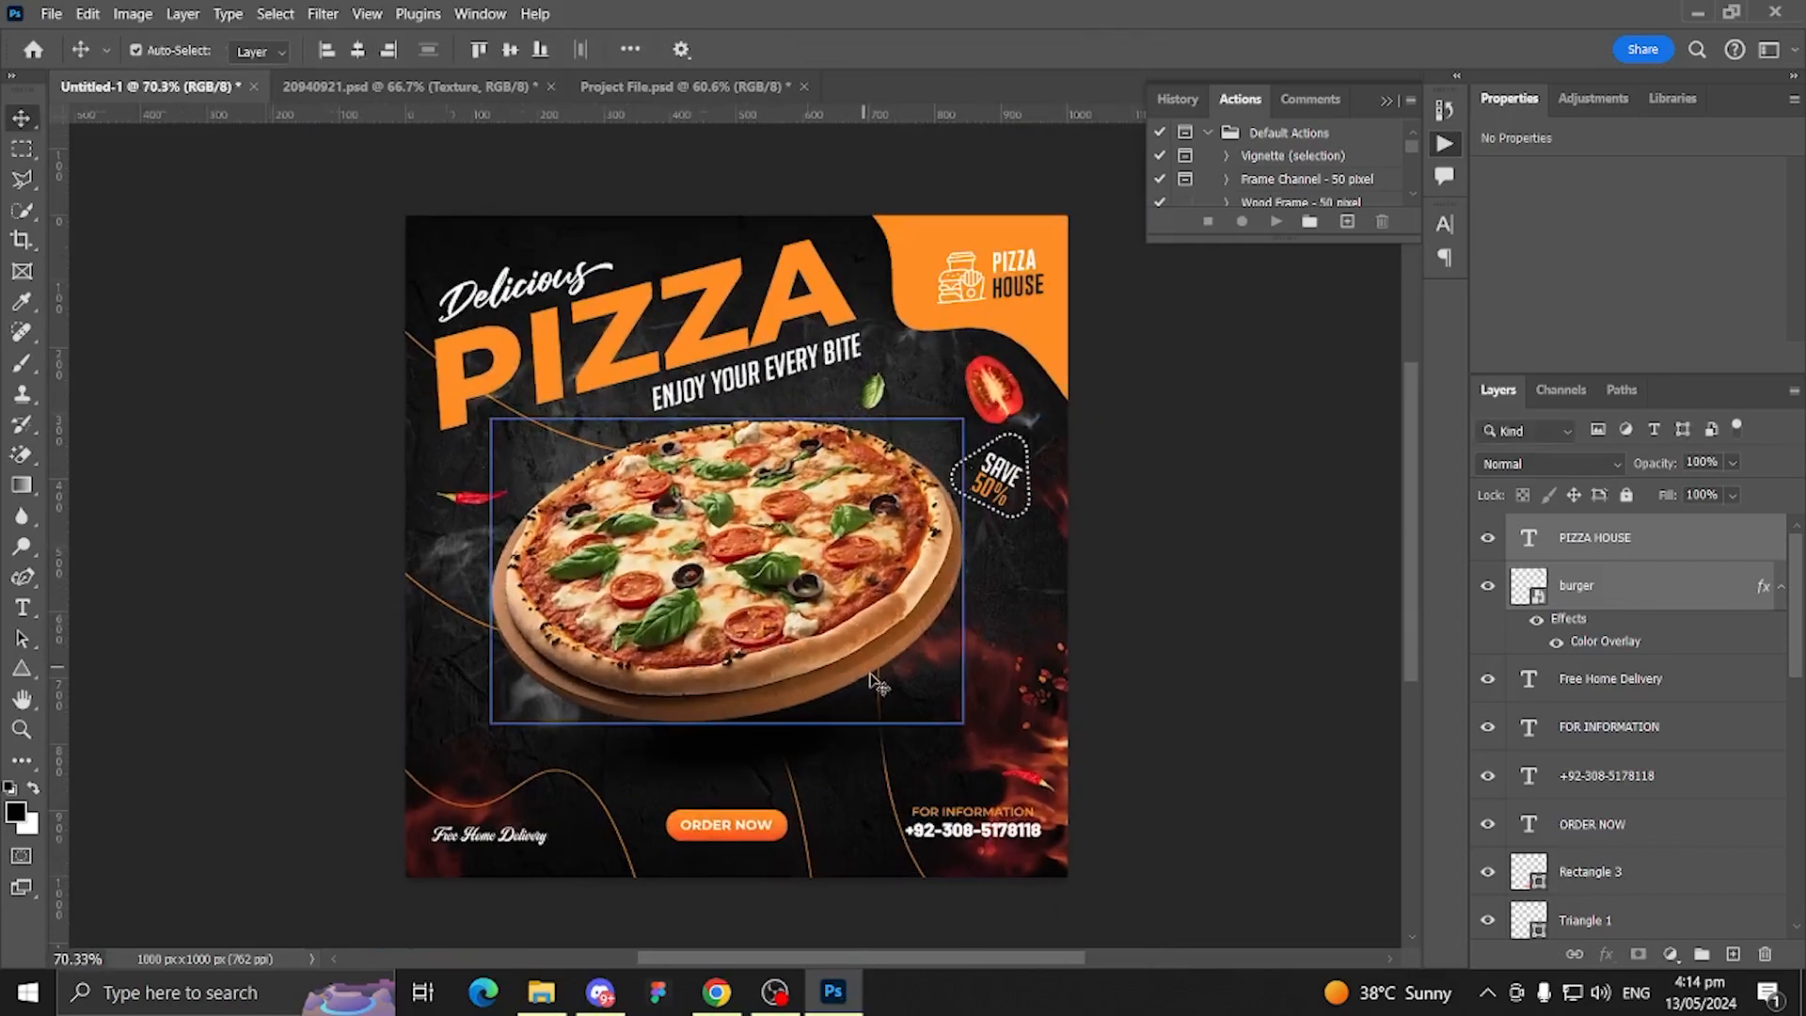
{"action": "scroll", "coordinate": [889, 686], "scroll_direction": "up", "scroll_amount": 1}
{"action": "scroll", "coordinate": [684, 625], "scroll_direction": "down", "scroll_amount": 1}
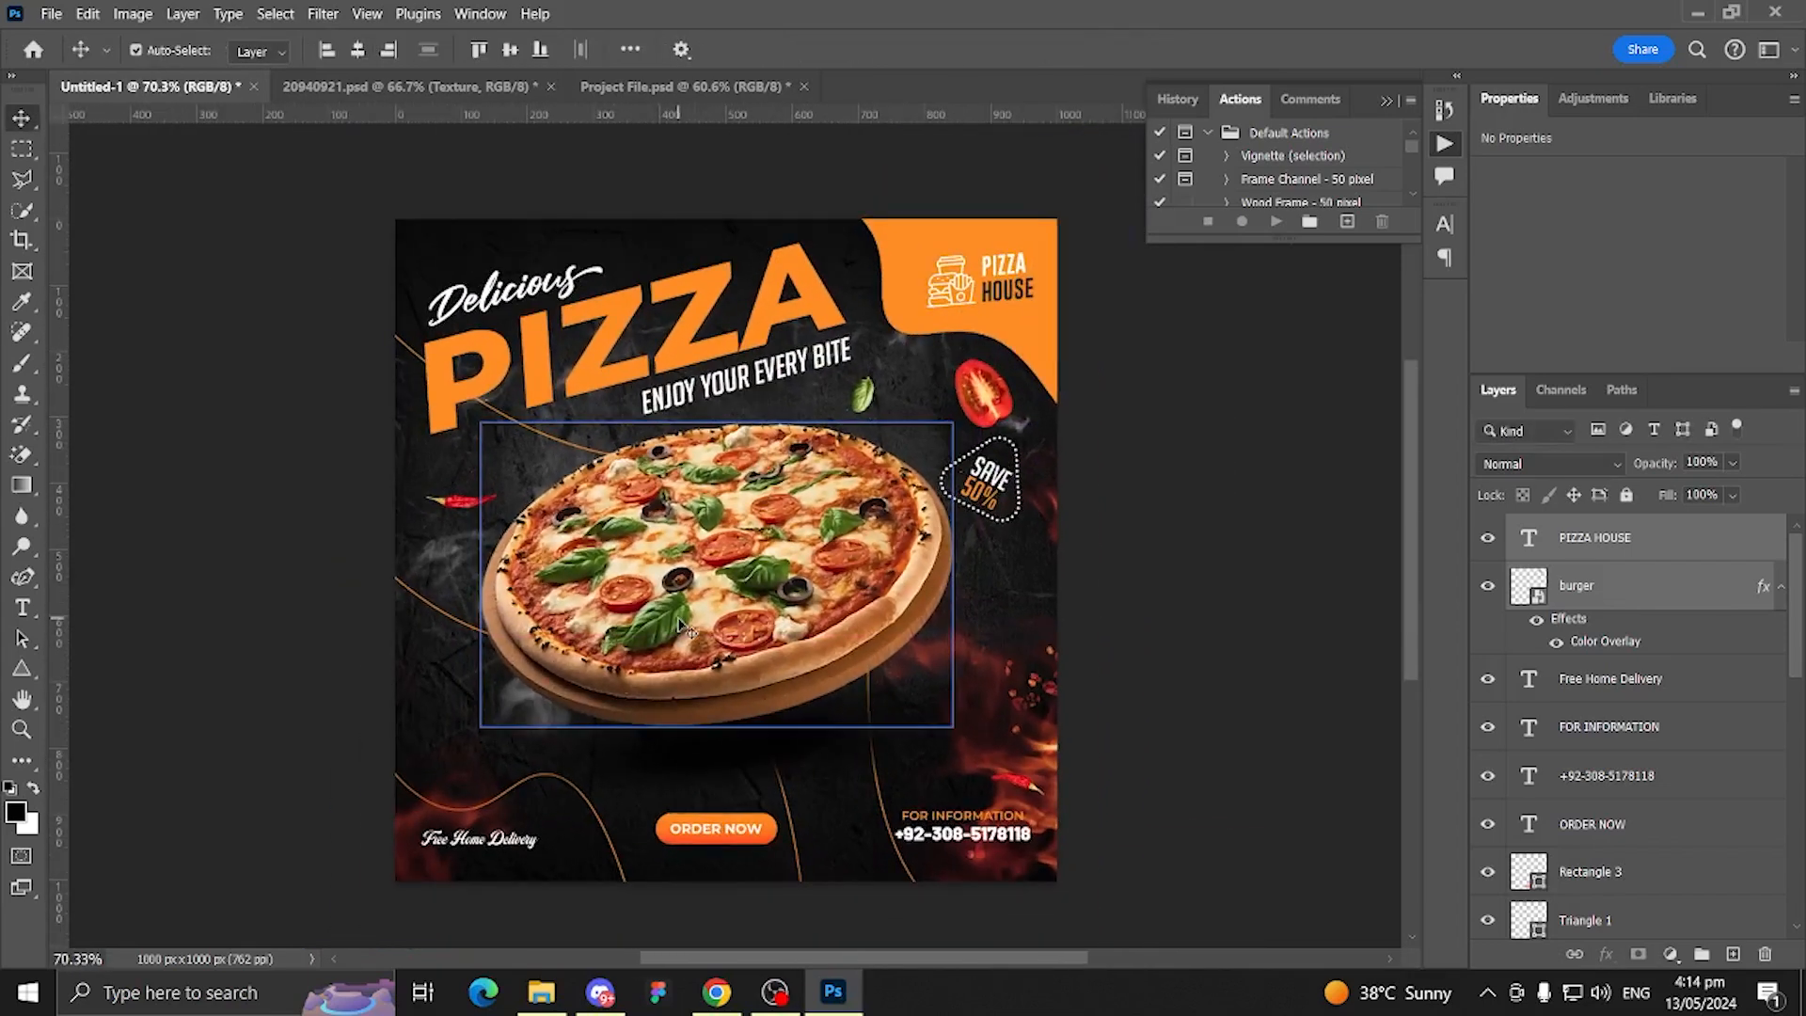